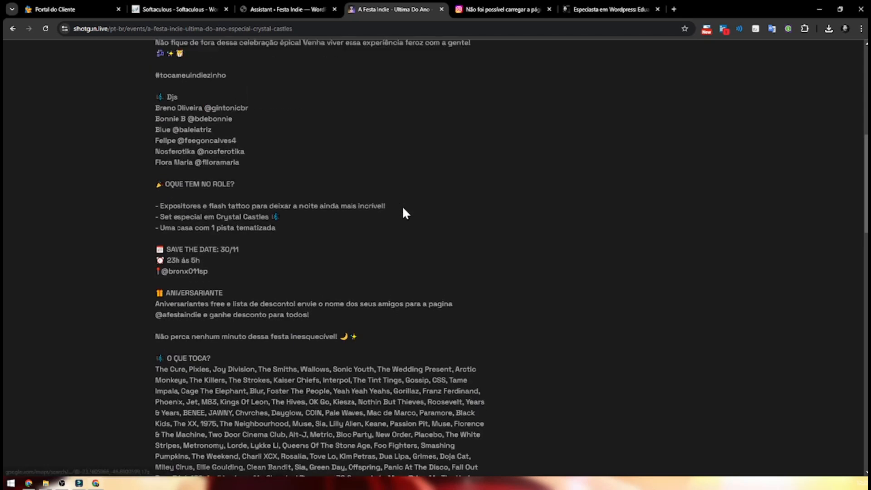
Step: Read through the Shotgun Festa Indie event description, then switch to the Softaculous install page
{"action": "scroll", "coordinate": [402, 213], "scroll_direction": "down", "scroll_amount": 15}
{"action": "scroll", "coordinate": [403, 210], "scroll_direction": "down", "scroll_amount": 8}
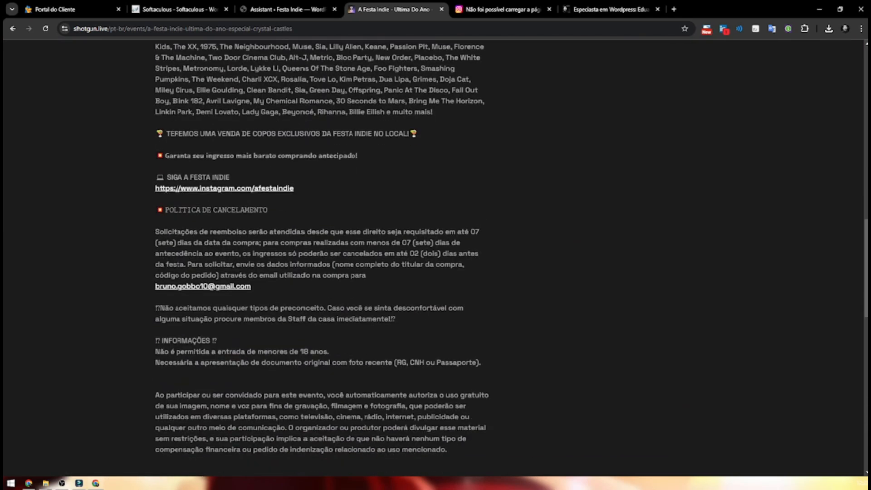
{"action": "scroll", "coordinate": [409, 211], "scroll_direction": "up", "scroll_amount": 4}
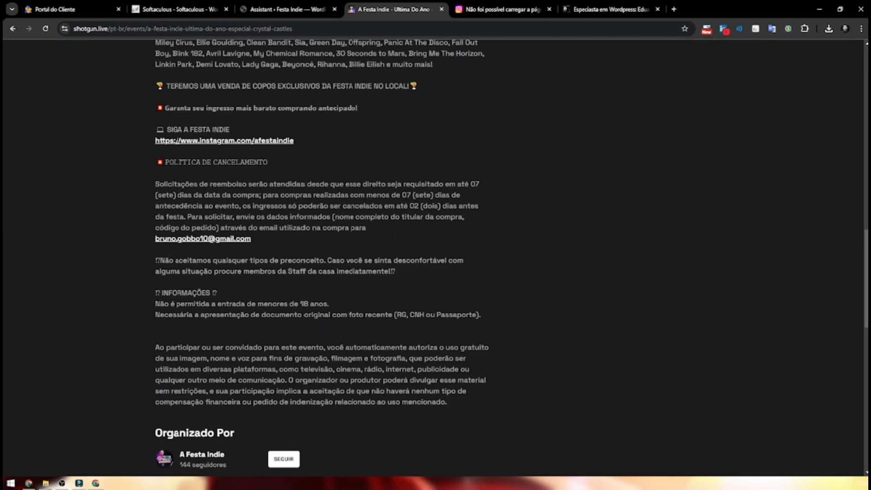
{"action": "scroll", "coordinate": [412, 214], "scroll_direction": "up", "scroll_amount": 17}
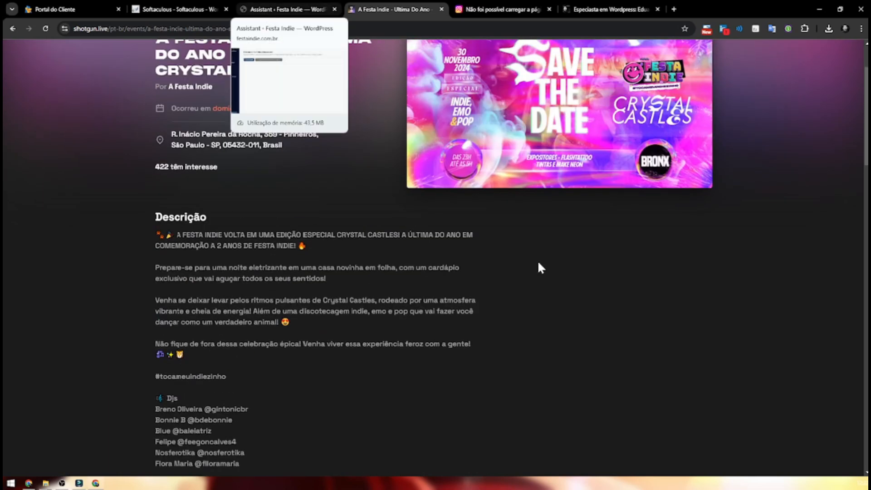
{"action": "scroll", "coordinate": [537, 260], "scroll_direction": "up", "scroll_amount": 2}
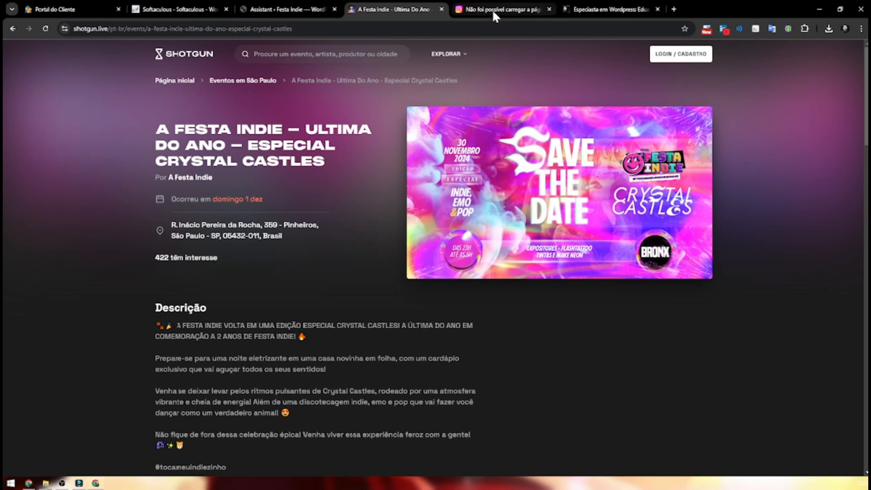
{"action": "scroll", "coordinate": [380, 251], "scroll_direction": "down", "scroll_amount": 15}
{"action": "scroll", "coordinate": [381, 252], "scroll_direction": "down", "scroll_amount": 5}
{"action": "scroll", "coordinate": [484, 196], "scroll_direction": "up", "scroll_amount": 15}
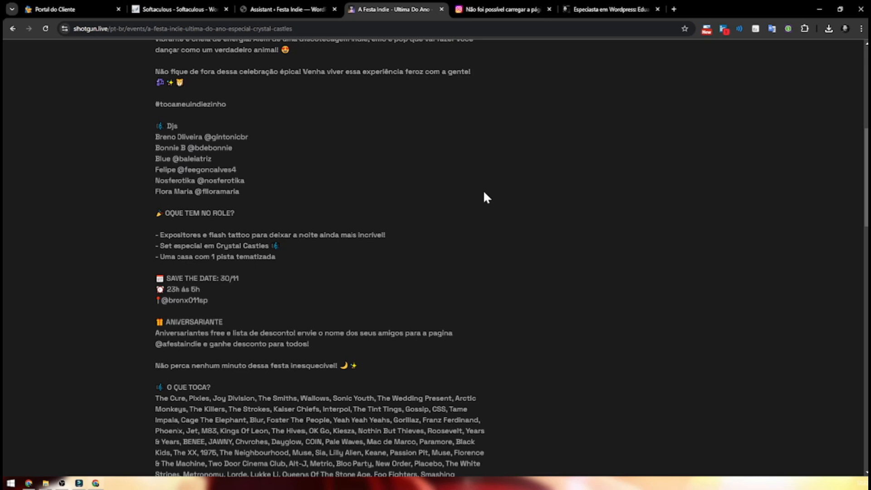
{"action": "scroll", "coordinate": [590, 178], "scroll_direction": "up", "scroll_amount": 8}
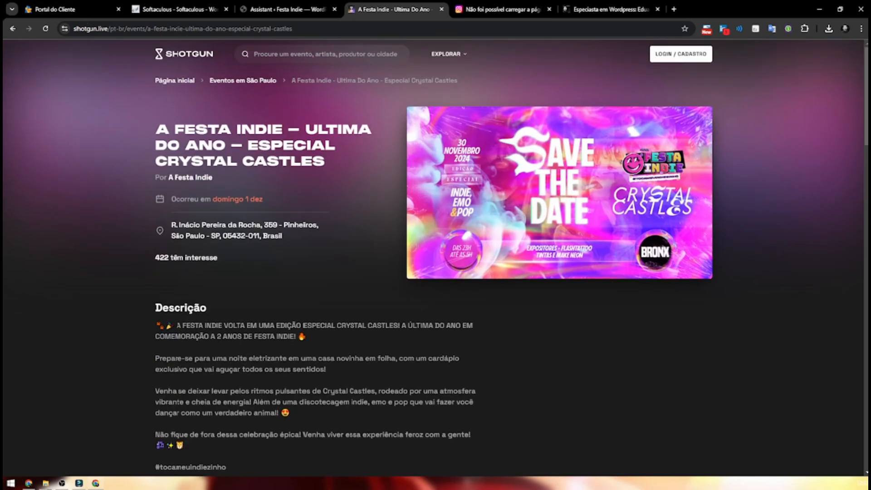
{"action": "left_click", "coordinate": [133, 16]}
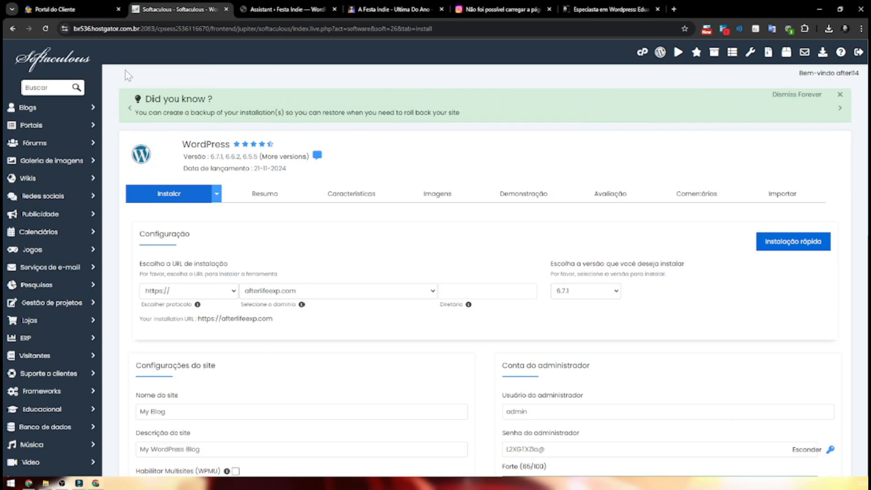
Step: Review the Softaculous WordPress 6.7.1 install form for afterlifeexp.com, then go to the Festa Indie Assistant
{"action": "scroll", "coordinate": [794, 214], "scroll_direction": "down", "scroll_amount": 10}
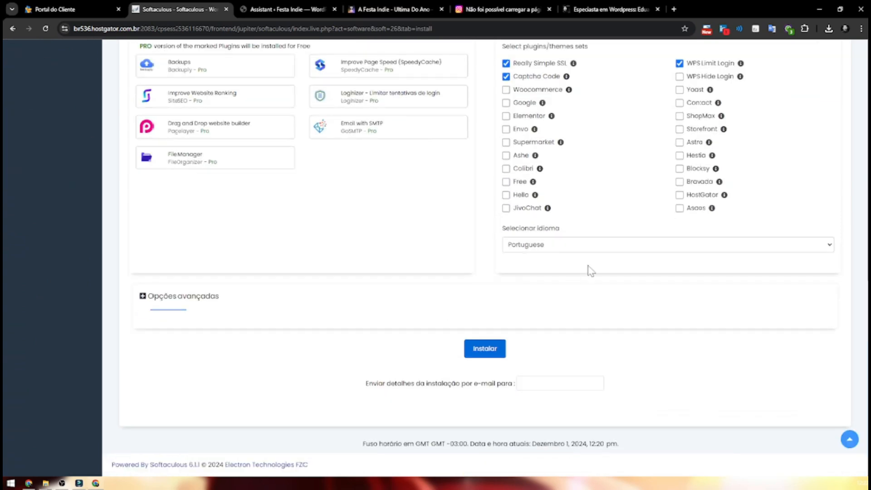
{"action": "scroll", "coordinate": [589, 268], "scroll_direction": "up", "scroll_amount": 4}
{"action": "scroll", "coordinate": [468, 363], "scroll_direction": "up", "scroll_amount": 4}
{"action": "scroll", "coordinate": [384, 224], "scroll_direction": "down", "scroll_amount": 4}
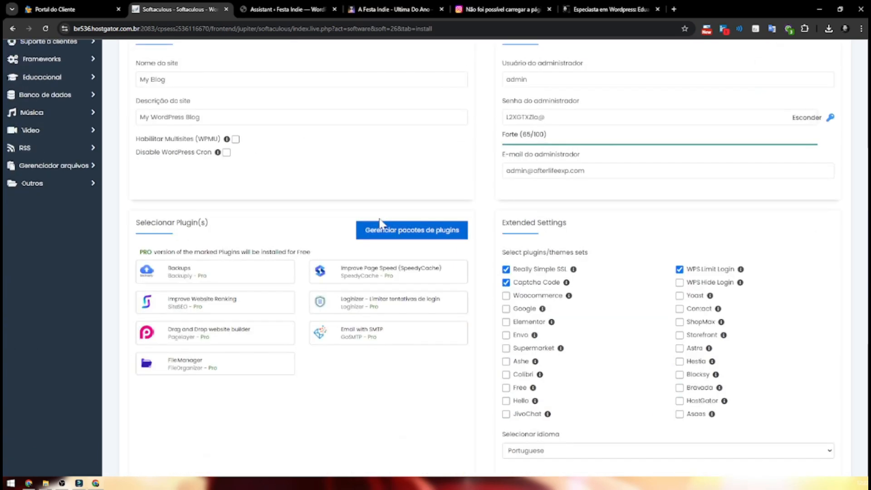
{"action": "scroll", "coordinate": [358, 221], "scroll_direction": "up", "scroll_amount": 7}
{"action": "key", "text": "ctrl+Tab"}
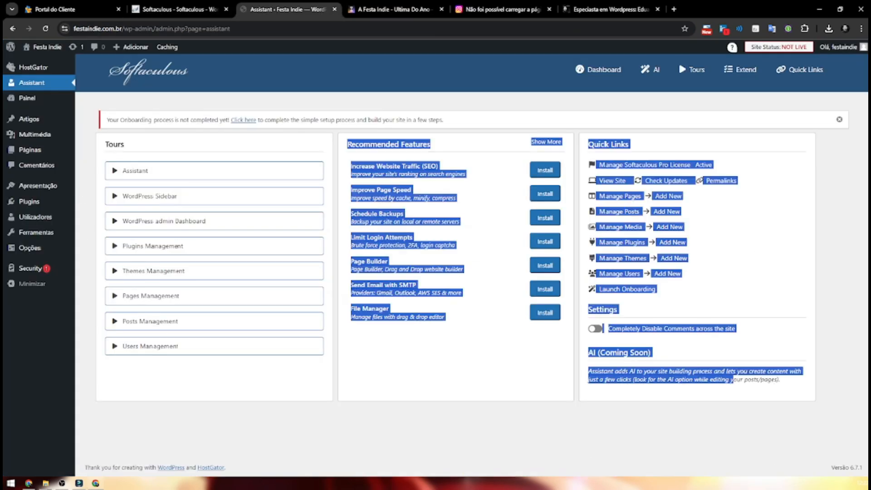
Step: Look over the Festa Indie blog front page
{"action": "left_click", "coordinate": [792, 403]}
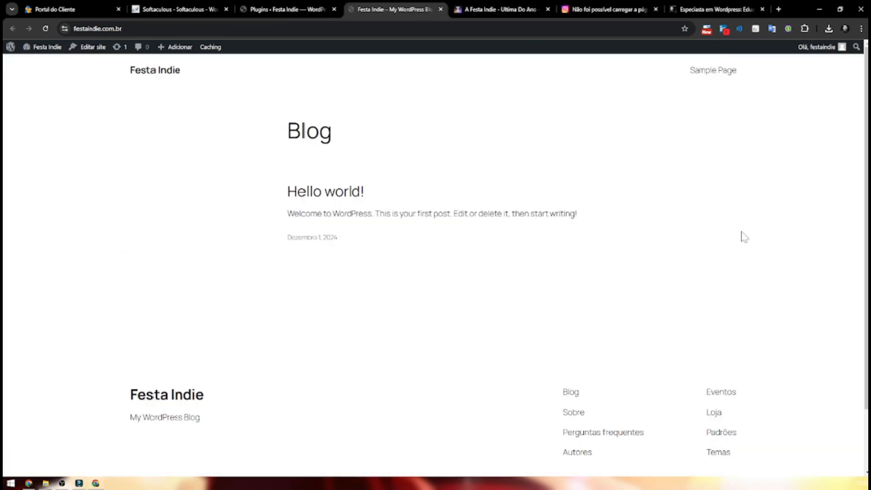
{"action": "scroll", "coordinate": [493, 363], "scroll_direction": "down", "scroll_amount": 2}
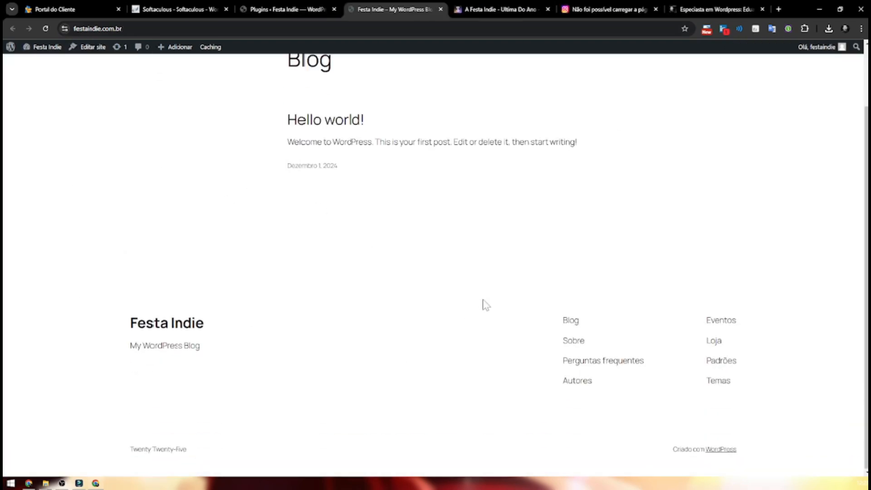
{"action": "scroll", "coordinate": [485, 303], "scroll_direction": "up", "scroll_amount": 2}
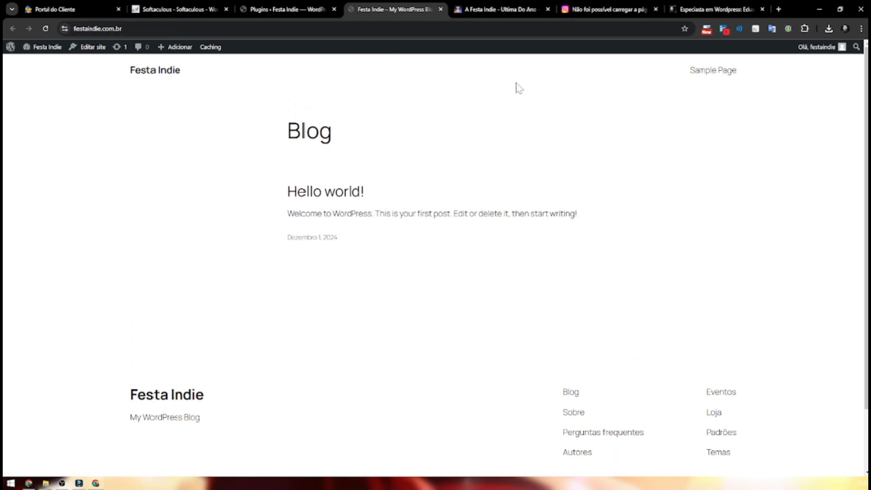
Step: Check the installed plugins list, then go to Aparência > Temas
{"action": "left_click", "coordinate": [260, 9]}
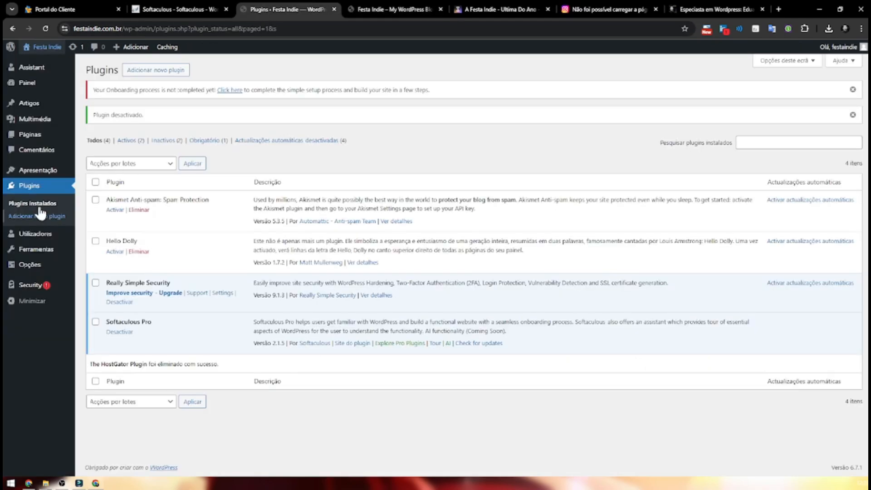
{"action": "mouse_move", "coordinate": [40, 172]}
{"action": "left_click", "coordinate": [104, 173]}
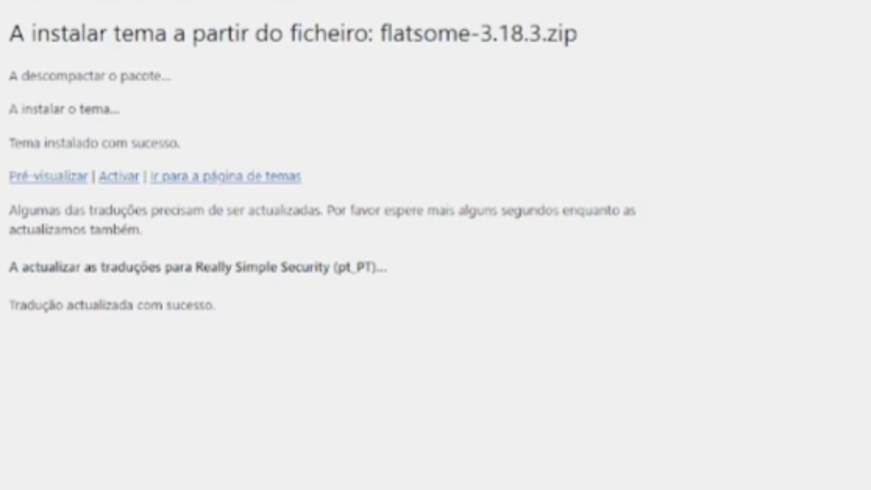
Step: Activate Flatsome, skip its setup wizard, and view the live Festa Indie site in a new tab
{"action": "left_click", "coordinate": [119, 176]}
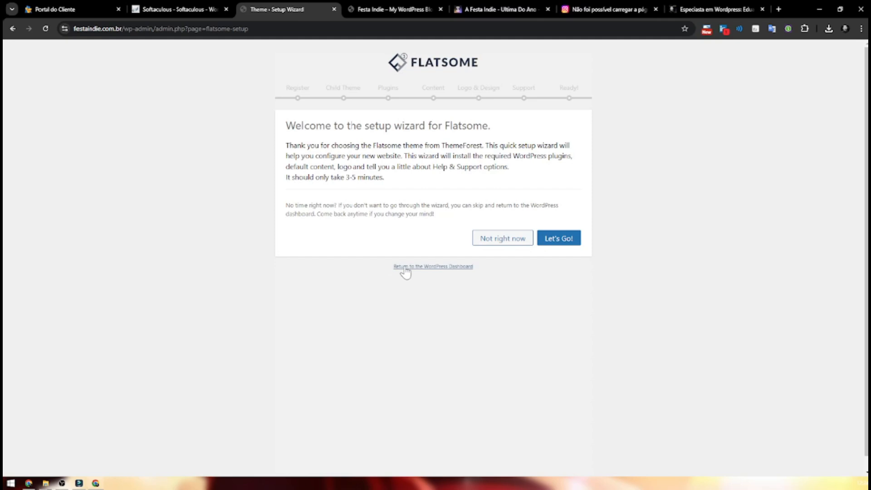
{"action": "left_click", "coordinate": [435, 267]}
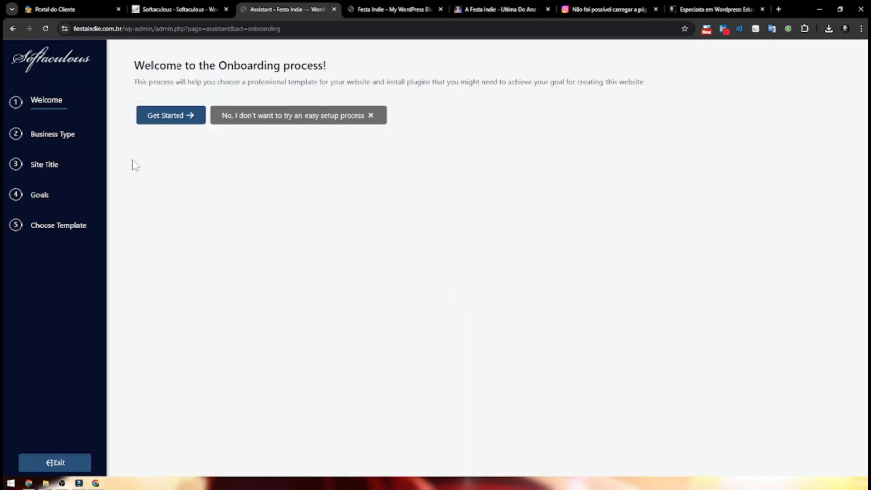
{"action": "left_click_drag", "start_coordinate": [281, 28], "coordinate": [155, 28]}
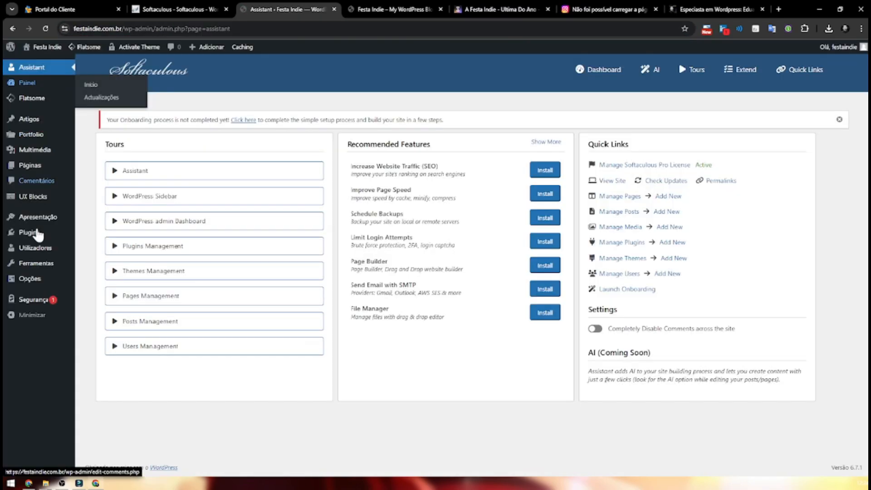
{"action": "middle_click", "coordinate": [53, 49]}
{"action": "left_click", "coordinate": [339, 8]}
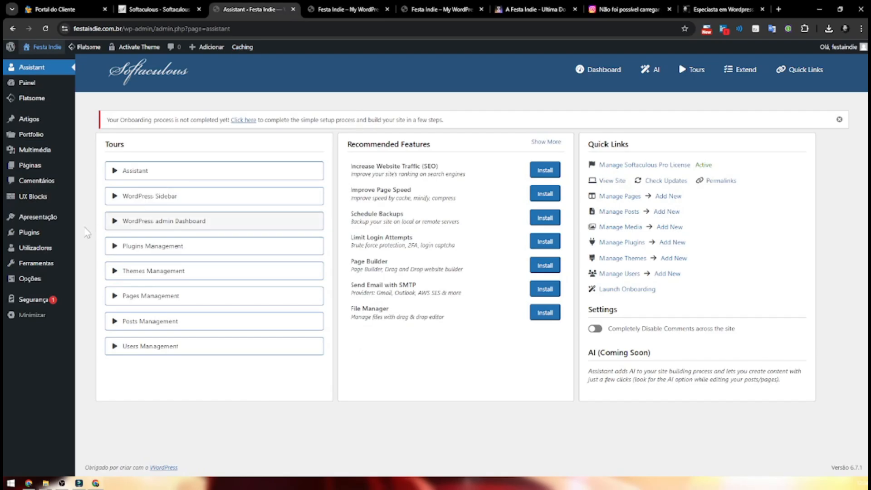
Step: Create a new page titled 'Em Breve', publish it, and return to the admin Assistant tab
{"action": "mouse_move", "coordinate": [37, 226]}
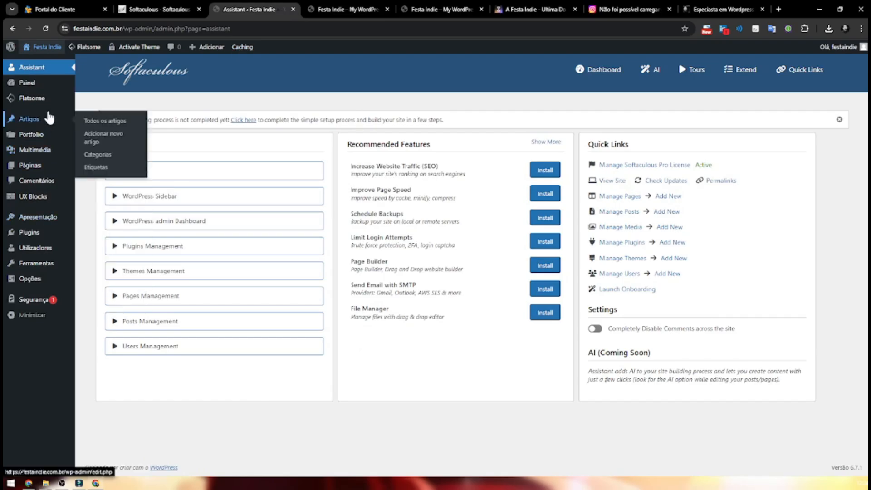
{"action": "mouse_move", "coordinate": [50, 169]}
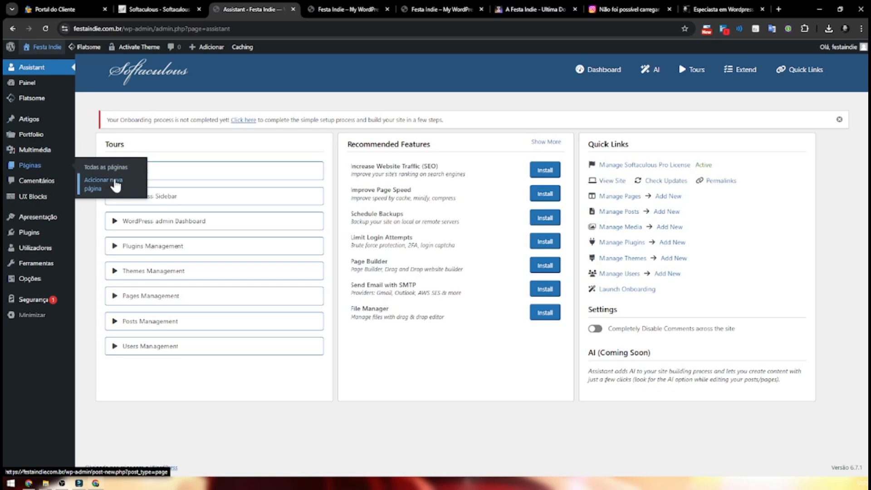
{"action": "middle_click", "coordinate": [109, 184]}
{"action": "right_click", "coordinate": [114, 182]}
{"action": "key", "text": "Escape"}
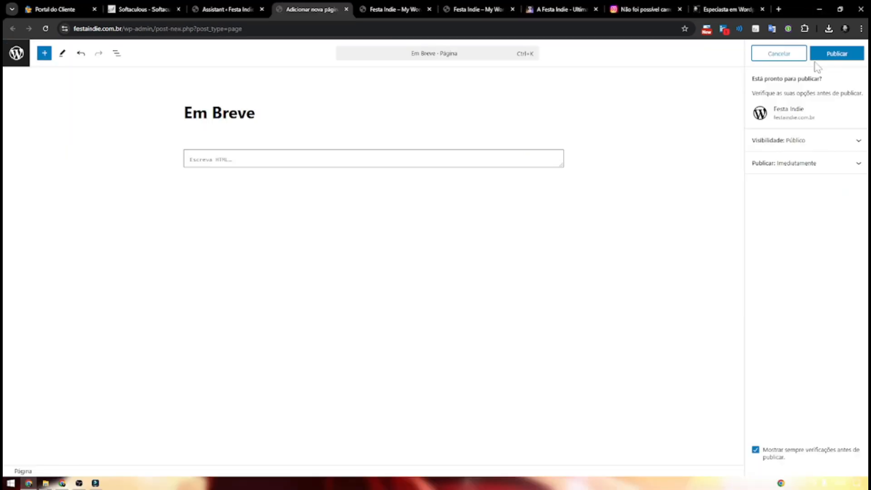
{"action": "left_click", "coordinate": [817, 57]}
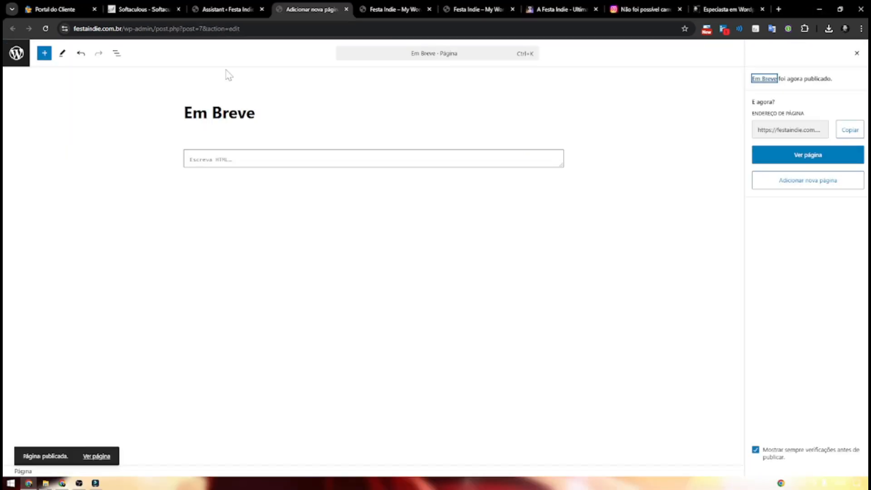
{"action": "left_click", "coordinate": [190, 10]}
{"action": "left_click", "coordinate": [143, 9]}
{"action": "left_click", "coordinate": [209, 10]}
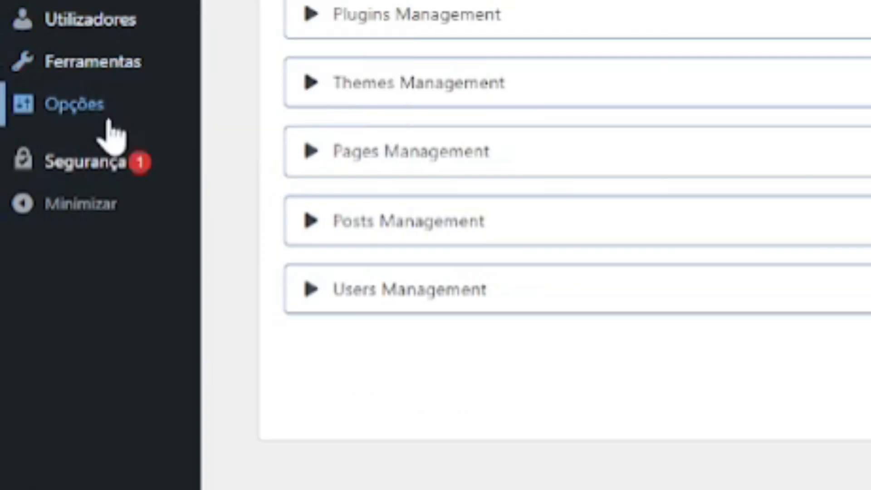
Step: Make 'Em Breve' the static home page and save the reading settings
{"action": "mouse_move", "coordinate": [41, 281]}
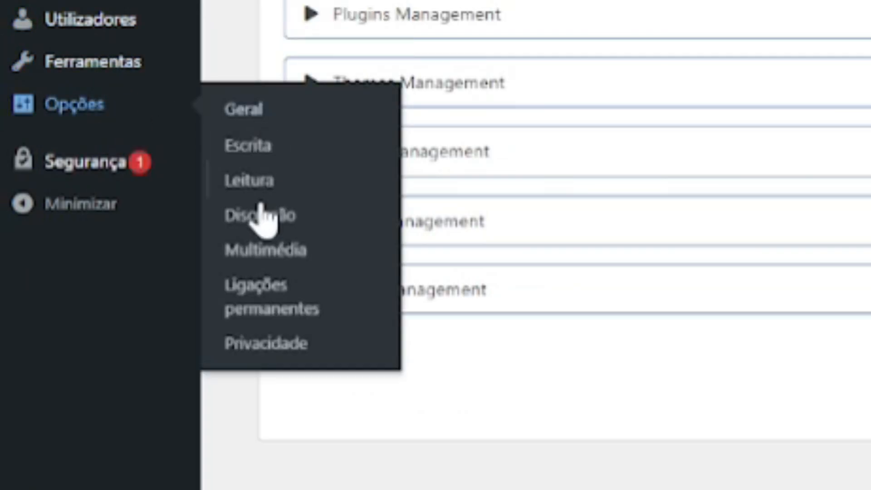
{"action": "left_click", "coordinate": [278, 183]}
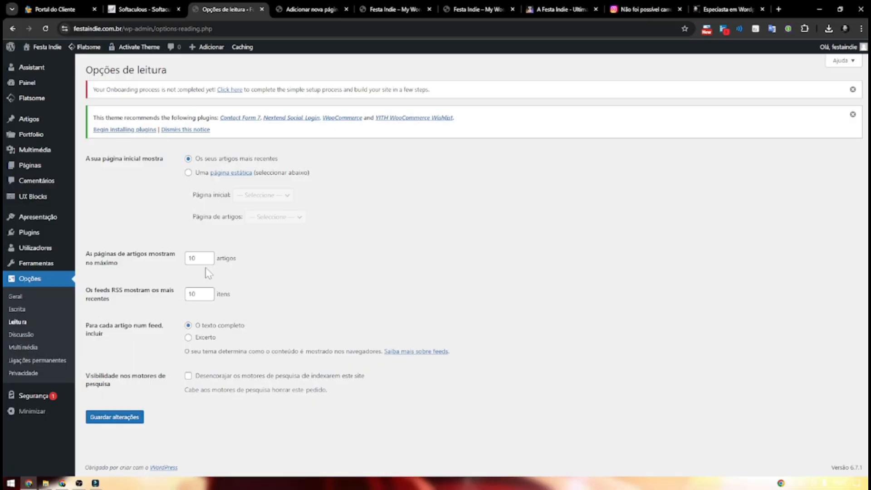
{"action": "left_click", "coordinate": [188, 174]}
{"action": "left_click", "coordinate": [275, 196]}
{"action": "left_click", "coordinate": [252, 220]}
{"action": "left_click", "coordinate": [127, 418]}
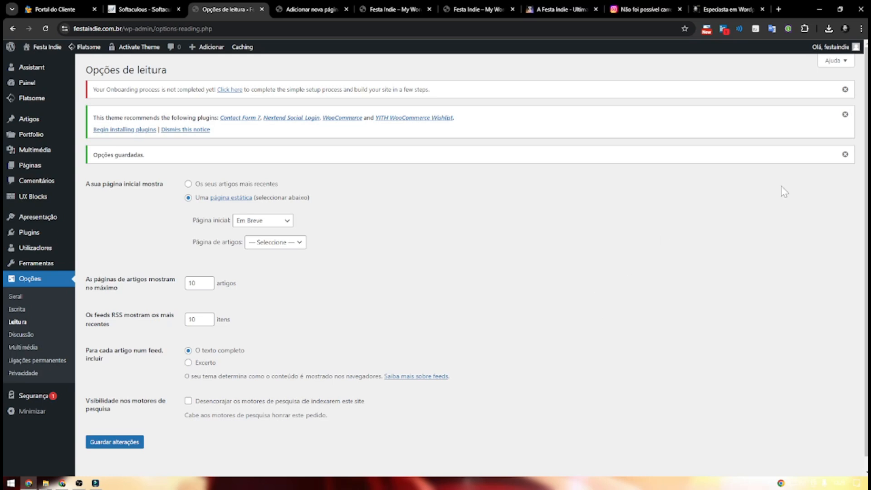
Step: Dismiss the onboarding and plugin notices, then save 'Nome do artigo' permalinks
{"action": "left_click", "coordinate": [845, 89]}
{"action": "left_click", "coordinate": [845, 90]}
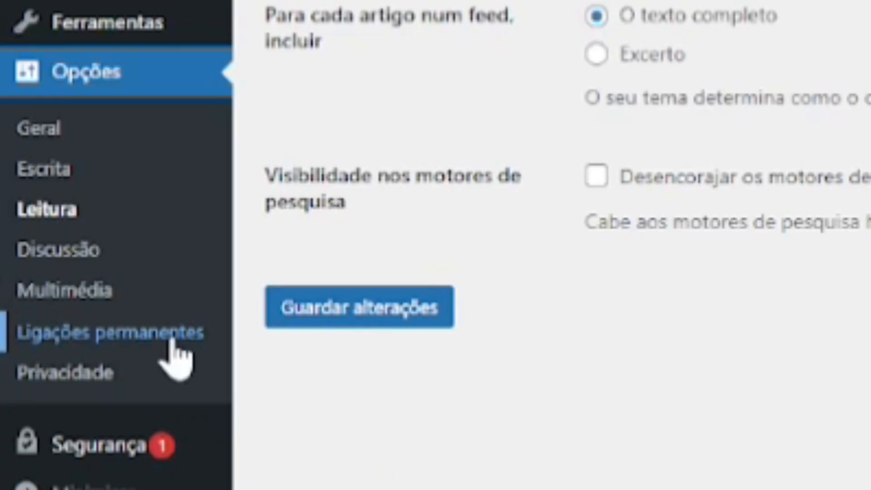
{"action": "left_click", "coordinate": [175, 343]}
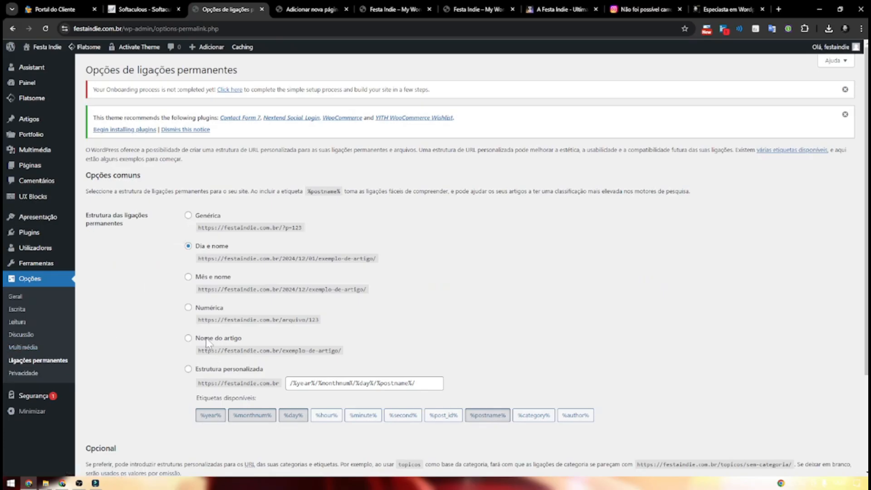
{"action": "left_click", "coordinate": [188, 338]}
{"action": "scroll", "coordinate": [190, 344], "scroll_direction": "down", "scroll_amount": 3}
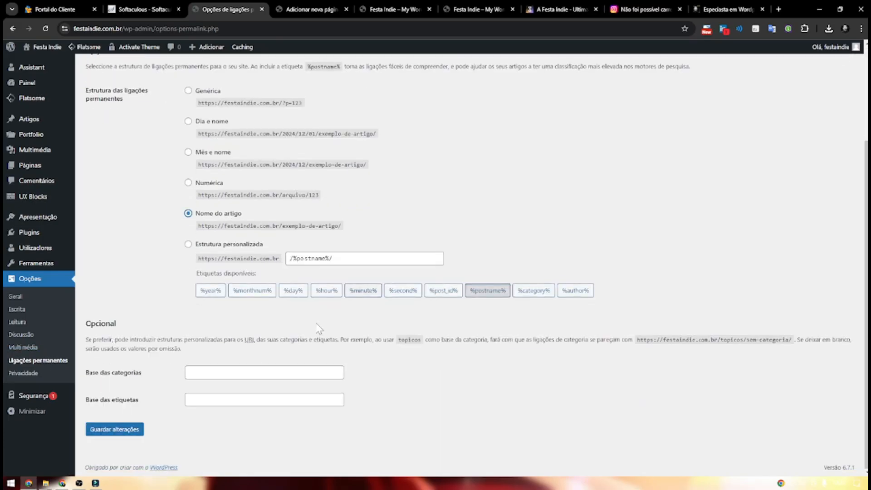
{"action": "left_click", "coordinate": [112, 430]}
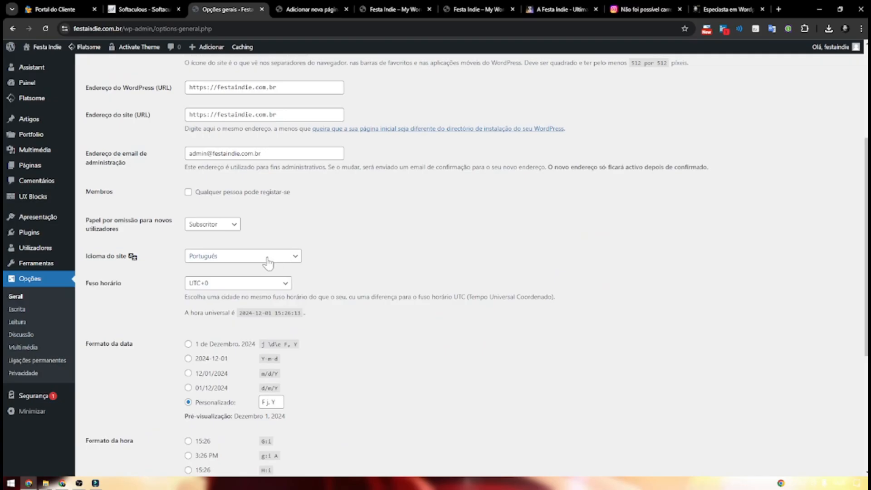
Step: Choose Português do Brasil as Idioma do site, save General settings, and view the live site tab
{"action": "scroll", "coordinate": [248, 131], "scroll_direction": "down", "scroll_amount": 3}
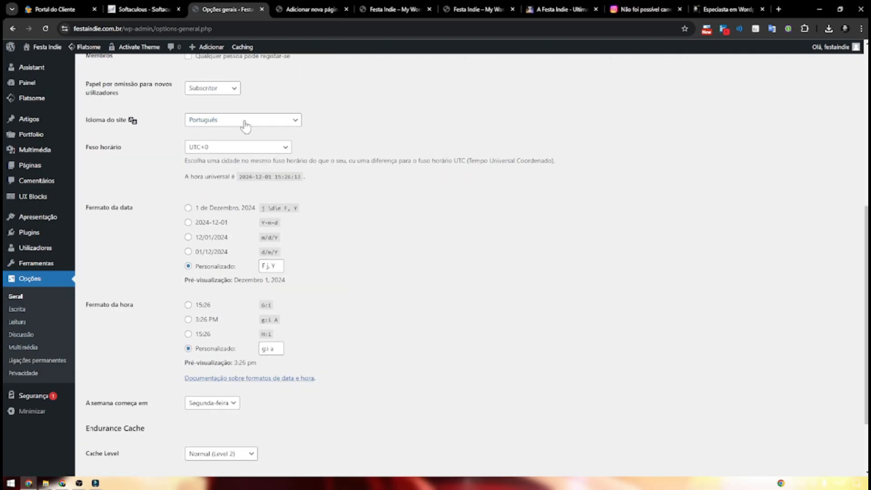
{"action": "left_click", "coordinate": [248, 120]}
{"action": "scroll", "coordinate": [253, 263], "scroll_direction": "down", "scroll_amount": 15}
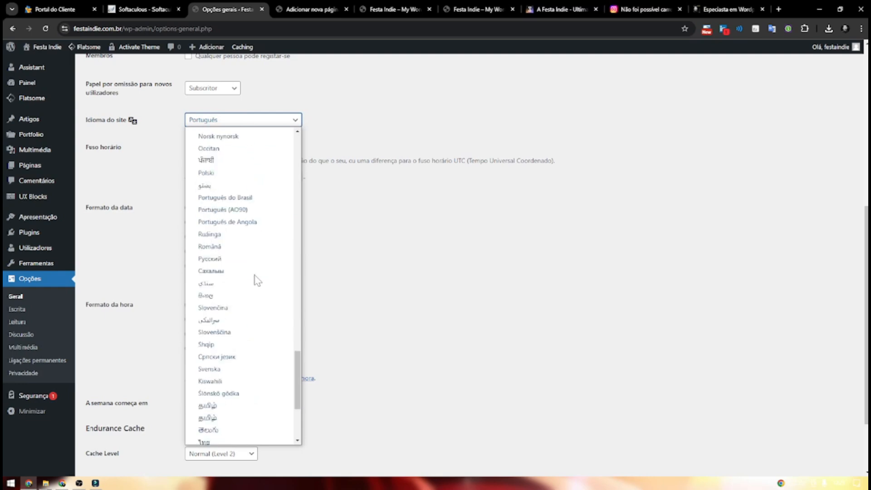
{"action": "left_click", "coordinate": [225, 197]}
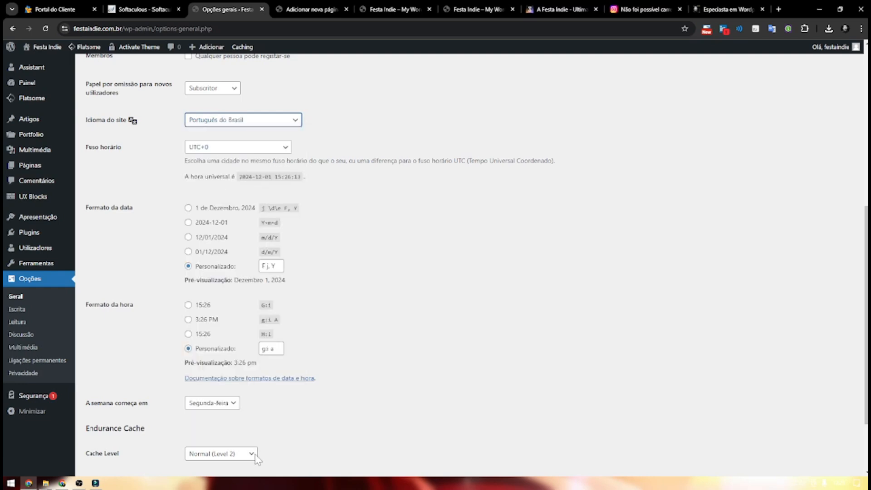
{"action": "scroll", "coordinate": [257, 460], "scroll_direction": "down", "scroll_amount": 3}
{"action": "left_click", "coordinate": [115, 429]}
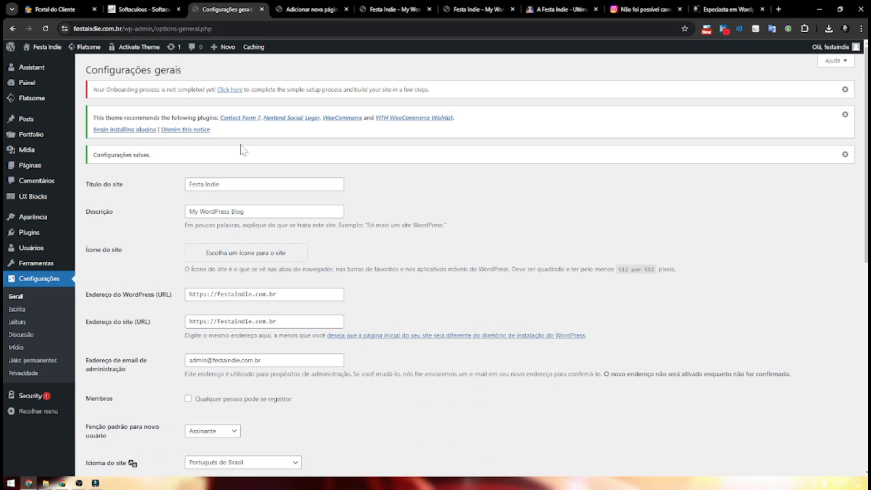
{"action": "middle_click", "coordinate": [48, 48]}
{"action": "left_click_drag", "start_coordinate": [436, 10], "coordinate": [335, 11]}
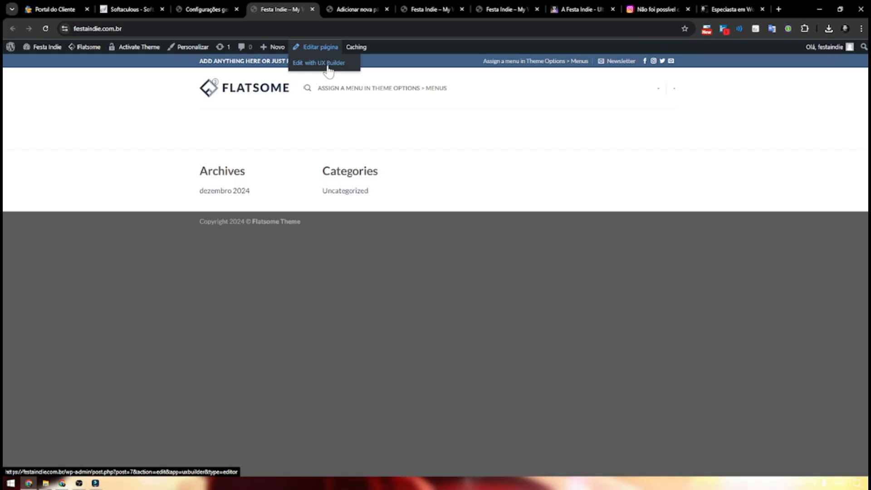
Step: Open Em Breve in UX Builder and apply the 'Page - No Header / No Footer' template
{"action": "left_click", "coordinate": [477, 114]}
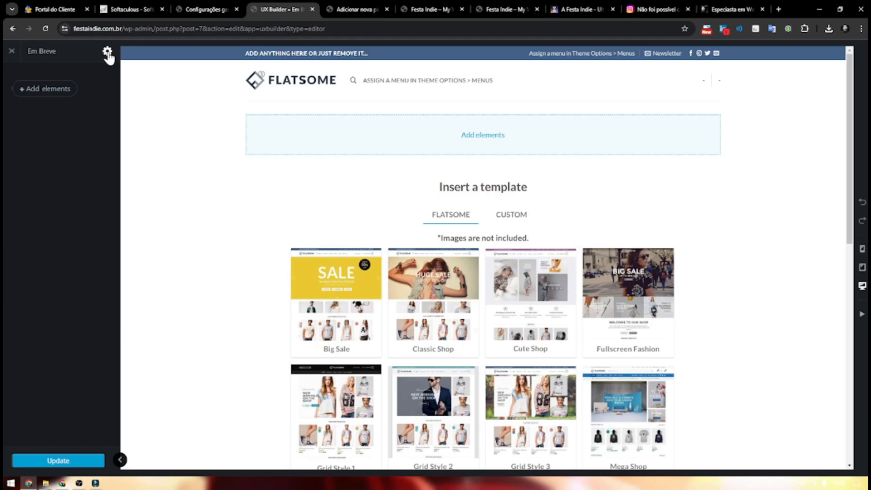
{"action": "left_click", "coordinate": [321, 21]}
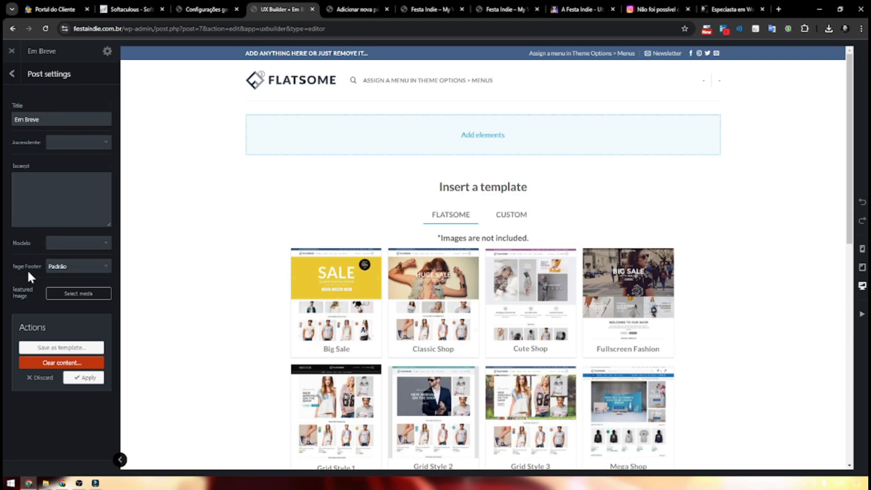
{"action": "left_click", "coordinate": [64, 244]}
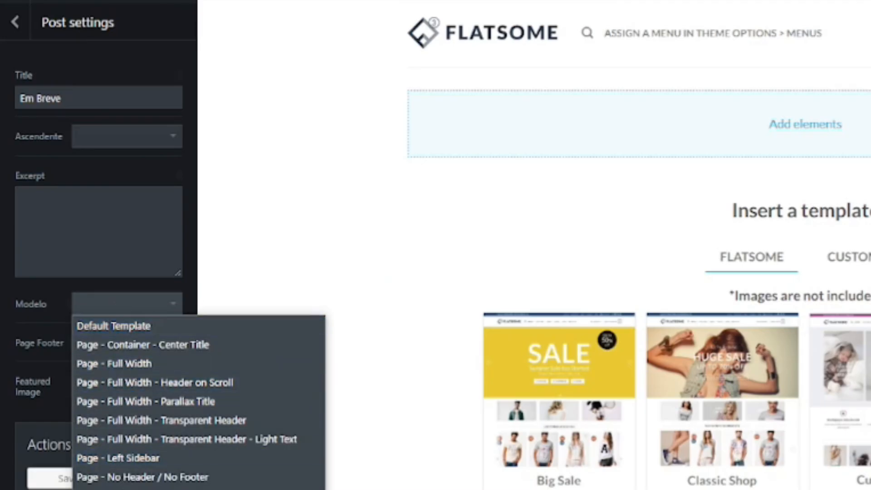
{"action": "left_click", "coordinate": [190, 477]}
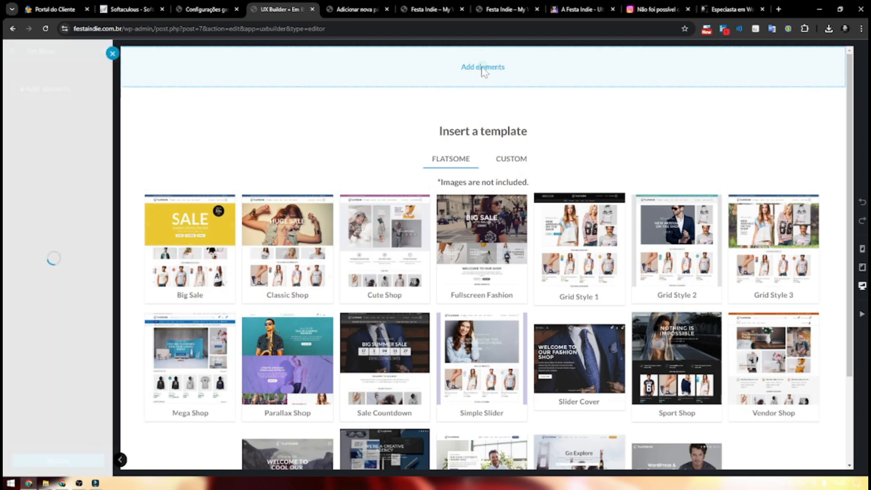
Step: Add a Banner with 1:1 height and change its text to 'em breve'
{"action": "left_click", "coordinate": [474, 73]}
{"action": "left_click", "coordinate": [484, 67]}
{"action": "scroll", "coordinate": [55, 354], "scroll_direction": "down", "scroll_amount": 4}
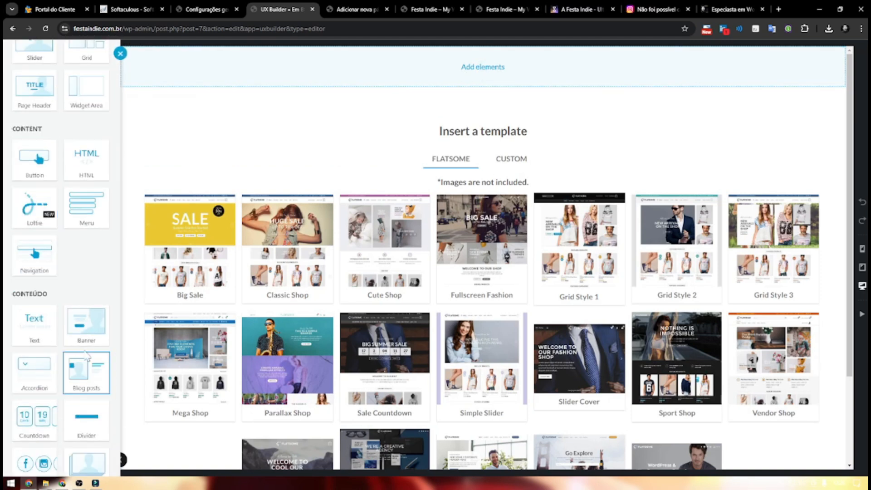
{"action": "left_click", "coordinate": [87, 351]}
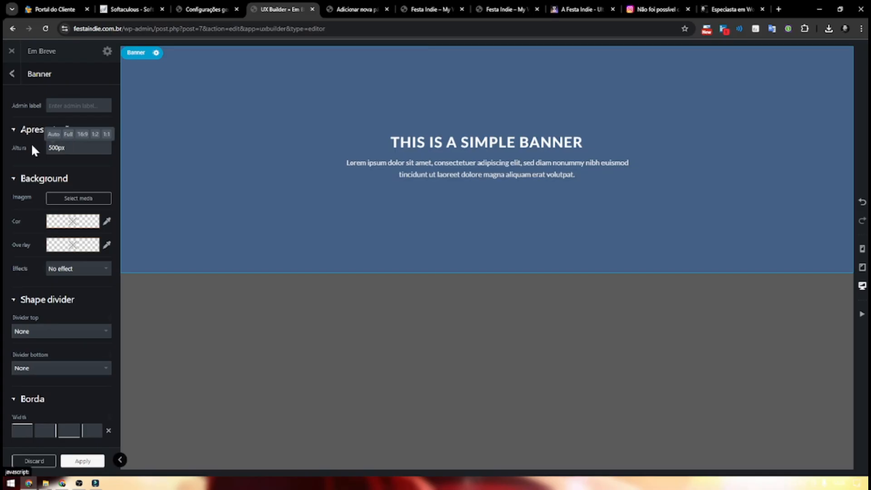
{"action": "left_click", "coordinate": [106, 134]}
{"action": "left_click", "coordinate": [515, 254]}
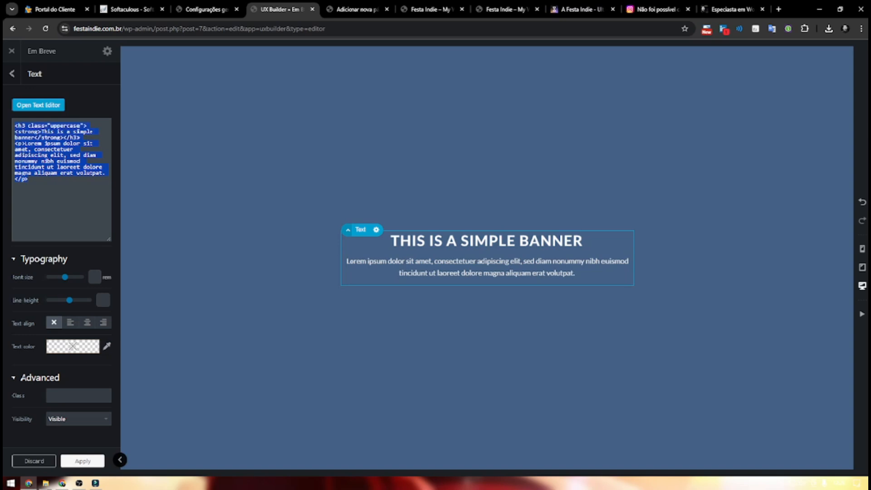
{"action": "type", "text": "em breve</p>"}
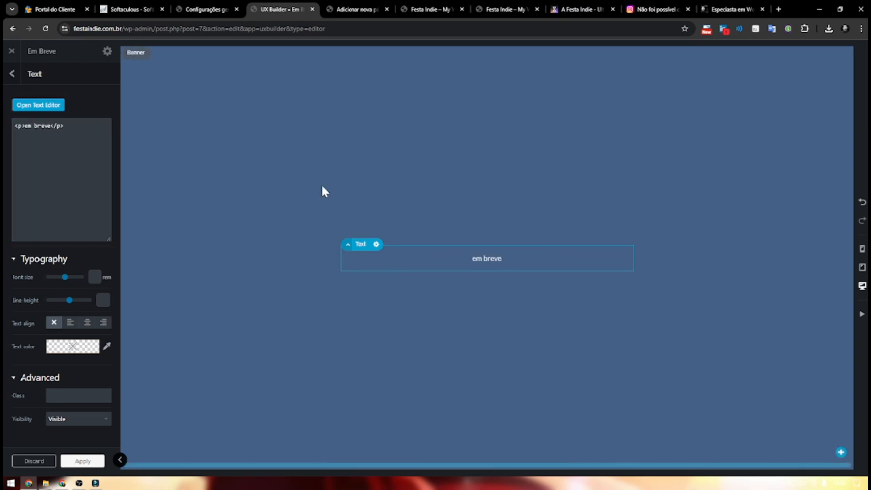
Step: Make the banner background black, apply, update the page, and exit the builder
{"action": "left_click", "coordinate": [322, 188]}
{"action": "left_click", "coordinate": [55, 225]}
{"action": "left_click_drag", "start_coordinate": [55, 235], "coordinate": [44, 305]}
{"action": "left_click", "coordinate": [83, 461]}
{"action": "left_click", "coordinate": [78, 461]}
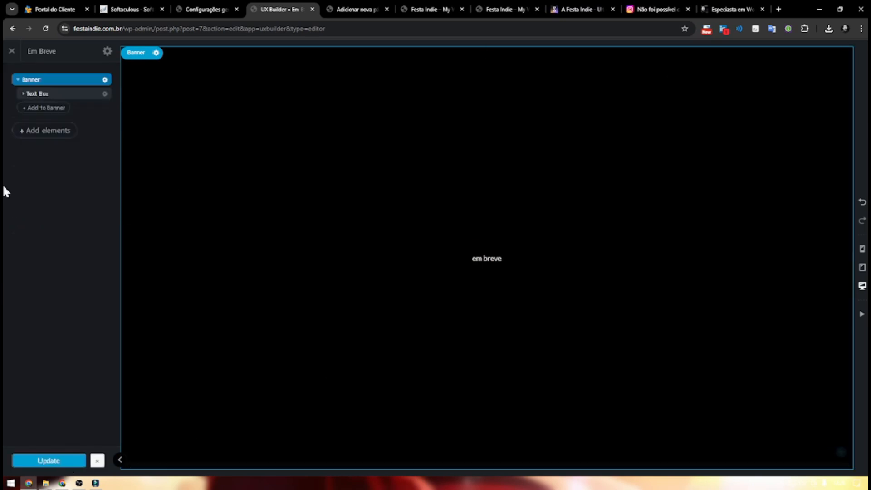
{"action": "left_click", "coordinate": [7, 51]}
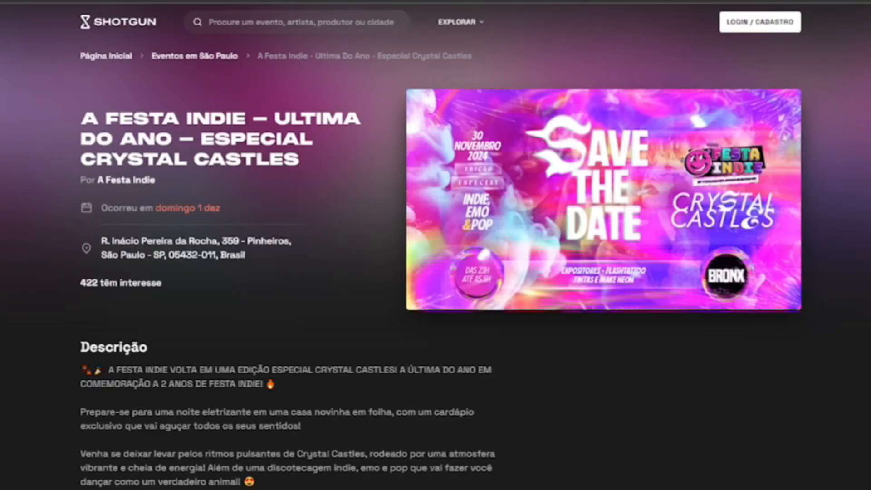
Step: Scroll through the Shotgun Festa Indie event page and bring up its context menu to inspect it
{"action": "scroll", "coordinate": [315, 245], "scroll_direction": "down", "scroll_amount": 20}
{"action": "scroll", "coordinate": [431, 217], "scroll_direction": "up", "scroll_amount": 20}
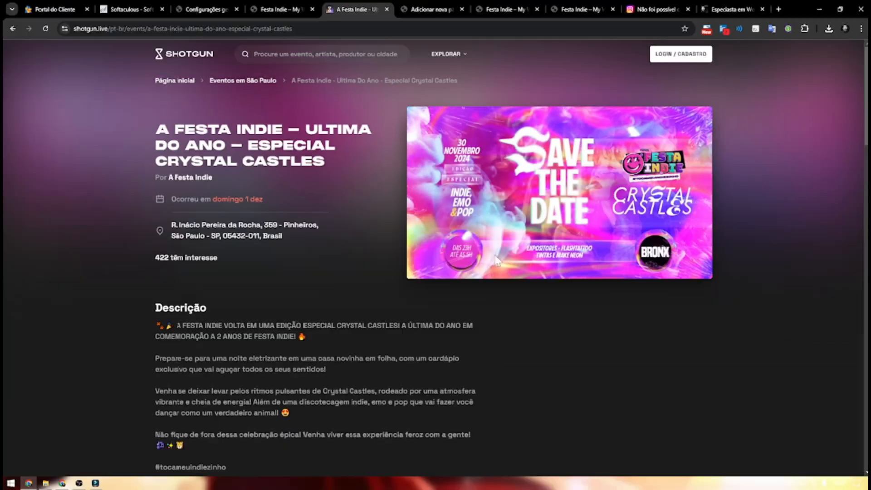
{"action": "right_click", "coordinate": [785, 258]}
Step: Inspect the event page and add an inline 'color: #000' style to the wrapper element
{"action": "left_click", "coordinate": [688, 394]}
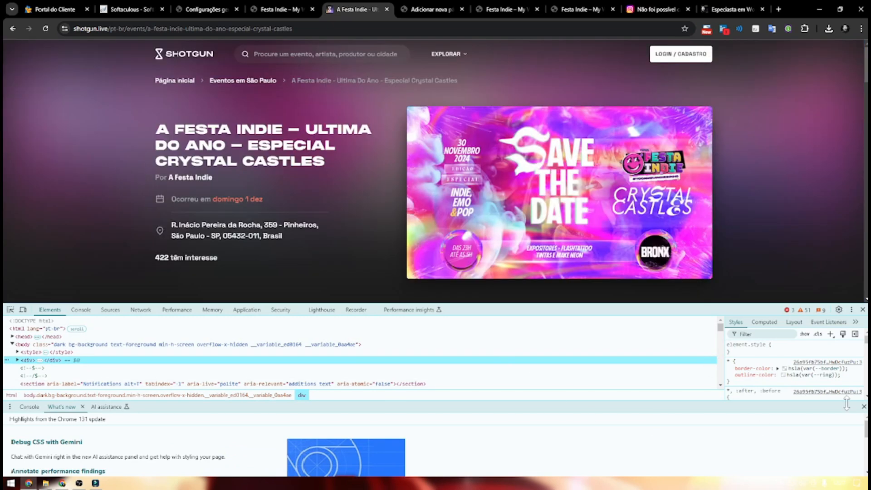
{"action": "left_click", "coordinate": [863, 409]}
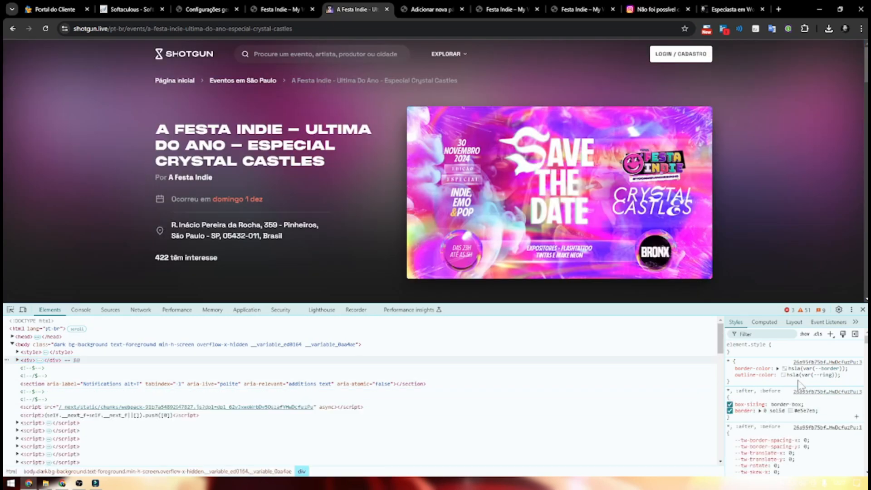
{"action": "left_click", "coordinate": [767, 360]}
{"action": "type", "text": "color: #00"}
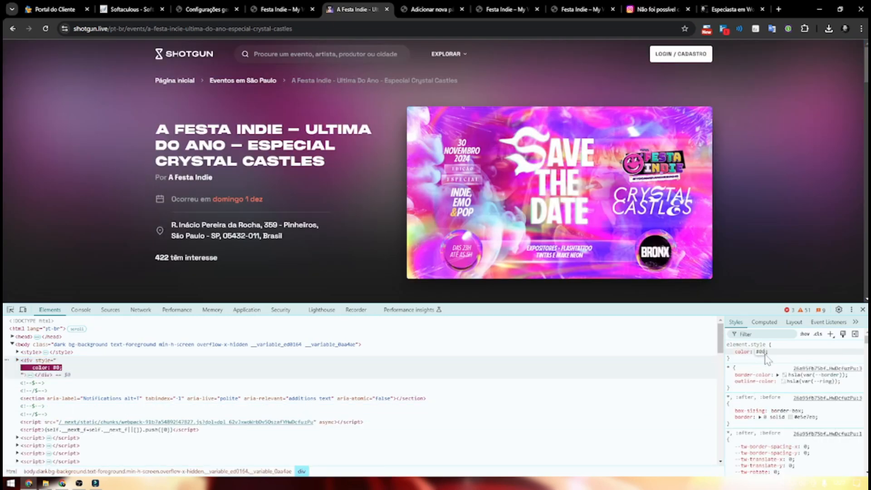
{"action": "type", "text": "0"}
{"action": "key", "text": "Return"}
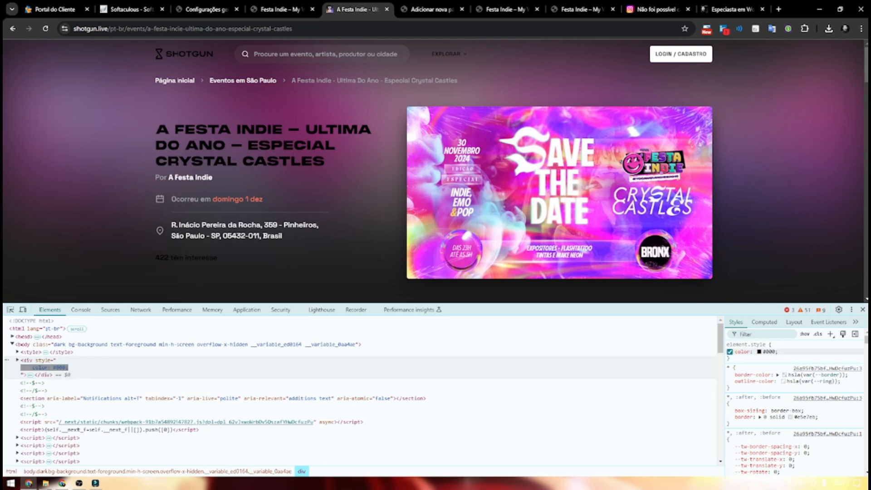
Step: Sample the logo's pink with the eyedropper so the text colour becomes #f238b3
{"action": "left_click", "coordinate": [759, 352]}
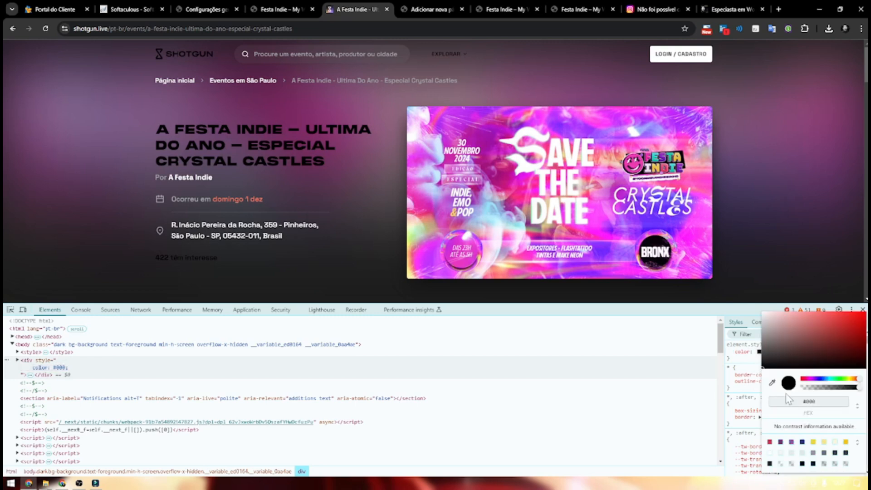
{"action": "left_click", "coordinate": [773, 383]}
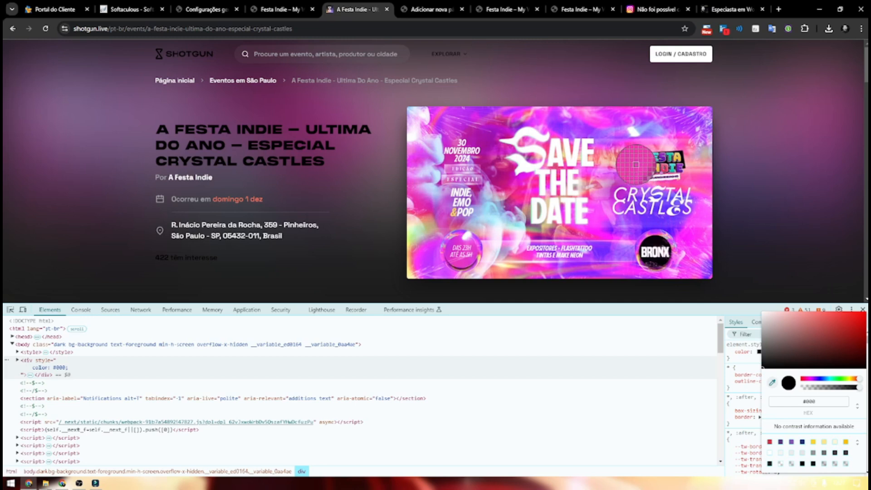
{"action": "left_click", "coordinate": [649, 174]}
{"action": "left_click", "coordinate": [754, 367]}
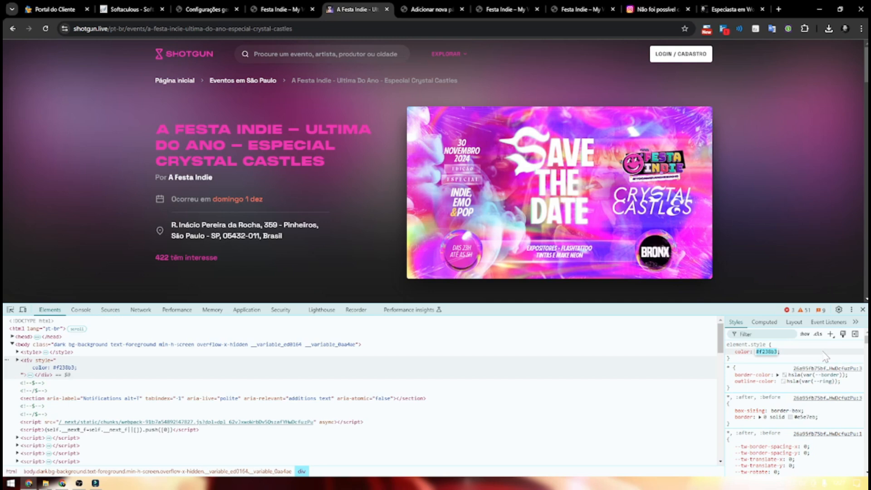
{"action": "key", "text": "Escape"}
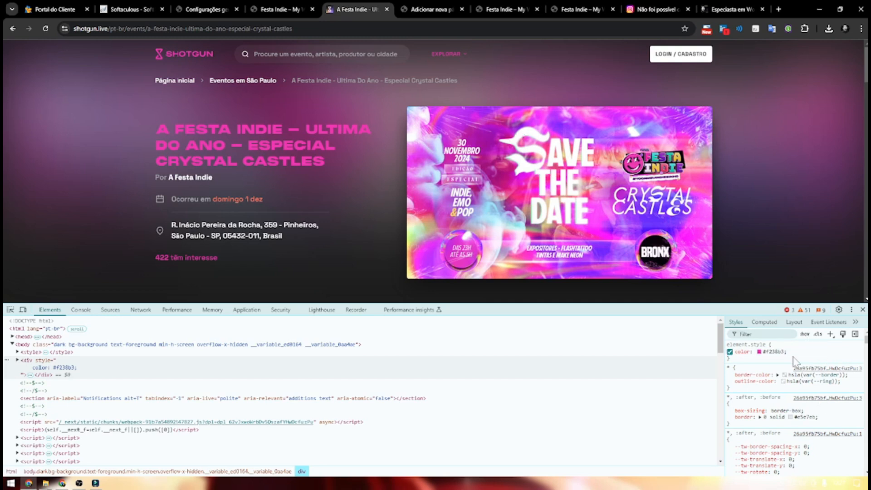
Step: Publish the new 'Home' page and open its live front-end view
{"action": "left_click", "coordinate": [276, 8]}
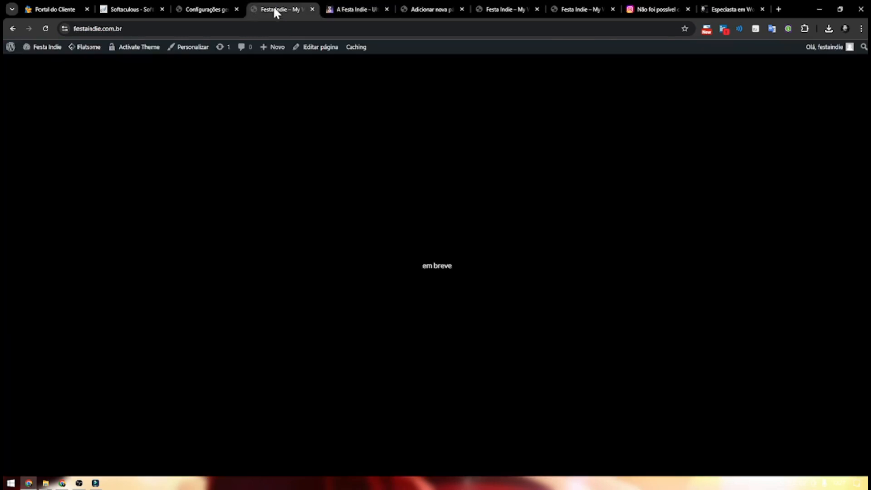
{"action": "left_click", "coordinate": [363, 10]}
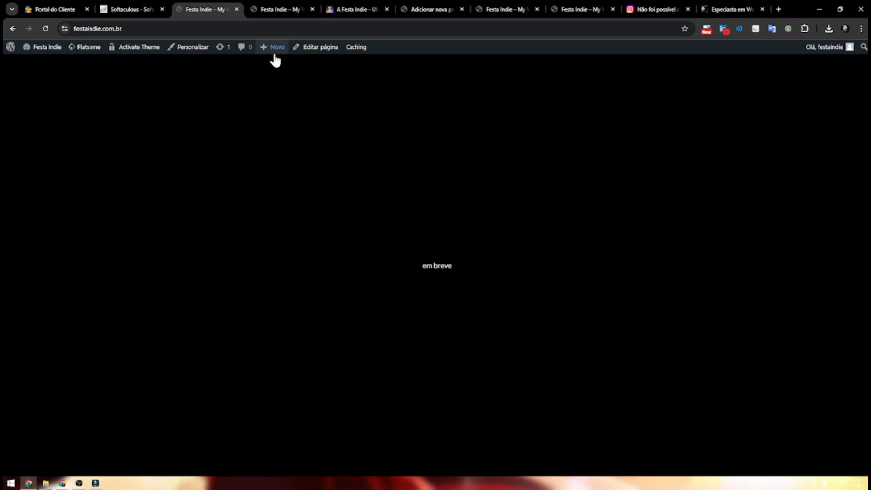
{"action": "mouse_move", "coordinate": [275, 59]}
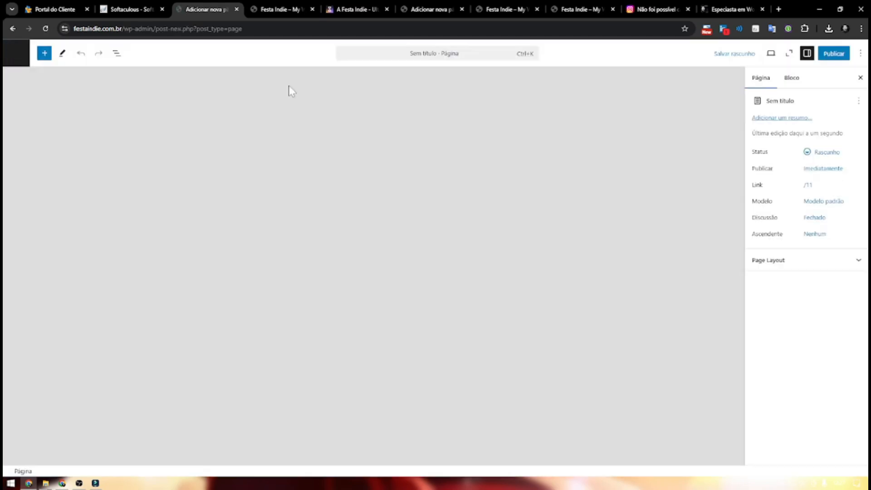
{"action": "type", "text": "Home"}
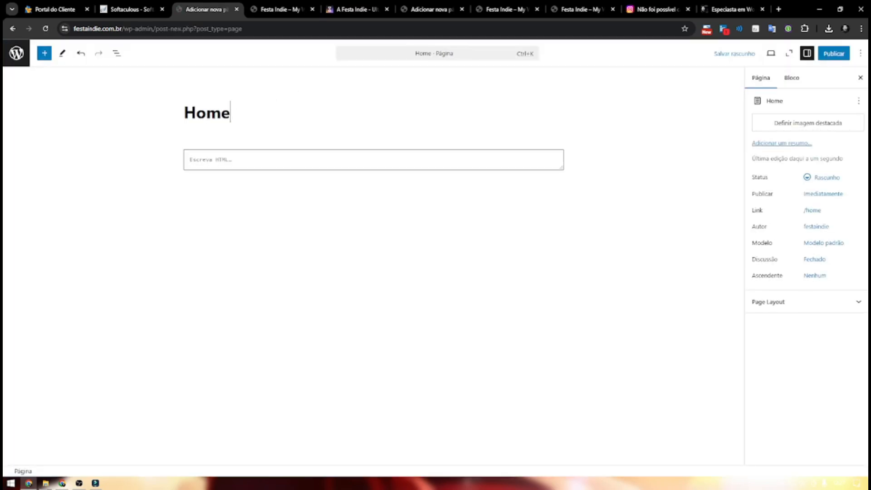
{"action": "left_click", "coordinate": [847, 54]}
{"action": "left_click", "coordinate": [835, 55]}
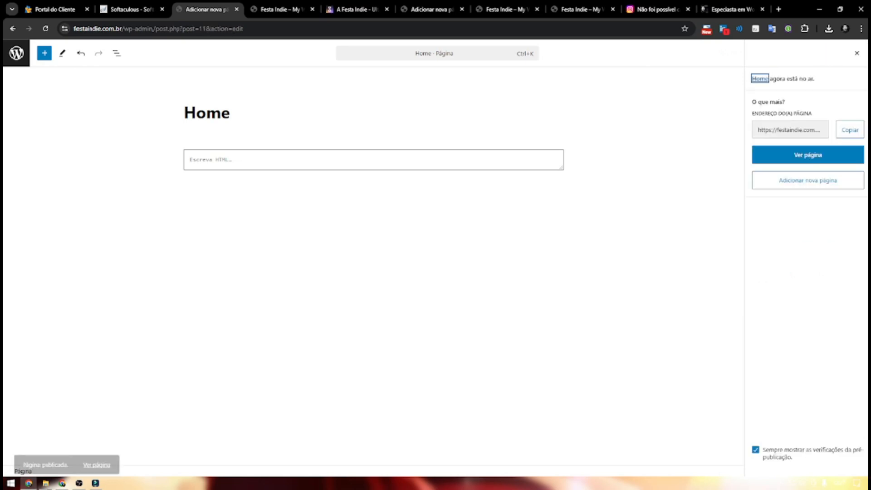
{"action": "left_click", "coordinate": [821, 157]}
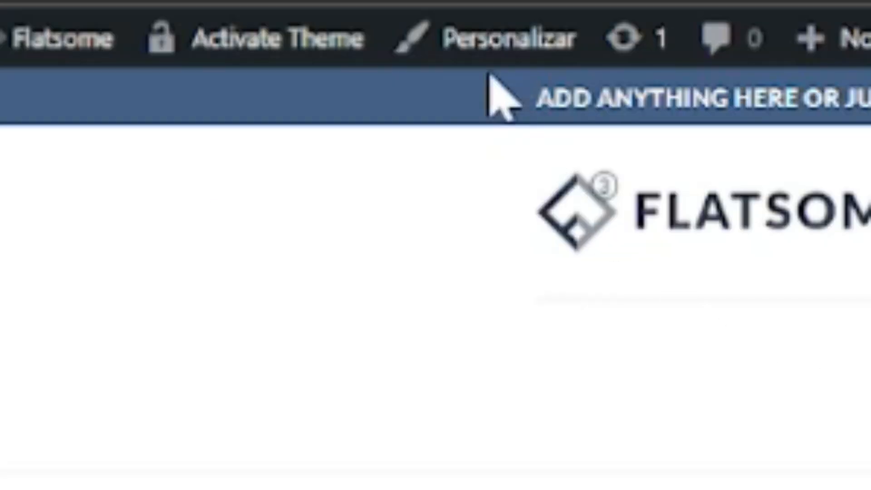
Step: Set the Flatsome primary colour to pink #f238b3 under Style > Colors
{"action": "left_click", "coordinate": [478, 47]}
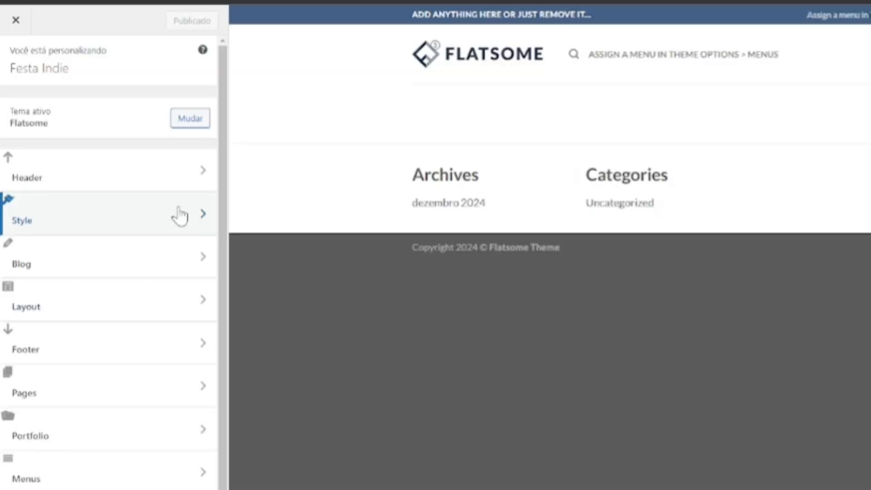
{"action": "left_click", "coordinate": [205, 223]}
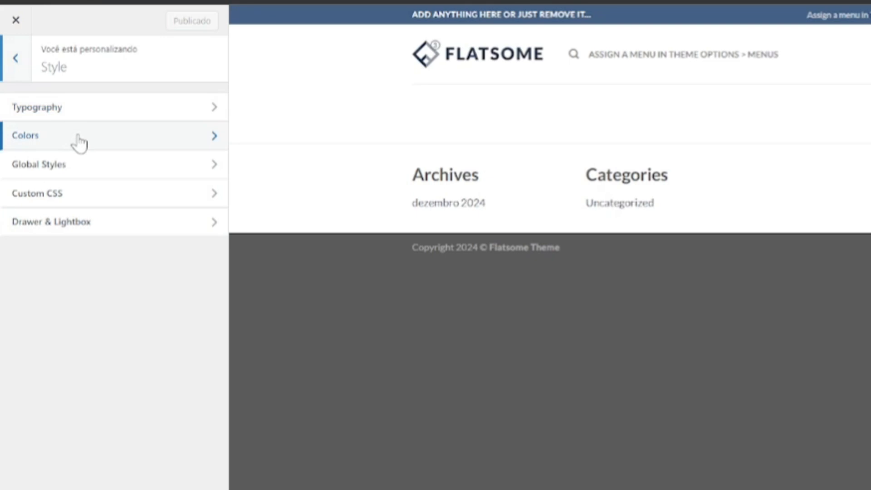
{"action": "left_click", "coordinate": [79, 142]}
{"action": "left_click", "coordinate": [21, 166]}
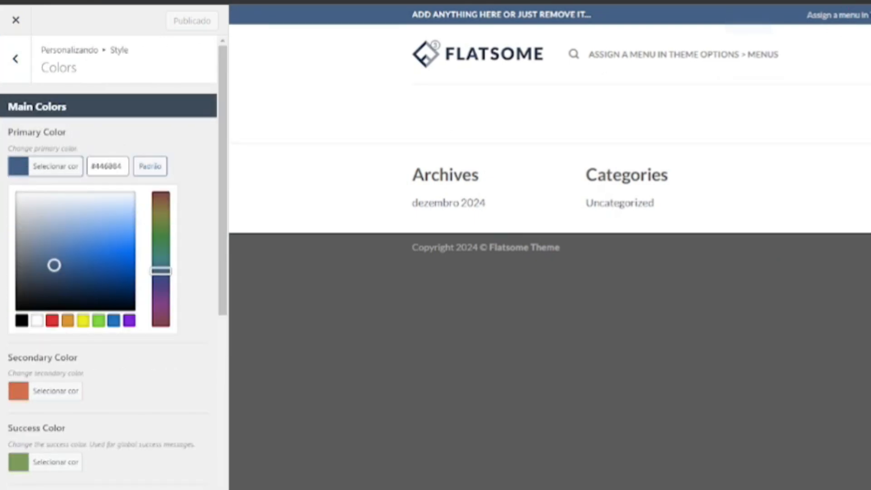
{"action": "left_click", "coordinate": [308, 10]}
{"action": "left_click_drag", "start_coordinate": [301, 4], "coordinate": [297, 3]}
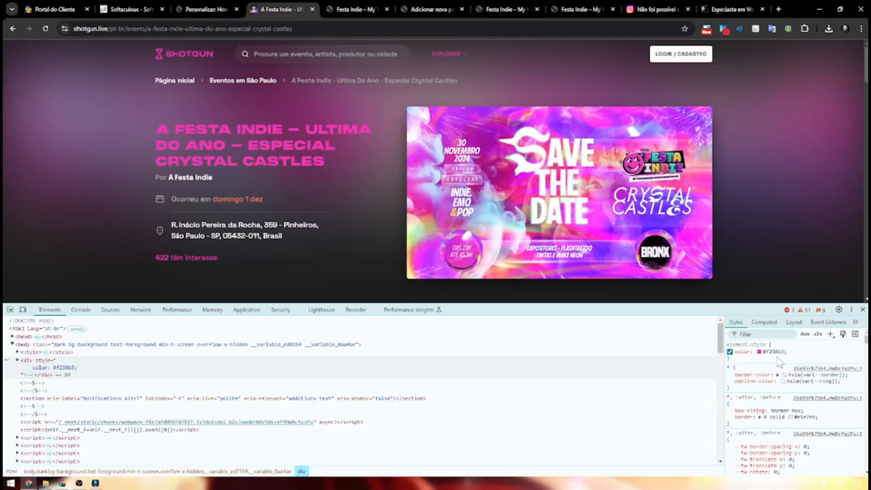
{"action": "left_click", "coordinate": [198, 9]}
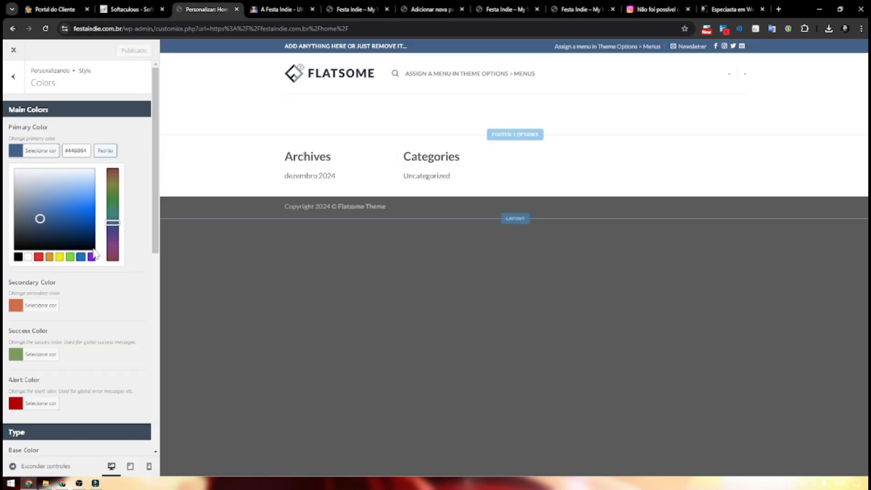
{"action": "type", "text": "#f238b3"}
{"action": "key", "text": "Return"}
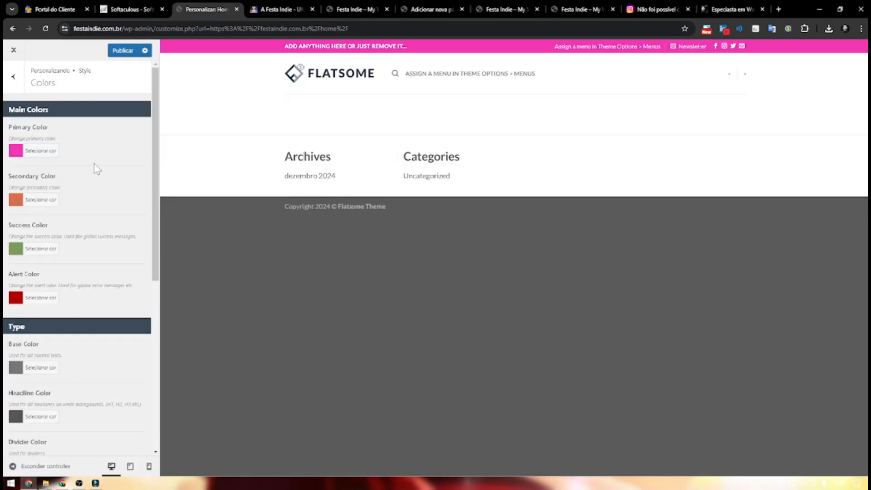
Step: Sample purple and green from the event poster for the secondary and success colours
{"action": "left_click", "coordinate": [282, 10]}
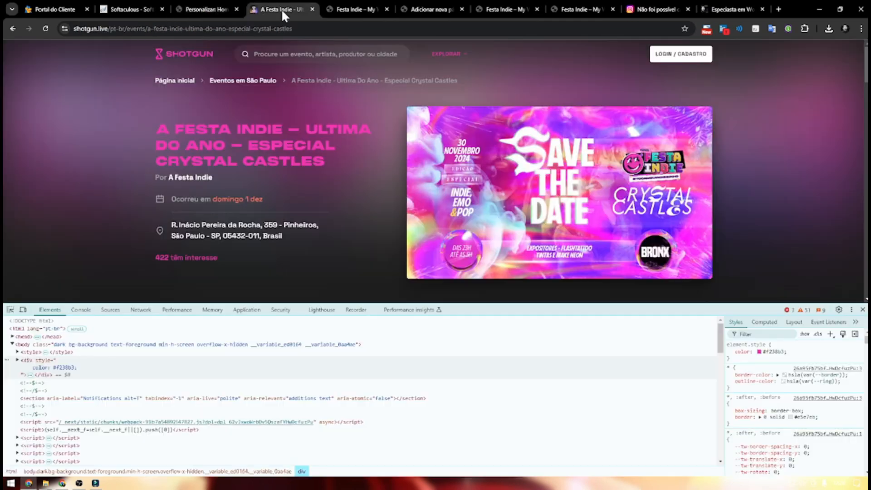
{"action": "left_click", "coordinate": [759, 352]}
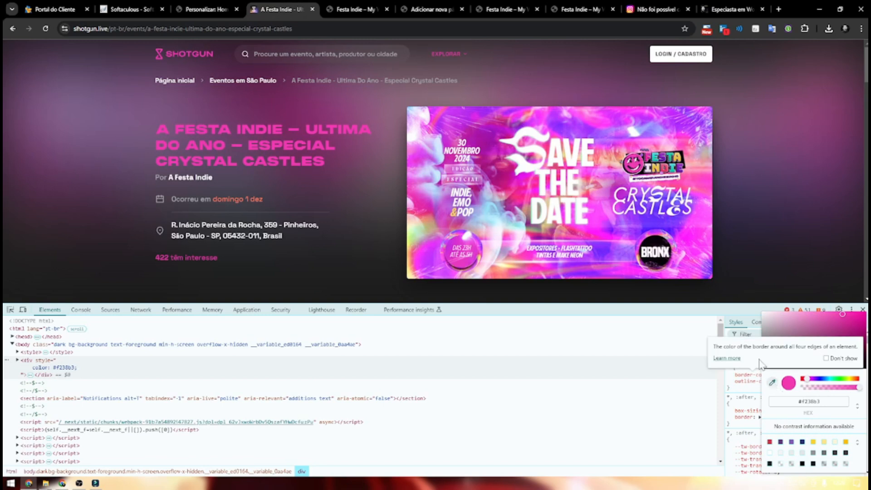
{"action": "left_click", "coordinate": [657, 229]}
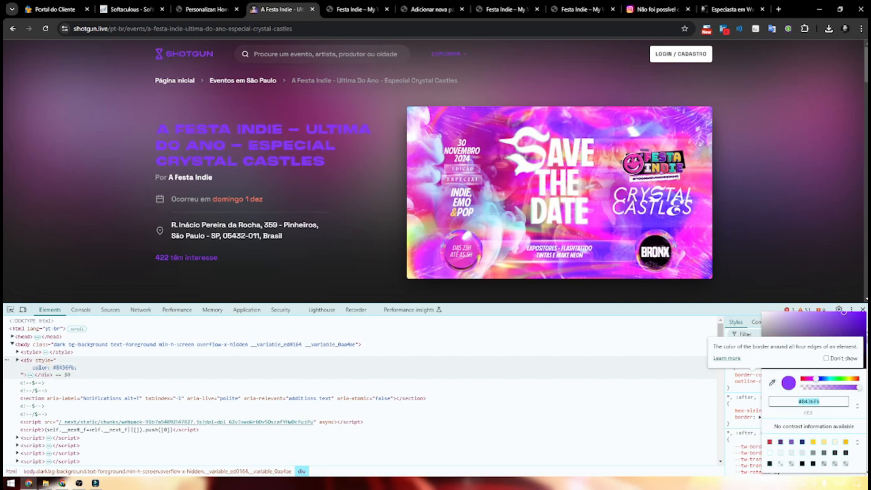
{"action": "left_click", "coordinate": [214, 10]}
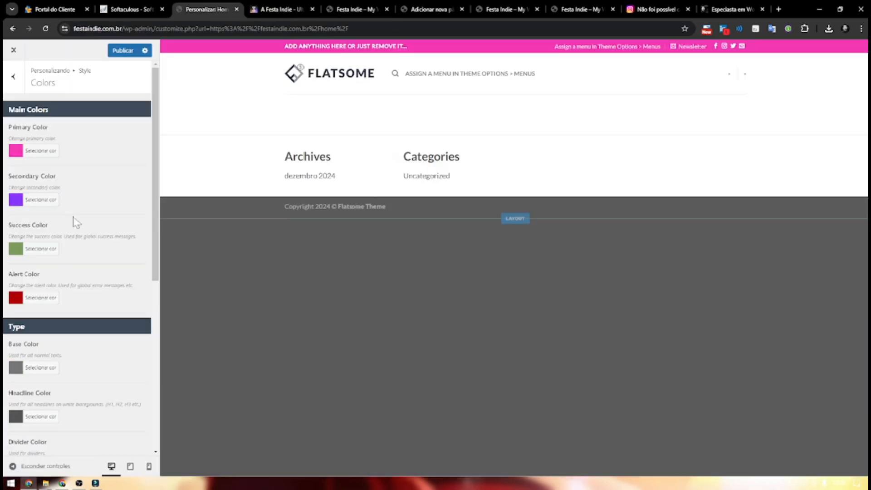
{"action": "left_click", "coordinate": [282, 9]}
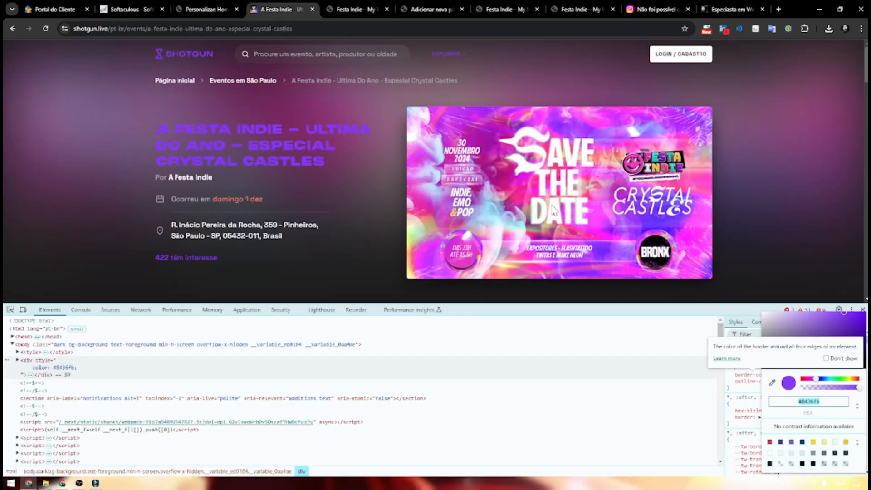
{"action": "left_click", "coordinate": [670, 158]}
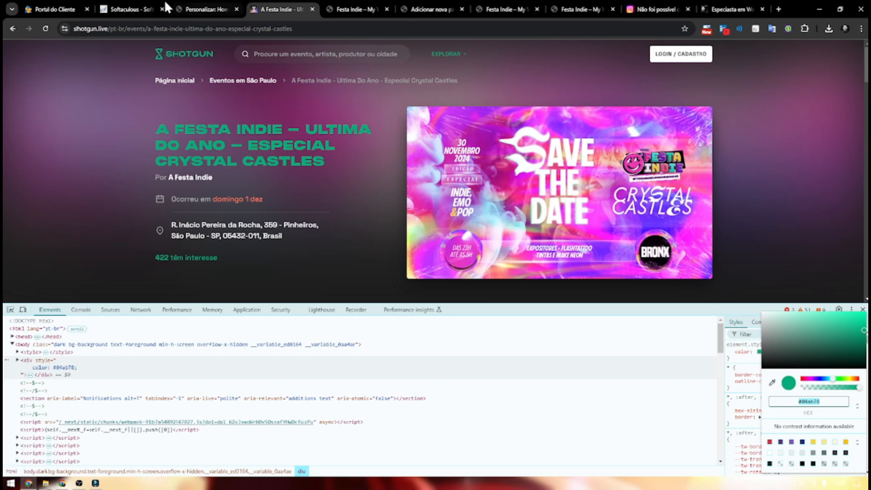
{"action": "left_click", "coordinate": [191, 9]}
Step: Set the link colour to pink
{"action": "scroll", "coordinate": [26, 349], "scroll_direction": "down", "scroll_amount": 5}
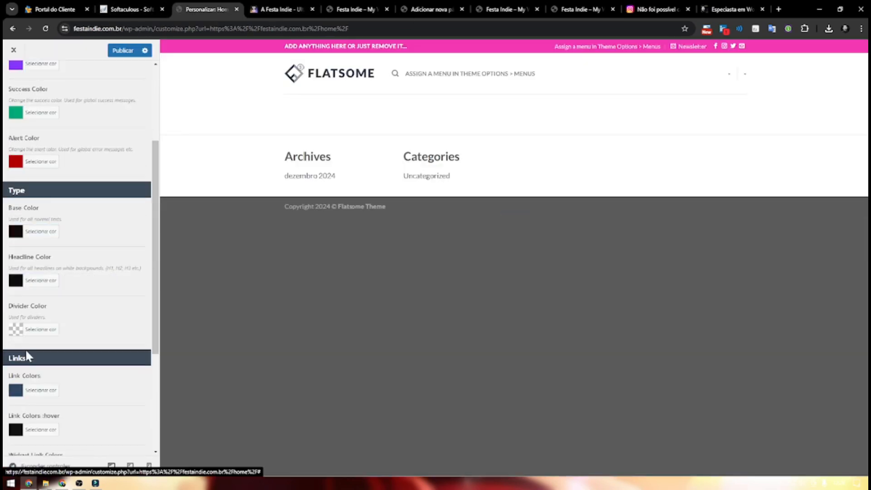
{"action": "scroll", "coordinate": [25, 357], "scroll_direction": "down", "scroll_amount": 1}
{"action": "left_click", "coordinate": [65, 343]}
{"action": "left_click", "coordinate": [10, 221]}
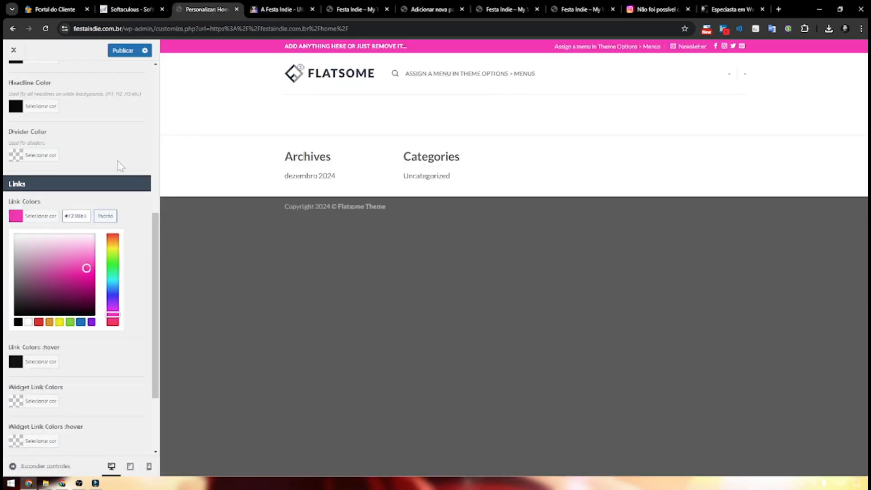
{"action": "left_click", "coordinate": [116, 155]}
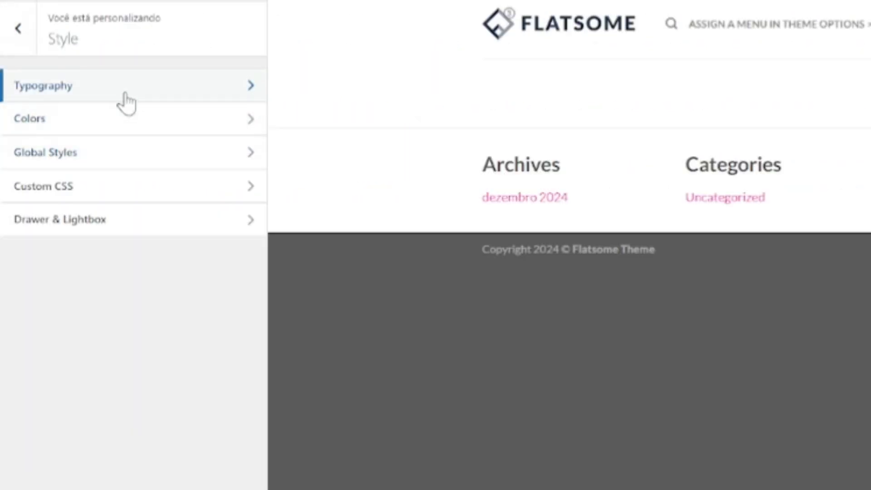
Step: Set the Headlines, Base and Navigation font families to Poppins
{"action": "left_click", "coordinate": [119, 90]}
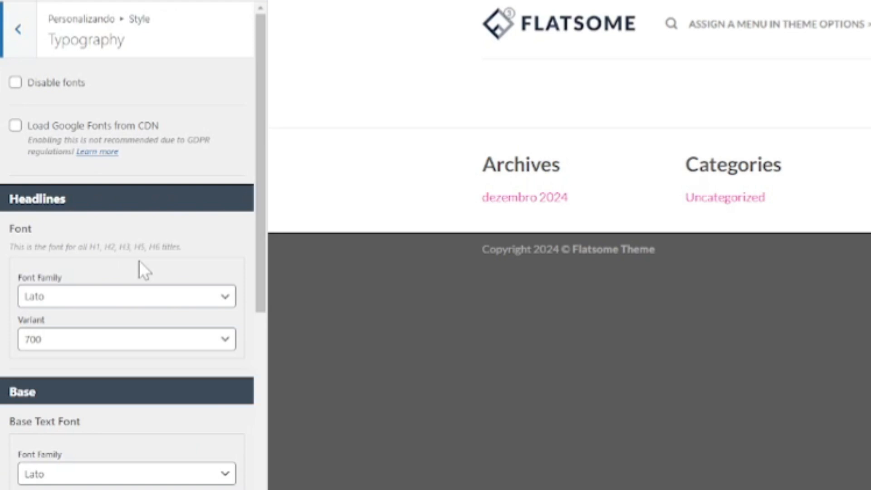
{"action": "left_click", "coordinate": [82, 303]}
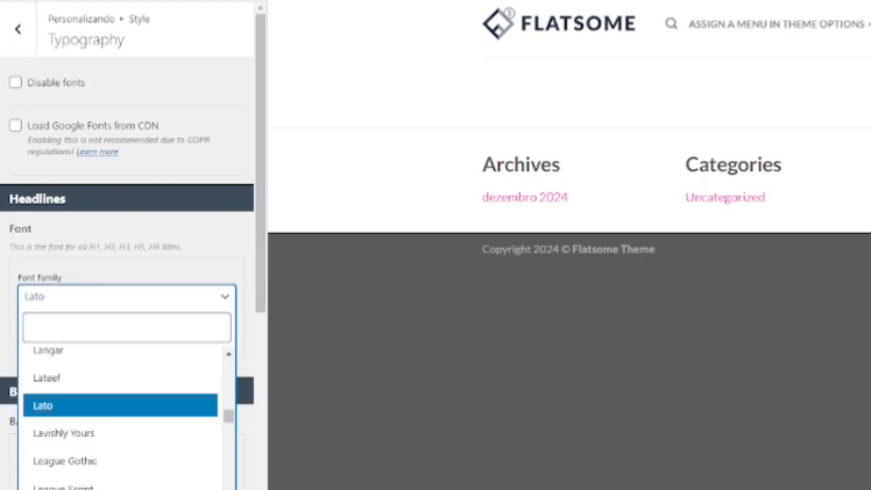
{"action": "type", "text": "Poppi"}
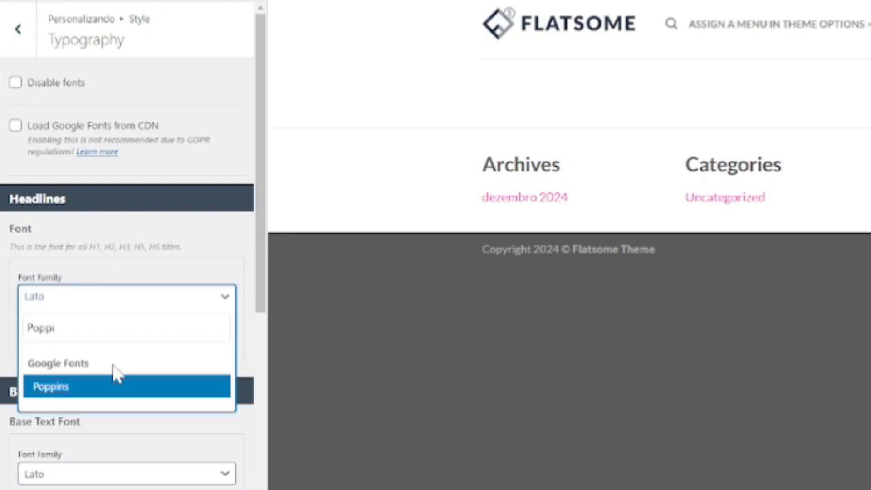
{"action": "left_click", "coordinate": [118, 386]}
{"action": "left_click", "coordinate": [83, 474]}
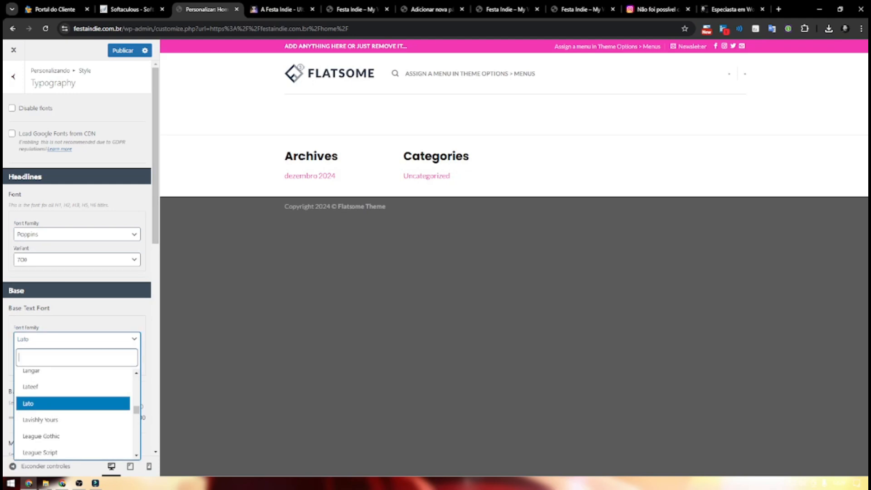
{"action": "type", "text": "Poppins"}
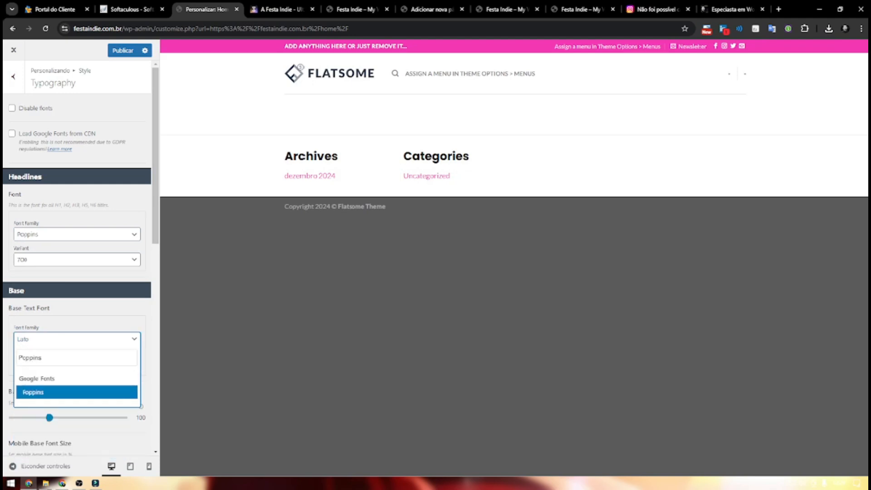
{"action": "left_click", "coordinate": [81, 391]}
{"action": "scroll", "coordinate": [81, 341], "scroll_direction": "down", "scroll_amount": 4}
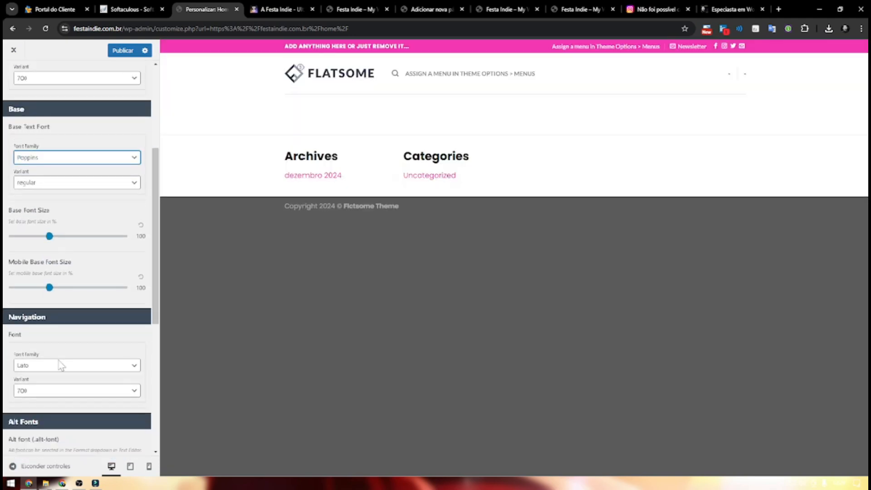
{"action": "left_click", "coordinate": [74, 369]}
{"action": "type", "text": "Poppin"}
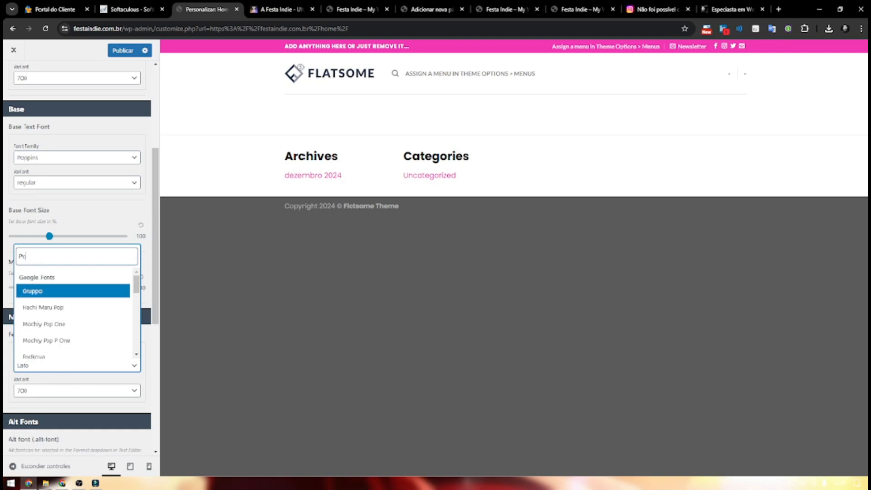
{"action": "left_click", "coordinate": [112, 343]}
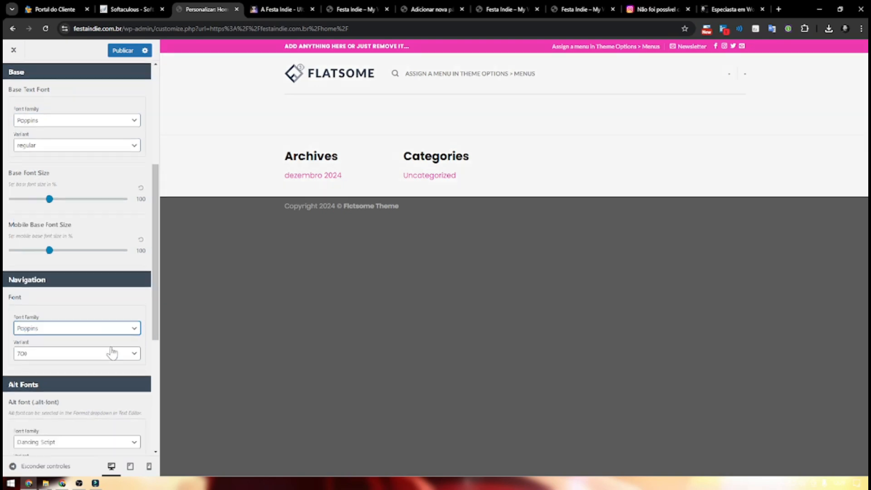
Step: Switch breadcrumbs, buttons, navigation, section and widget title transforms to Normal instead of uppercase
{"action": "scroll", "coordinate": [77, 273], "scroll_direction": "down", "scroll_amount": 3}
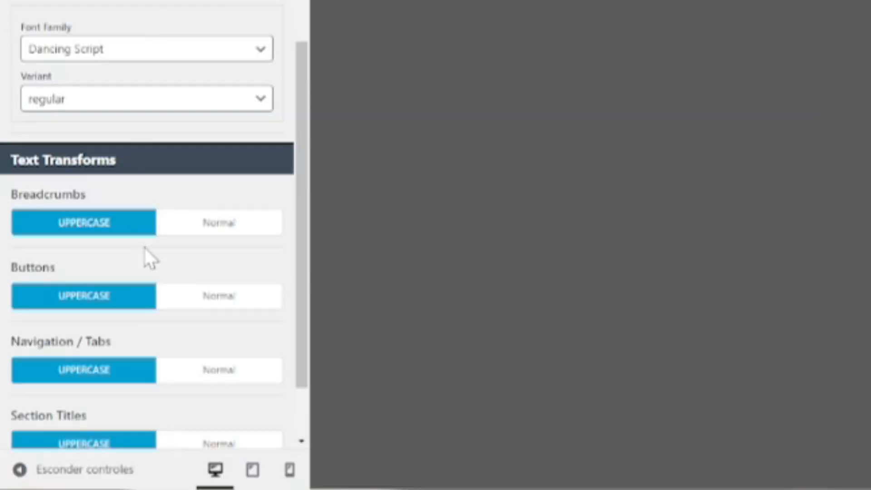
{"action": "scroll", "coordinate": [143, 246], "scroll_direction": "down", "scroll_amount": 2}
{"action": "left_click_drag", "start_coordinate": [218, 130], "coordinate": [219, 142]}
{"action": "left_click", "coordinate": [214, 150]}
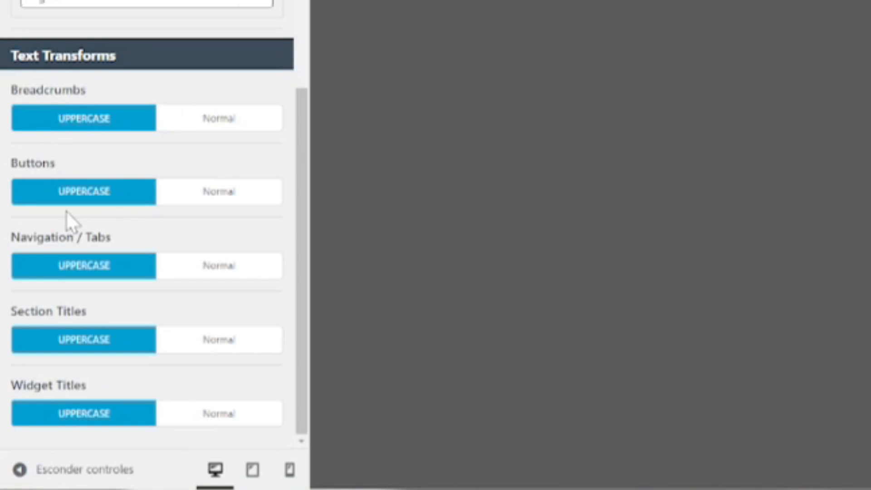
{"action": "left_click", "coordinate": [251, 121]}
{"action": "left_click", "coordinate": [227, 189]}
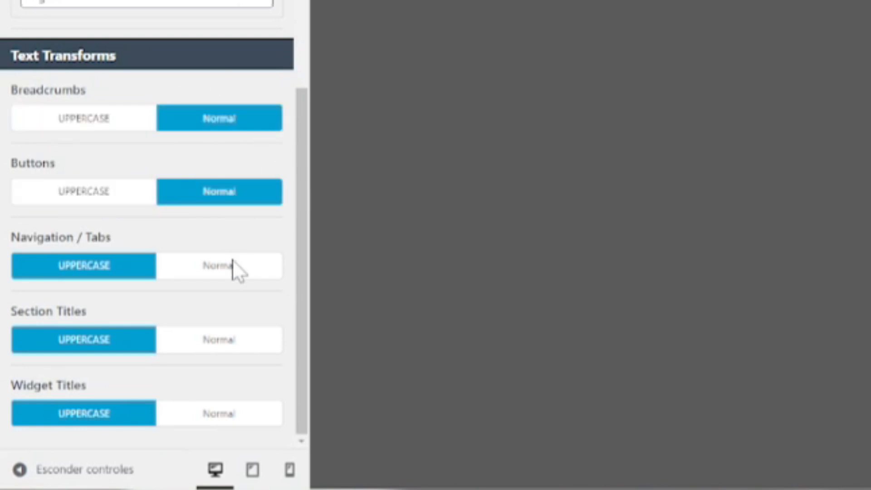
{"action": "left_click", "coordinate": [234, 268]}
{"action": "left_click", "coordinate": [240, 408]}
{"action": "left_click", "coordinate": [247, 346]}
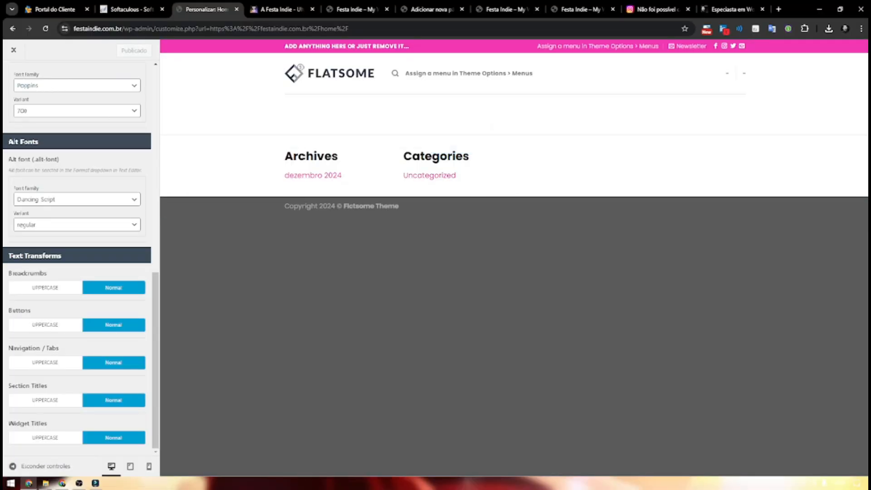
{"action": "scroll", "coordinate": [77, 155], "scroll_direction": "up", "scroll_amount": 5}
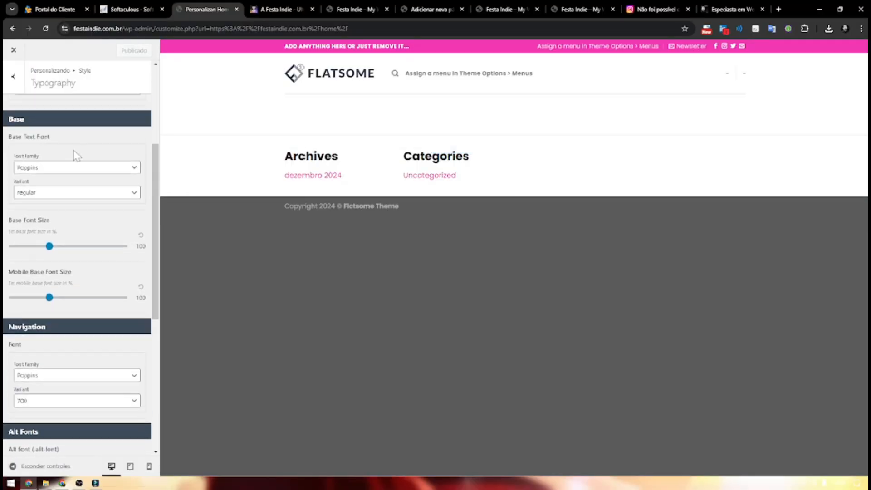
{"action": "scroll", "coordinate": [77, 155], "scroll_direction": "up", "scroll_amount": 4}
{"action": "left_click", "coordinate": [13, 76]}
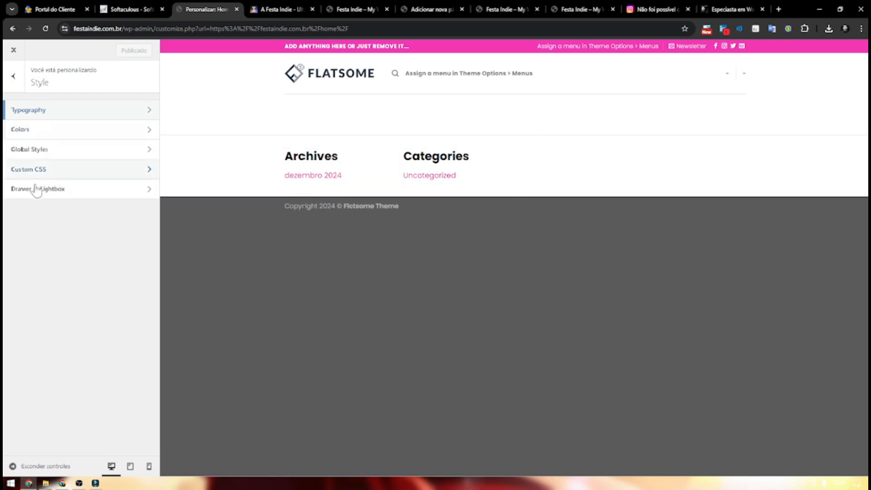
{"action": "left_click", "coordinate": [14, 76]}
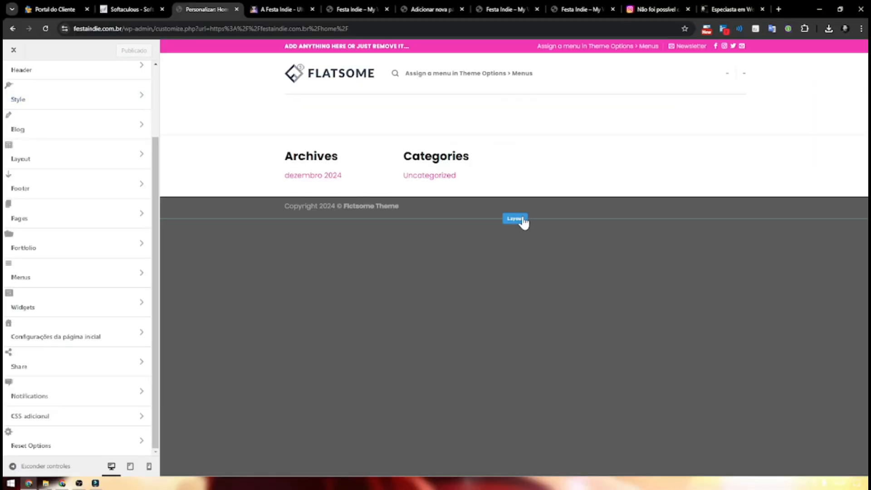
Step: Edit the footer copyright to read Festa Indie and turn off the back-to-top button
{"action": "left_click", "coordinate": [521, 221]}
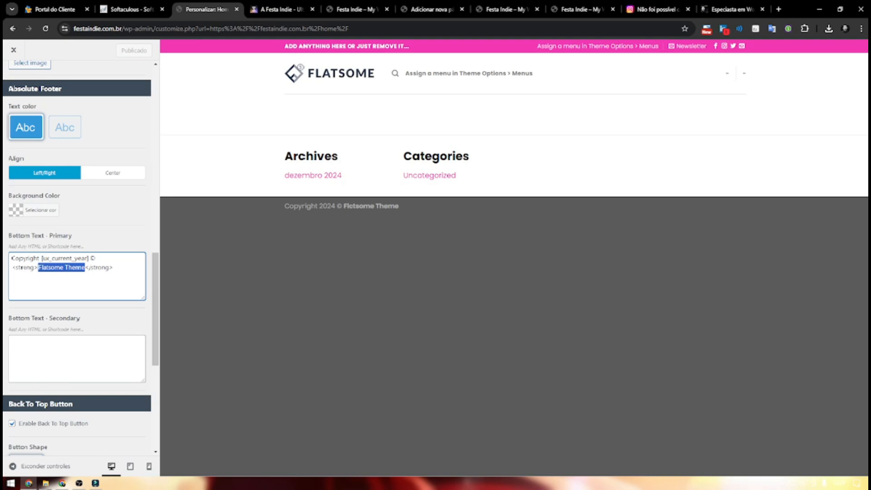
{"action": "type", "text": "est"}
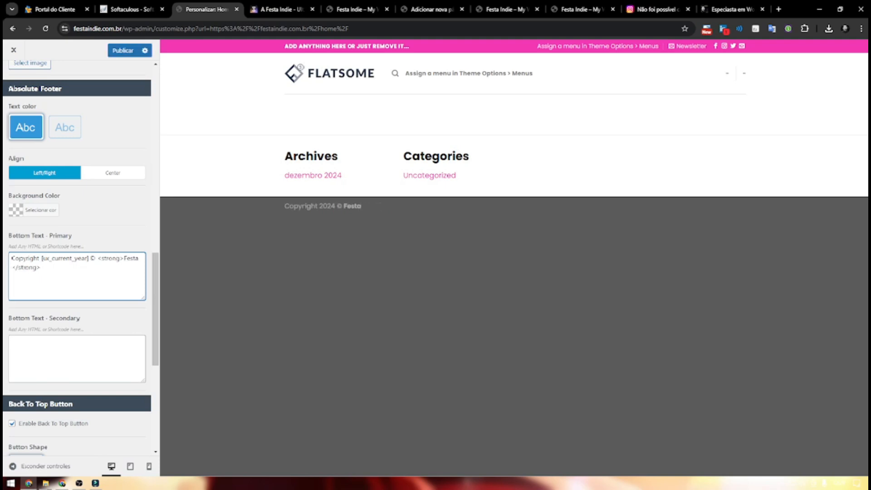
{"action": "left_click", "coordinate": [101, 343]}
{"action": "scroll", "coordinate": [68, 358], "scroll_direction": "down", "scroll_amount": 2}
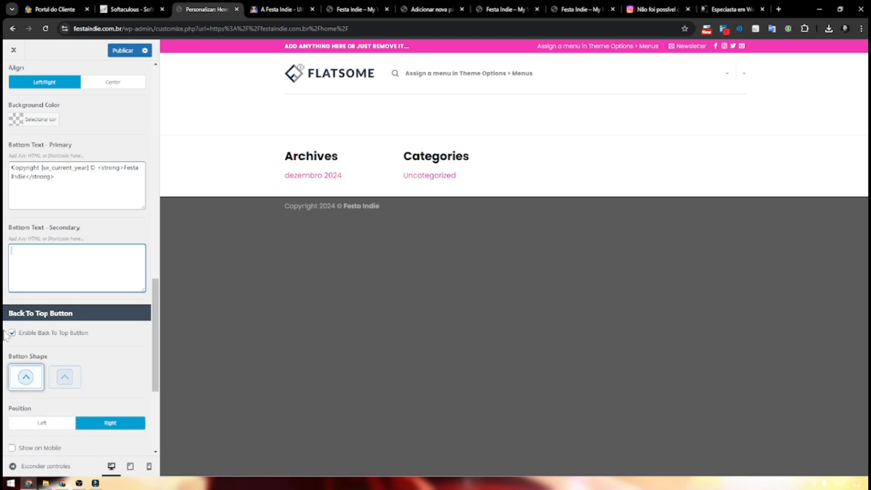
{"action": "left_click", "coordinate": [13, 333]}
Step: Set Footer 2's background colour and keep its text dark
{"action": "scroll", "coordinate": [77, 272], "scroll_direction": "down", "scroll_amount": 2}
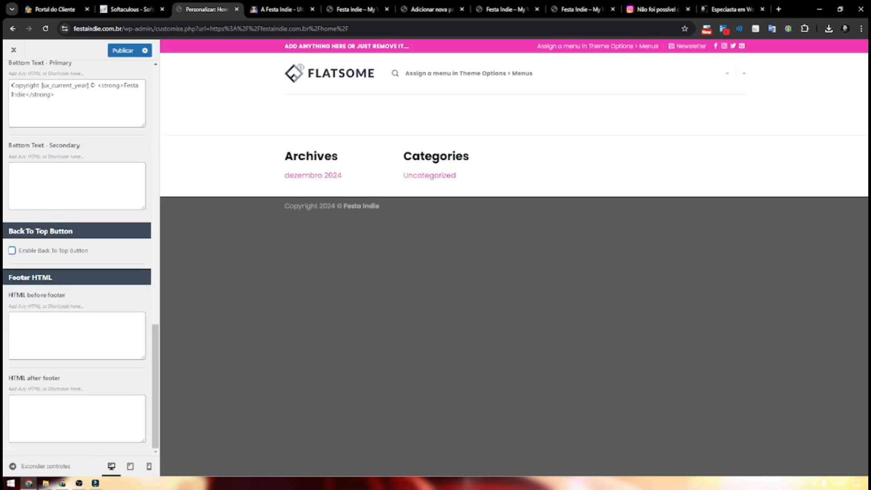
{"action": "scroll", "coordinate": [116, 323], "scroll_direction": "up", "scroll_amount": 10}
{"action": "scroll", "coordinate": [15, 320], "scroll_direction": "down", "scroll_amount": 2}
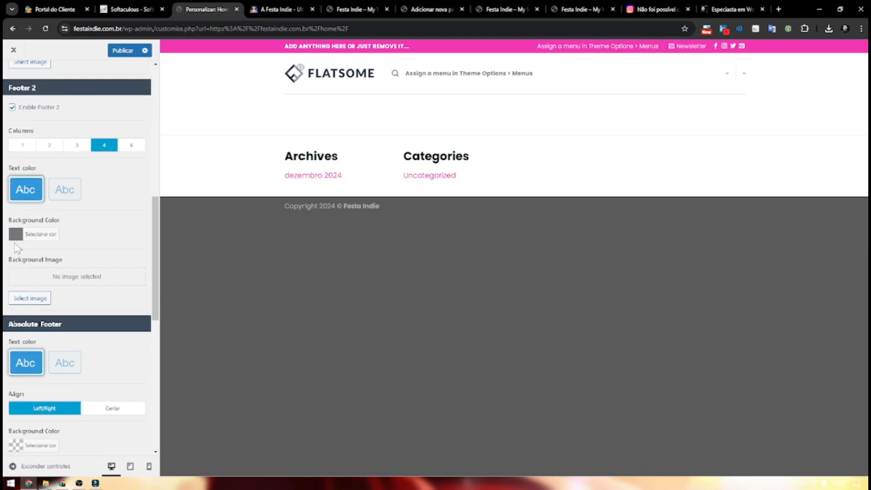
{"action": "left_click", "coordinate": [15, 236]}
{"action": "left_click_drag", "start_coordinate": [25, 301], "coordinate": [6, 341]}
{"action": "left_click", "coordinate": [65, 189]}
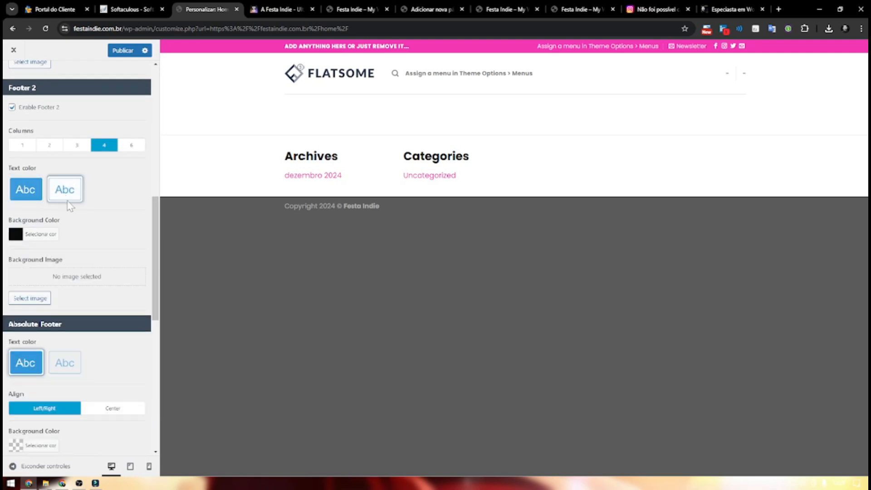
{"action": "left_click", "coordinate": [25, 189]}
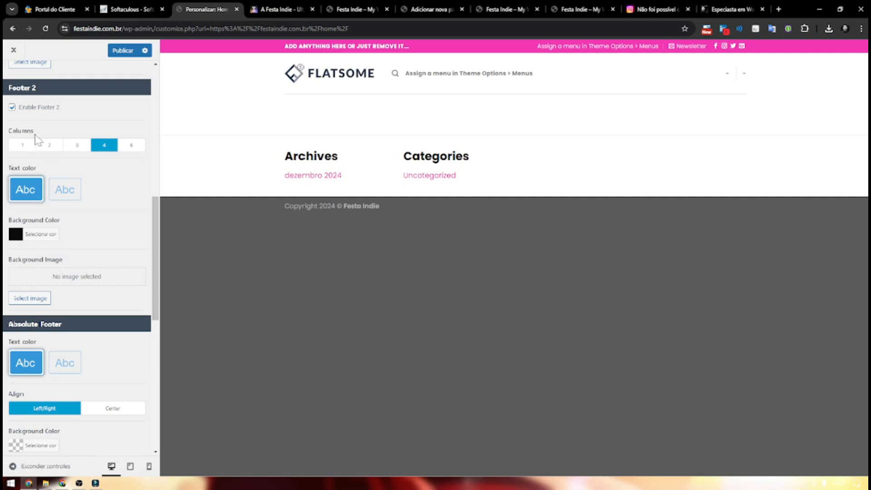
Step: Make the absolute footer bar black, centre the copyright text, and publish
{"action": "scroll", "coordinate": [78, 247], "scroll_direction": "down", "scroll_amount": 5}
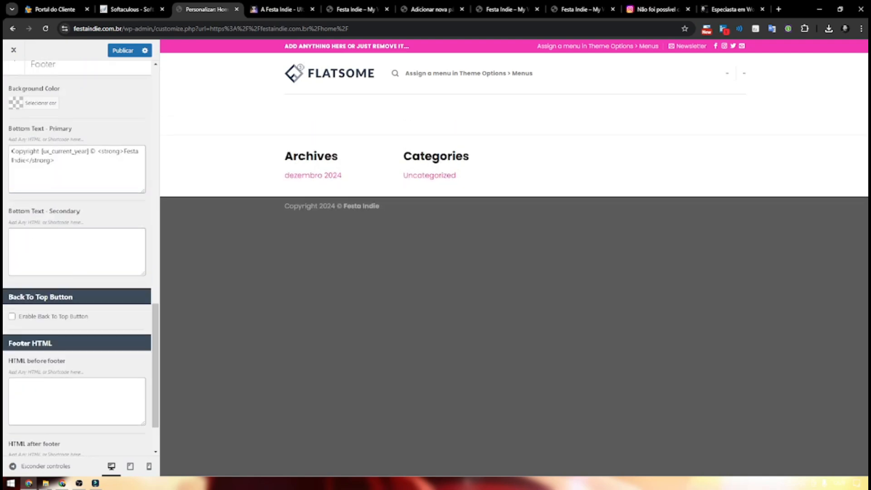
{"action": "left_click", "coordinate": [22, 221]}
{"action": "left_click", "coordinate": [29, 280]}
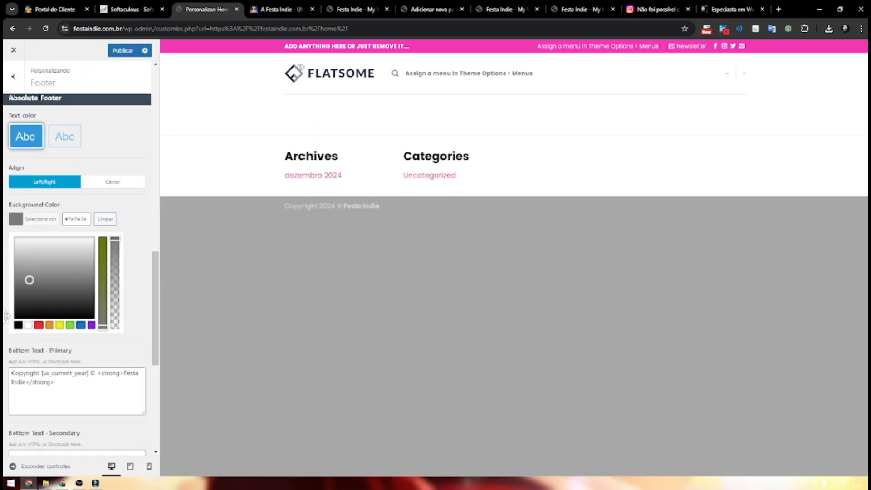
{"action": "left_click", "coordinate": [18, 325]}
{"action": "left_click", "coordinate": [10, 325]}
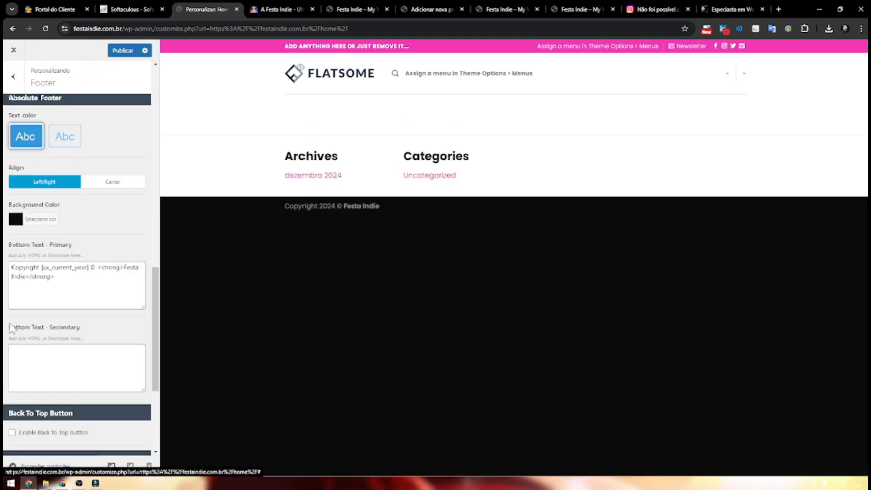
{"action": "left_click", "coordinate": [112, 181]}
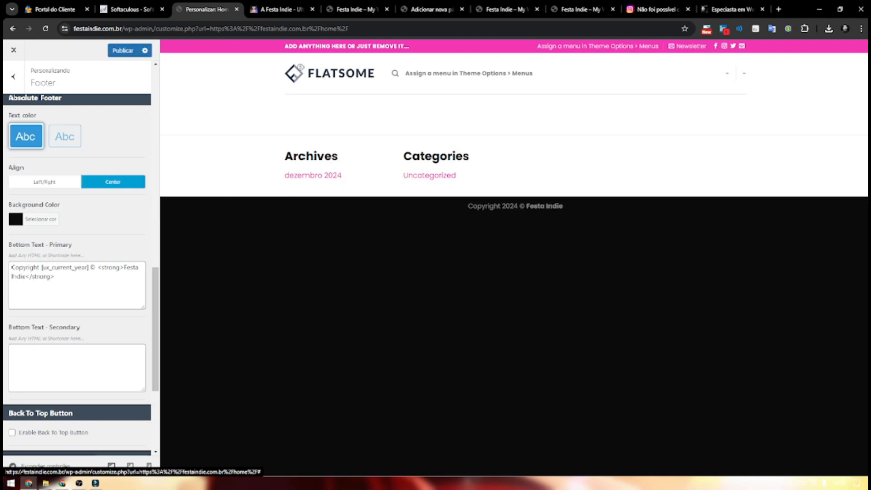
{"action": "left_click", "coordinate": [123, 49]}
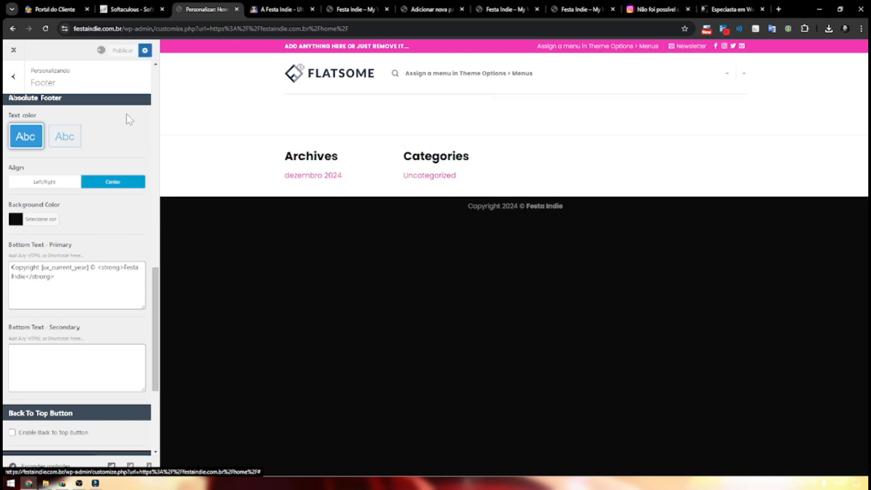
{"action": "scroll", "coordinate": [40, 300], "scroll_direction": "up", "scroll_amount": 10}
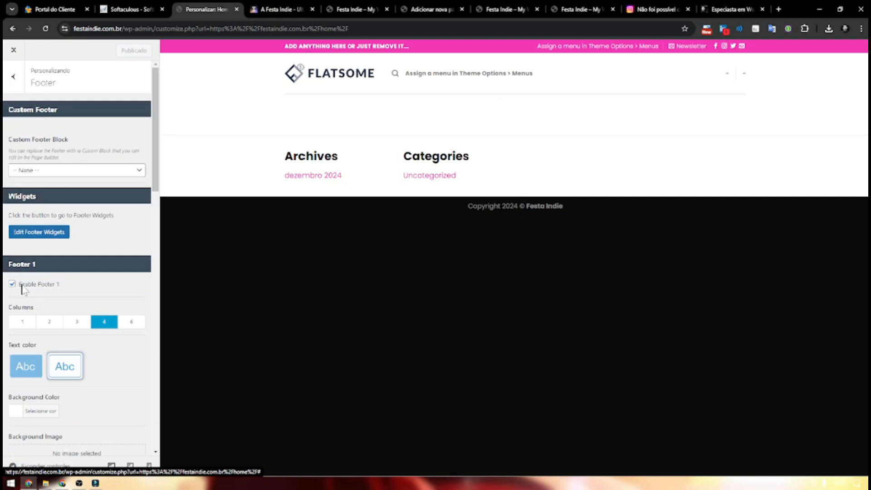
Step: Disable Footer 1, swap the header's search, cart and account for Button 1, and disable the top bar
{"action": "left_click", "coordinate": [22, 285]}
{"action": "scroll", "coordinate": [42, 282], "scroll_direction": "down", "scroll_amount": 1}
{"action": "scroll", "coordinate": [42, 281], "scroll_direction": "down", "scroll_amount": 4}
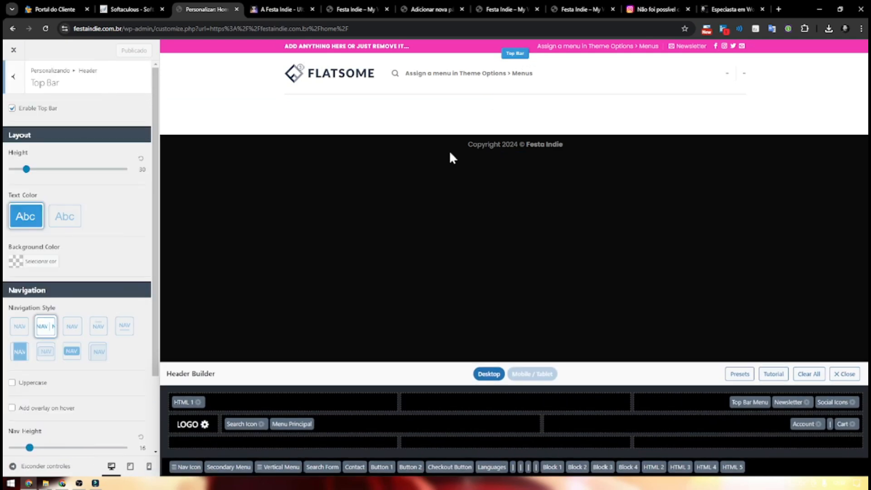
{"action": "left_click_drag", "start_coordinate": [245, 424], "coordinate": [771, 424]}
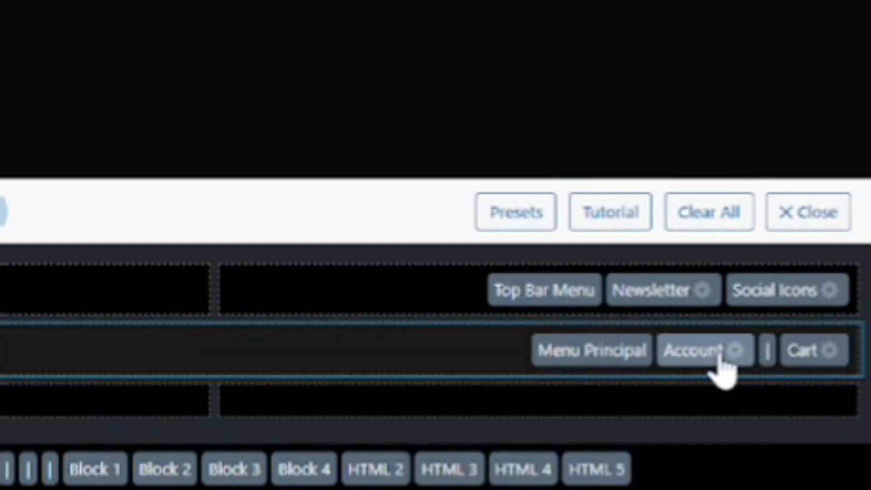
{"action": "left_click_drag", "start_coordinate": [766, 350], "coordinate": [681, 349]}
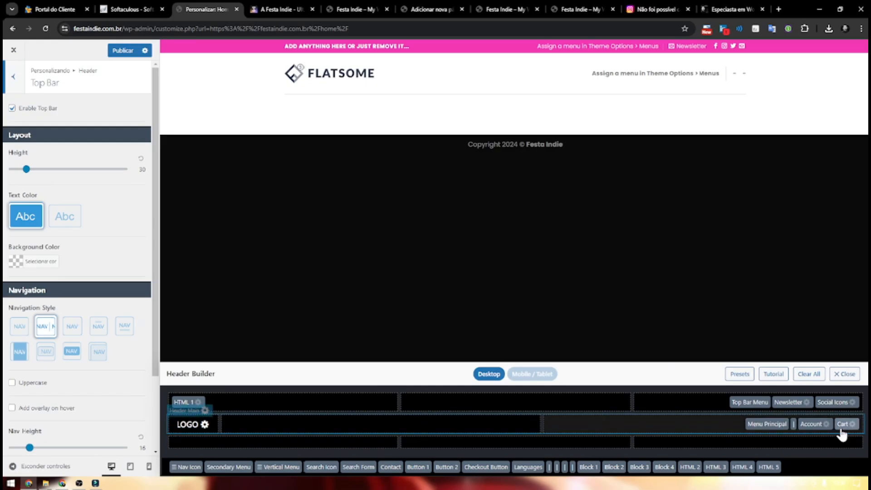
{"action": "left_click_drag", "start_coordinate": [841, 431], "coordinate": [792, 467]}
{"action": "left_click_drag", "start_coordinate": [841, 426], "coordinate": [812, 467]}
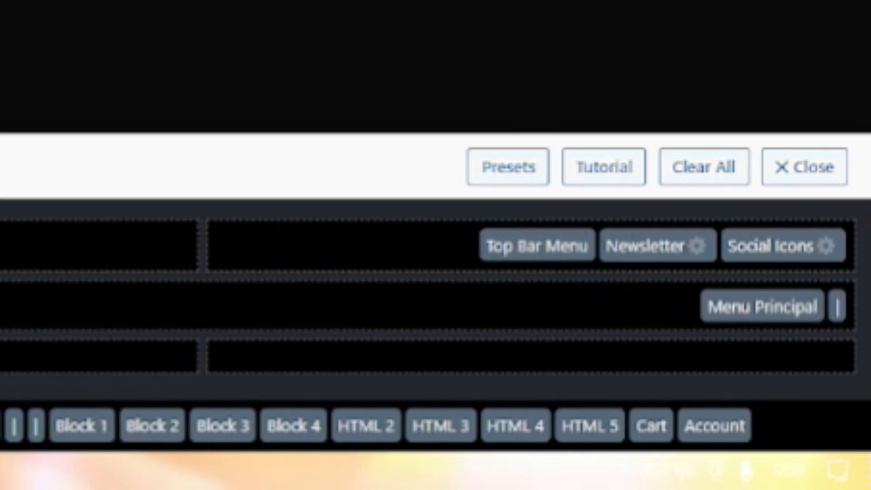
{"action": "left_click_drag", "start_coordinate": [10, 426], "coordinate": [842, 318]}
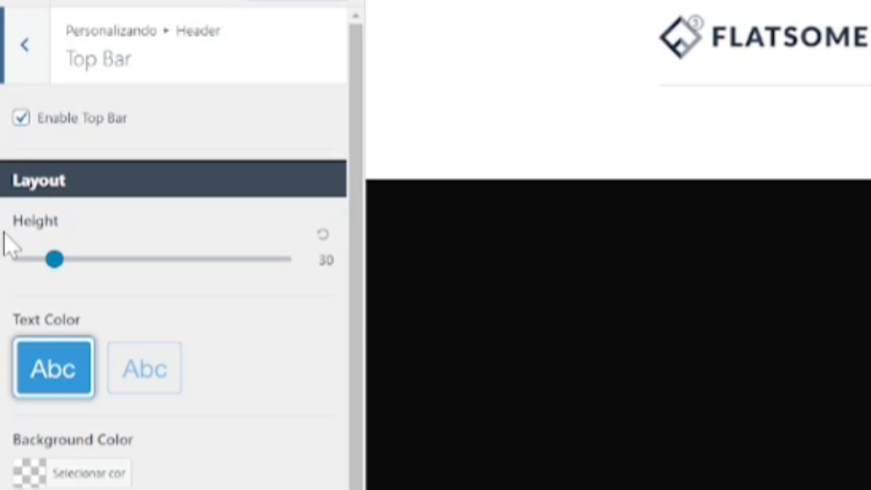
{"action": "left_click", "coordinate": [21, 120]}
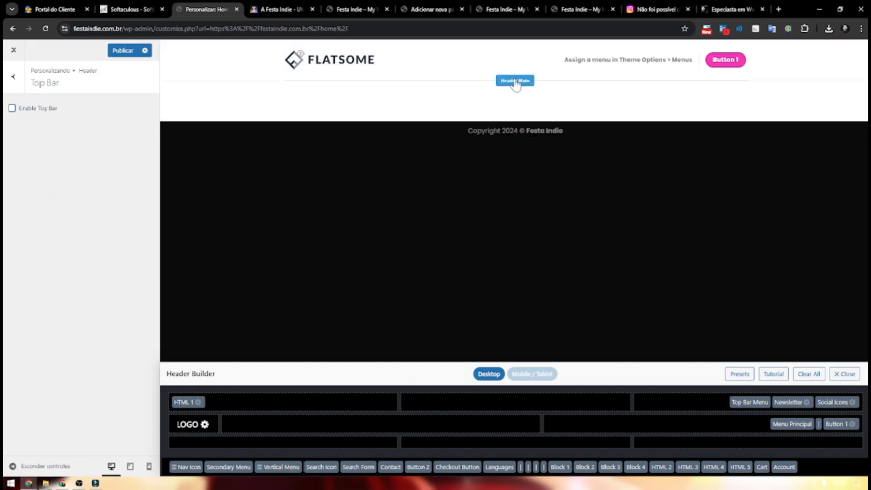
Step: Remove the Header Main divider line and bring up the Logo & Site Identity settings
{"action": "left_click", "coordinate": [515, 81]}
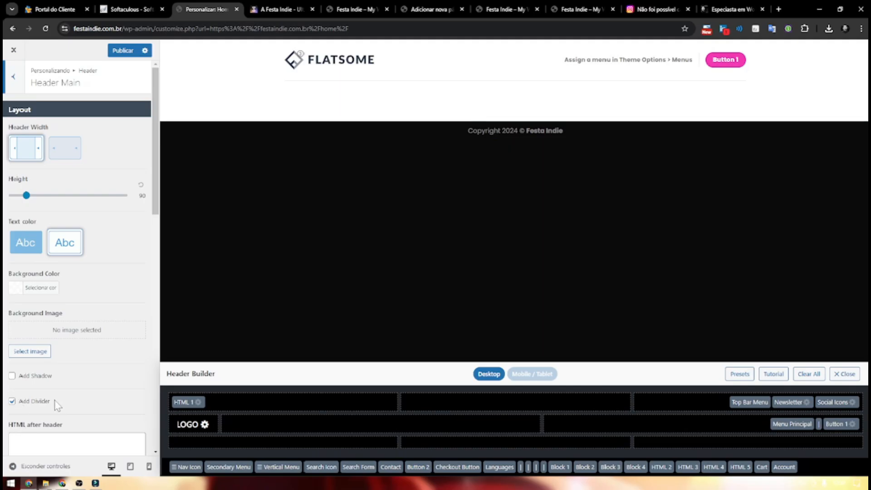
{"action": "scroll", "coordinate": [83, 200], "scroll_direction": "down", "scroll_amount": 5}
{"action": "scroll", "coordinate": [81, 288], "scroll_direction": "up", "scroll_amount": 4}
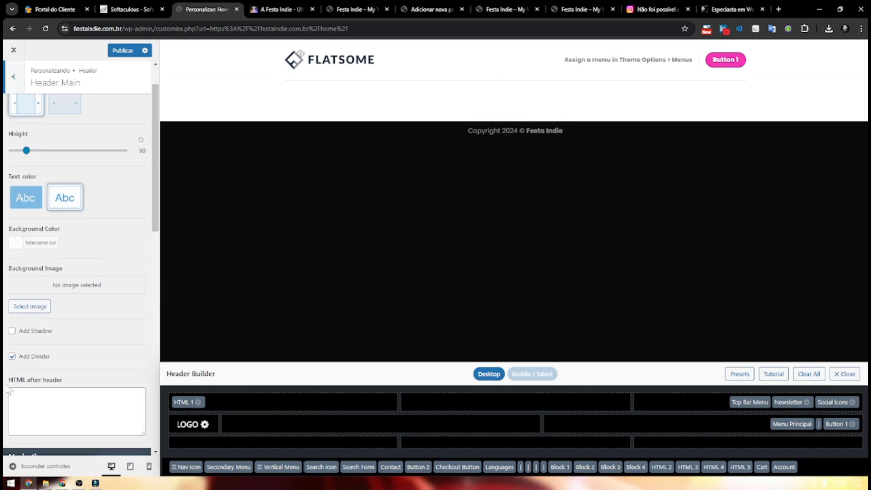
{"action": "left_click", "coordinate": [13, 357]}
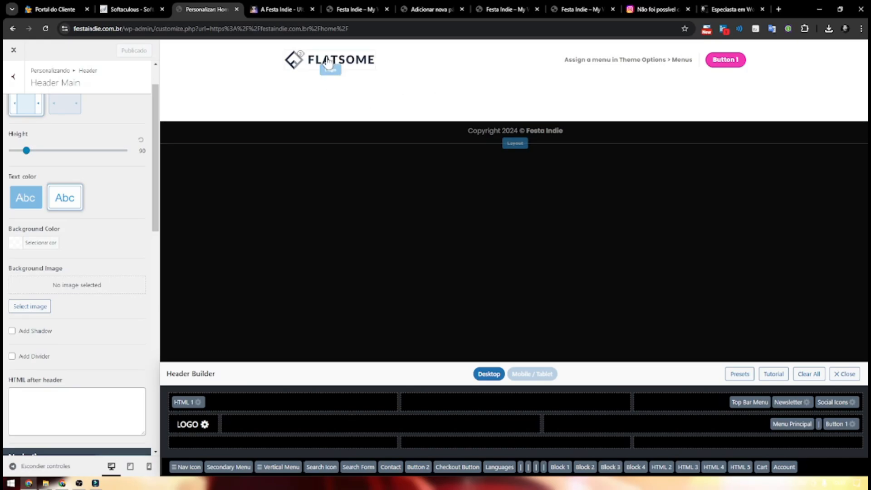
{"action": "left_click", "coordinate": [334, 72]}
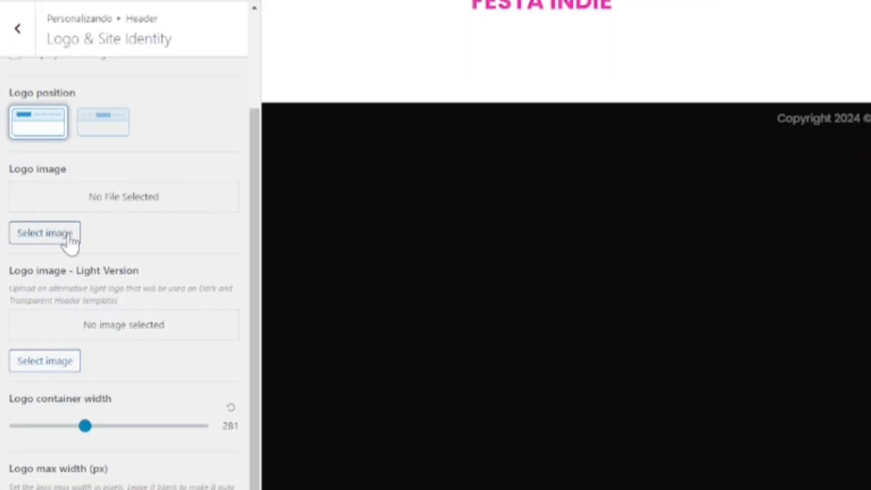
Step: Upload the Festa Indie PNG as the header logo, publish, and close the Customizer
{"action": "left_click", "coordinate": [43, 233]}
{"action": "left_click", "coordinate": [827, 28]}
{"action": "left_click_drag", "start_coordinate": [763, 71], "coordinate": [543, 286]}
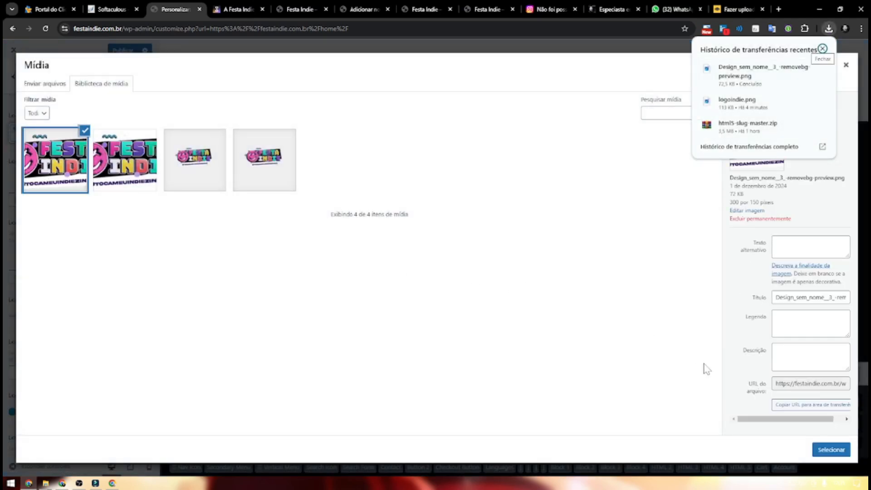
{"action": "left_click", "coordinate": [822, 450]}
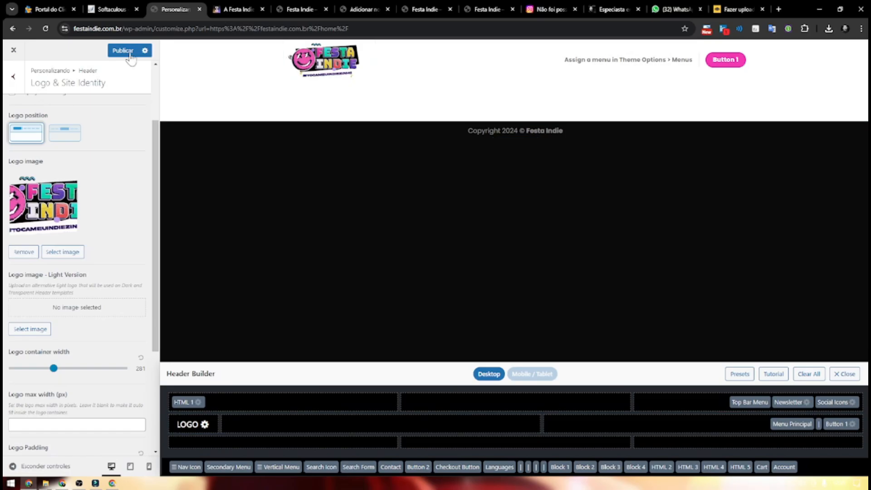
{"action": "left_click", "coordinate": [129, 52]}
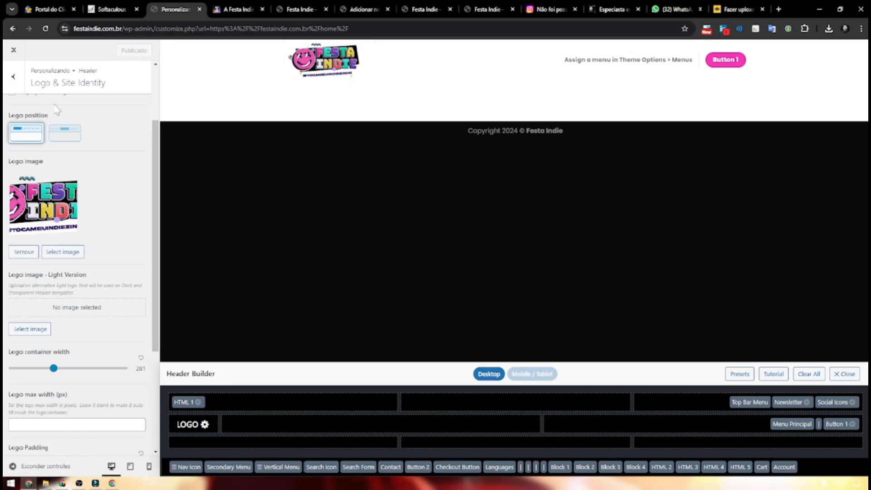
{"action": "left_click", "coordinate": [14, 51]}
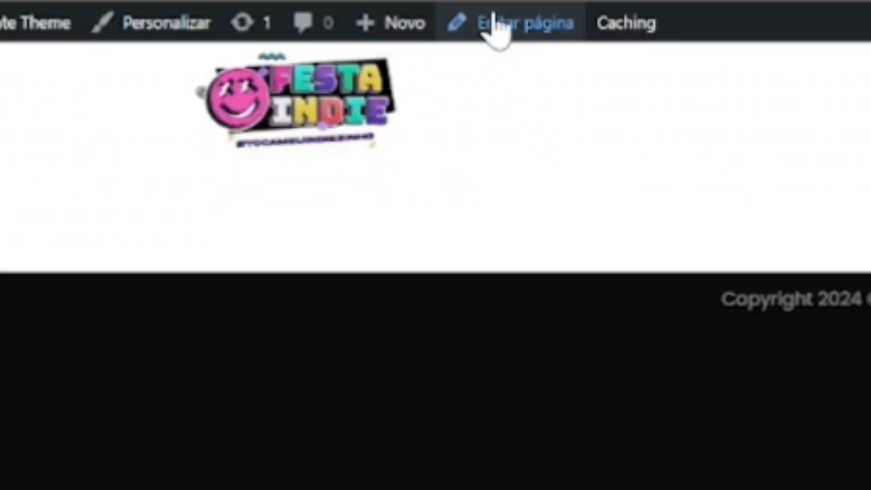
Step: Open Home in UX Builder and set its template to Page - Full Width
{"action": "mouse_move", "coordinate": [499, 25]}
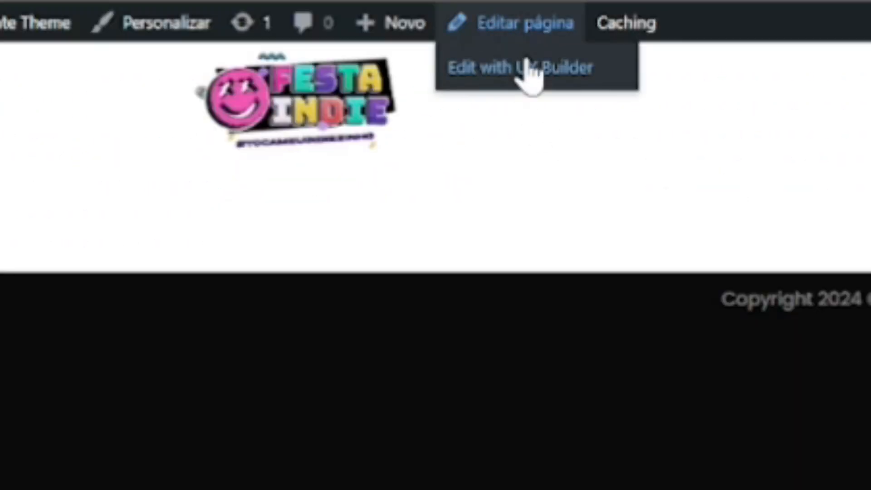
{"action": "left_click", "coordinate": [529, 73]}
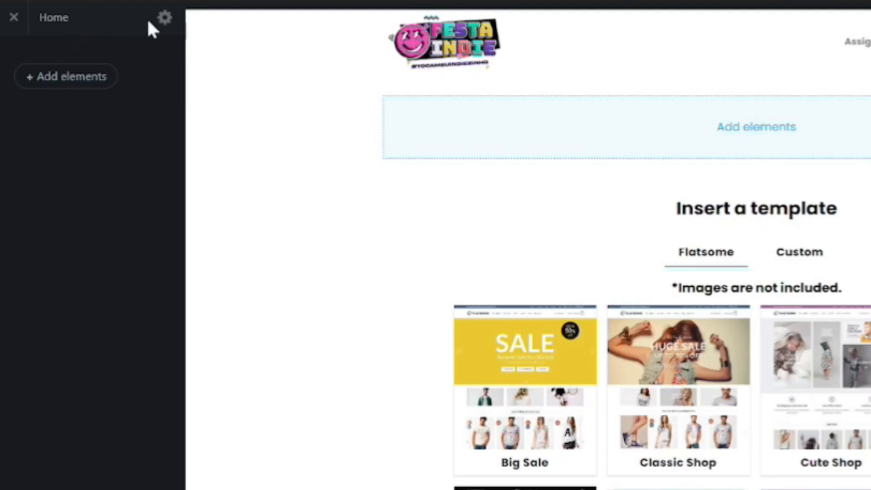
{"action": "left_click", "coordinate": [165, 18]}
{"action": "left_click", "coordinate": [100, 319]}
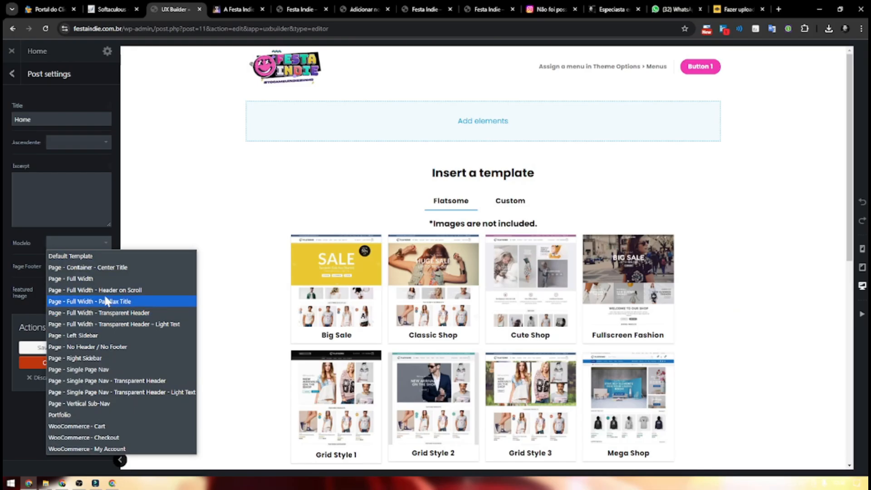
{"action": "left_click", "coordinate": [97, 279]}
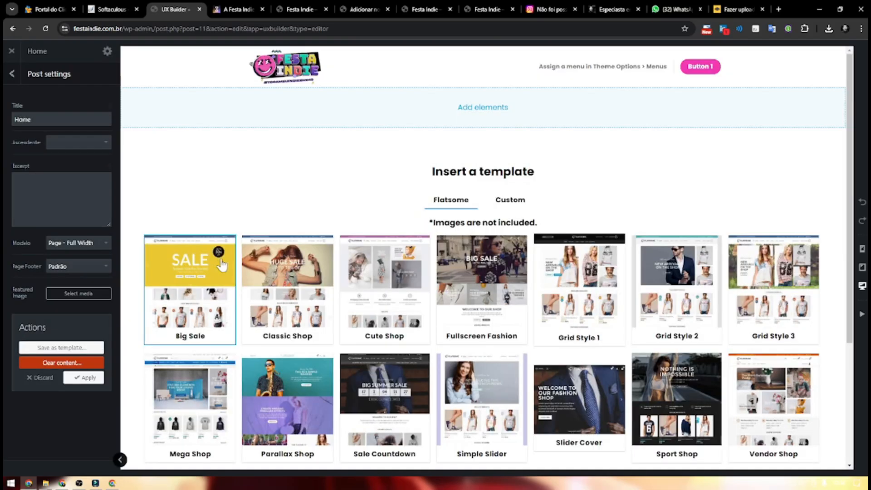
Step: Add a Banner about 700px tall (695px entered) and delete its sample text
{"action": "left_click", "coordinate": [483, 108]}
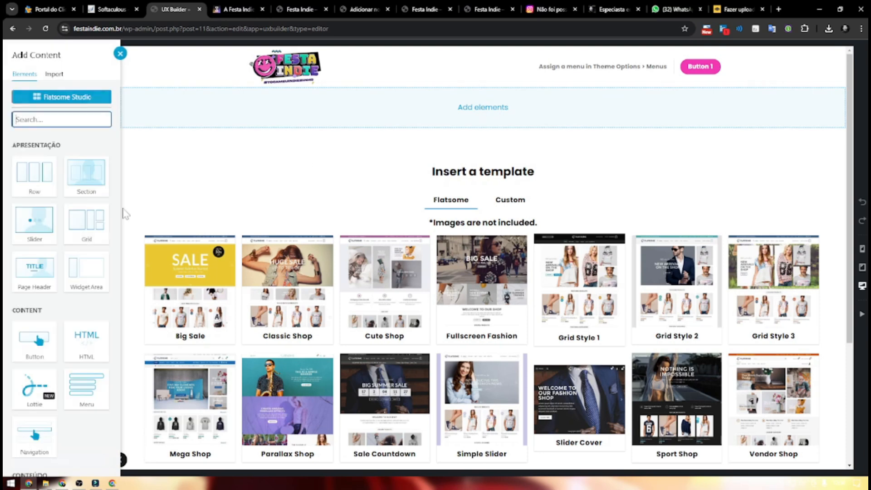
{"action": "scroll", "coordinate": [83, 241], "scroll_direction": "down", "scroll_amount": 4}
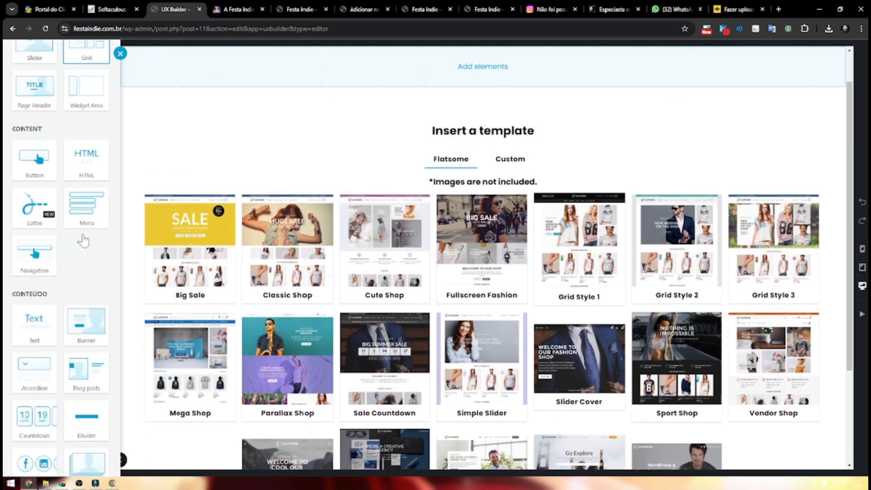
{"action": "left_click", "coordinate": [92, 334]}
{"action": "double_click", "coordinate": [79, 147]}
{"action": "type", "text": "695px"}
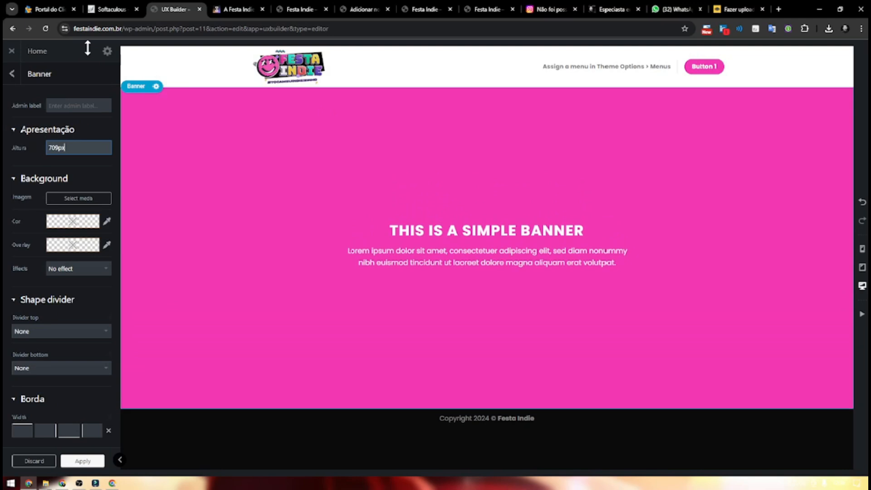
{"action": "right_click", "coordinate": [451, 238]}
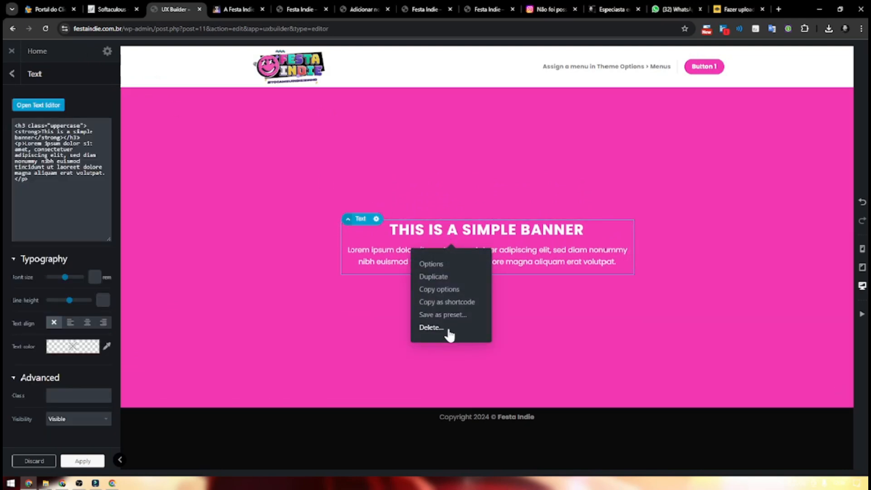
{"action": "left_click", "coordinate": [452, 330]}
{"action": "left_click", "coordinate": [507, 178]}
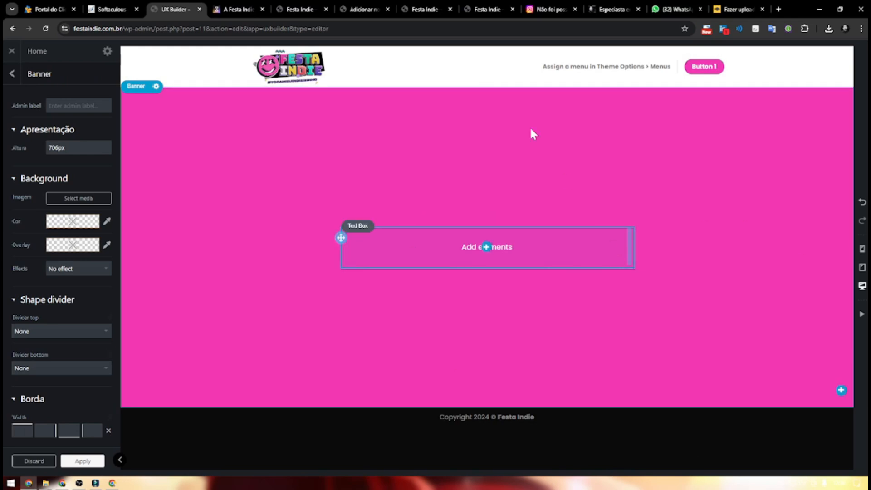
{"action": "left_click", "coordinate": [234, 10]}
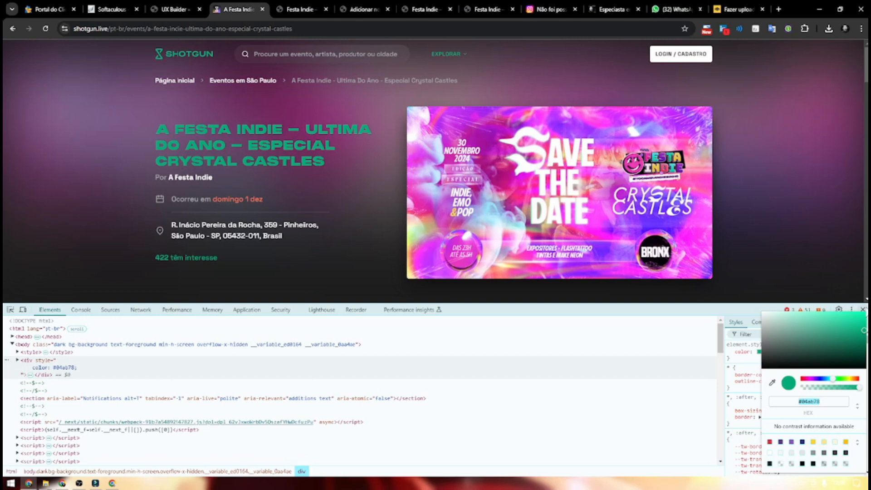
Step: Close DevTools and read the Shotgun event description, DJ lineup and date details
{"action": "key", "text": "F12"}
{"action": "scroll", "coordinate": [521, 282], "scroll_direction": "down", "scroll_amount": 2}
{"action": "scroll", "coordinate": [218, 214], "scroll_direction": "up", "scroll_amount": 2}
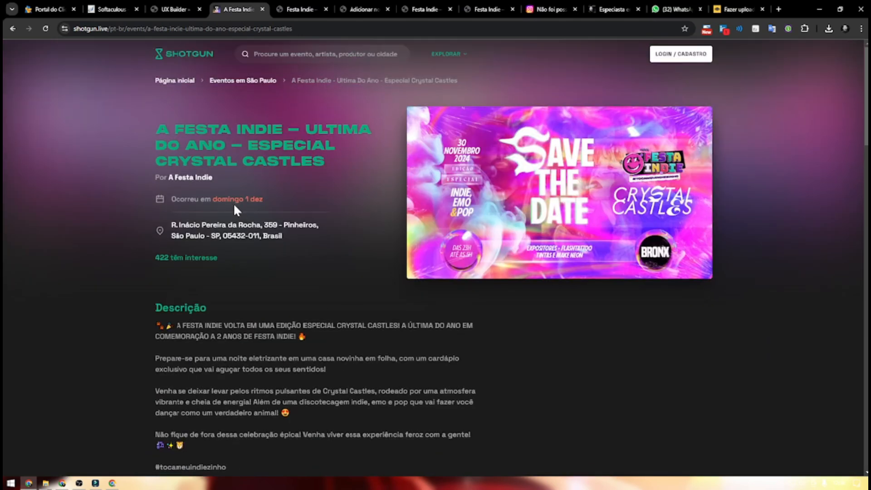
{"action": "scroll", "coordinate": [235, 206], "scroll_direction": "down", "scroll_amount": 4}
{"action": "double_click", "coordinate": [181, 127]}
{"action": "scroll", "coordinate": [371, 241], "scroll_direction": "down", "scroll_amount": 2}
{"action": "left_click_drag", "start_coordinate": [147, 204], "coordinate": [248, 285]}
{"action": "scroll", "coordinate": [236, 218], "scroll_direction": "down", "scroll_amount": 3}
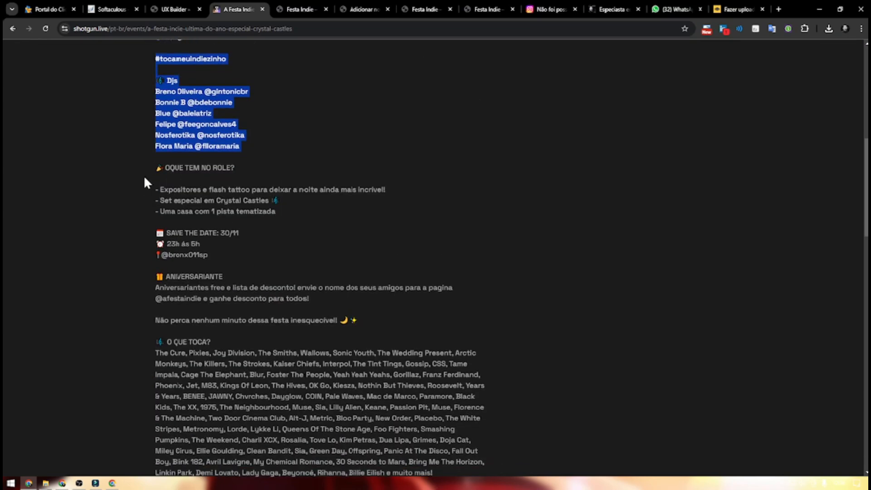
{"action": "left_click_drag", "start_coordinate": [154, 235], "coordinate": [272, 252]}
{"action": "scroll", "coordinate": [408, 241], "scroll_direction": "down", "scroll_amount": 2}
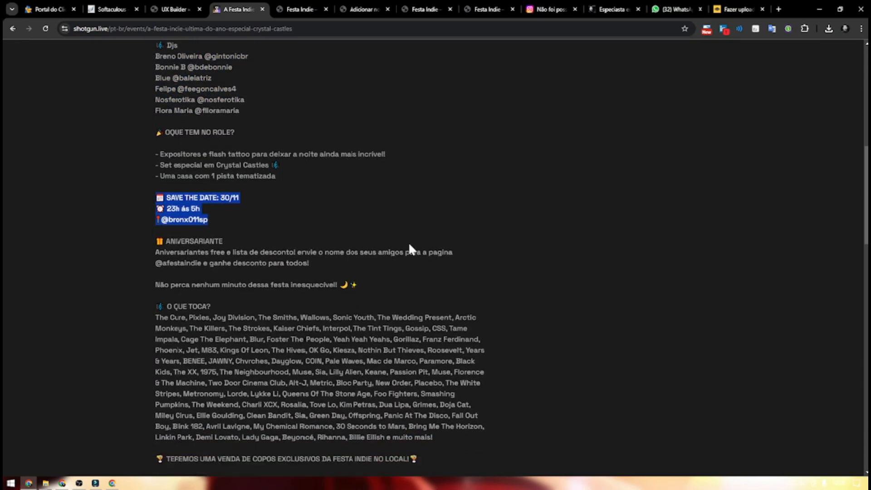
{"action": "left_click_drag", "start_coordinate": [146, 257], "coordinate": [539, 303]}
{"action": "left_click", "coordinate": [524, 285]}
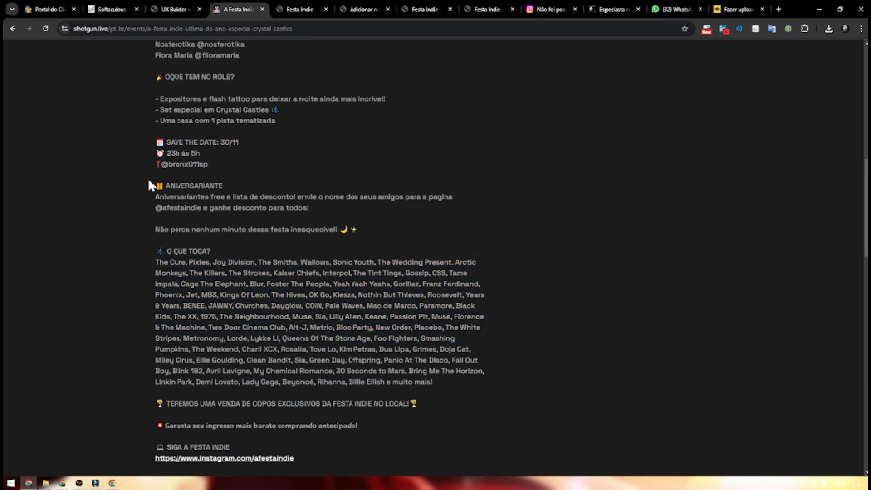
{"action": "scroll", "coordinate": [148, 178], "scroll_direction": "down", "scroll_amount": 6}
{"action": "scroll", "coordinate": [129, 215], "scroll_direction": "down", "scroll_amount": 5}
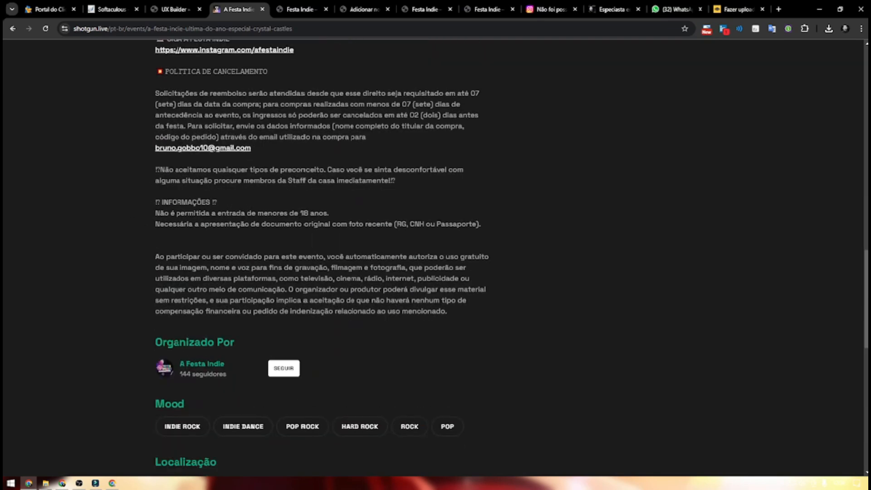
{"action": "scroll", "coordinate": [248, 238], "scroll_direction": "up", "scroll_amount": 4}
{"action": "scroll", "coordinate": [248, 242], "scroll_direction": "down", "scroll_amount": 3}
{"action": "scroll", "coordinate": [249, 253], "scroll_direction": "down", "scroll_amount": 4}
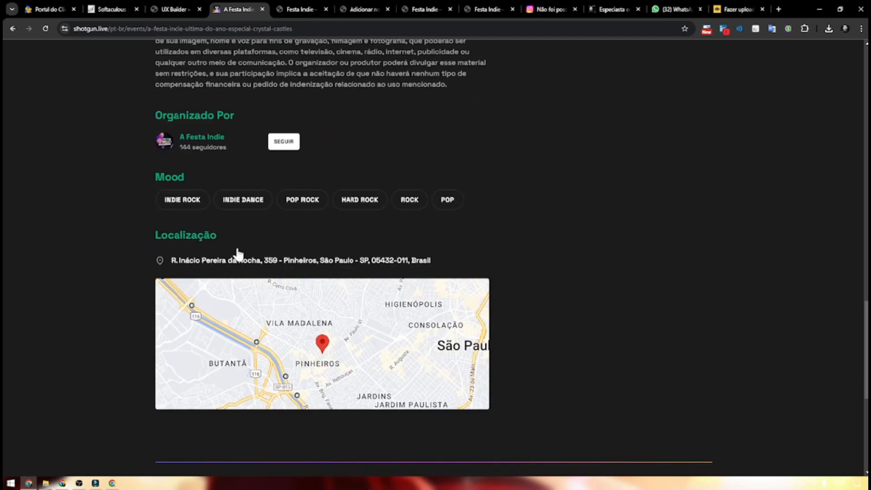
{"action": "scroll", "coordinate": [496, 269], "scroll_direction": "up", "scroll_amount": 12}
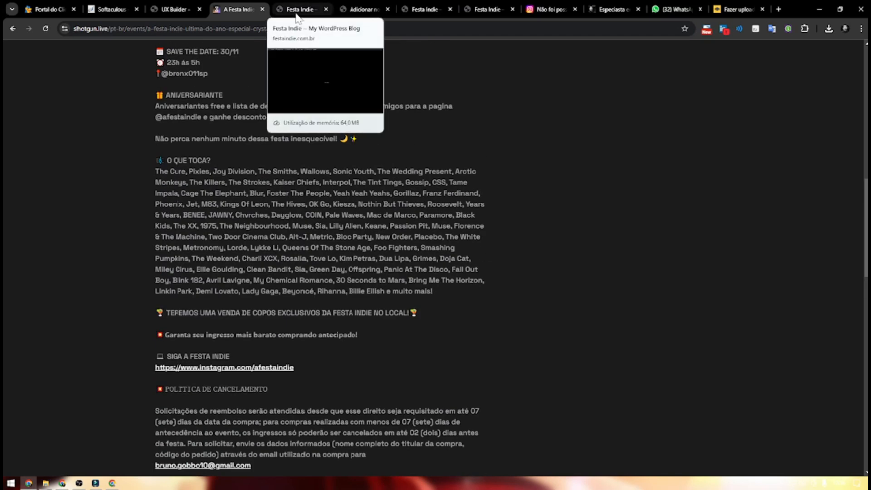
{"action": "left_click", "coordinate": [175, 9]}
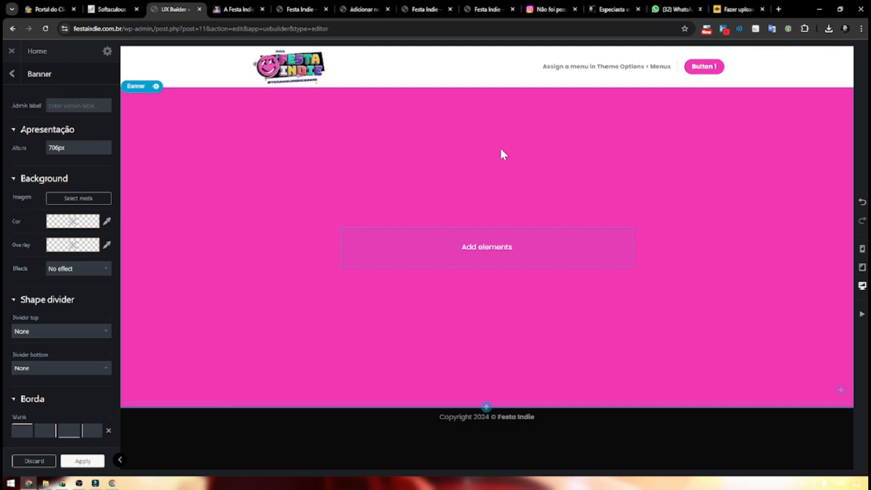
Step: Insert a Simple Center section below the pink banner
{"action": "left_click", "coordinate": [485, 409]}
{"action": "left_click", "coordinate": [252, 321]}
{"action": "left_click", "coordinate": [253, 320]}
{"action": "left_click", "coordinate": [486, 408]}
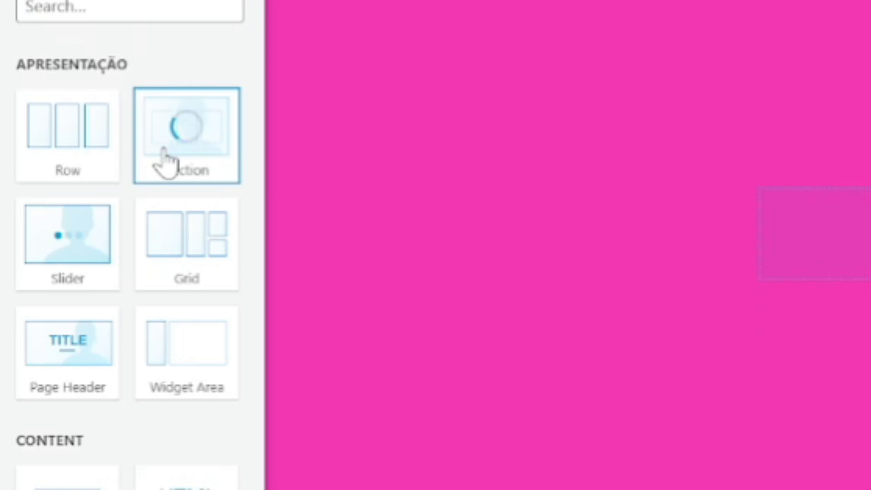
{"action": "left_click", "coordinate": [80, 183]}
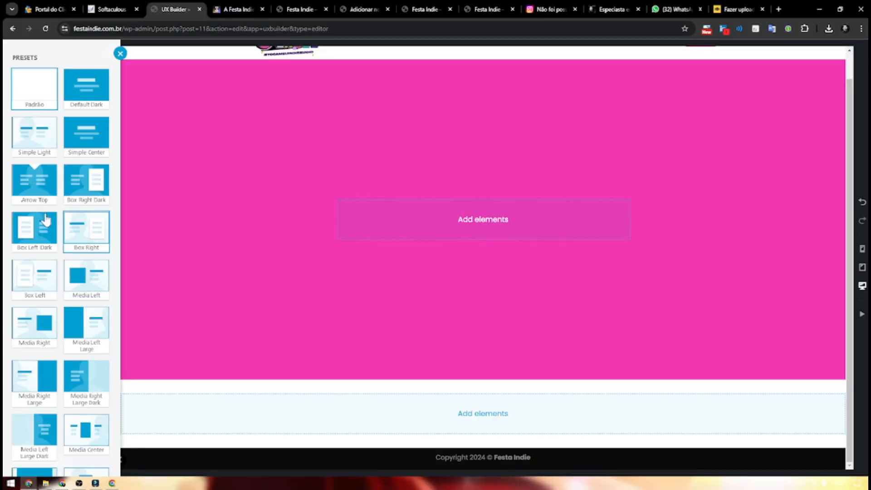
{"action": "left_click", "coordinate": [101, 161]}
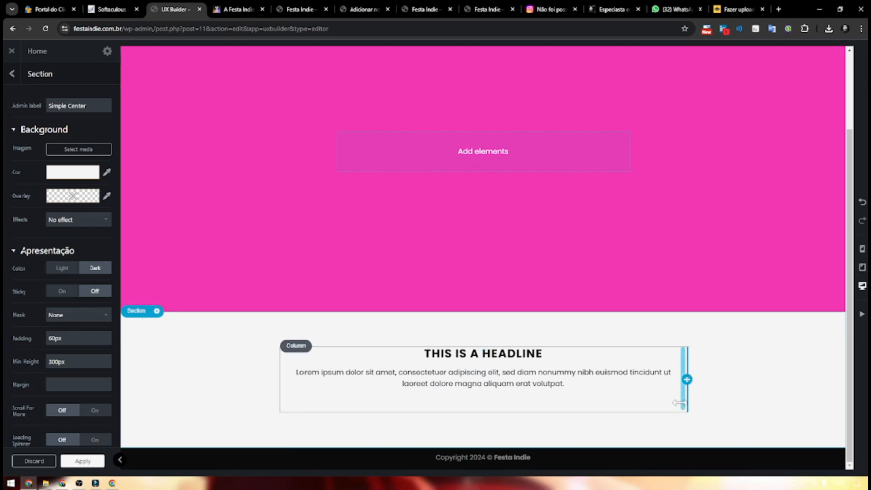
{"action": "left_click_drag", "start_coordinate": [682, 406], "coordinate": [783, 402]}
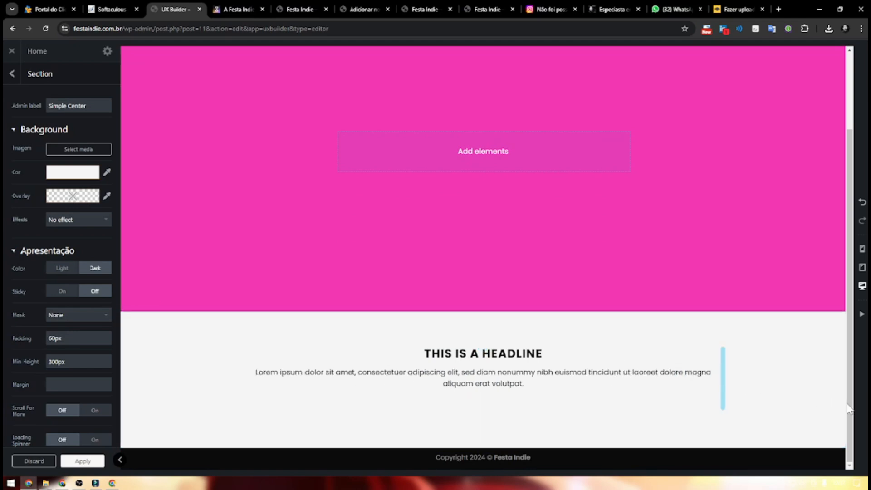
{"action": "left_click_drag", "start_coordinate": [726, 404], "coordinate": [681, 399]}
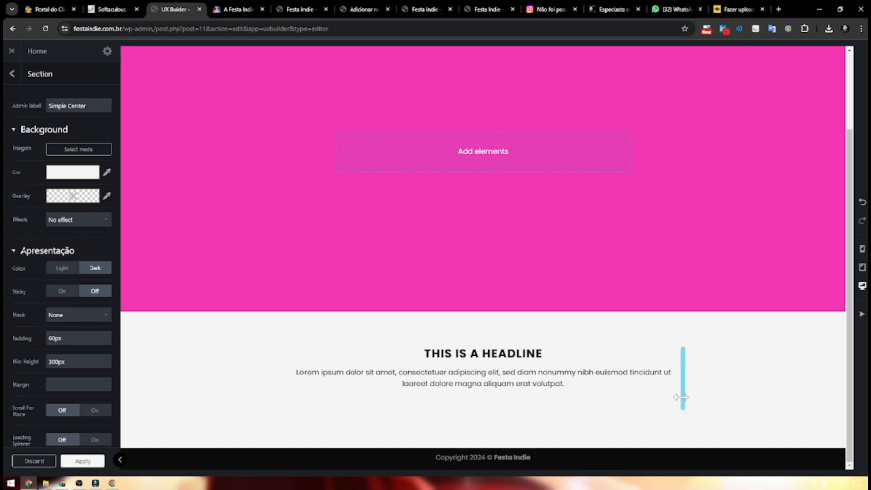
Step: Make the new section's background black and its headline text white
{"action": "left_click", "coordinate": [526, 385]}
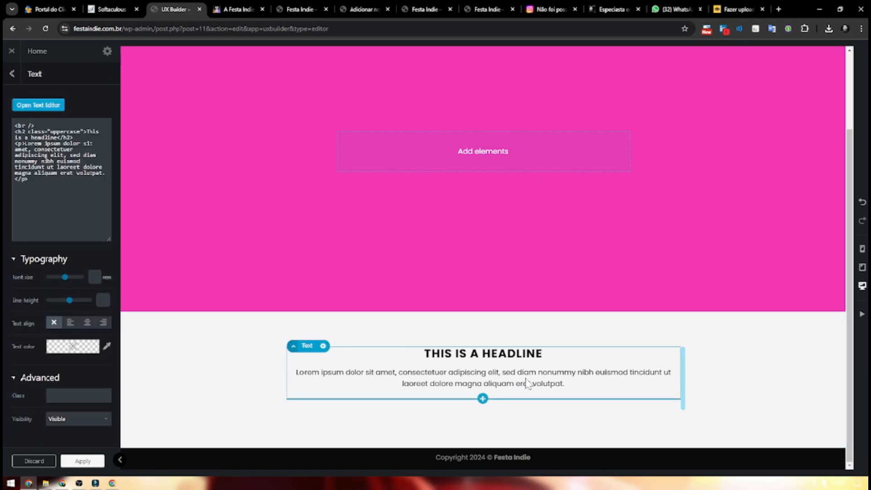
{"action": "left_click", "coordinate": [219, 323]}
{"action": "left_click", "coordinate": [63, 182]}
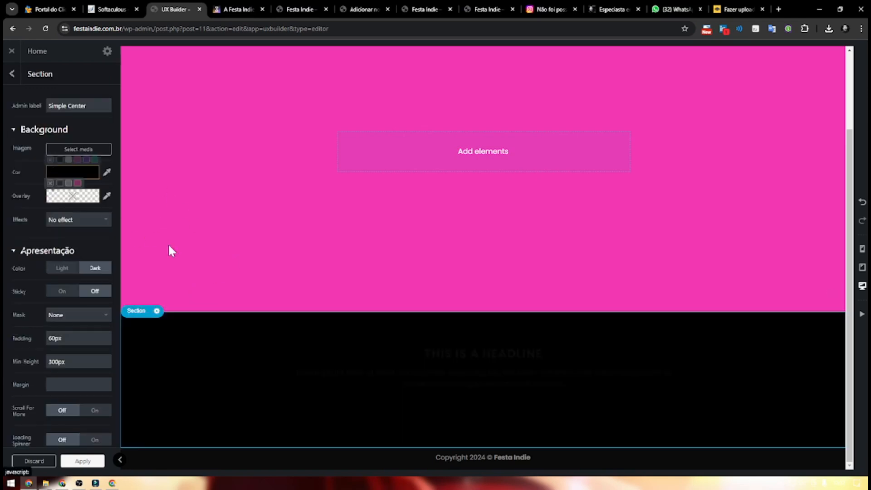
{"action": "left_click", "coordinate": [312, 364]}
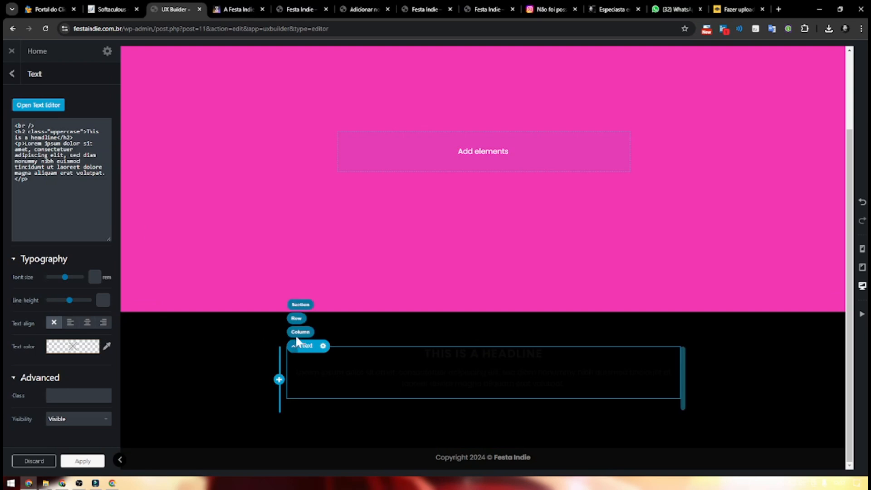
{"action": "left_click", "coordinate": [296, 334]}
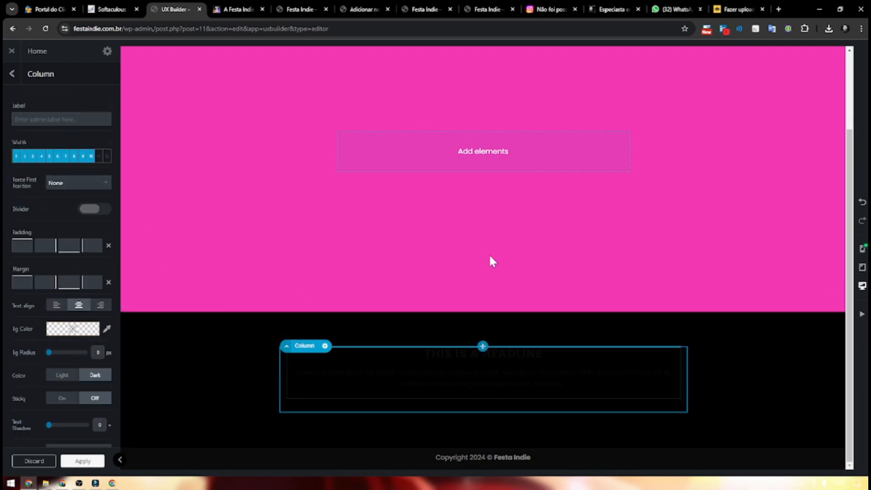
{"action": "left_click", "coordinate": [204, 393]}
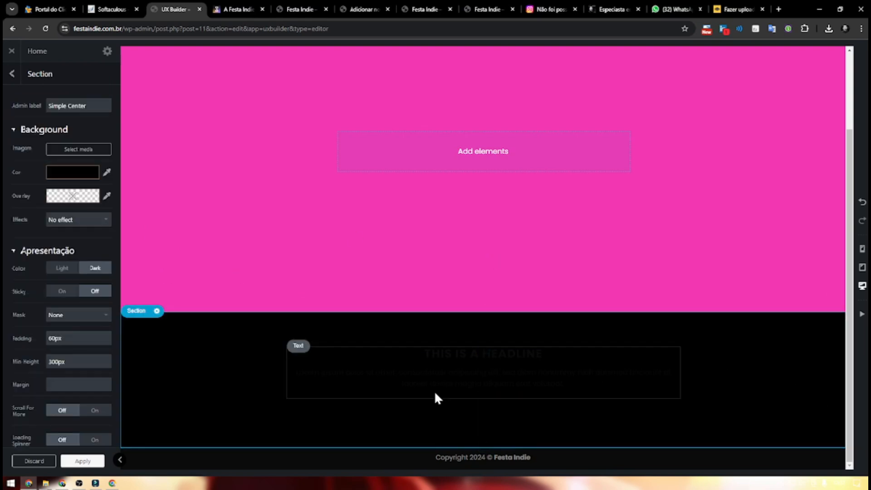
{"action": "left_click", "coordinate": [294, 403]}
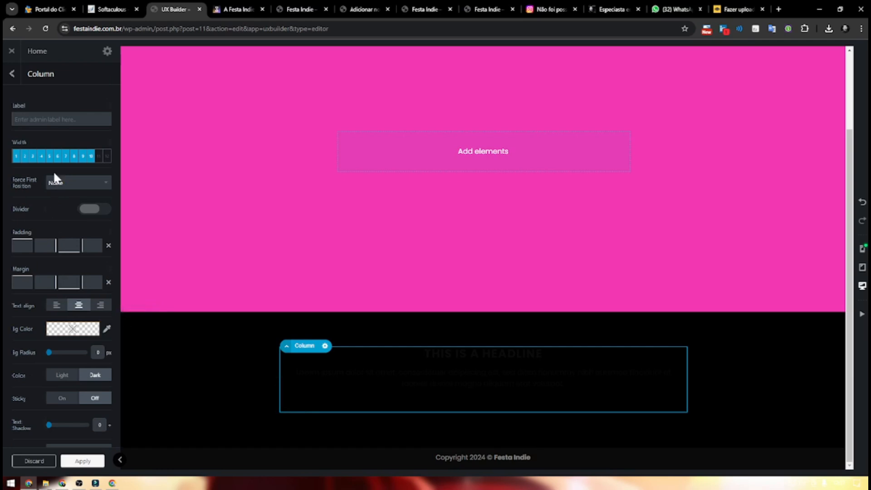
{"action": "scroll", "coordinate": [61, 364], "scroll_direction": "down", "scroll_amount": 1}
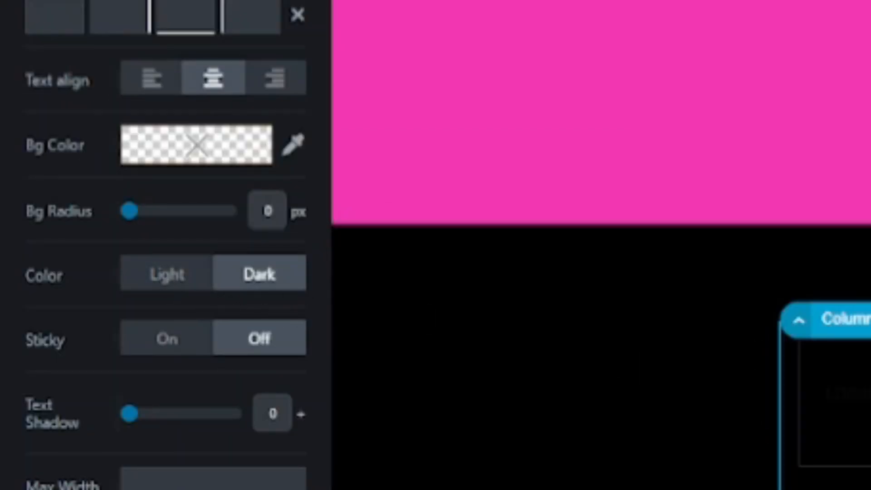
{"action": "left_click", "coordinate": [167, 282]}
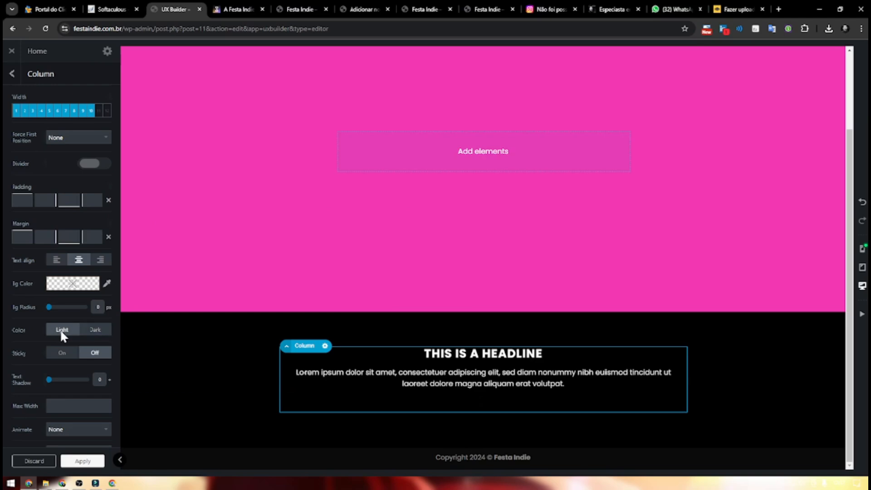
{"action": "left_click", "coordinate": [708, 380]}
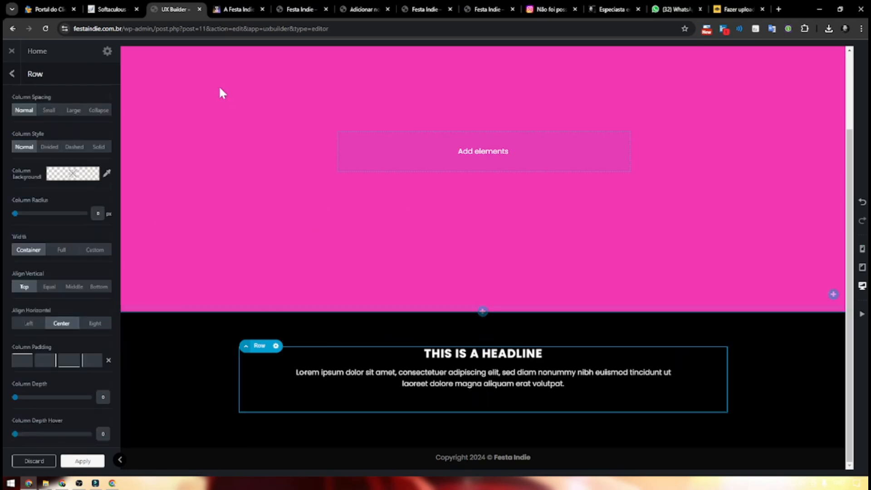
Step: Check the Festa Indie event page, then return to the editor with the black section selected
{"action": "left_click", "coordinate": [233, 8]}
{"action": "scroll", "coordinate": [219, 76], "scroll_direction": "up", "scroll_amount": 2}
{"action": "scroll", "coordinate": [219, 76], "scroll_direction": "up", "scroll_amount": 2}
{"action": "key", "text": "ctrl+shift+Tab"}
{"action": "left_click", "coordinate": [774, 337]}
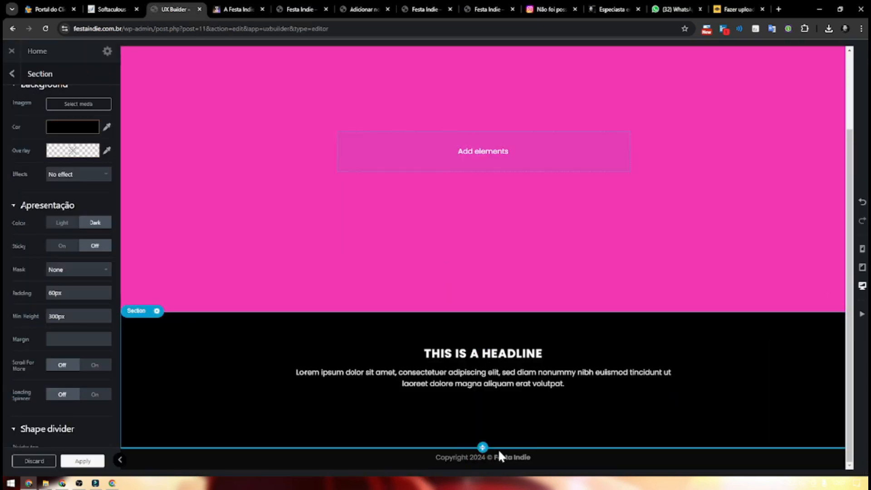
{"action": "left_click", "coordinate": [483, 448]}
{"action": "key", "text": "Escape"}
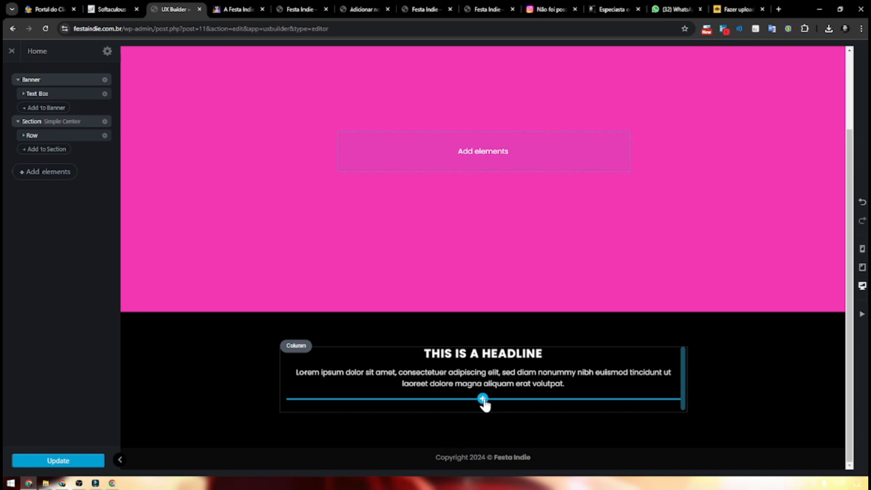
Step: Add a Countdown under the headline and set its year to 2024
{"action": "left_click", "coordinate": [483, 399]}
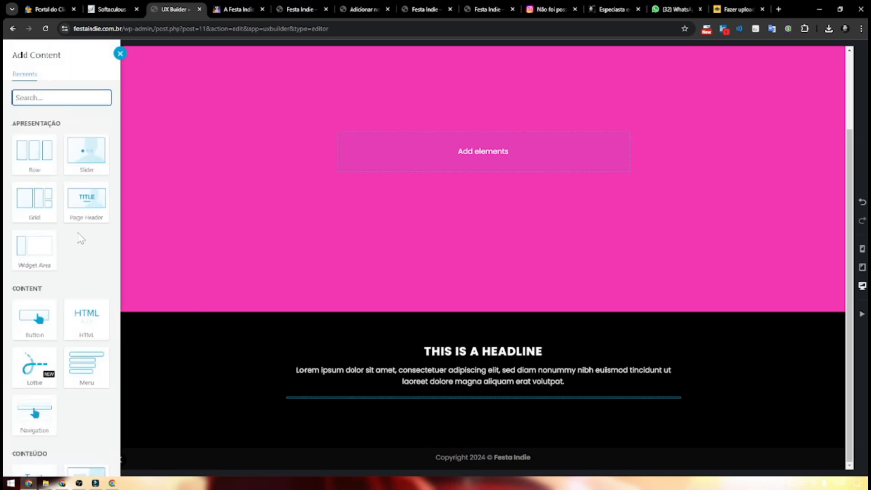
{"action": "scroll", "coordinate": [80, 236], "scroll_direction": "down", "scroll_amount": 8}
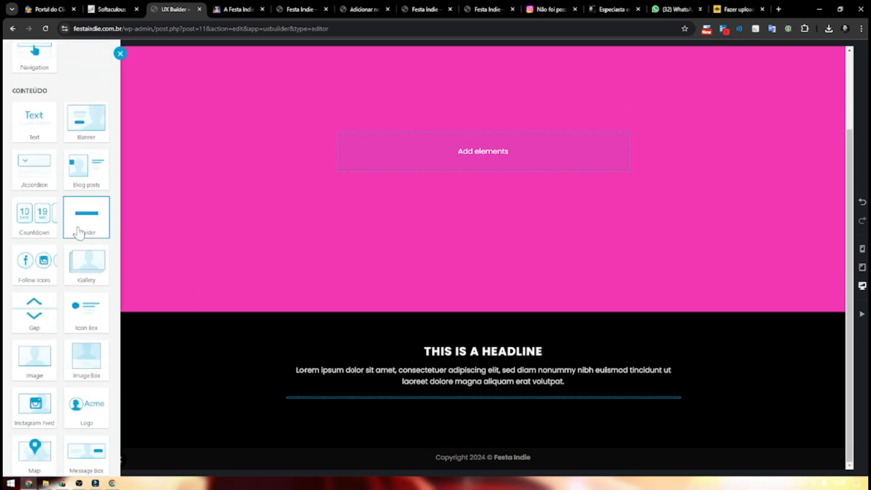
{"action": "left_click", "coordinate": [35, 227]}
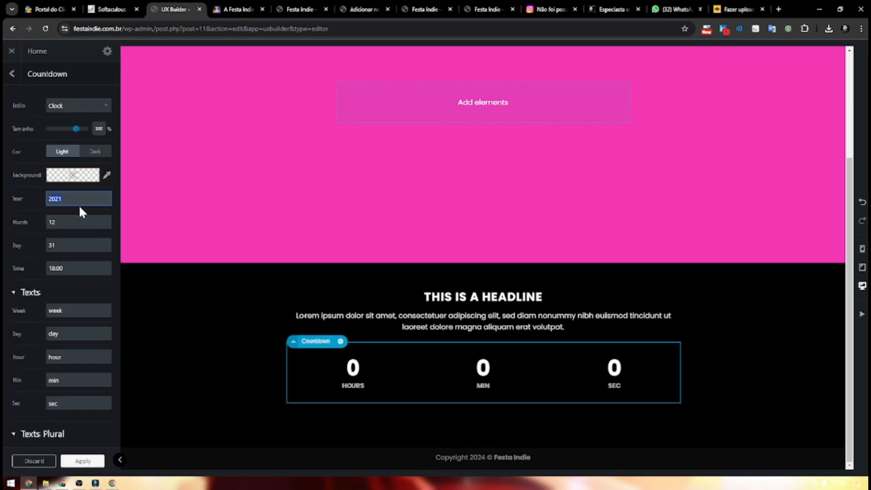
{"action": "type", "text": "2024"}
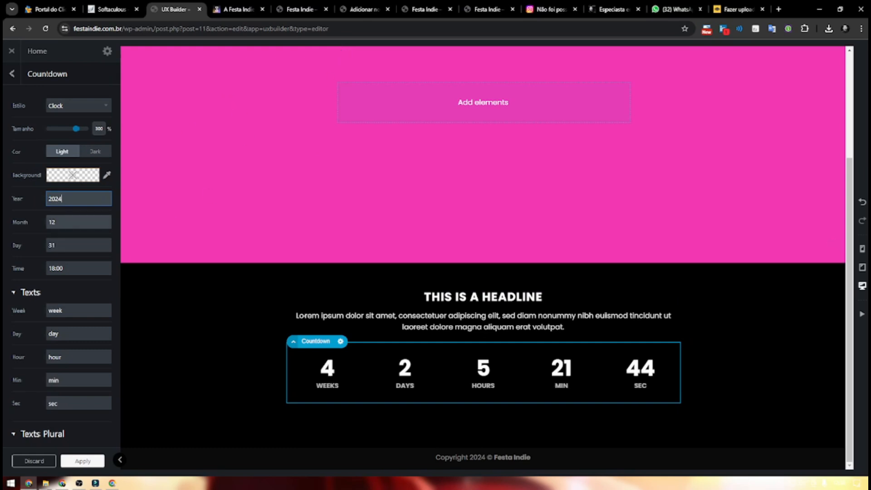
{"action": "left_click", "coordinate": [757, 338]}
{"action": "left_click", "coordinate": [479, 400]}
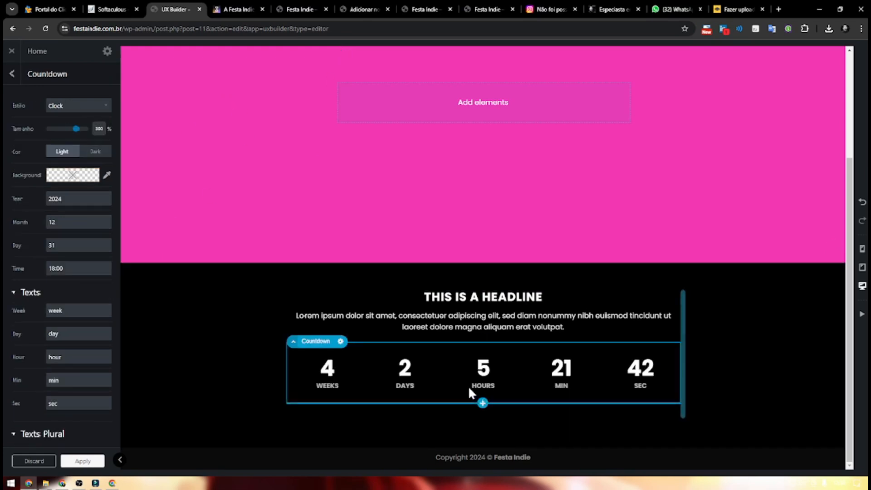
Step: Rename the countdown labels to semana, dia, hora and seg
{"action": "double_click", "coordinate": [62, 310]}
{"action": "type", "text": "semana"}
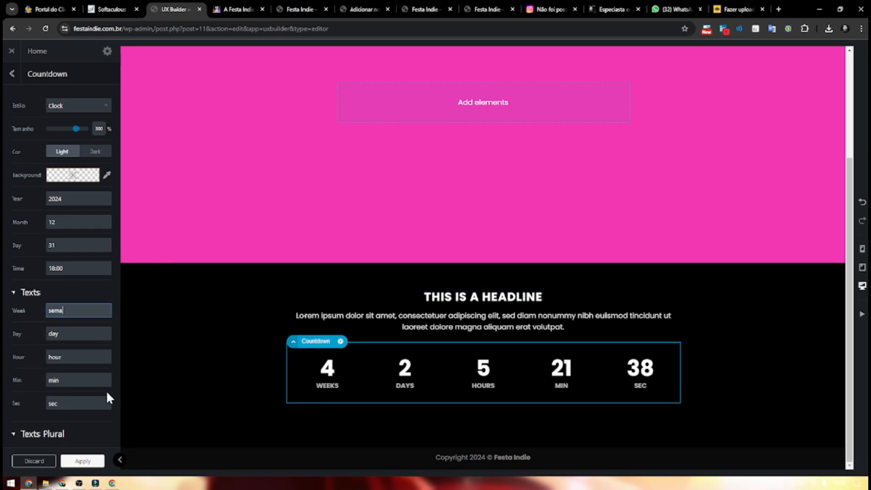
{"action": "key", "text": "Tab"}
{"action": "type", "text": "dia"}
{"action": "key", "text": "Tab"}
{"action": "type", "text": "hora"}
{"action": "key", "text": "Tab"}
{"action": "key", "text": "Tab"}
{"action": "type", "text": "seg"}
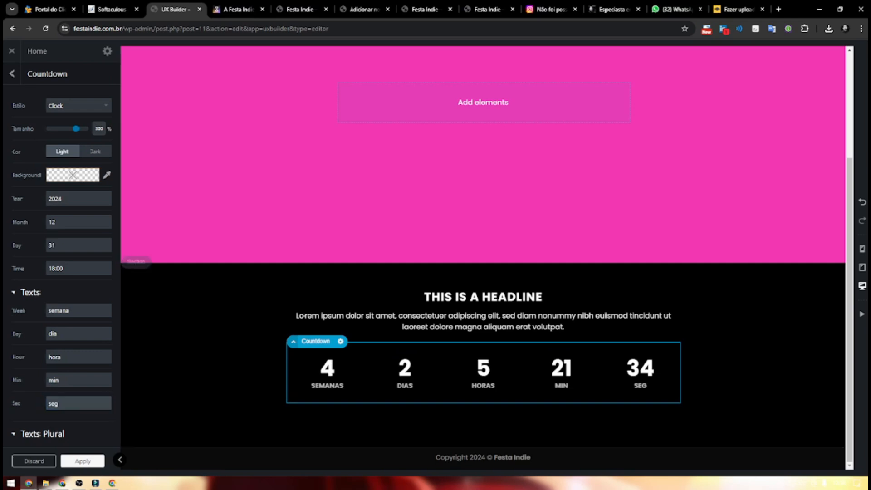
{"action": "left_click", "coordinate": [61, 357]}
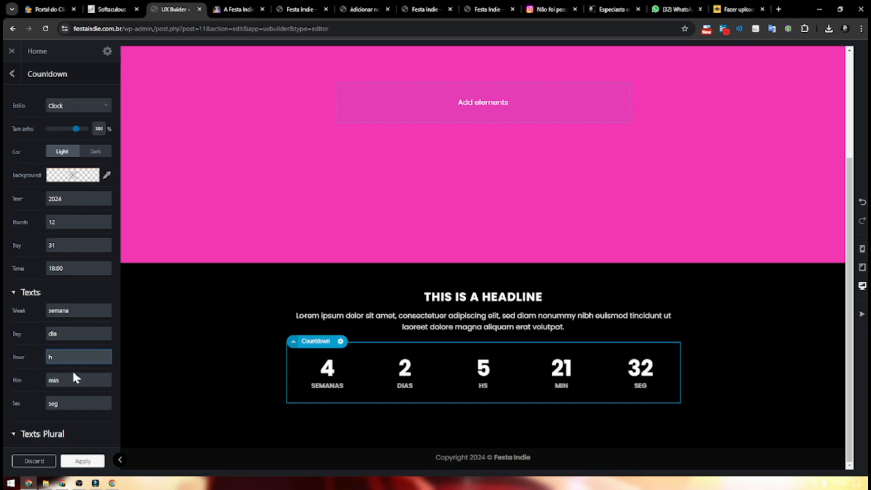
{"action": "type", "text": "a"}
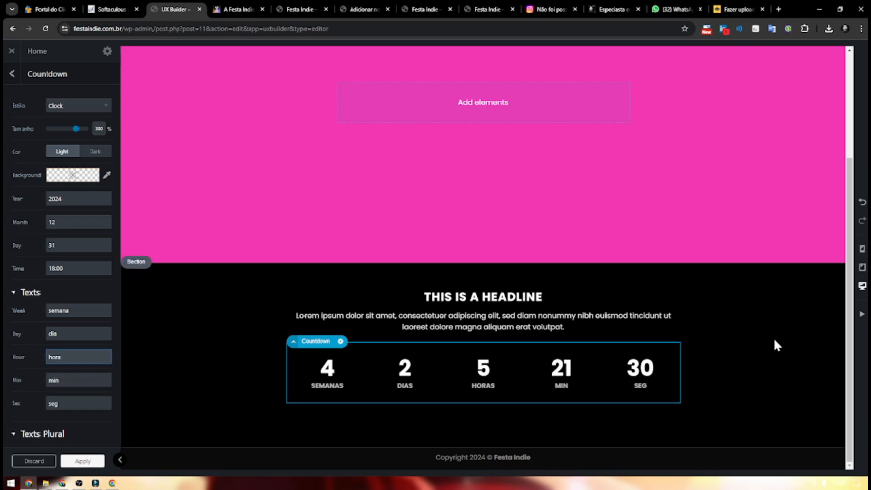
{"action": "left_click", "coordinate": [775, 342]}
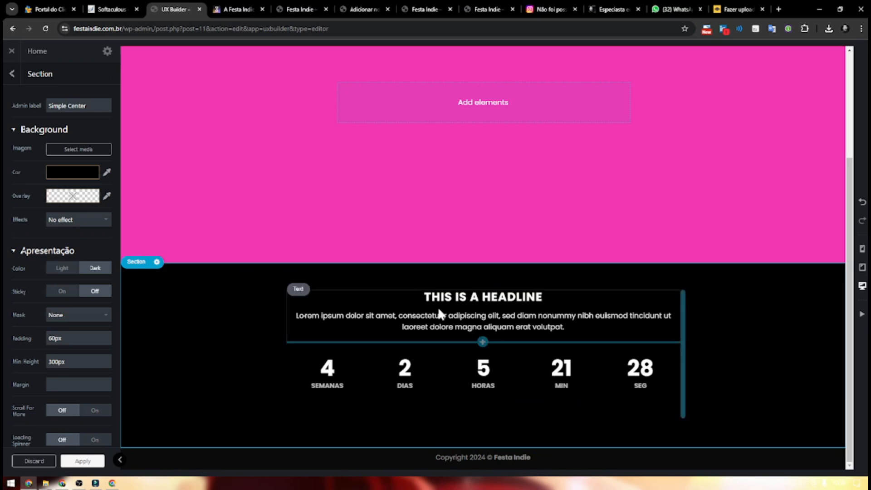
Step: Change the headline text to RESTAM POUCOS DIAS
{"action": "right_click", "coordinate": [400, 321]}
{"action": "left_click", "coordinate": [553, 313]}
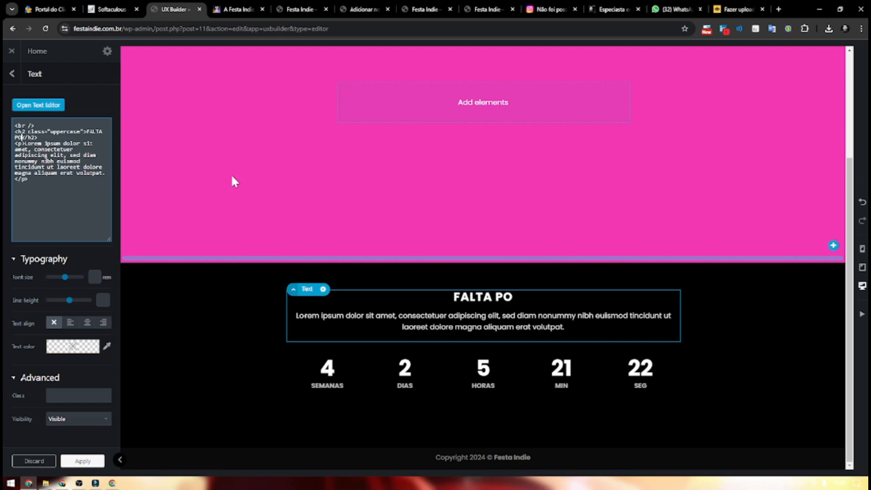
{"action": "key", "text": "BackSpace"}
{"action": "key", "text": "BackSpace"}
{"action": "key", "text": "BackSpace"}
{"action": "key", "text": "BackSpace"}
{"action": "key", "text": "BackSpace"}
{"action": "key", "text": "BackSpace"}
{"action": "key", "text": "BackSpace"}
{"action": "key", "text": "BackSpace"}
{"action": "key", "text": "BackSpace"}
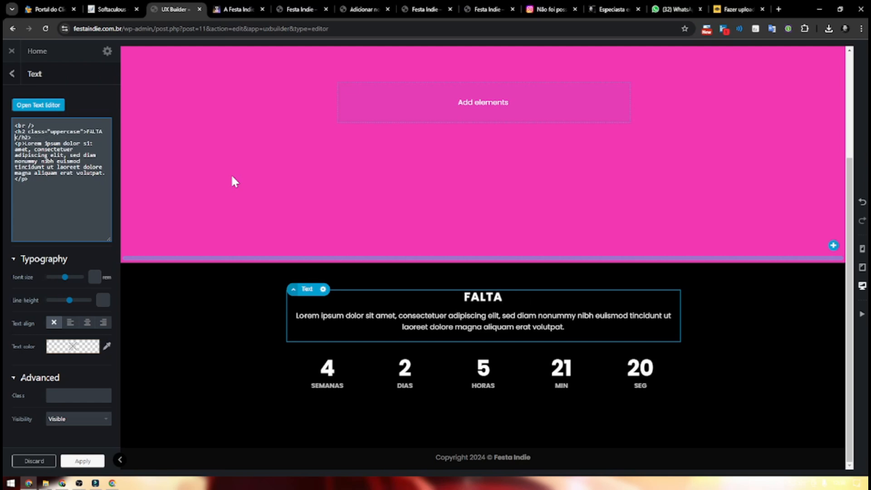
{"action": "type", "text": "RESTQAM PO"}
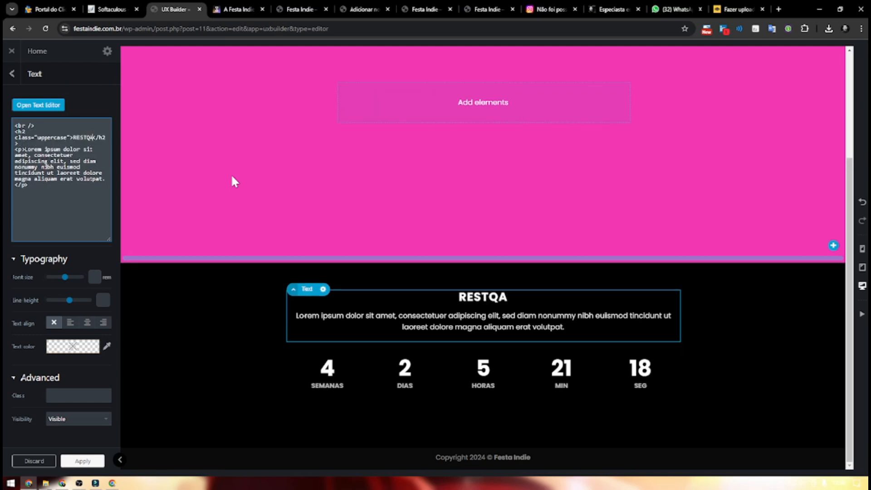
{"action": "key", "text": "BackSpace"}
{"action": "key", "text": "BackSpace"}
{"action": "key", "text": "BackSpace"}
{"action": "key", "text": "BackSpace"}
{"action": "key", "text": "BackSpace"}
{"action": "key", "text": "BackSpace"}
{"action": "type", "text": "AM POUCOS D"}
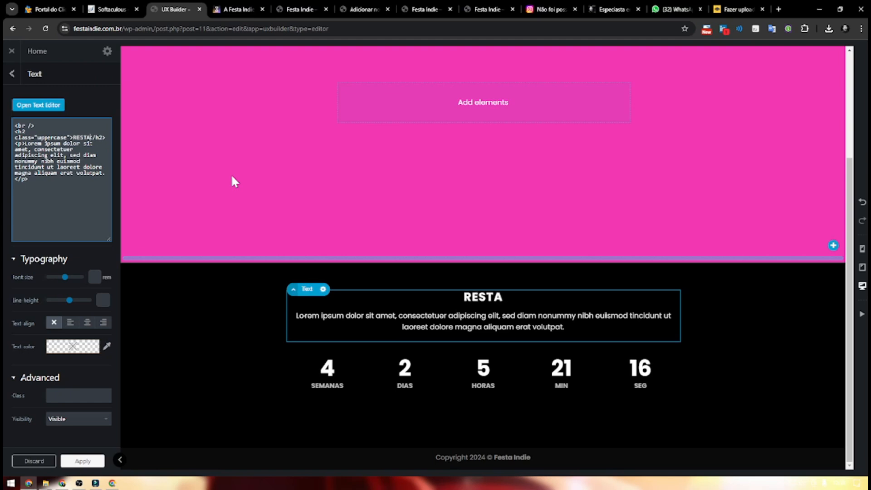
{"action": "type", "text": "IAS"}
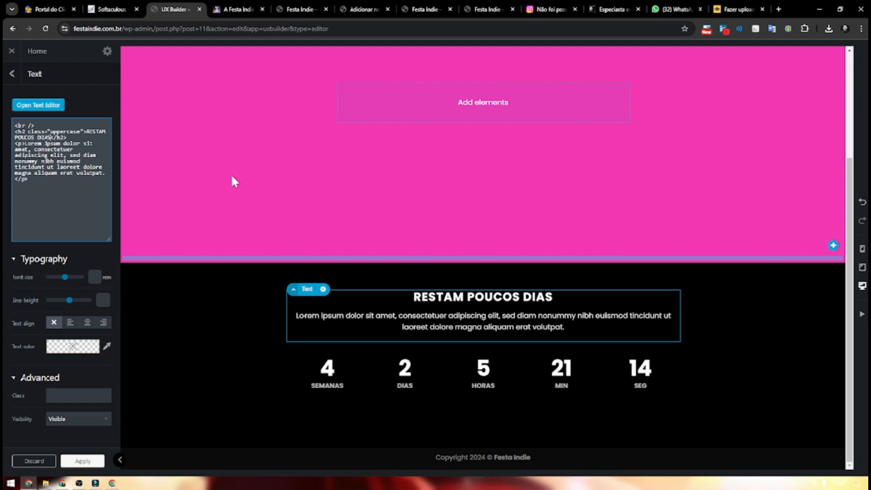
Step: Delete the placeholder paragraph lines from the HTML and apply the change
{"action": "left_click_drag", "start_coordinate": [15, 167], "coordinate": [9, 143]}
{"action": "key", "text": "BackSpace"}
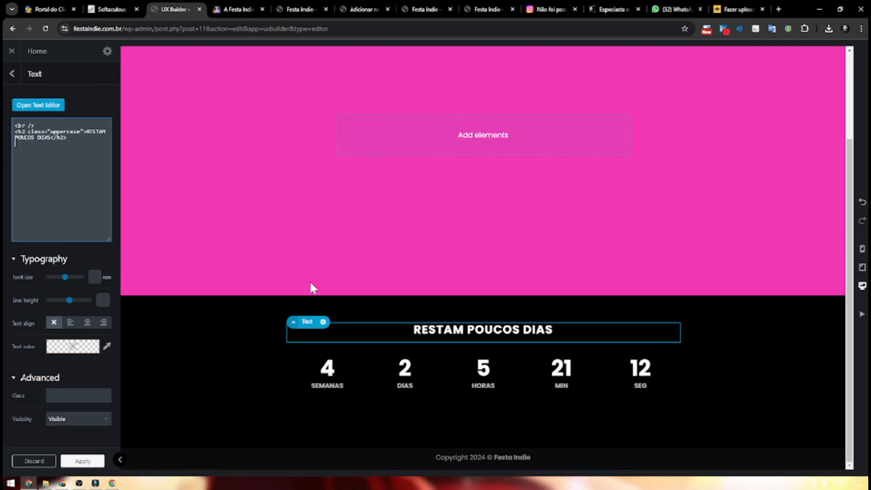
{"action": "left_click", "coordinate": [725, 347]}
{"action": "left_click", "coordinate": [749, 320]}
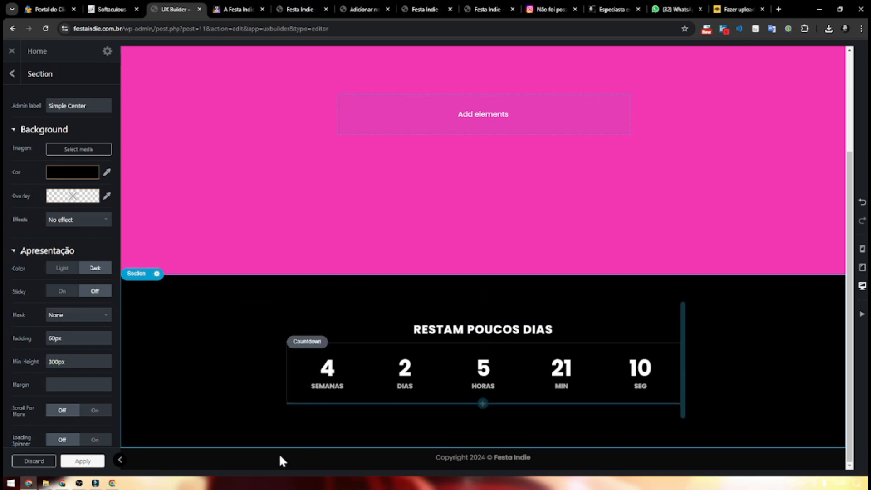
{"action": "left_click", "coordinate": [393, 317]}
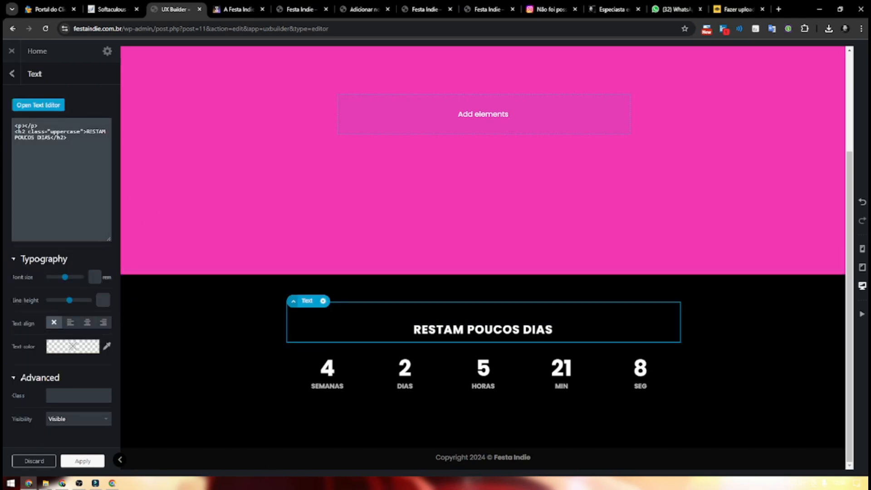
{"action": "triple_click", "coordinate": [26, 125]}
{"action": "key", "text": "BackSpace"}
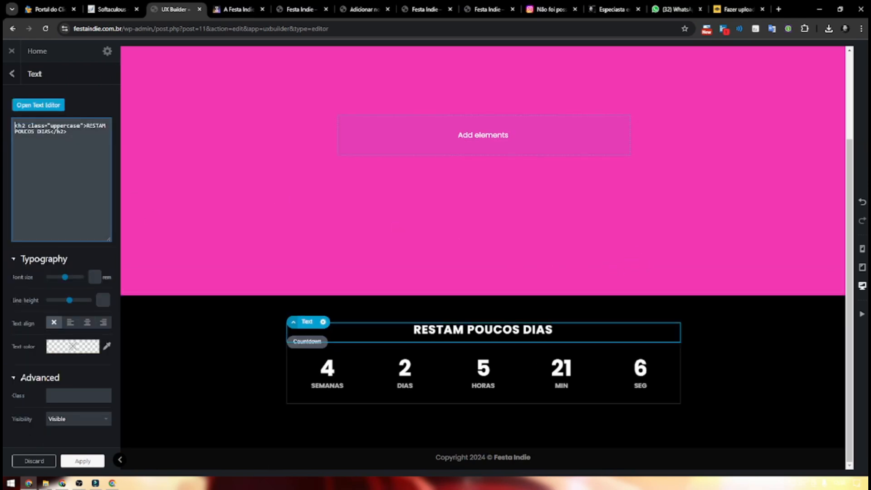
{"action": "left_click", "coordinate": [91, 466]}
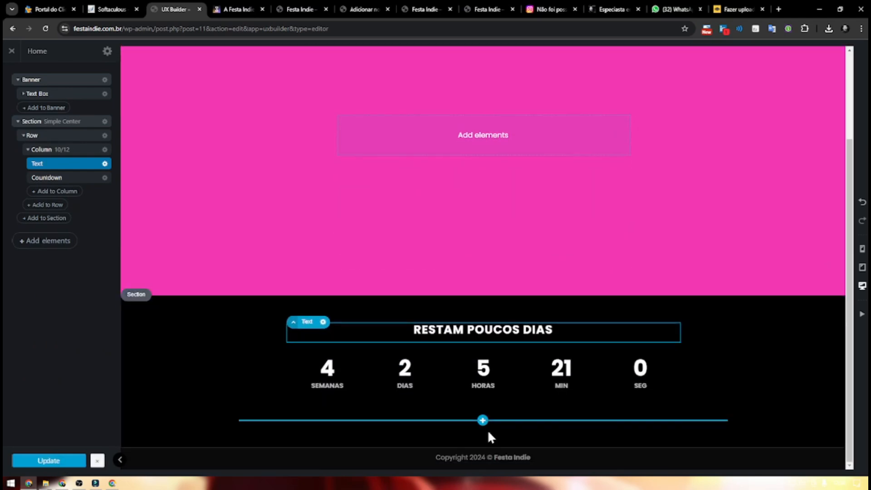
{"action": "left_click", "coordinate": [240, 7]}
{"action": "scroll", "coordinate": [148, 167], "scroll_direction": "up", "scroll_amount": 3}
{"action": "left_click_drag", "start_coordinate": [154, 168], "coordinate": [249, 240]}
{"action": "left_click", "coordinate": [250, 235]}
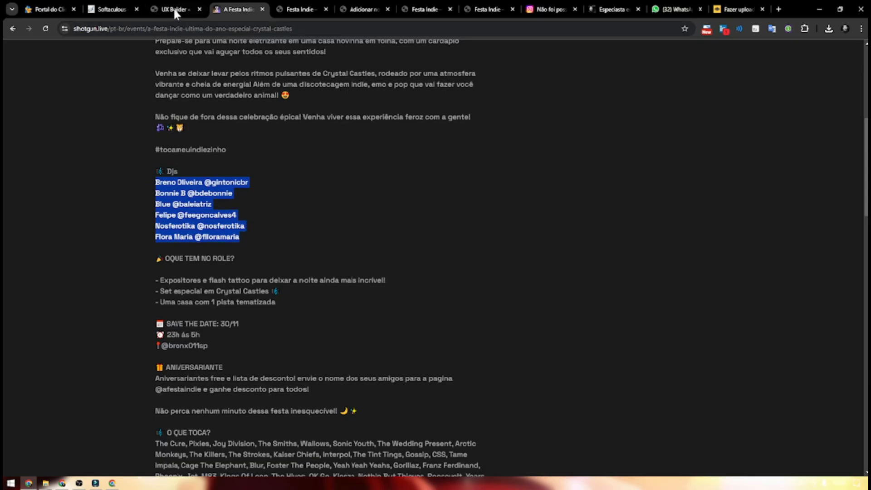
{"action": "left_click", "coordinate": [173, 8]}
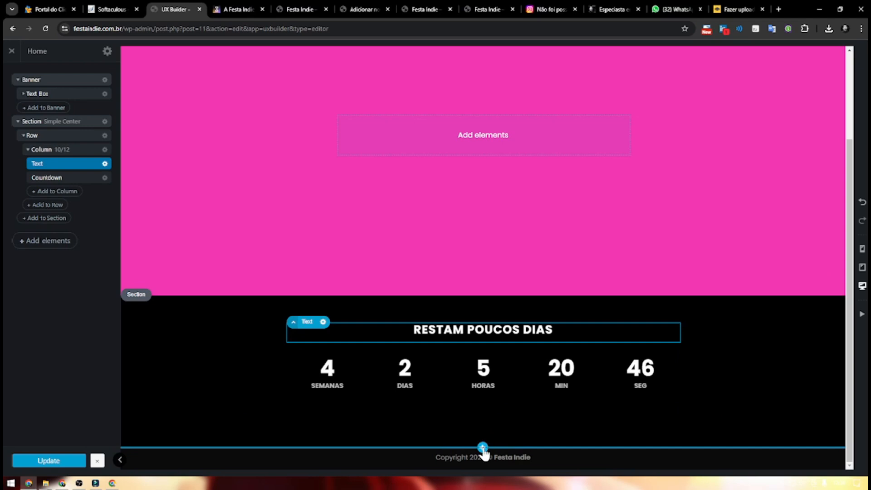
Step: Add a Simple Center section below the countdown and delete its placeholder text block
{"action": "left_click", "coordinate": [482, 448]}
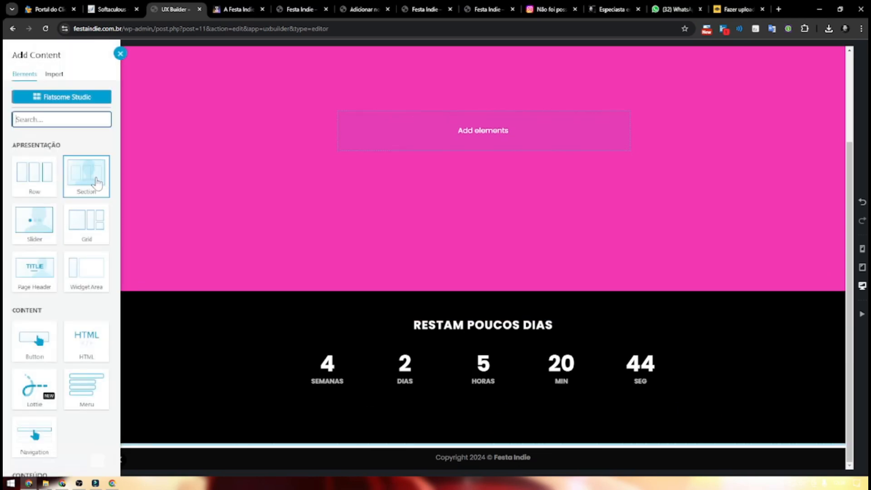
{"action": "left_click", "coordinate": [97, 183]}
{"action": "left_click", "coordinate": [78, 144]}
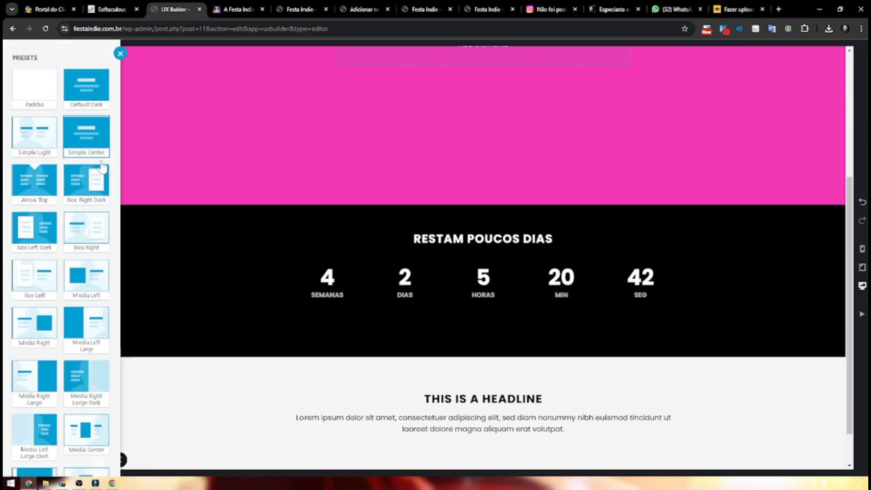
{"action": "left_click", "coordinate": [377, 384]}
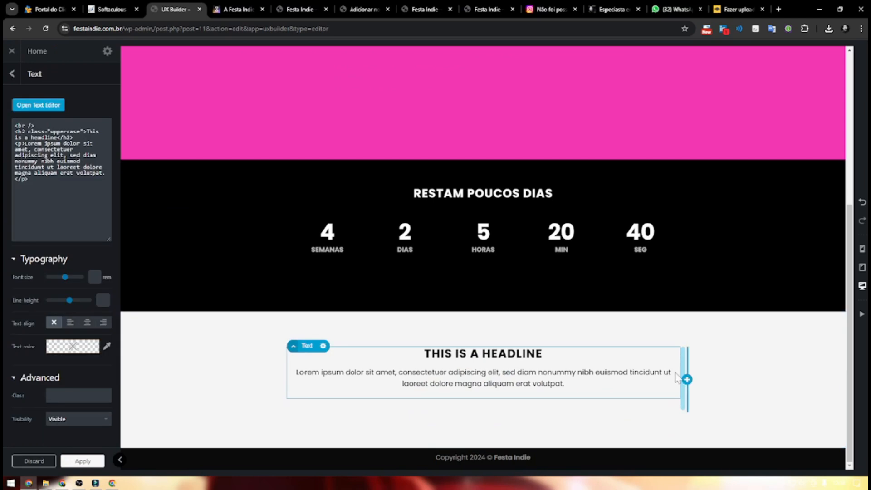
{"action": "left_click_drag", "start_coordinate": [693, 363], "coordinate": [722, 367]}
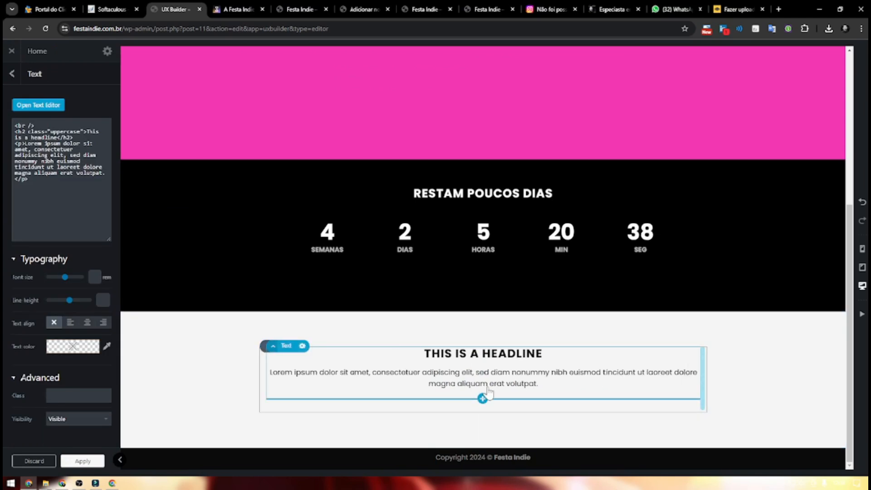
{"action": "right_click", "coordinate": [505, 399]}
{"action": "left_click", "coordinate": [499, 338]}
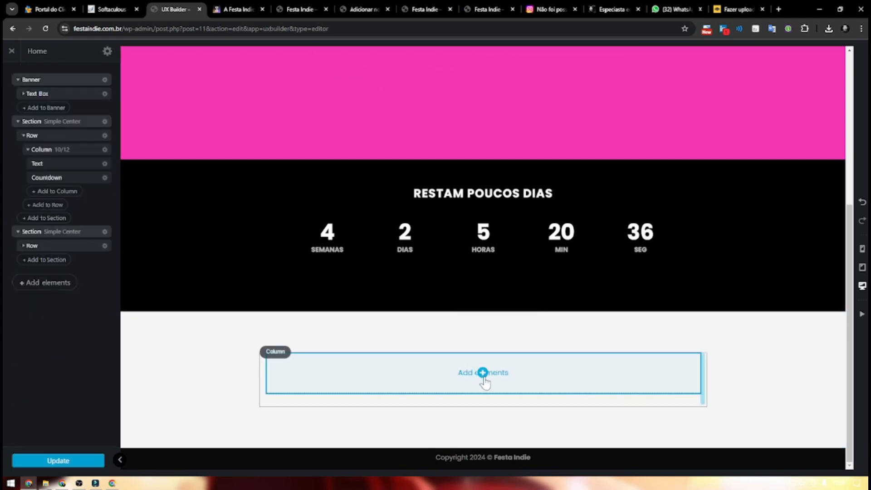
Step: Insert a three-column row and place a Banner in its first column
{"action": "left_click", "coordinate": [483, 379]}
{"action": "left_click", "coordinate": [35, 152]}
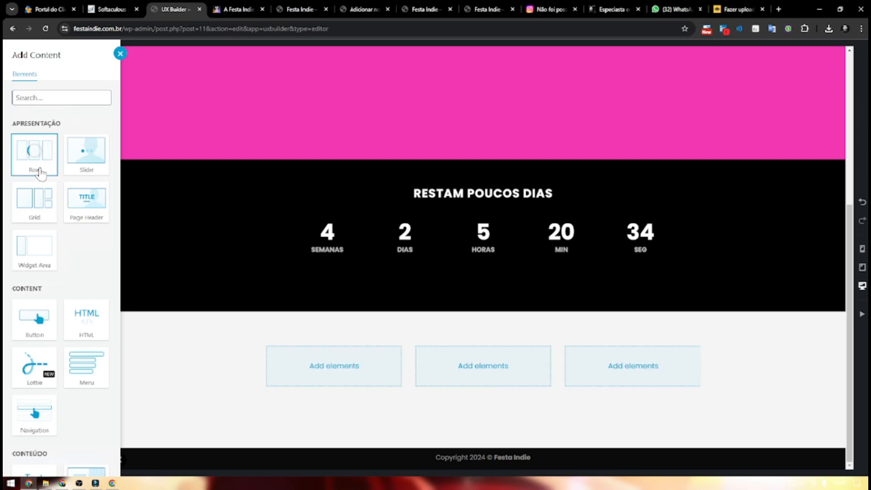
{"action": "left_click", "coordinate": [355, 374]}
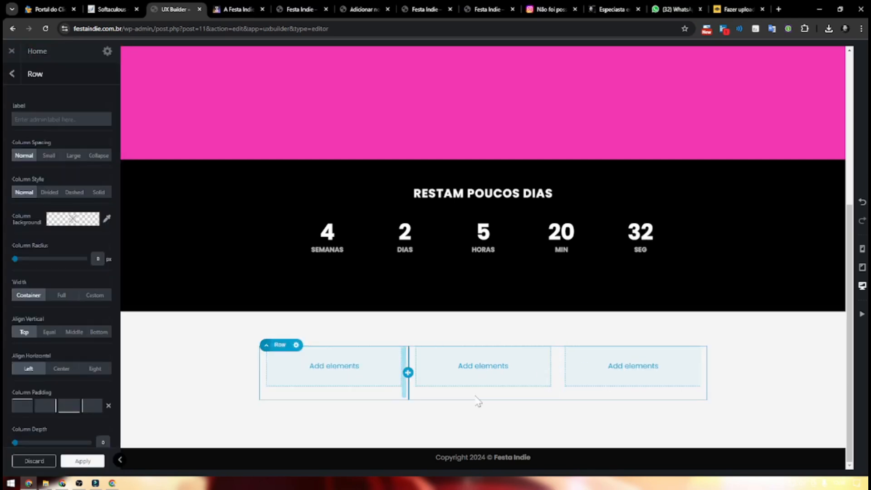
{"action": "left_click", "coordinate": [334, 364]}
{"action": "scroll", "coordinate": [39, 320], "scroll_direction": "down", "scroll_amount": 4}
{"action": "left_click", "coordinate": [86, 300]}
{"action": "scroll", "coordinate": [311, 360], "scroll_direction": "down", "scroll_amount": 4}
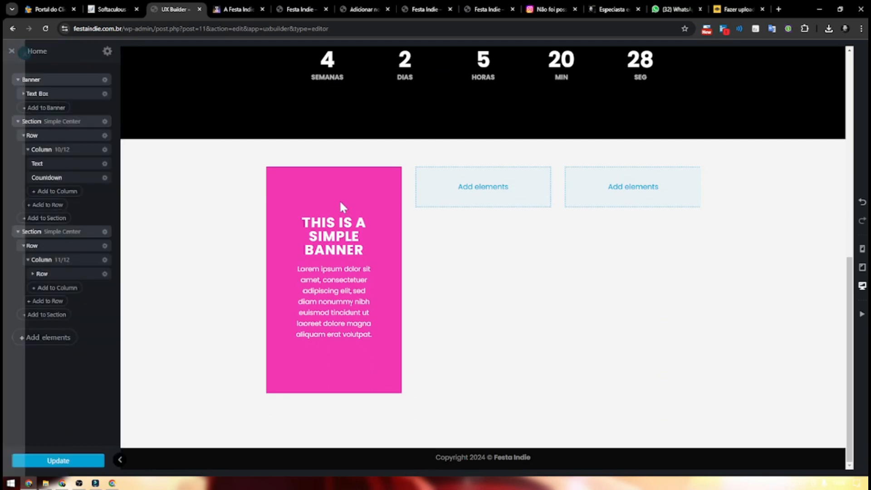
{"action": "left_click", "coordinate": [341, 205]}
{"action": "right_click", "coordinate": [350, 265]}
{"action": "left_click", "coordinate": [357, 341]}
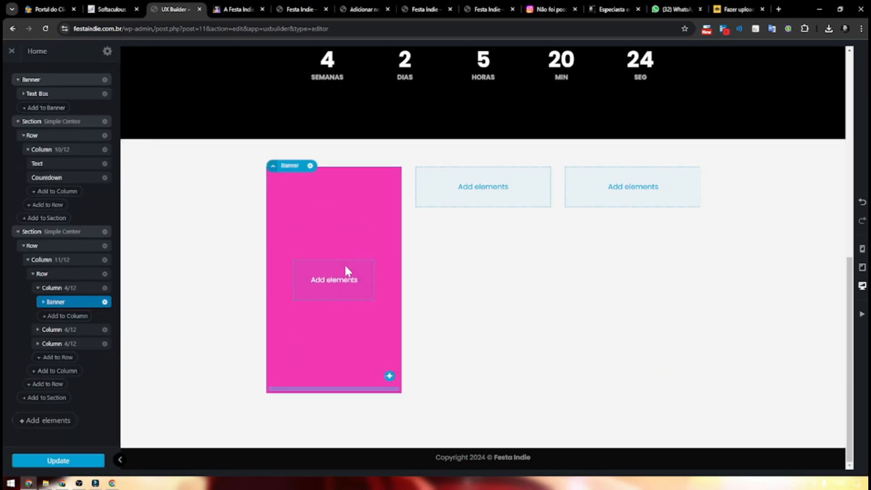
{"action": "key", "text": "ctrl+z"}
{"action": "double_click", "coordinate": [331, 260]}
{"action": "triple_click", "coordinate": [113, 154]}
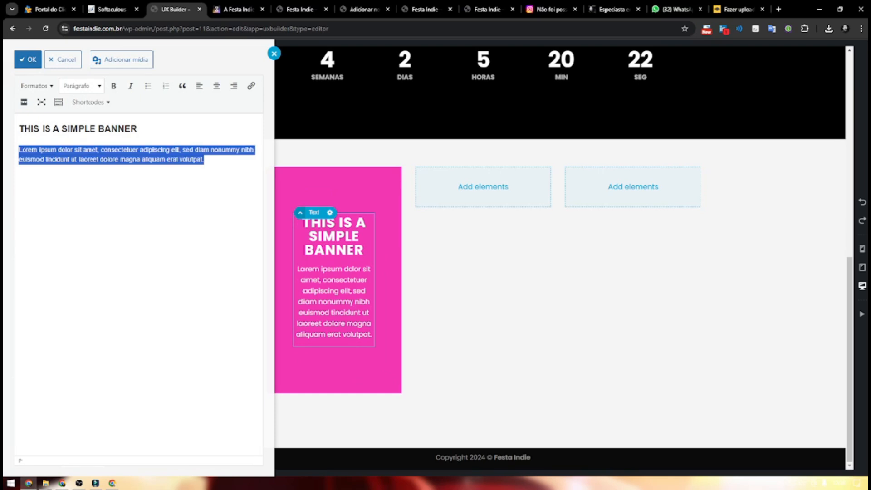
{"action": "key", "text": "Delete"}
{"action": "triple_click", "coordinate": [97, 128]}
{"action": "type", "text": "NOME DJ"}
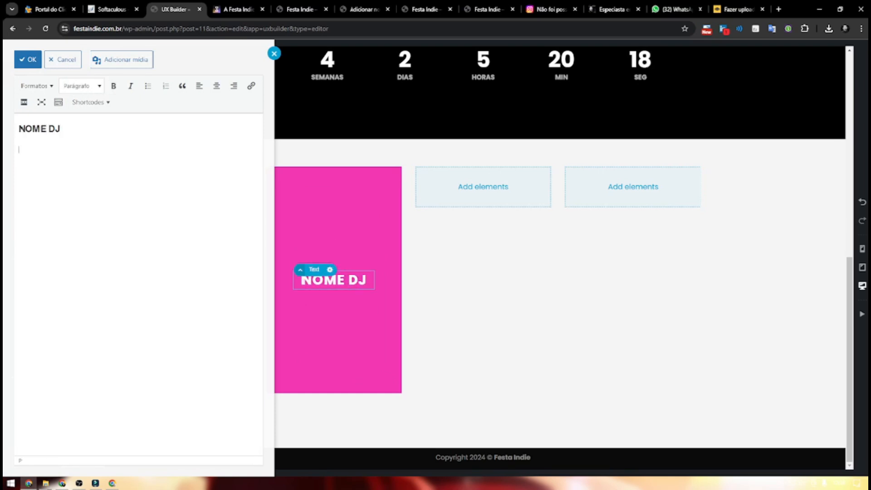
{"action": "type", "text": "@"}
{"action": "key", "text": "BackSpace"}
{"action": "type", "text": "SI"}
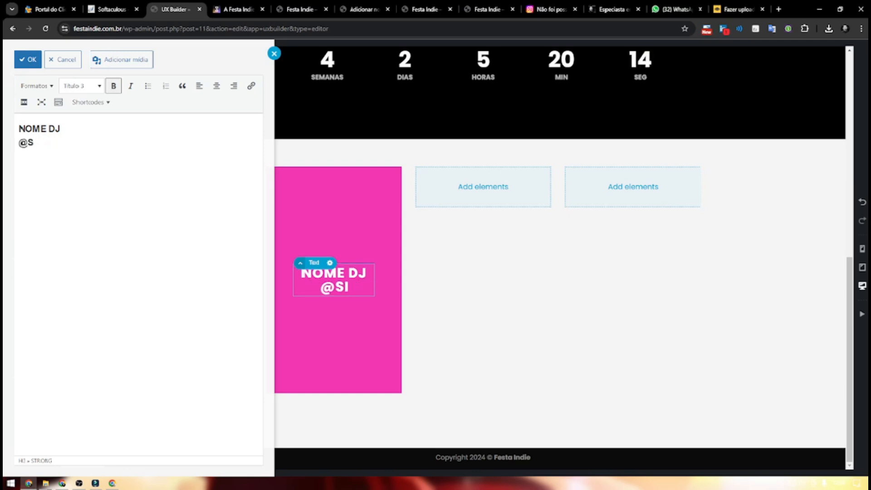
{"action": "key", "text": "ctrl+a"}
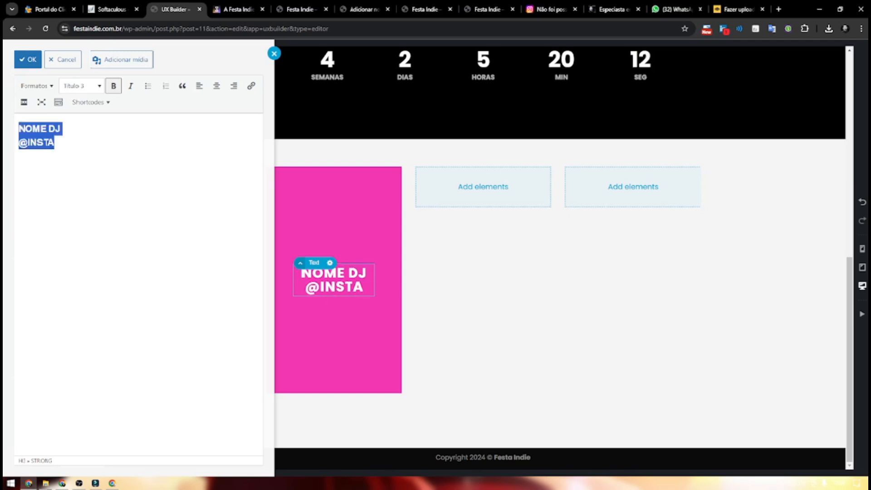
{"action": "left_click", "coordinate": [83, 104]}
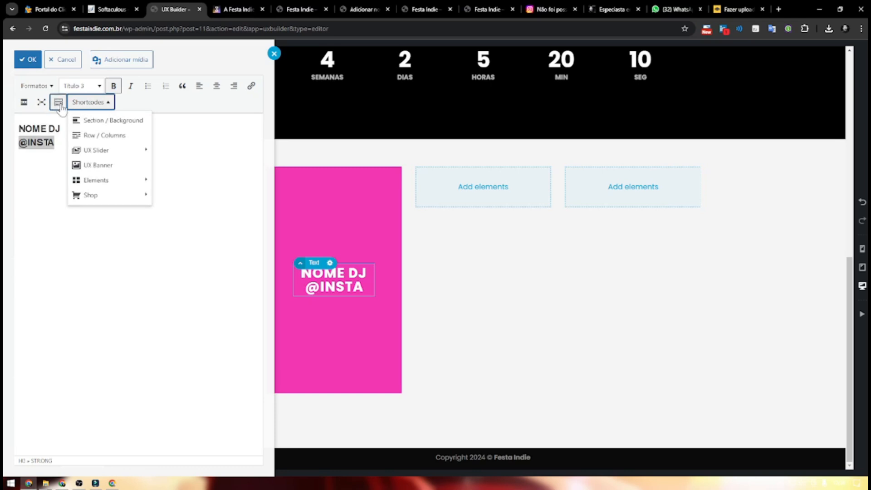
{"action": "left_click", "coordinate": [58, 102]}
{"action": "left_click", "coordinate": [78, 122]}
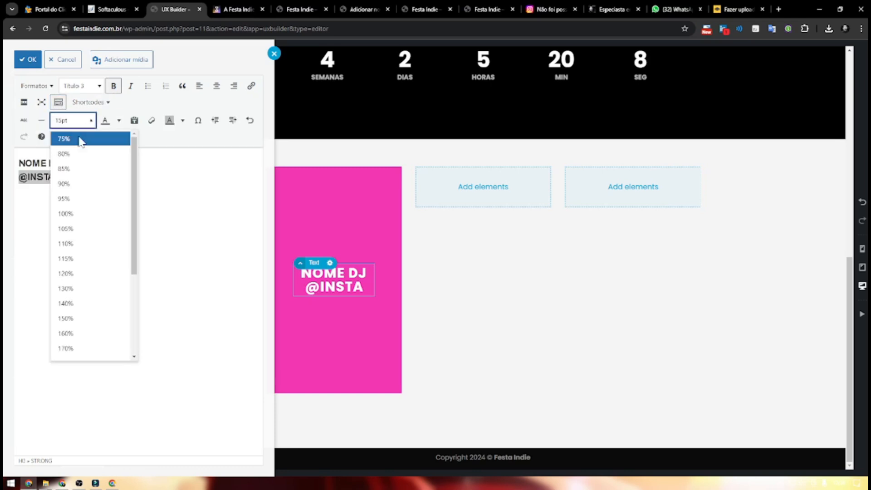
{"action": "left_click", "coordinate": [81, 141]}
{"action": "left_click_drag", "start_coordinate": [48, 178], "coordinate": [5, 146]}
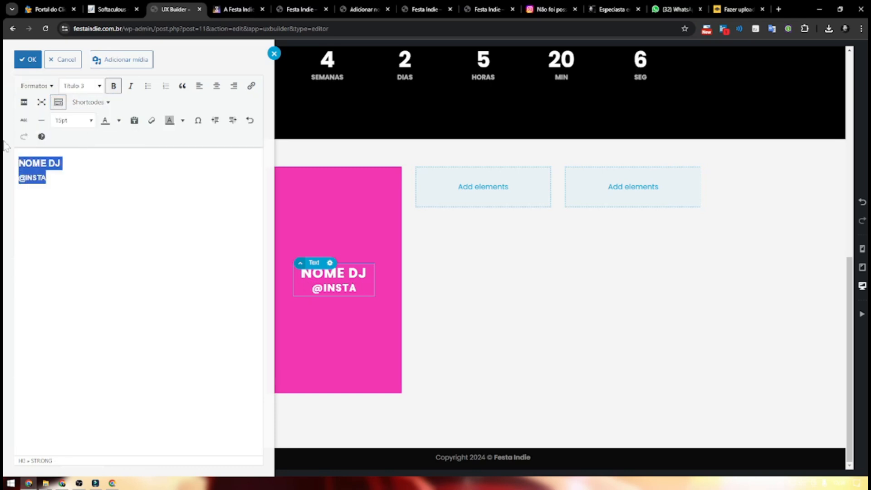
{"action": "left_click", "coordinate": [296, 275]}
{"action": "left_click", "coordinate": [59, 279]}
{"action": "left_click_drag", "start_coordinate": [58, 278], "coordinate": [50, 276]}
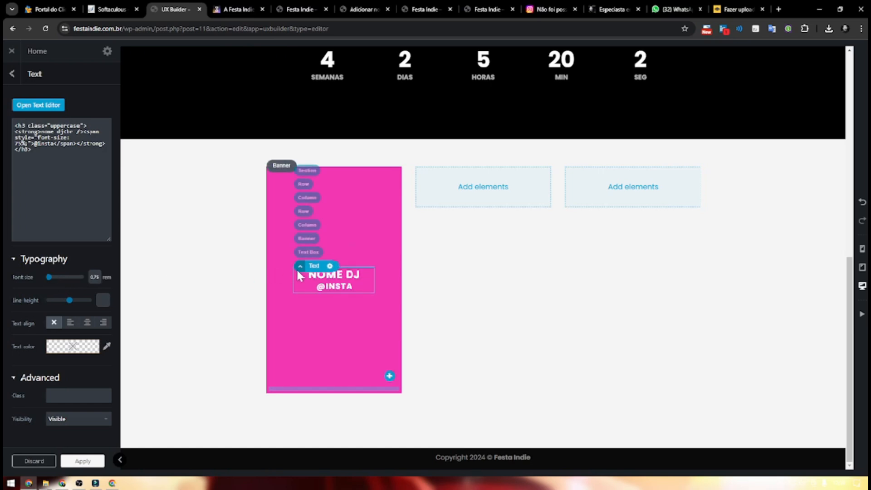
{"action": "left_click_drag", "start_coordinate": [294, 275], "coordinate": [295, 353]}
Step: Give the banner a 1px solid border inset 8px from its edges
{"action": "left_click", "coordinate": [343, 266]}
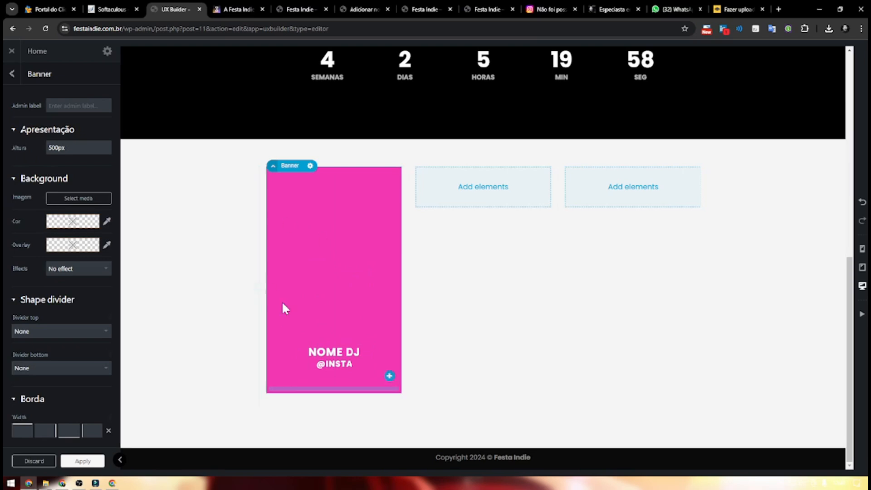
{"action": "scroll", "coordinate": [39, 310], "scroll_direction": "down", "scroll_amount": 1}
{"action": "scroll", "coordinate": [40, 305], "scroll_direction": "down", "scroll_amount": 4}
{"action": "scroll", "coordinate": [33, 300], "scroll_direction": "up", "scroll_amount": 5}
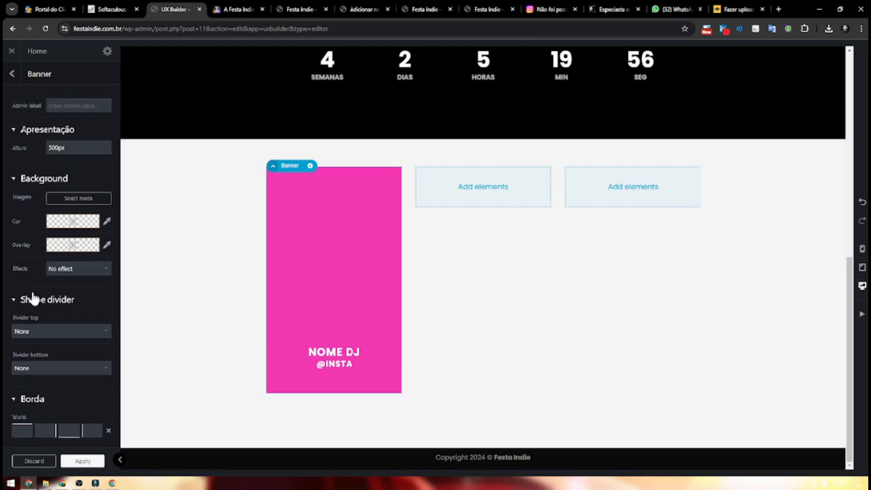
{"action": "scroll", "coordinate": [34, 301], "scroll_direction": "down", "scroll_amount": 5}
{"action": "scroll", "coordinate": [45, 270], "scroll_direction": "down", "scroll_amount": 5}
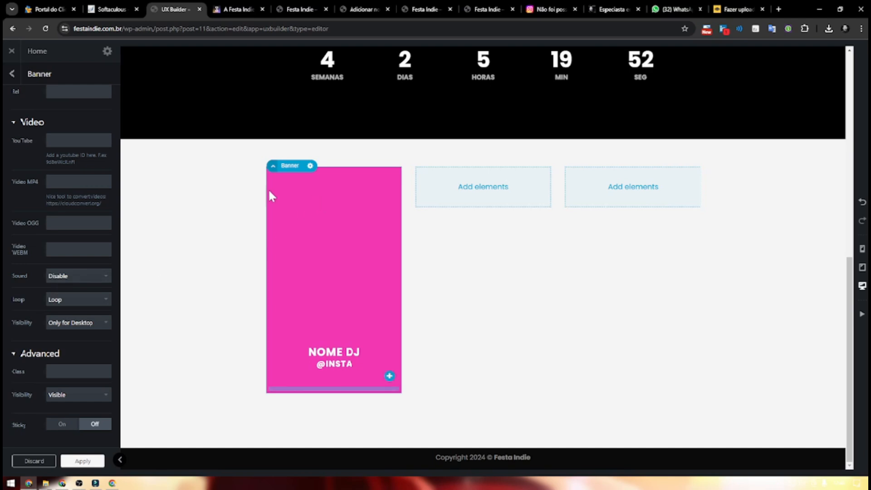
{"action": "scroll", "coordinate": [64, 274], "scroll_direction": "up", "scroll_amount": 4}
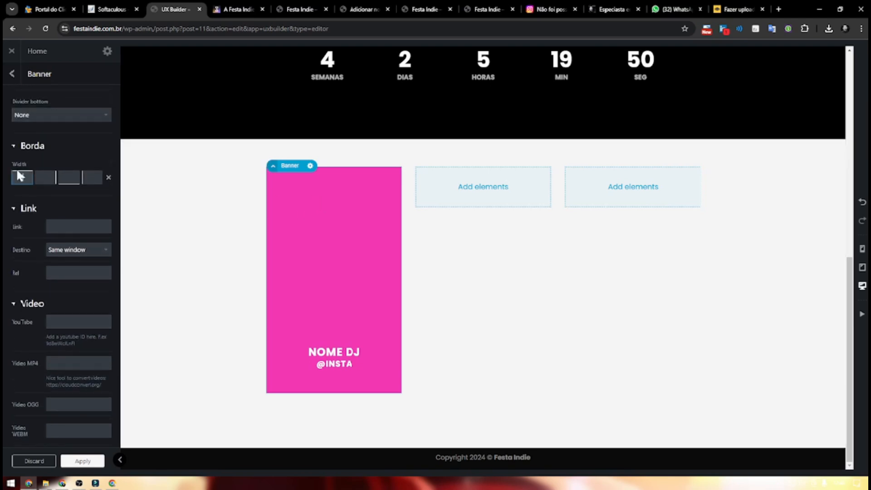
{"action": "left_click", "coordinate": [19, 175]}
{"action": "type", "text": "1"}
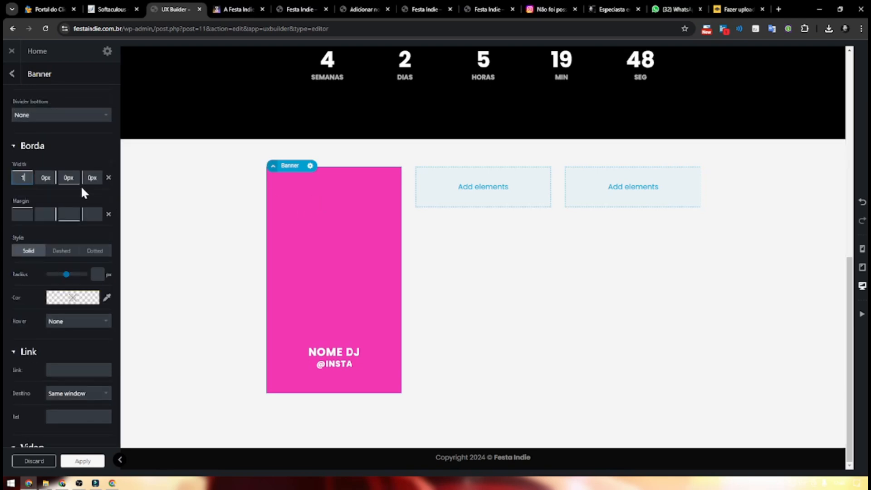
{"action": "key", "text": "Tab"}
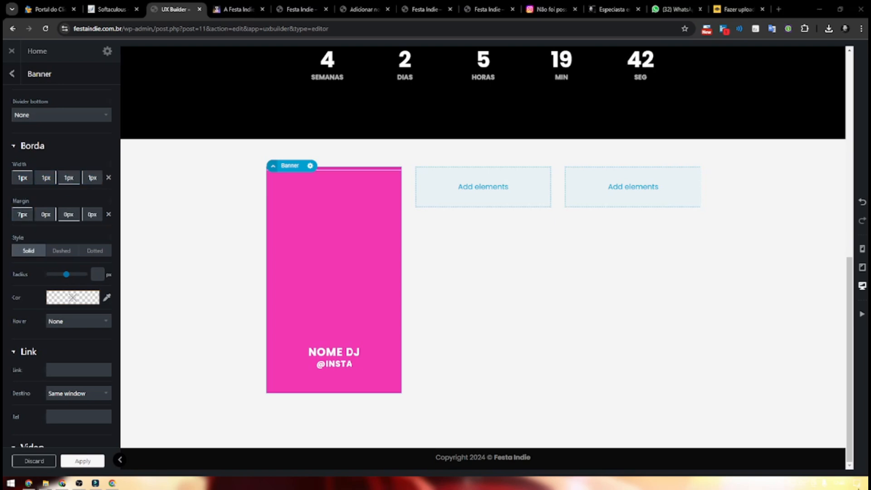
{"action": "left_click_drag", "start_coordinate": [19, 213], "coordinate": [19, 209]}
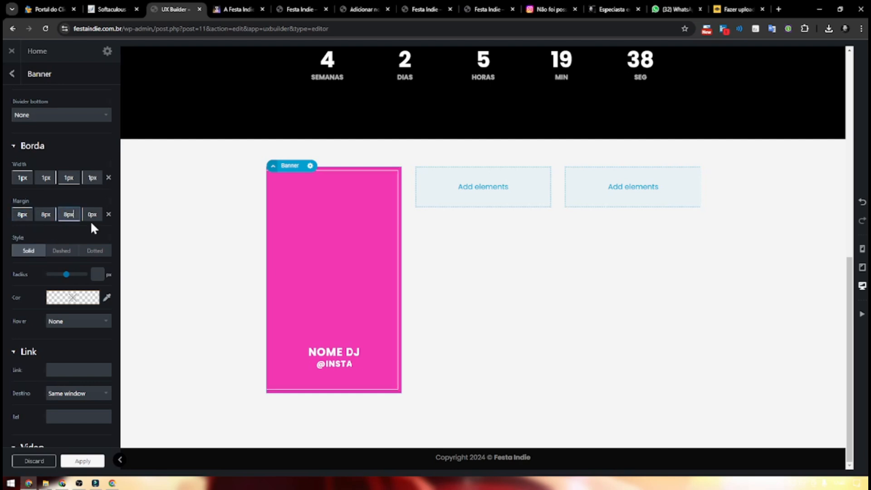
{"action": "left_click", "coordinate": [59, 250]}
{"action": "left_click", "coordinate": [34, 250]}
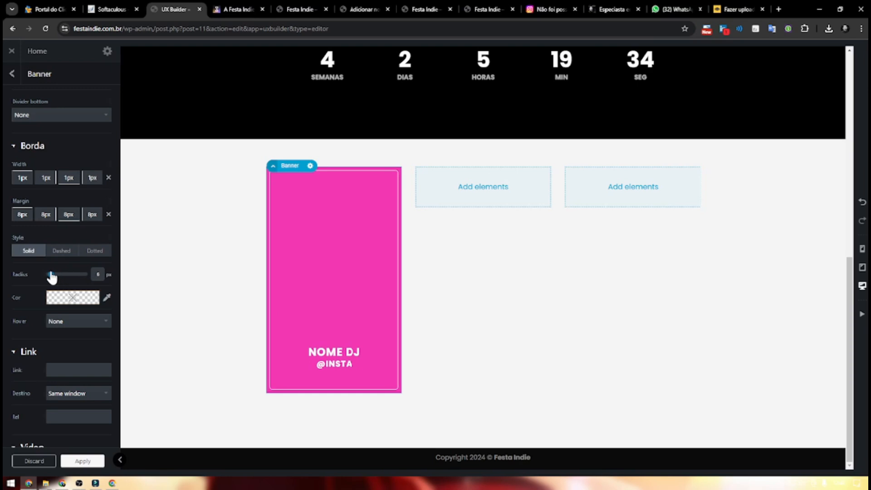
Step: Reduce the banner's height to 369px
{"action": "left_click", "coordinate": [504, 295]}
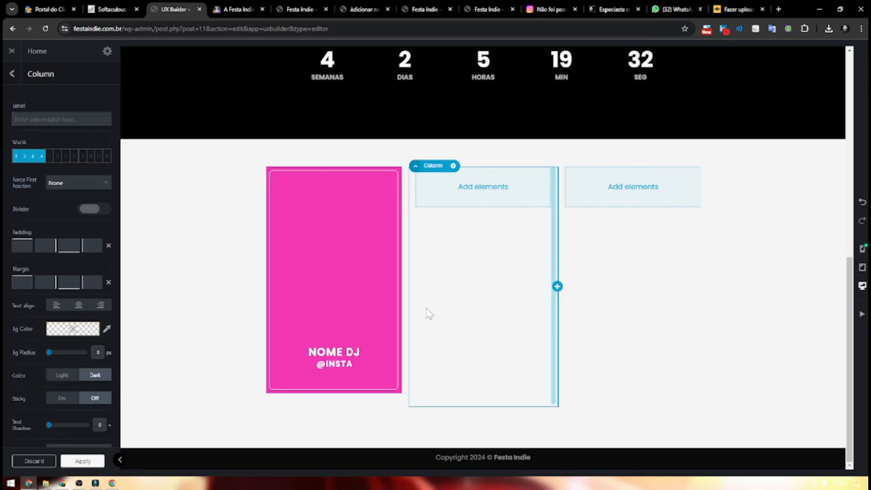
{"action": "left_click", "coordinate": [321, 220]}
{"action": "left_click", "coordinate": [79, 148]}
Step: Duplicate the DJ banner into the middle and third columns
{"action": "scroll", "coordinate": [461, 255], "scroll_direction": "up", "scroll_amount": 1}
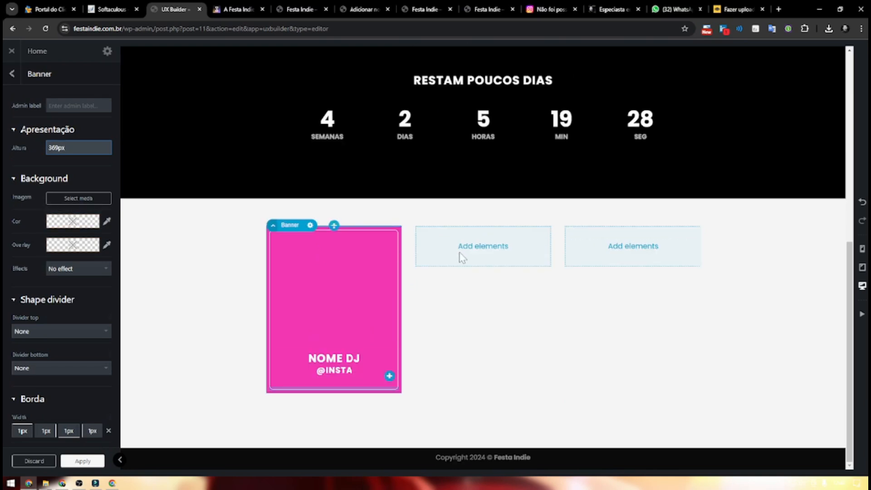
{"action": "left_click", "coordinate": [475, 312]}
{"action": "right_click", "coordinate": [345, 284]}
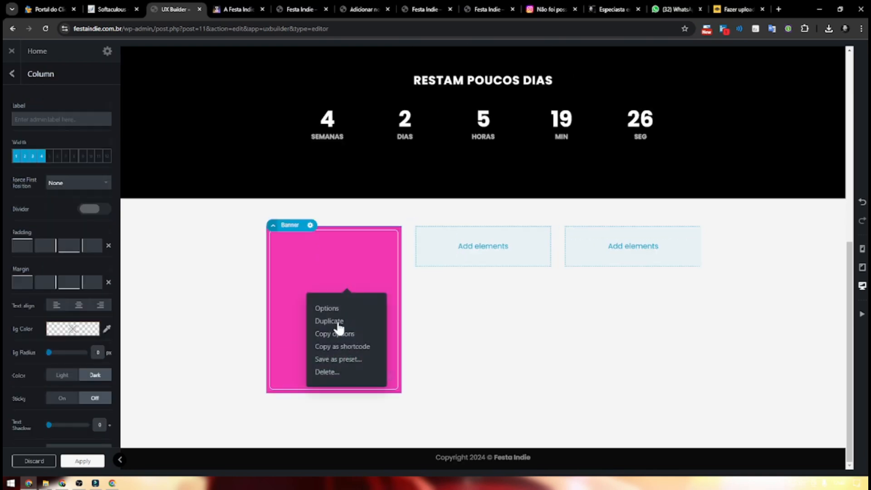
{"action": "left_click", "coordinate": [338, 324]}
{"action": "left_click_drag", "start_coordinate": [457, 211], "coordinate": [613, 199]}
{"action": "right_click", "coordinate": [496, 266]}
{"action": "left_click", "coordinate": [510, 298]}
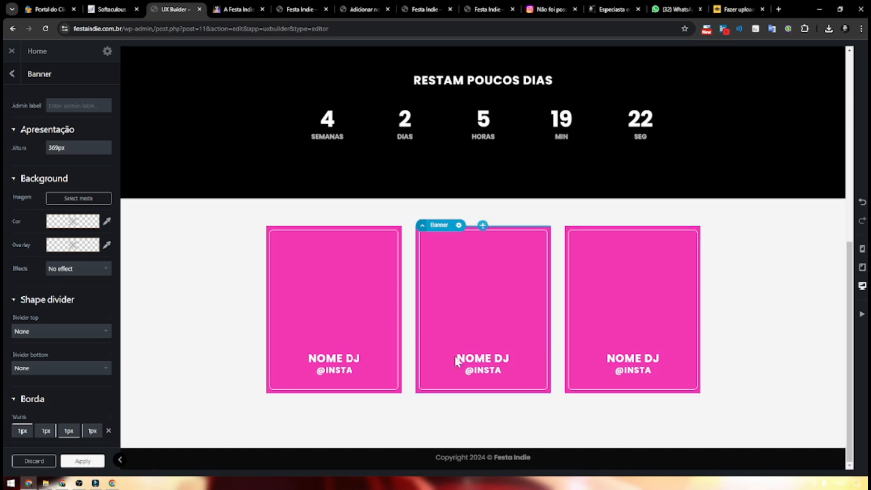
Step: Duplicate the column three times to form a second row of three cards
{"action": "right_click", "coordinate": [629, 288]}
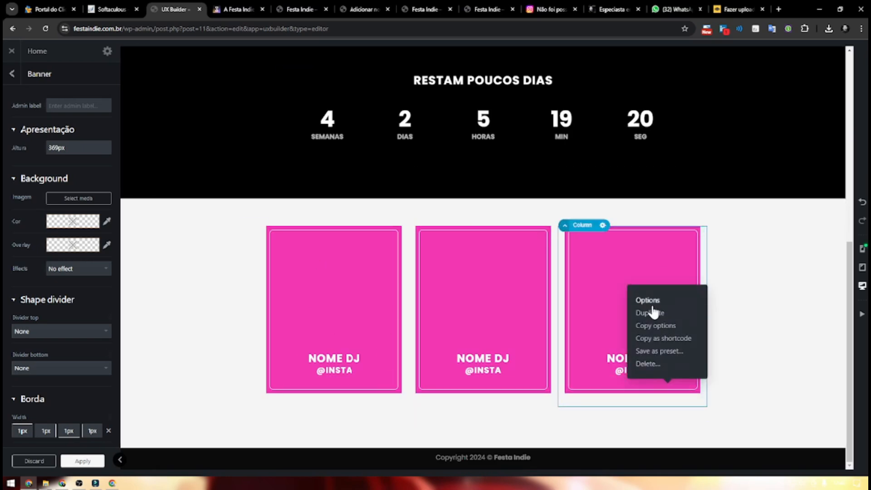
{"action": "left_click", "coordinate": [652, 309]}
{"action": "left_click", "coordinate": [450, 344]}
{"action": "left_click", "coordinate": [459, 387]}
{"action": "left_click", "coordinate": [566, 347]}
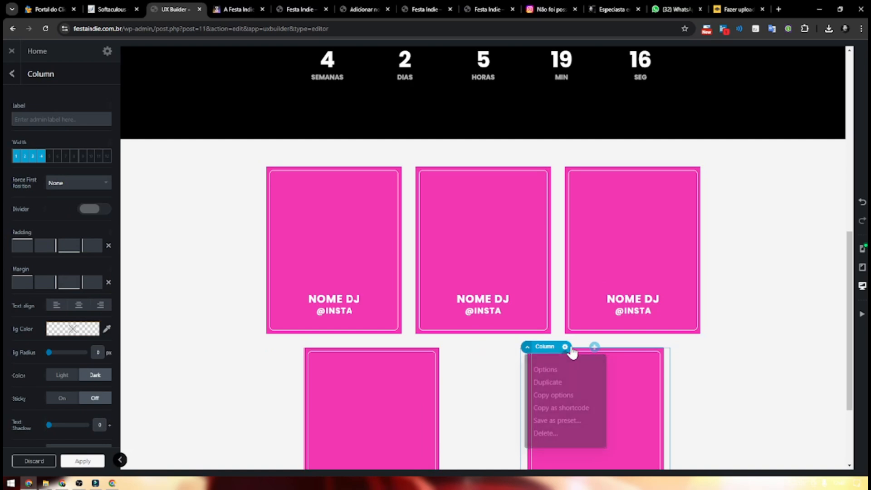
{"action": "left_click", "coordinate": [564, 385]}
Step: Set the card section's background to near black
{"action": "left_click", "coordinate": [228, 172]}
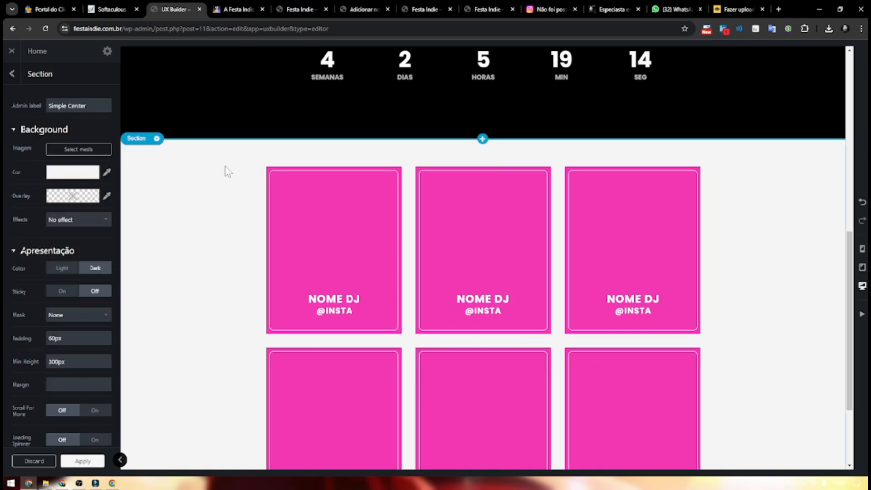
{"action": "left_click", "coordinate": [73, 172]}
{"action": "left_click", "coordinate": [58, 242]}
{"action": "left_click_drag", "start_coordinate": [51, 251], "coordinate": [30, 254]}
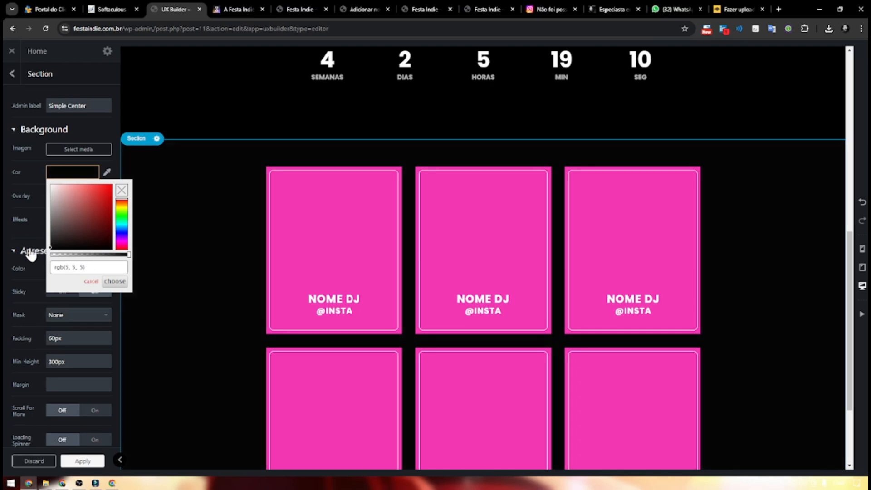
{"action": "left_click", "coordinate": [751, 99]}
Step: Select the outer column that holds all six DJ cards
{"action": "scroll", "coordinate": [726, 190], "scroll_direction": "up", "scroll_amount": 4}
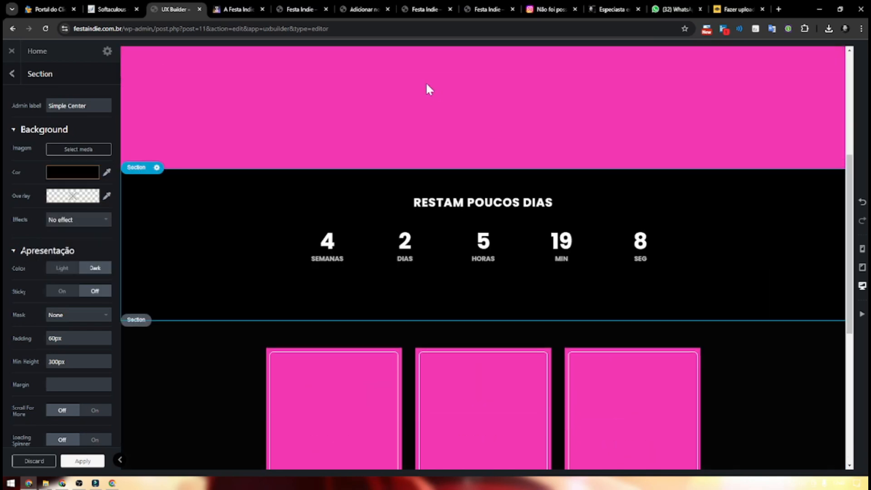
{"action": "left_click", "coordinate": [356, 58]}
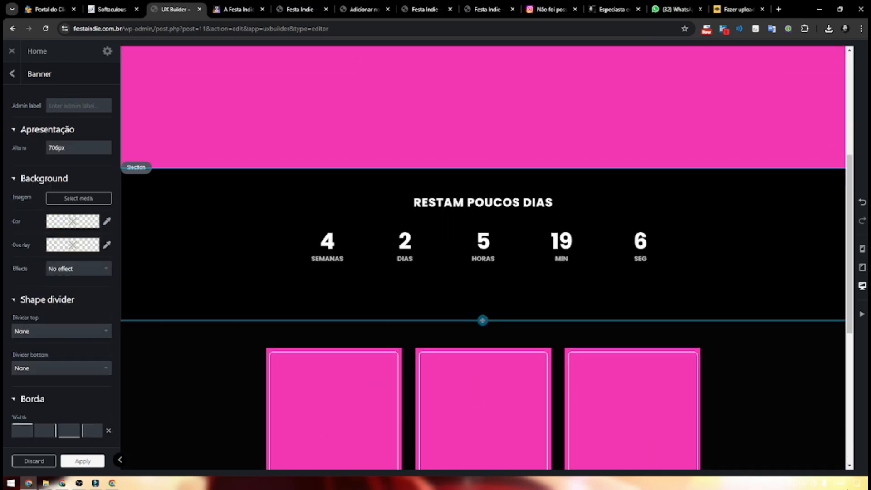
{"action": "scroll", "coordinate": [437, 344], "scroll_direction": "down", "scroll_amount": 2}
{"action": "left_click", "coordinate": [261, 273]}
{"action": "mouse_move", "coordinate": [265, 255]}
{"action": "left_click", "coordinate": [271, 229]}
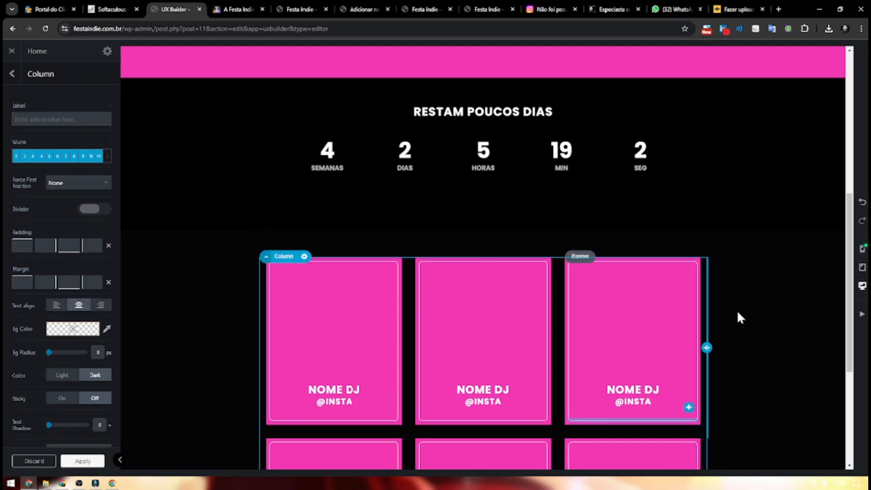
Step: Give the card column a -137px top margin, keeping the section padding at 60px
{"action": "left_click_drag", "start_coordinate": [26, 289], "coordinate": [38, 347]}
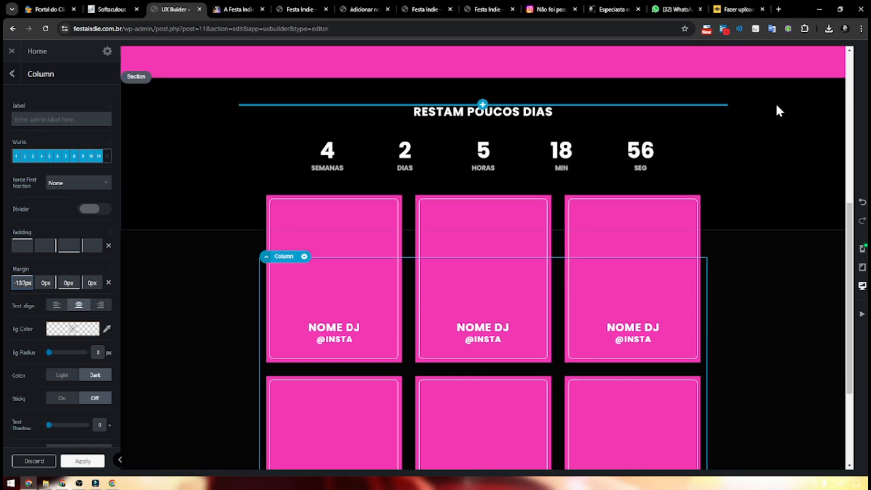
{"action": "left_click", "coordinate": [393, 104]}
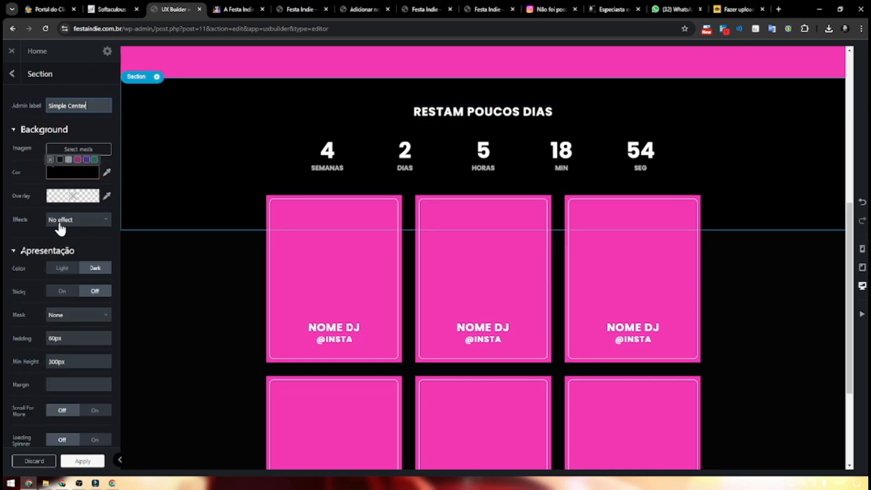
{"action": "scroll", "coordinate": [59, 236], "scroll_direction": "down", "scroll_amount": 1}
{"action": "left_click_drag", "start_coordinate": [73, 293], "coordinate": [73, 280]}
{"action": "key", "text": "ctrl+z"}
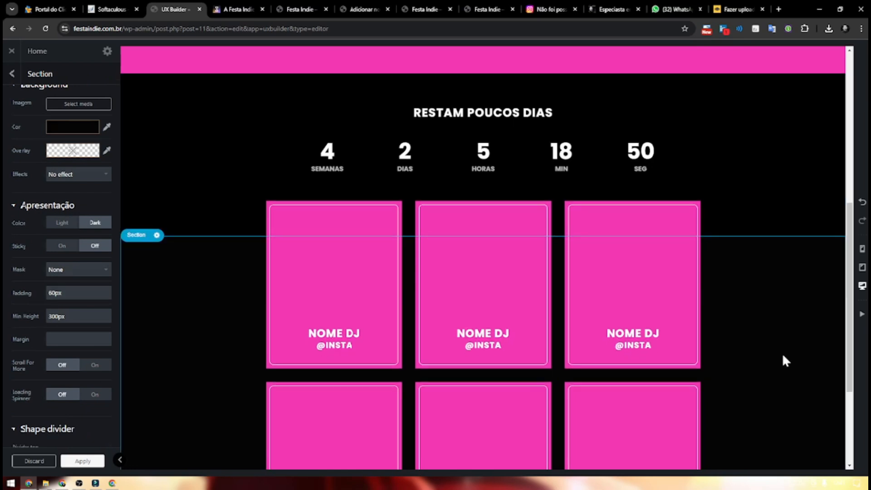
{"action": "scroll", "coordinate": [783, 353], "scroll_direction": "up", "scroll_amount": 3}
{"action": "scroll", "coordinate": [783, 353], "scroll_direction": "down", "scroll_amount": 6}
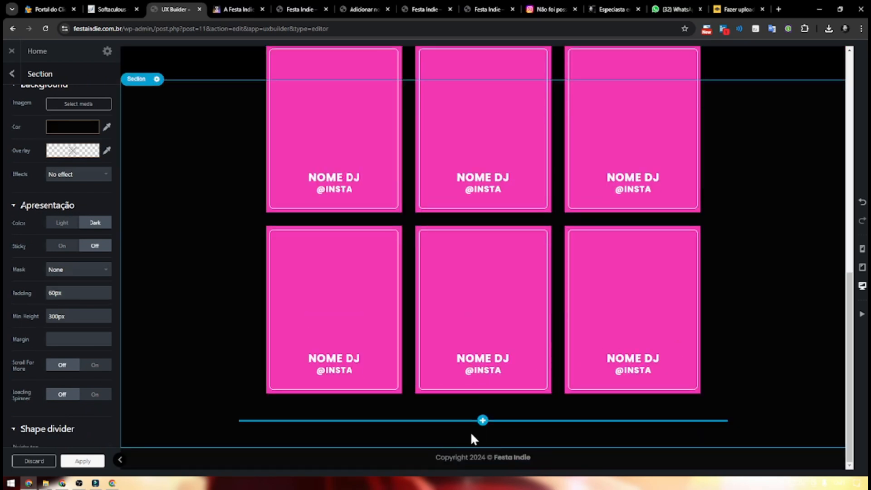
{"action": "scroll", "coordinate": [657, 186], "scroll_direction": "up", "scroll_amount": 10}
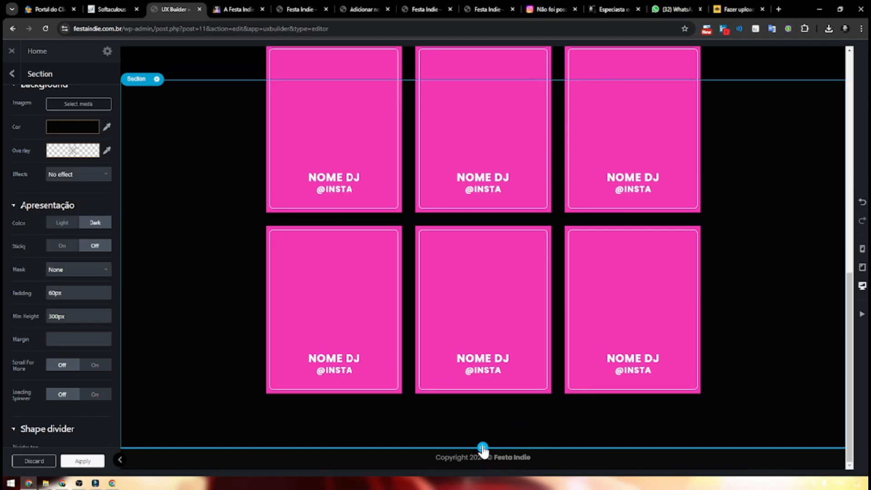
Step: Add a new three-column row below the DJ card section
{"action": "left_click", "coordinate": [482, 448]}
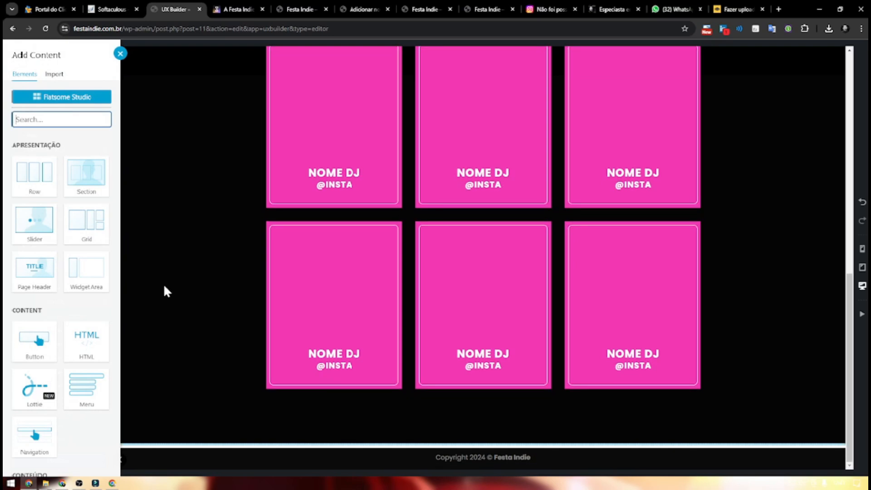
{"action": "left_click", "coordinate": [486, 435]}
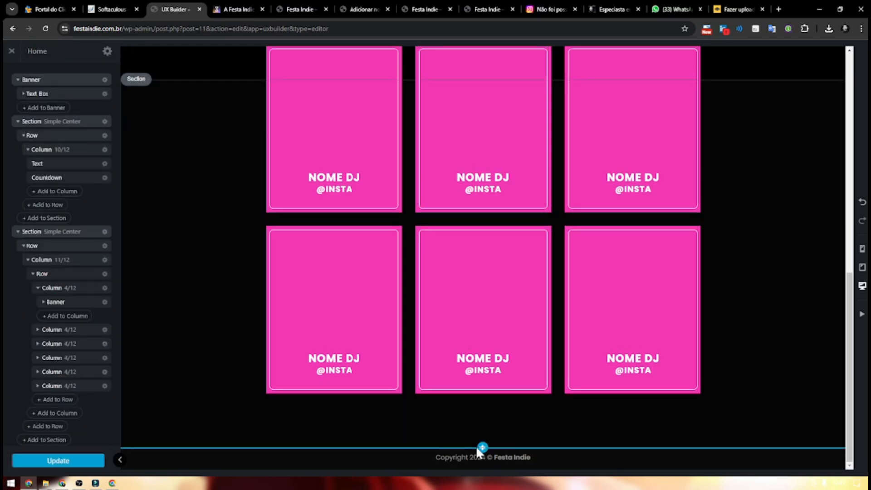
{"action": "left_click", "coordinate": [484, 449]}
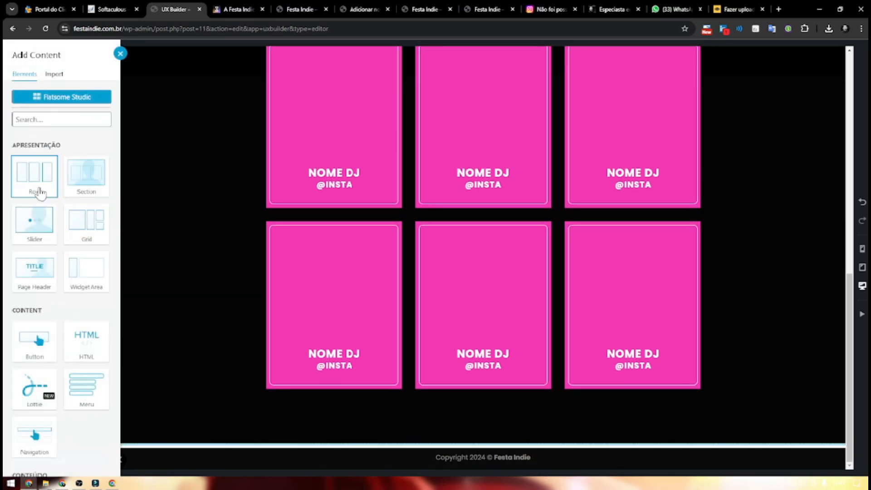
{"action": "left_click", "coordinate": [40, 193]}
Step: Delete two of the row's columns and set the remaining column to width 12/12
{"action": "left_click", "coordinate": [655, 430]}
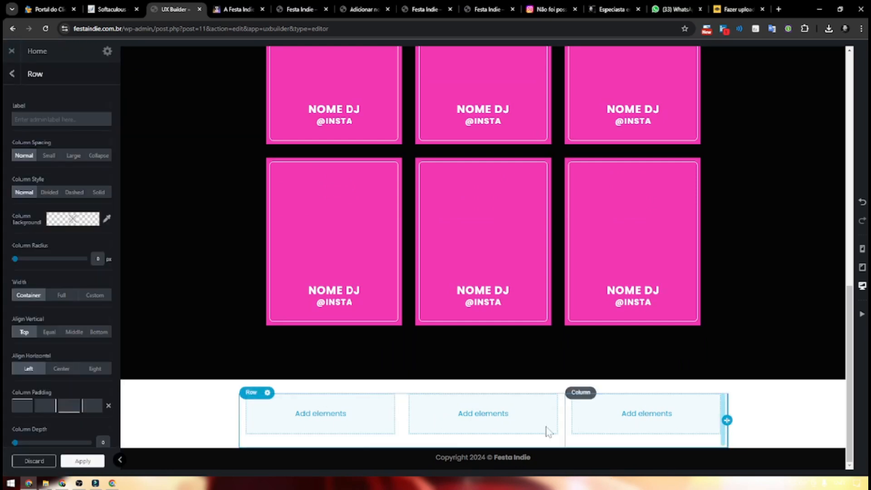
{"action": "right_click", "coordinate": [480, 406]}
{"action": "left_click", "coordinate": [482, 391]}
{"action": "right_click", "coordinate": [502, 403]}
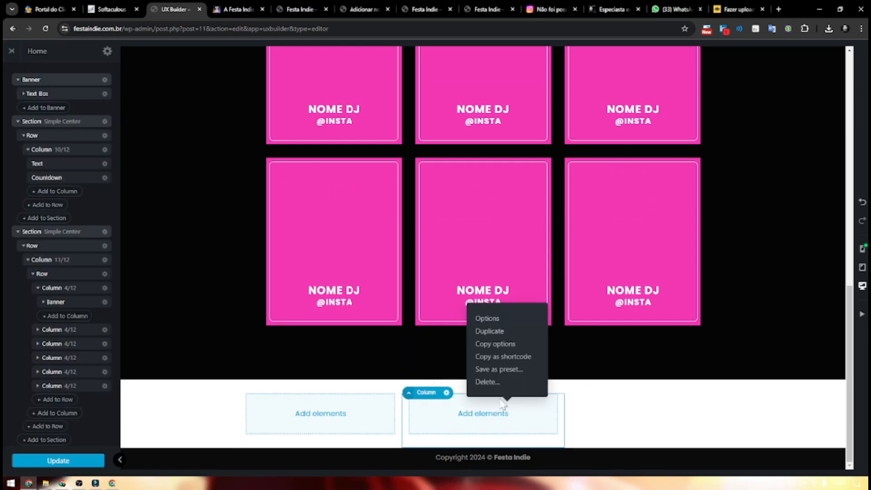
{"action": "right_click", "coordinate": [463, 415]}
{"action": "left_click", "coordinate": [444, 397]}
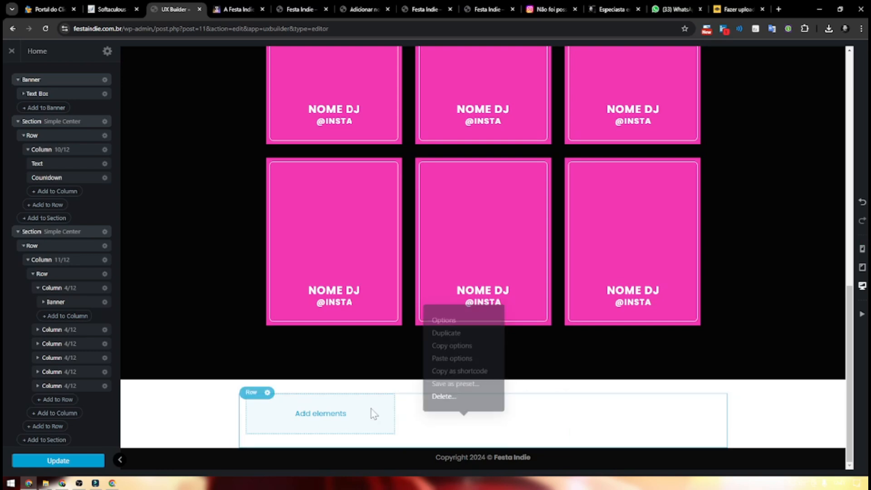
{"action": "left_click", "coordinate": [318, 412]}
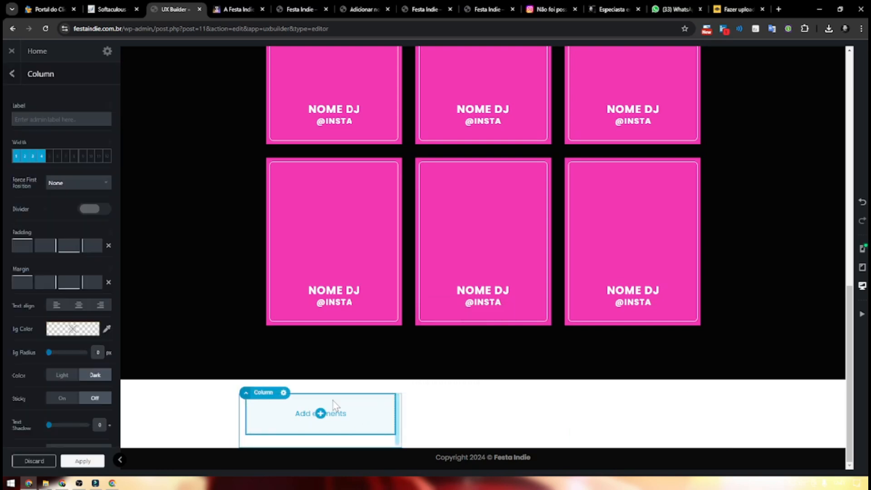
{"action": "left_click", "coordinate": [108, 156]}
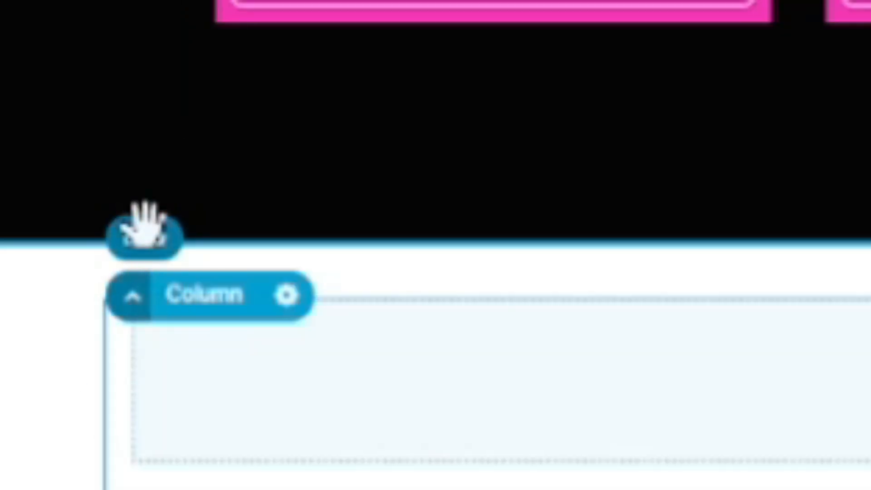
Step: Set the row to Full width with Collapse column spacing
{"action": "left_click", "coordinate": [146, 232]}
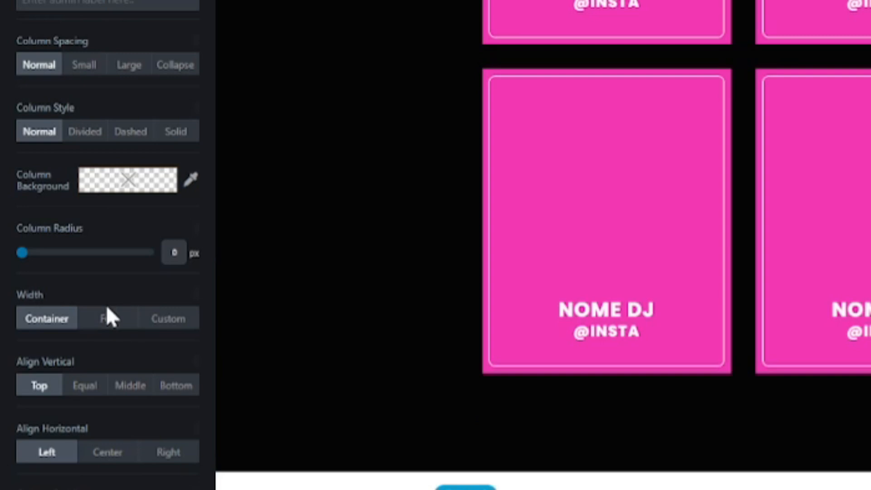
{"action": "left_click", "coordinate": [114, 317]}
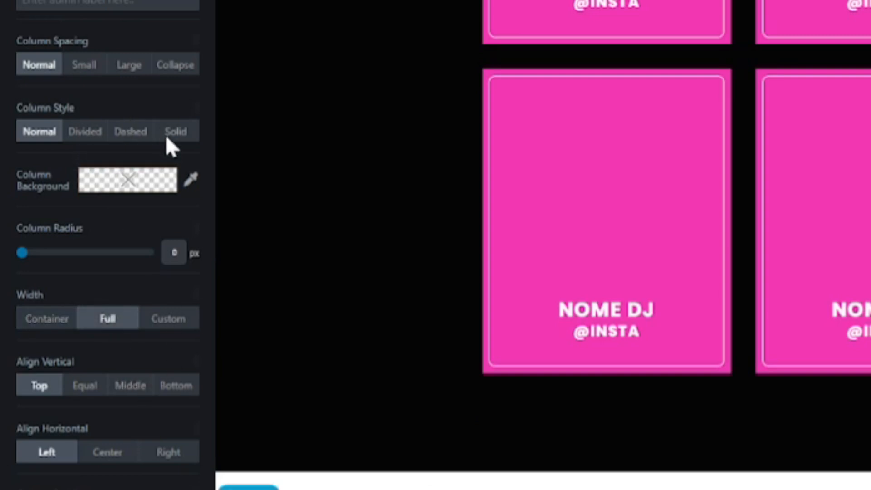
{"action": "left_click", "coordinate": [164, 68]}
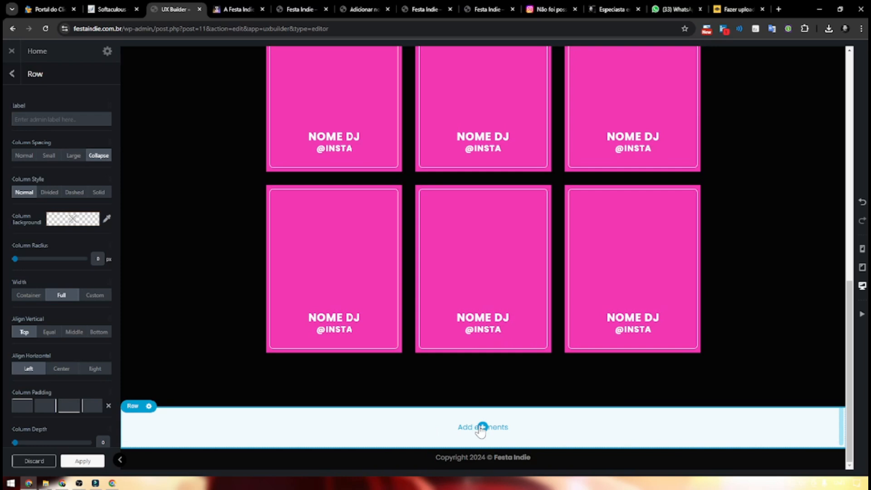
{"action": "left_click", "coordinate": [482, 429]}
{"action": "scroll", "coordinate": [69, 318], "scroll_direction": "down", "scroll_amount": 5}
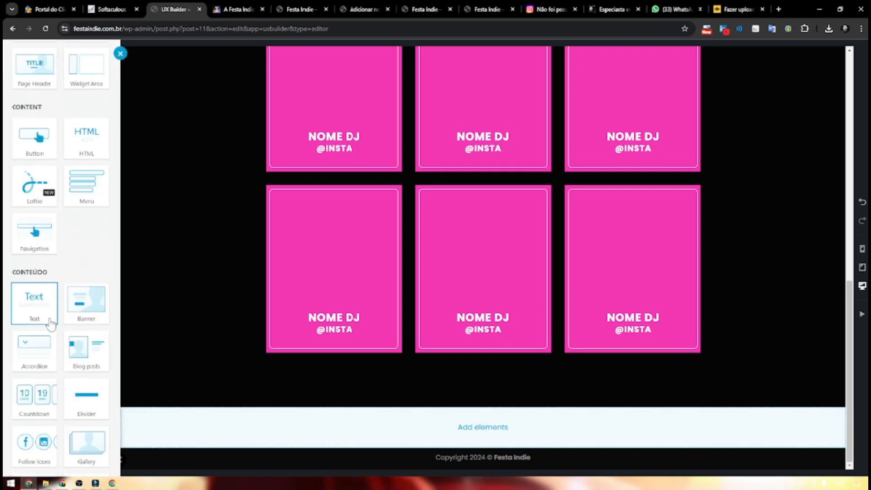
{"action": "scroll", "coordinate": [52, 323], "scroll_direction": "down", "scroll_amount": 3}
Step: Insert a Gallery element containing the four Festa Indie logo images from the Media Library
{"action": "left_click", "coordinate": [81, 313]}
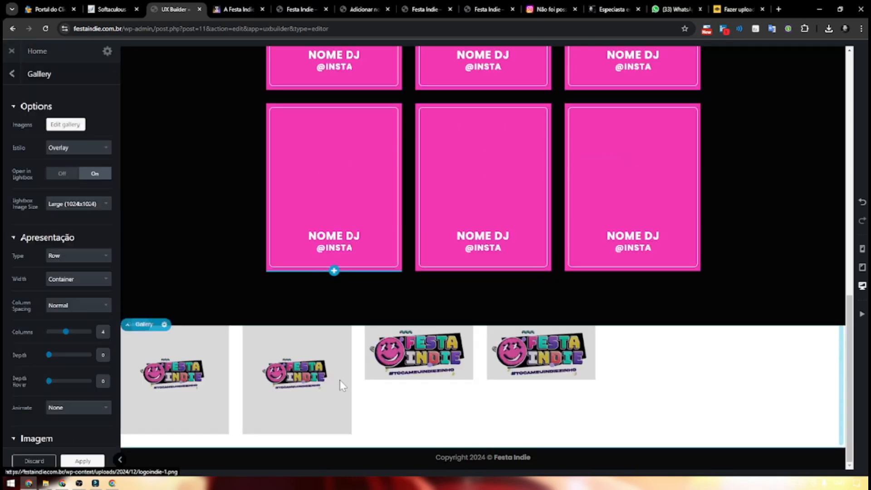
{"action": "left_click", "coordinate": [64, 125]}
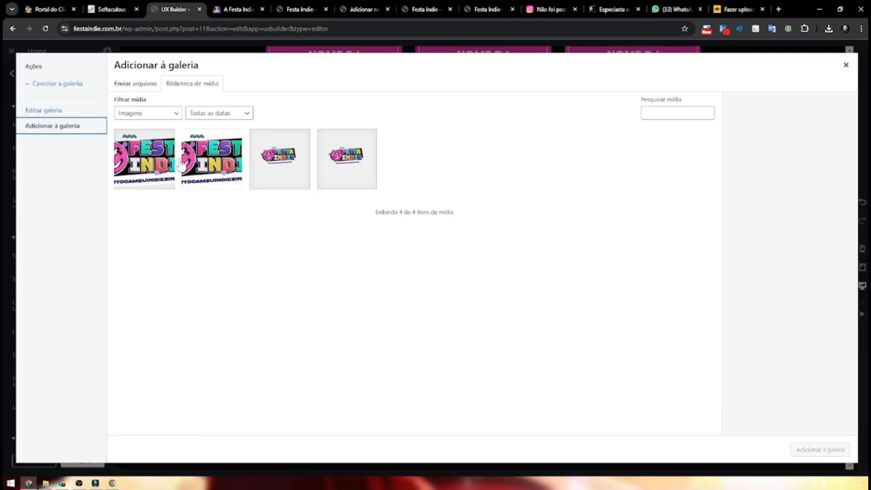
{"action": "left_click", "coordinate": [187, 166]}
{"action": "left_click", "coordinate": [162, 184]}
{"action": "left_click", "coordinate": [279, 159]}
{"action": "left_click", "coordinate": [350, 169]}
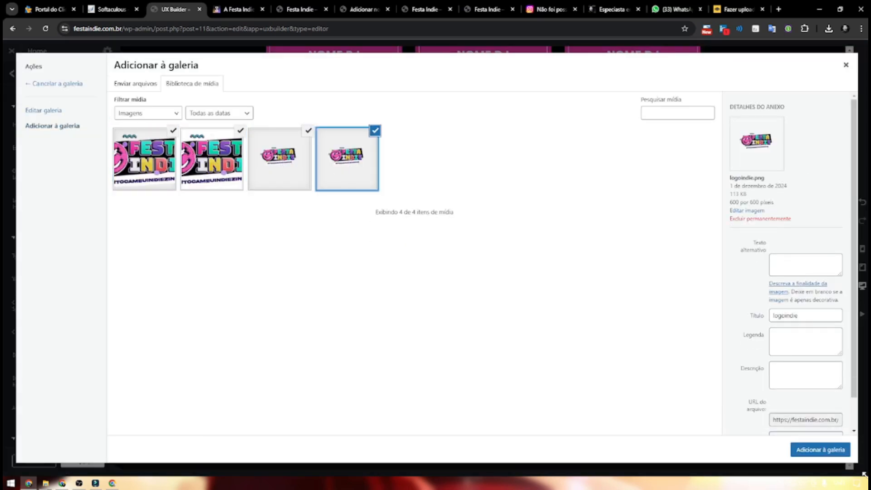
{"action": "left_click", "coordinate": [829, 451]}
{"action": "left_click", "coordinate": [840, 450]}
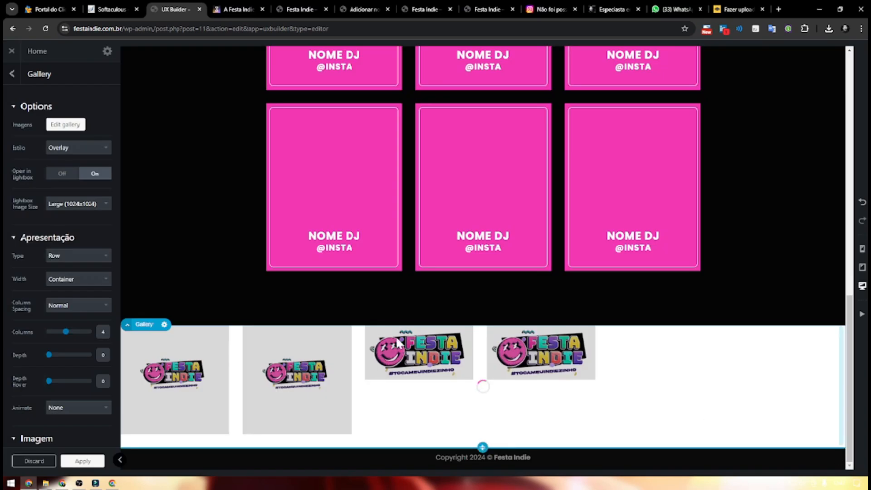
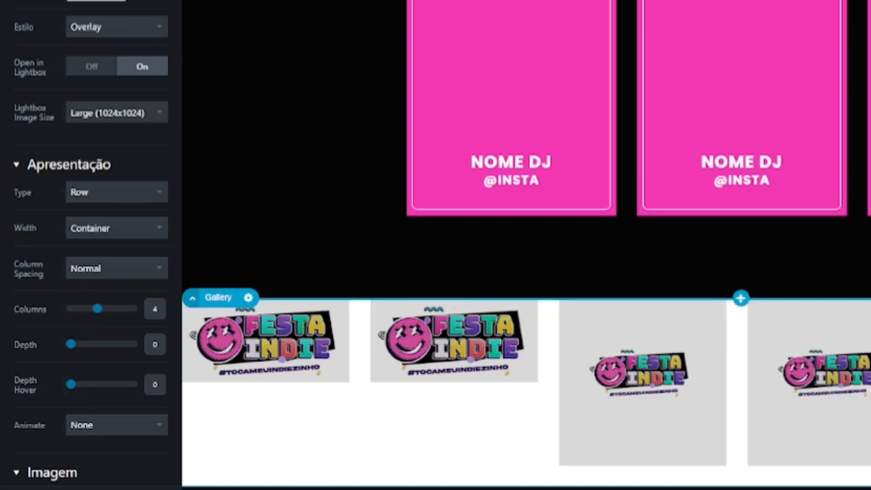
Step: Set the logo gallery to Full Width with Collapse column spacing
{"action": "left_click", "coordinate": [102, 227]}
{"action": "left_click", "coordinate": [107, 266]}
{"action": "left_click", "coordinate": [108, 264]}
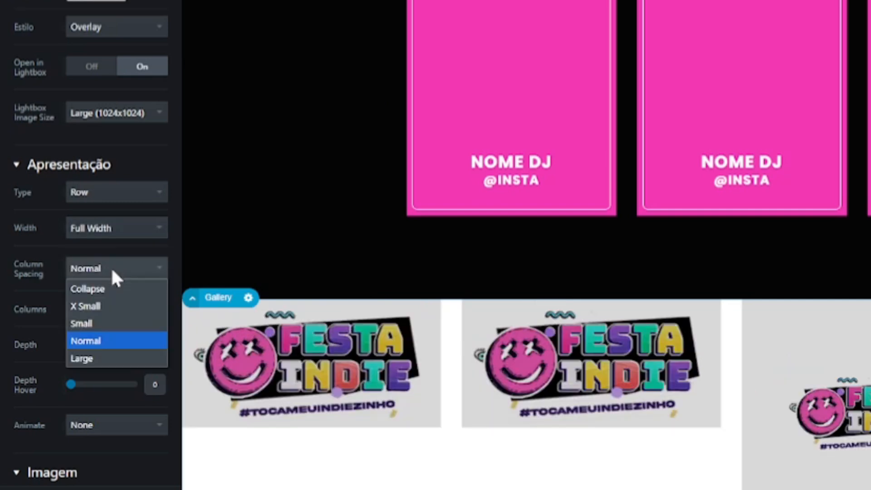
{"action": "left_click", "coordinate": [113, 293]}
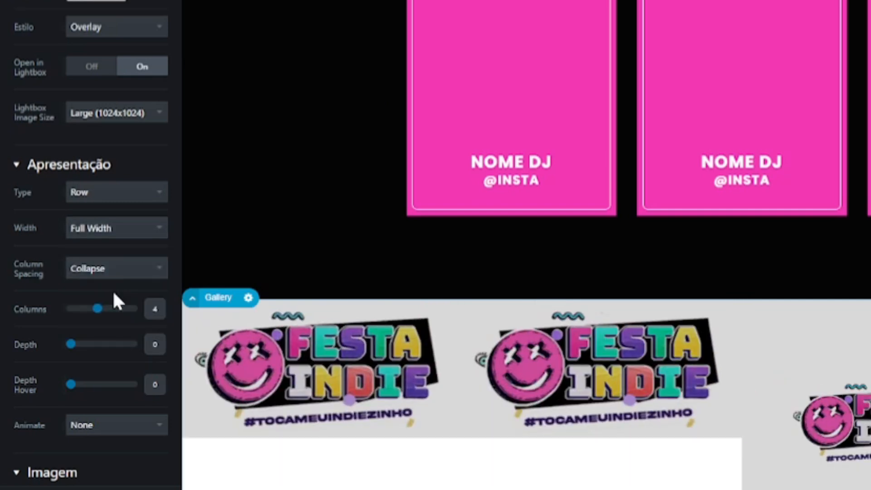
{"action": "scroll", "coordinate": [112, 291], "scroll_direction": "down", "scroll_amount": 5}
{"action": "scroll", "coordinate": [597, 381], "scroll_direction": "down", "scroll_amount": 1}
{"action": "scroll", "coordinate": [597, 381], "scroll_direction": "down", "scroll_amount": 2}
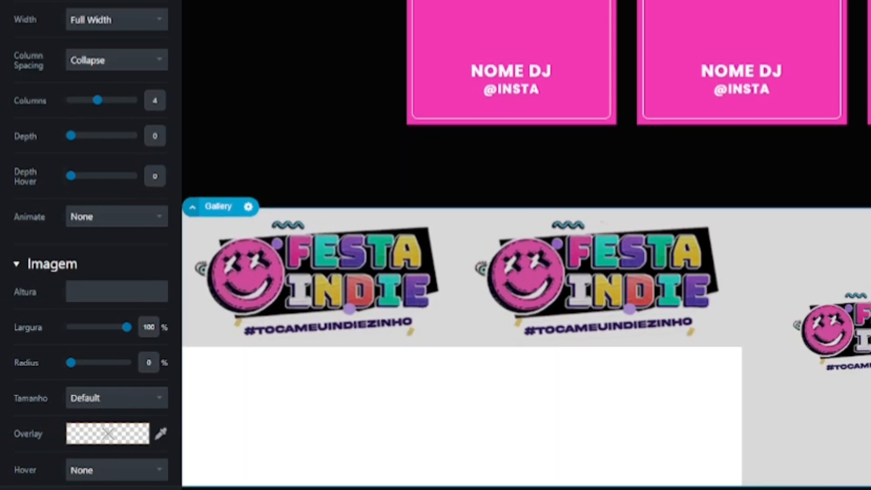
Step: Give the gallery's column a -8px bottom margin
{"action": "mouse_move", "coordinate": [91, 291]}
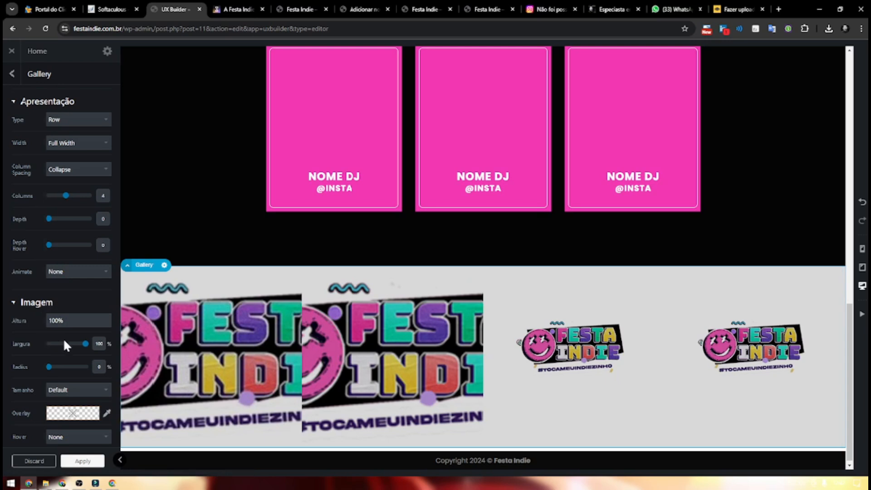
{"action": "left_click", "coordinate": [698, 471]}
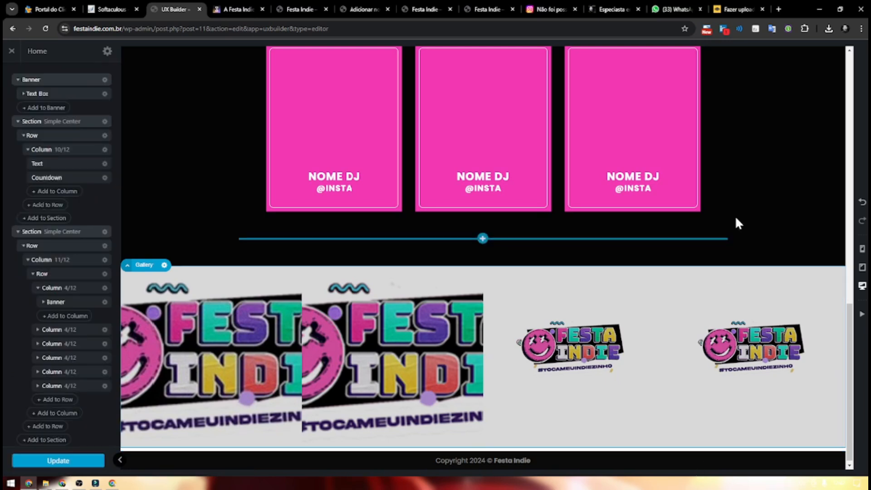
{"action": "left_click", "coordinate": [791, 194]}
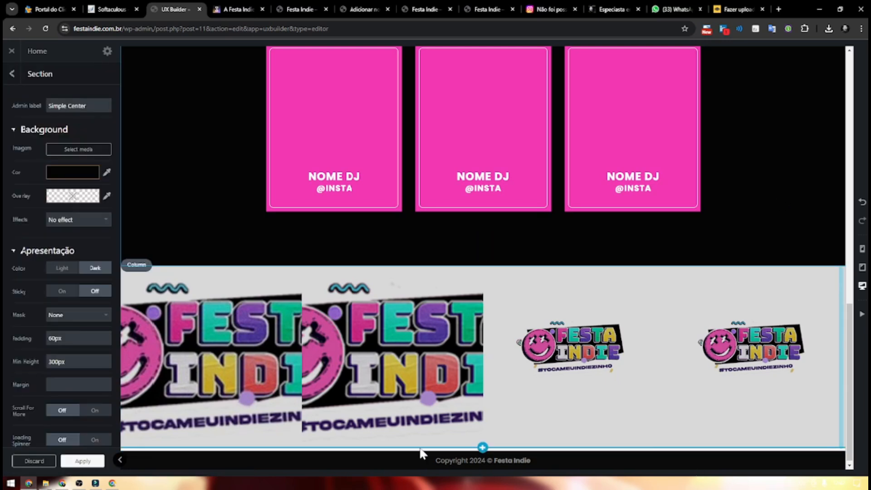
{"action": "left_click", "coordinate": [166, 289]}
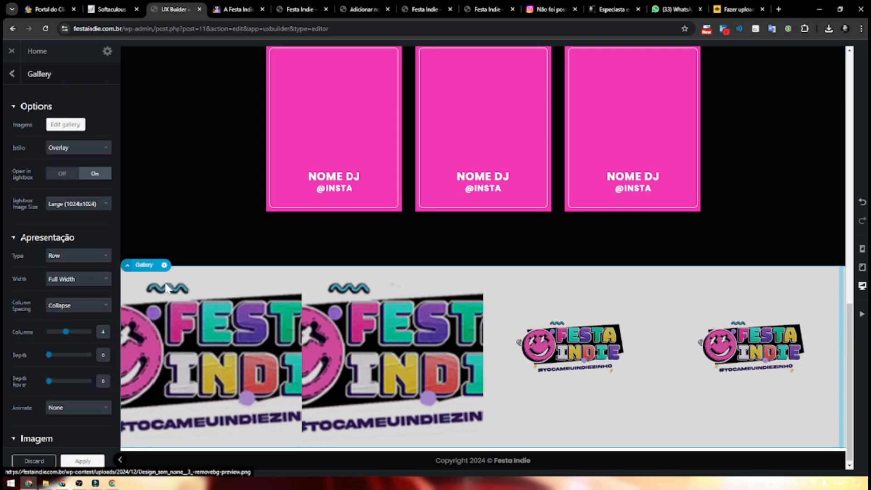
{"action": "left_click", "coordinate": [133, 251]}
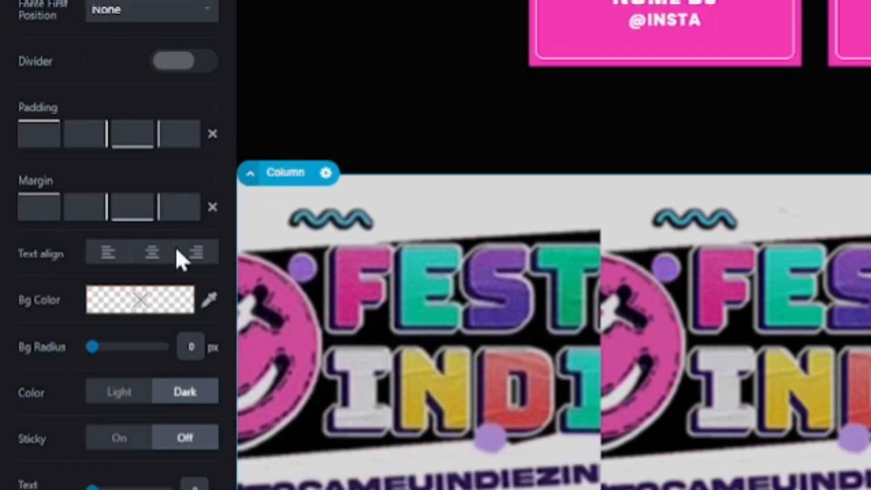
{"action": "type", "text": "-8"}
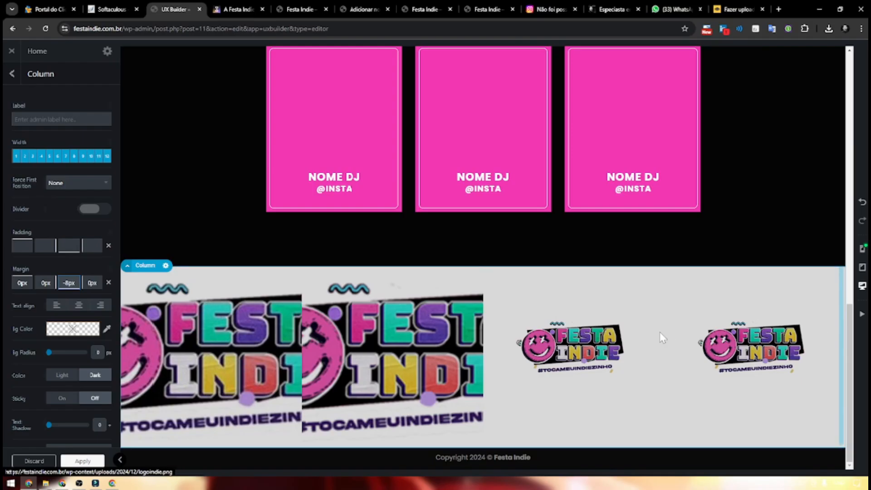
{"action": "left_click", "coordinate": [660, 332]}
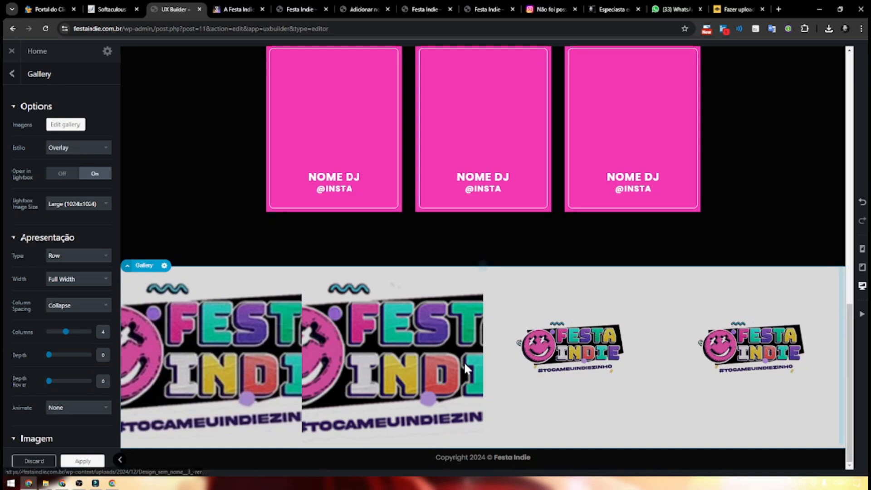
{"action": "scroll", "coordinate": [703, 357], "scroll_direction": "up", "scroll_amount": 10}
{"action": "scroll", "coordinate": [703, 353], "scroll_direction": "up", "scroll_amount": 1}
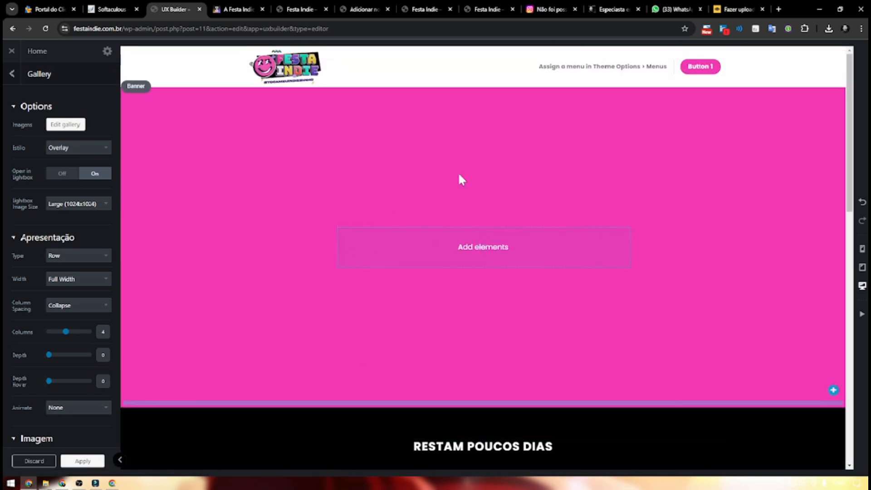
{"action": "scroll", "coordinate": [522, 313], "scroll_direction": "down", "scroll_amount": 5}
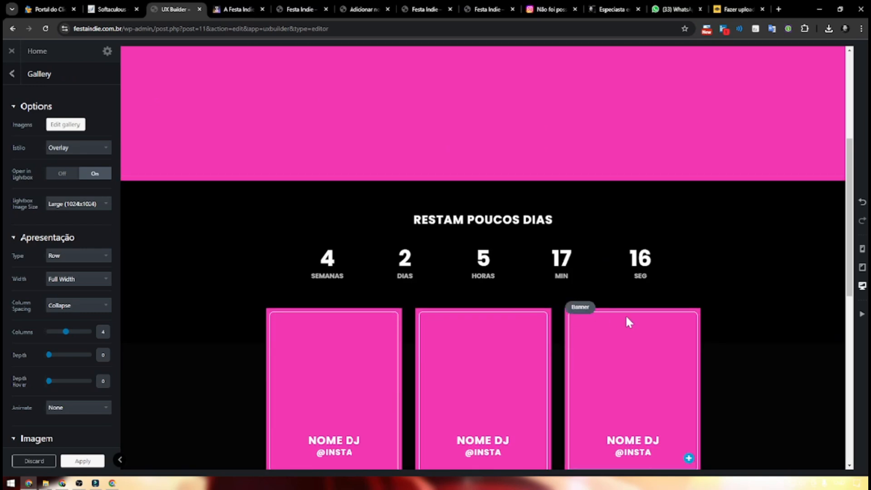
{"action": "scroll", "coordinate": [526, 132], "scroll_direction": "down", "scroll_amount": 7}
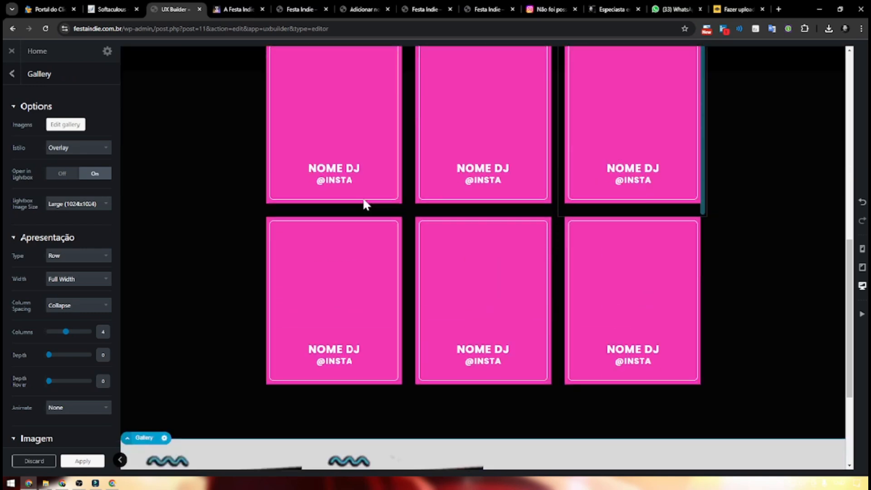
{"action": "scroll", "coordinate": [818, 378], "scroll_direction": "down", "scroll_amount": 5}
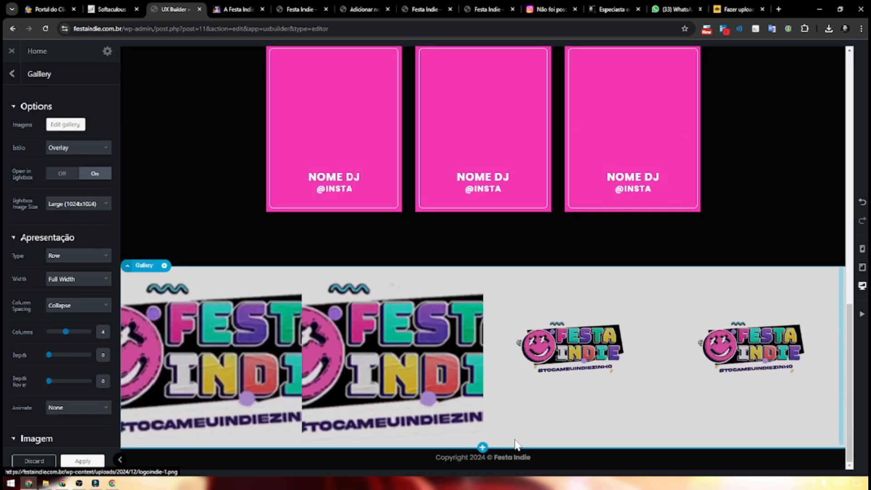
Step: Select the exclusive cups-sale announcement line on the event page
{"action": "left_click", "coordinate": [228, 12]}
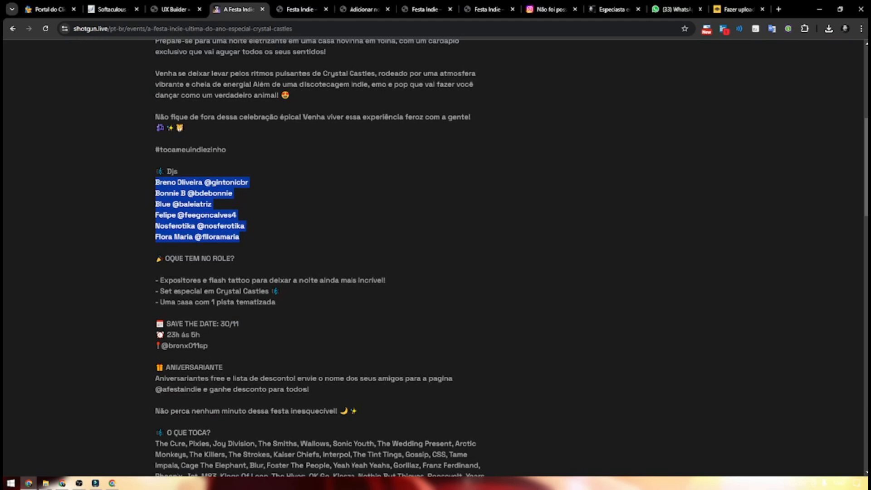
{"action": "scroll", "coordinate": [330, 283], "scroll_direction": "down", "scroll_amount": 7}
{"action": "triple_click", "coordinate": [366, 274]}
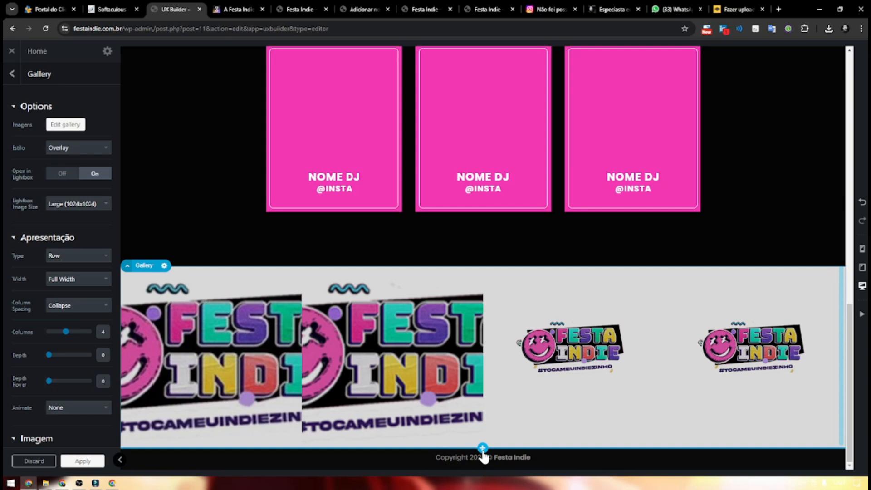
Step: Add a pink Banner below the gallery and paste in the cups-sale announcement
{"action": "left_click", "coordinate": [482, 448]}
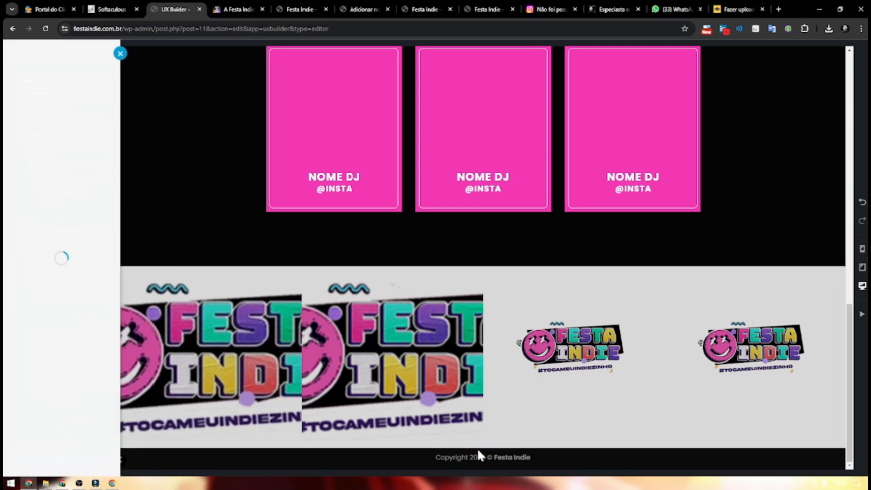
{"action": "scroll", "coordinate": [61, 227], "scroll_direction": "down", "scroll_amount": 4}
{"action": "left_click", "coordinate": [86, 302]}
{"action": "scroll", "coordinate": [335, 383], "scroll_direction": "down", "scroll_amount": 4}
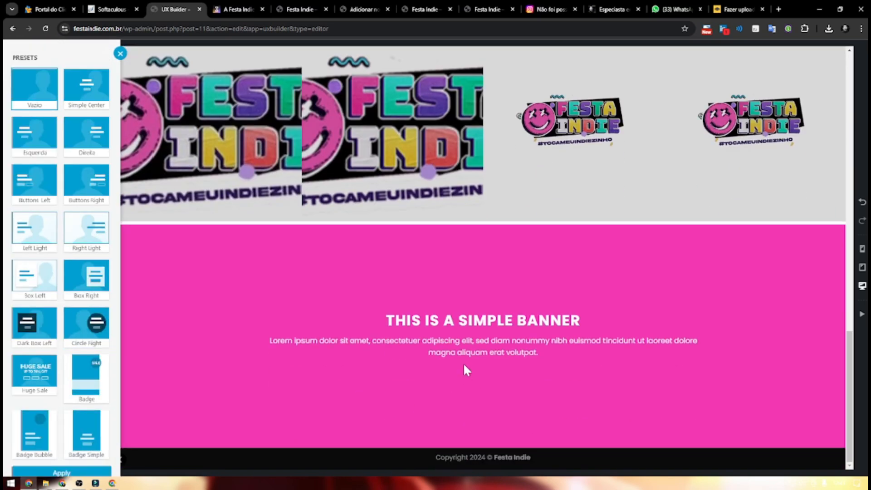
{"action": "left_click", "coordinate": [466, 361]}
{"action": "left_click", "coordinate": [478, 345]}
{"action": "left_click", "coordinate": [86, 211]}
{"action": "key", "text": "ctrl+a"}
{"action": "type", "text": "<p>🏆 TEREMOS UMA VENDA DE COPOS EXCLUSIVOS DA FESTA INDIE NO LOCAL!🏆</p>"}
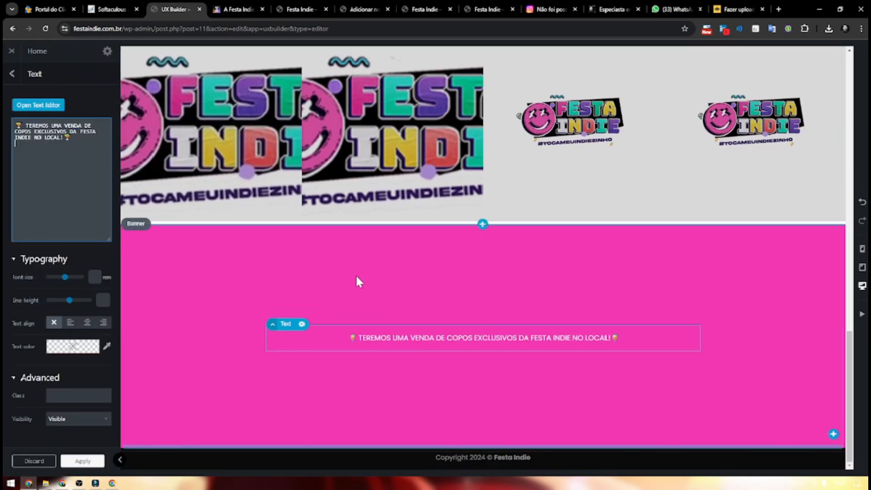
Step: Format the announcement as a Título 3 heading and widen its text box to one line
{"action": "left_click", "coordinate": [39, 104]}
{"action": "key", "text": "ctrl+a"}
{"action": "left_click", "coordinate": [81, 85]}
{"action": "left_click", "coordinate": [112, 155]}
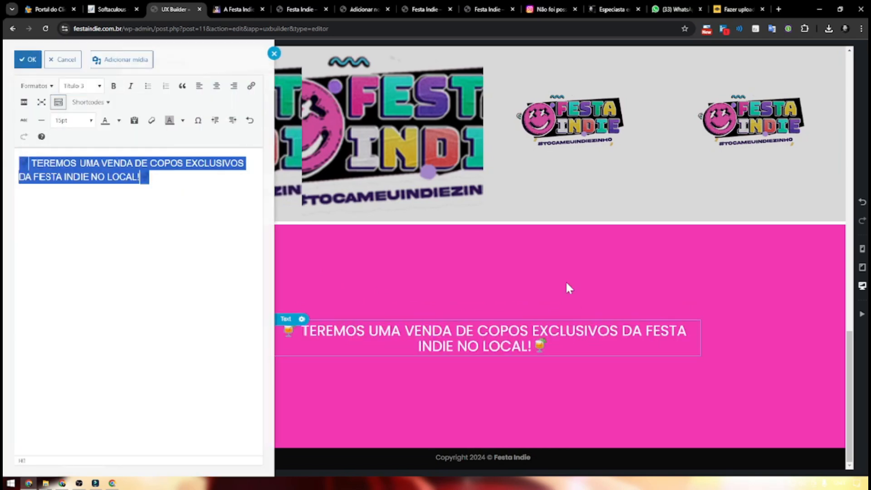
{"action": "left_click", "coordinate": [693, 330]}
{"action": "left_click_drag", "start_coordinate": [704, 333], "coordinate": [791, 334]}
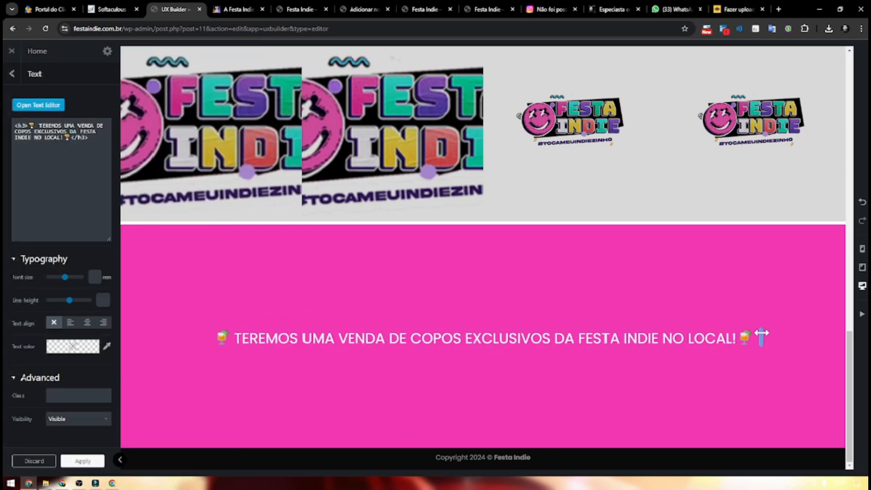
Step: Set the banner height to 148px
{"action": "left_click", "coordinate": [527, 270]}
{"action": "left_click", "coordinate": [78, 148]}
{"action": "type", "text": "431px"}
{"action": "left_click_drag", "start_coordinate": [80, 200], "coordinate": [138, 311]}
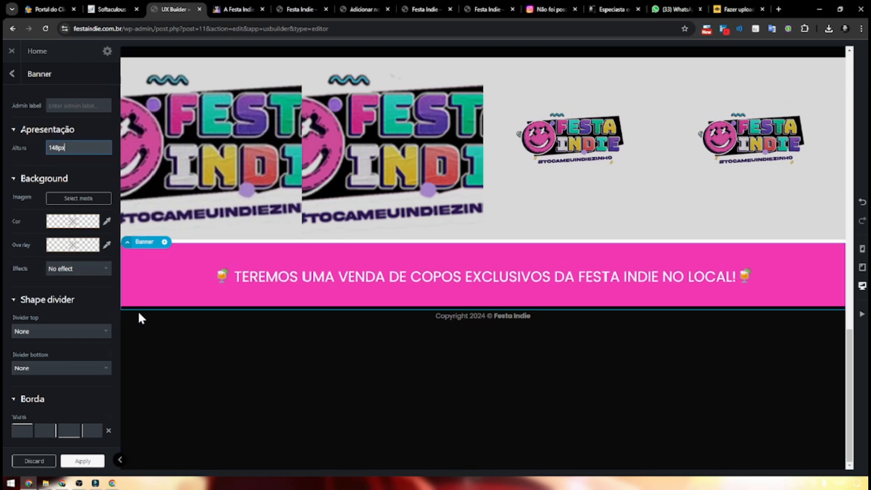
{"action": "scroll", "coordinate": [139, 314], "scroll_direction": "up", "scroll_amount": 3}
Step: Shrink the announcement text to a 0.75 rem font size
{"action": "left_click", "coordinate": [322, 385]}
{"action": "left_click", "coordinate": [322, 385]}
{"action": "left_click", "coordinate": [229, 388]}
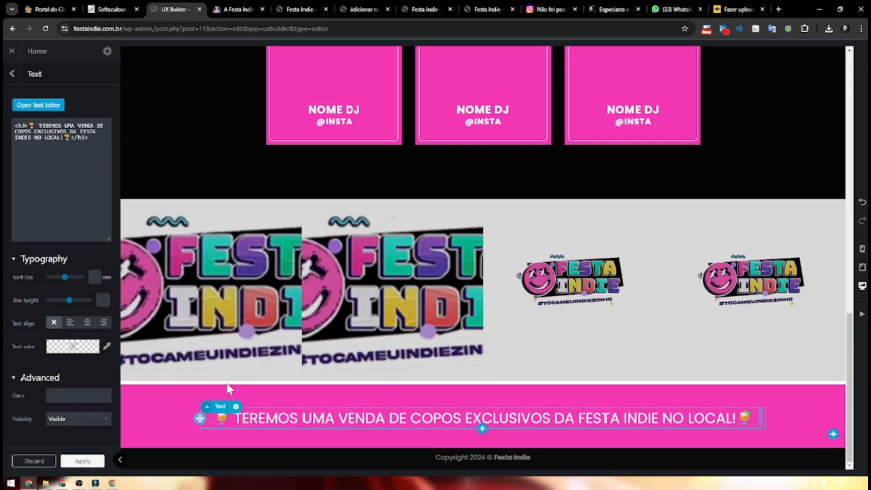
{"action": "left_click_drag", "start_coordinate": [64, 283], "coordinate": [50, 280]}
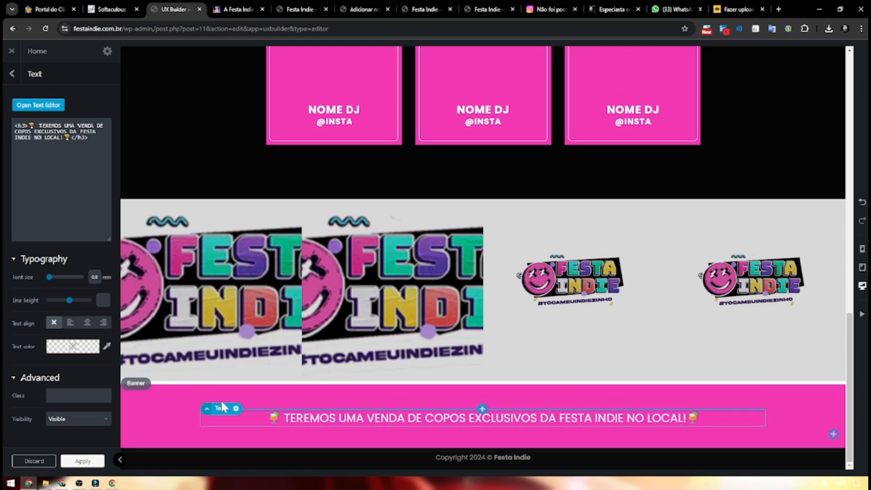
{"action": "left_click", "coordinate": [186, 397]}
{"action": "scroll", "coordinate": [552, 381], "scroll_direction": "up", "scroll_amount": 6}
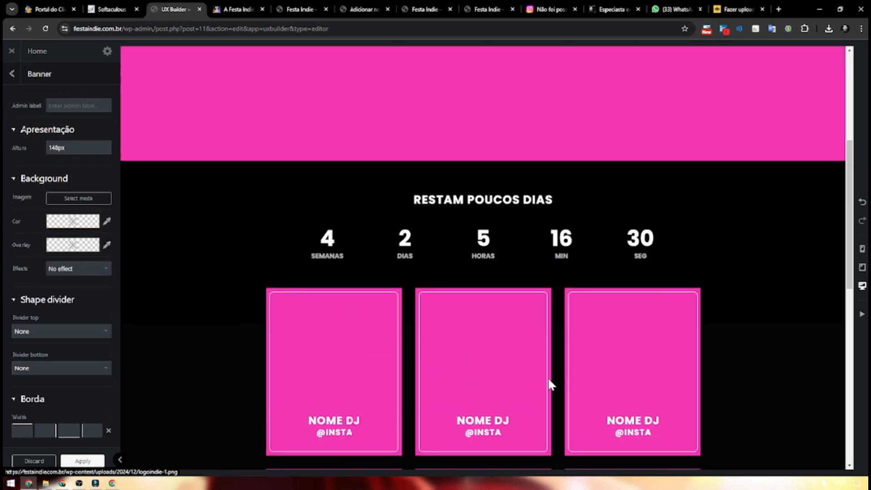
{"action": "scroll", "coordinate": [457, 385], "scroll_direction": "down", "scroll_amount": 1}
{"action": "left_click", "coordinate": [233, 262]}
{"action": "scroll", "coordinate": [549, 467], "scroll_direction": "down", "scroll_amount": 8}
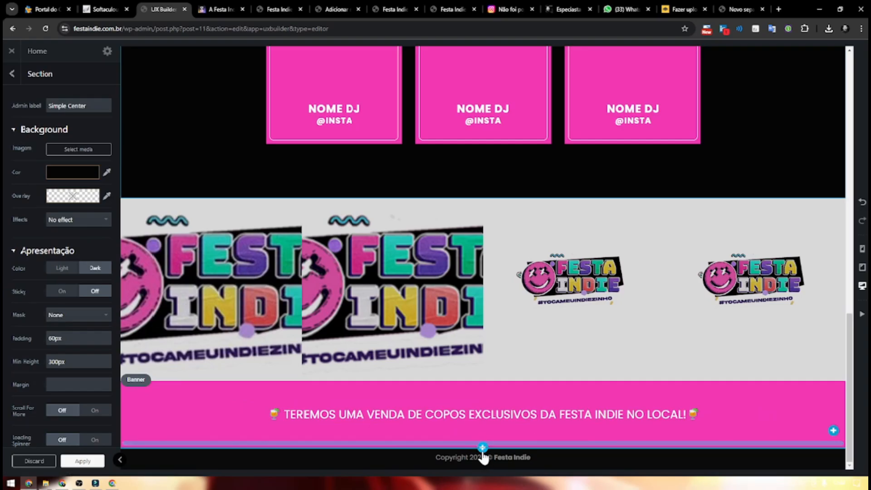
Step: Move the DJ cards section below the cups-sale banner, just above the footer
{"action": "left_click", "coordinate": [483, 448]}
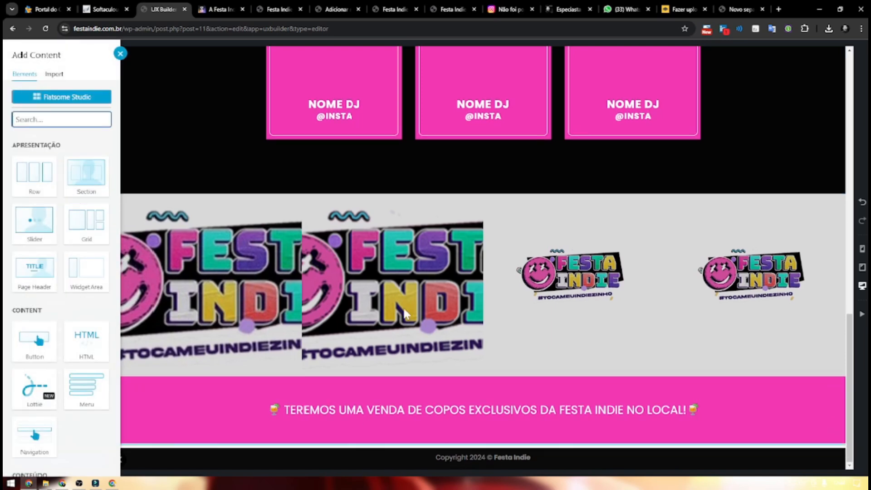
{"action": "key", "text": "Escape"}
{"action": "scroll", "coordinate": [278, 228], "scroll_direction": "up", "scroll_amount": 6}
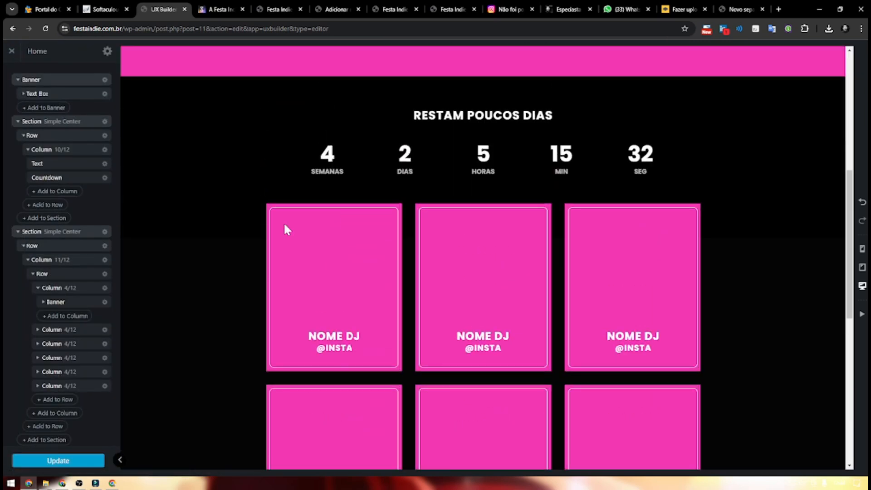
{"action": "right_click", "coordinate": [144, 176]}
{"action": "left_click", "coordinate": [155, 192]}
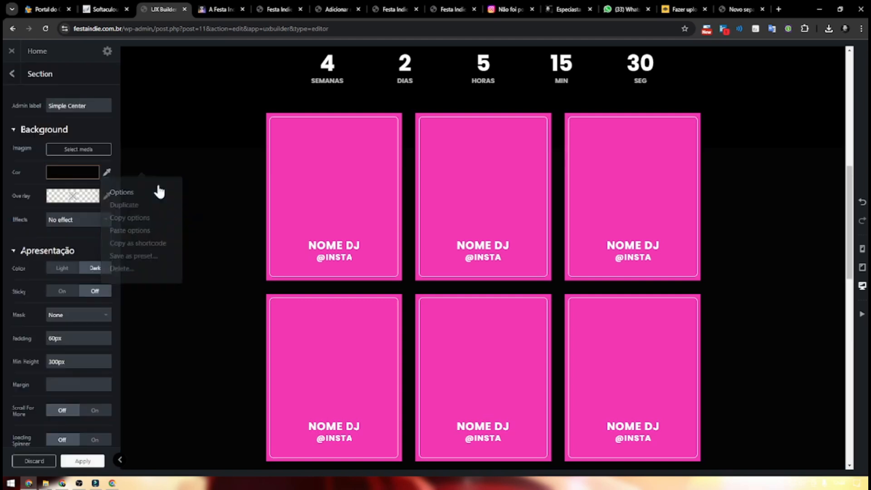
{"action": "scroll", "coordinate": [448, 385], "scroll_direction": "down", "scroll_amount": 9}
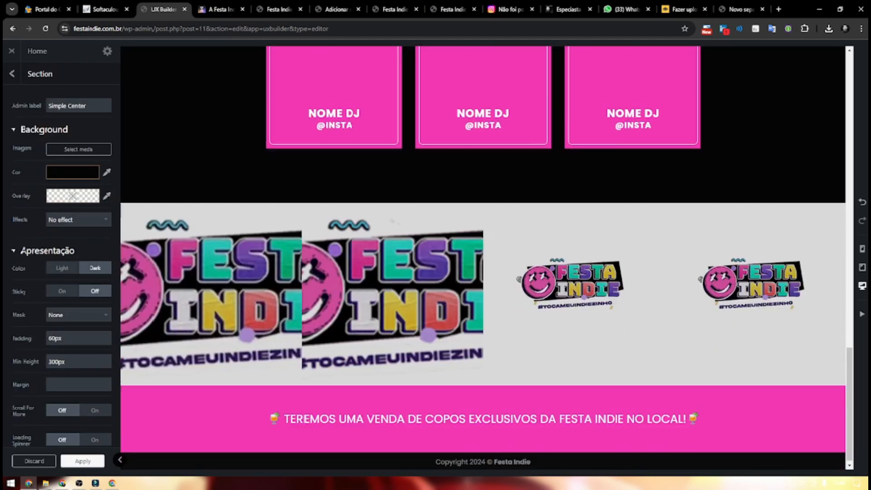
{"action": "left_click_drag", "start_coordinate": [448, 385], "coordinate": [472, 432]}
{"action": "scroll", "coordinate": [504, 408], "scroll_direction": "up", "scroll_amount": 2}
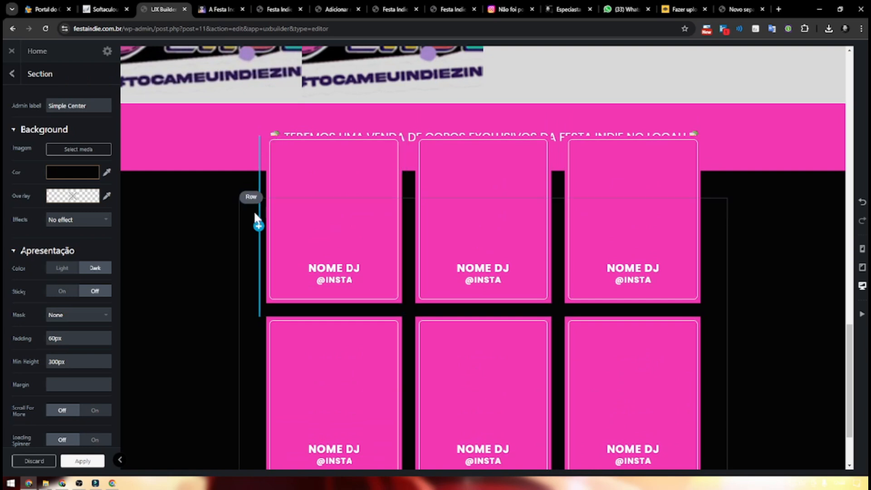
Step: Change the DJ cards' parent column top margin from -137px to 0
{"action": "left_click", "coordinate": [253, 209]}
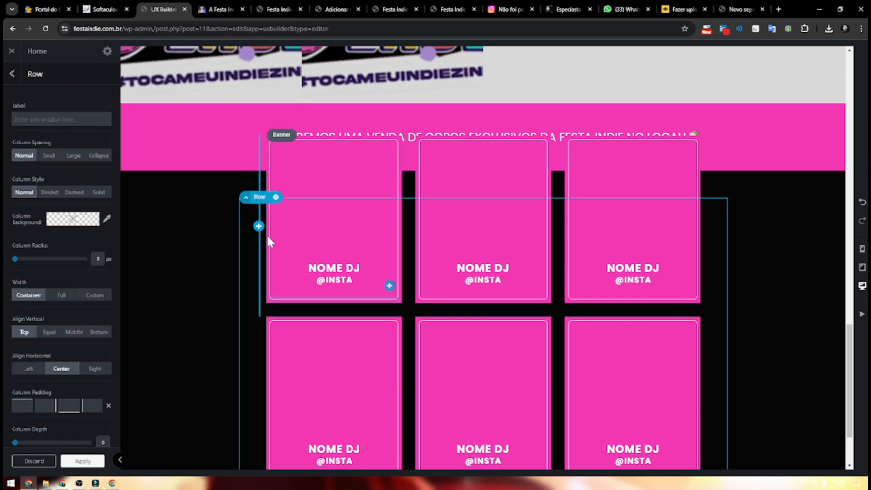
{"action": "left_click", "coordinate": [268, 227]}
{"action": "left_click", "coordinate": [261, 204]}
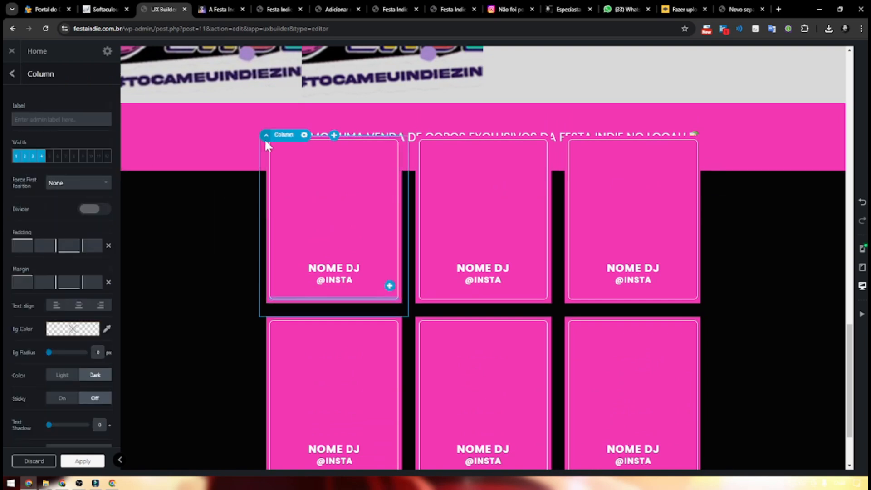
{"action": "left_click", "coordinate": [270, 110]}
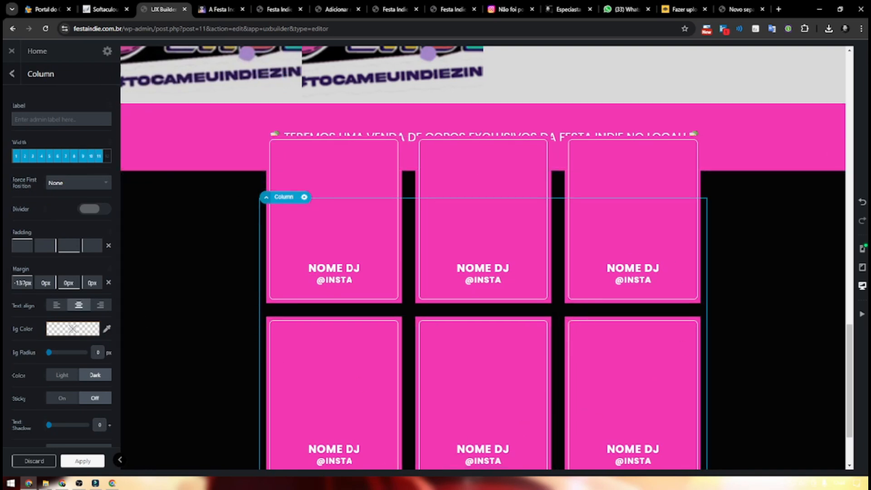
{"action": "type", "text": "-0"}
{"action": "left_click", "coordinate": [730, 320]}
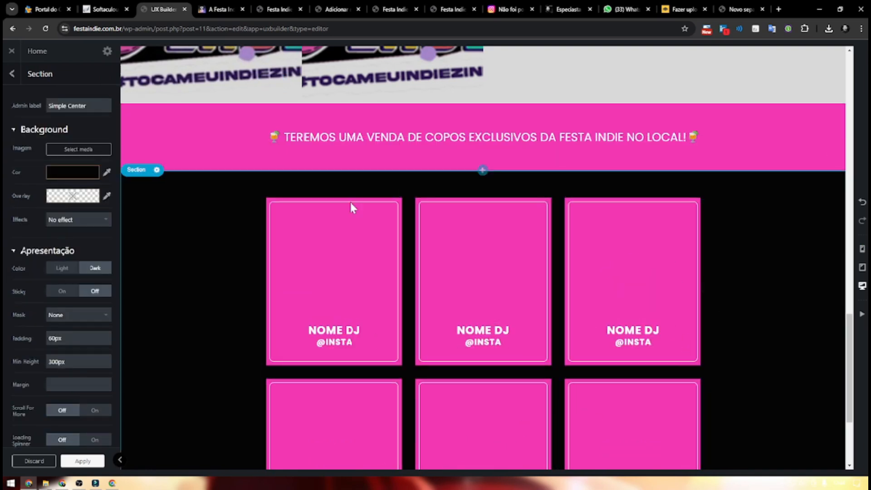
{"action": "scroll", "coordinate": [570, 309], "scroll_direction": "up", "scroll_amount": 10}
Step: Move the heading into the DJ cards column and set the column color to Light
{"action": "scroll", "coordinate": [499, 213], "scroll_direction": "up", "scroll_amount": 5}
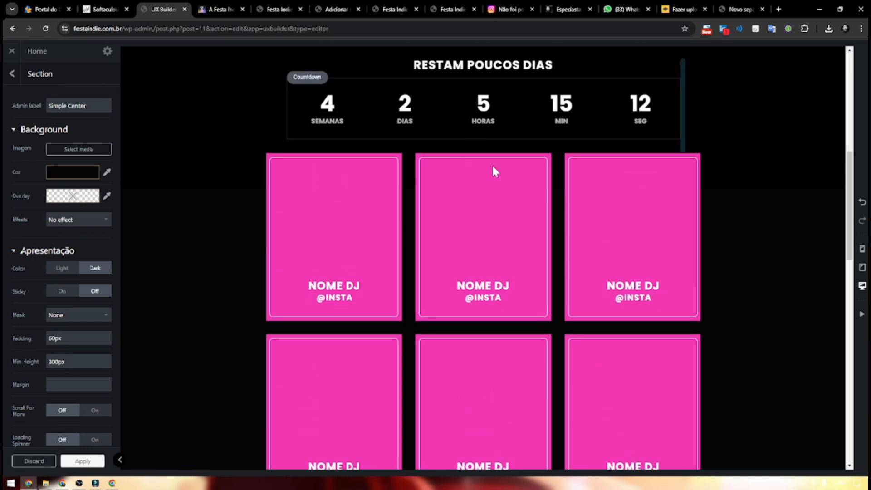
{"action": "left_click_drag", "start_coordinate": [533, 247], "coordinate": [447, 170]}
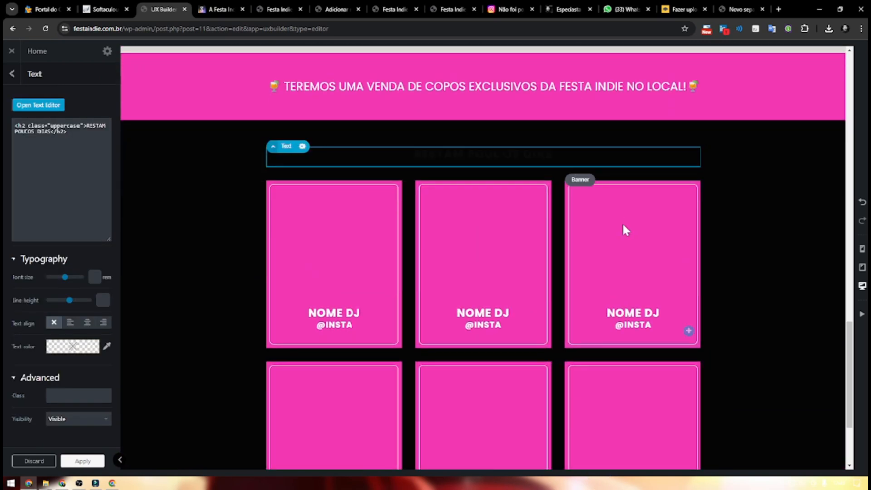
{"action": "left_click", "coordinate": [273, 148]}
{"action": "left_click", "coordinate": [64, 376]}
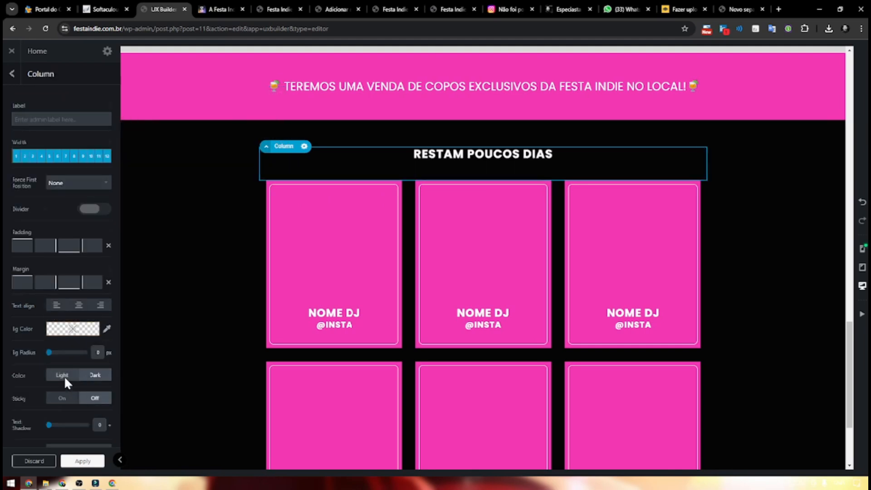
Step: Set the heading font size to 1.7 rem
{"action": "left_click", "coordinate": [486, 162]}
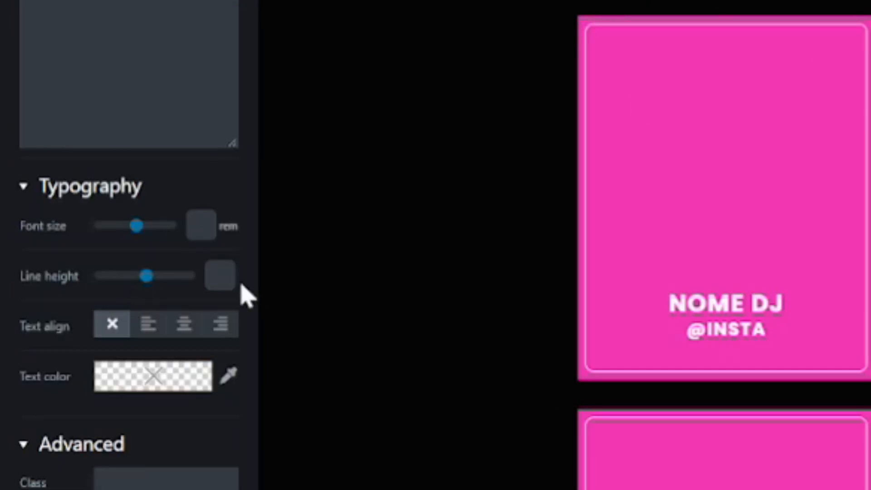
{"action": "left_click_drag", "start_coordinate": [141, 227], "coordinate": [120, 227]}
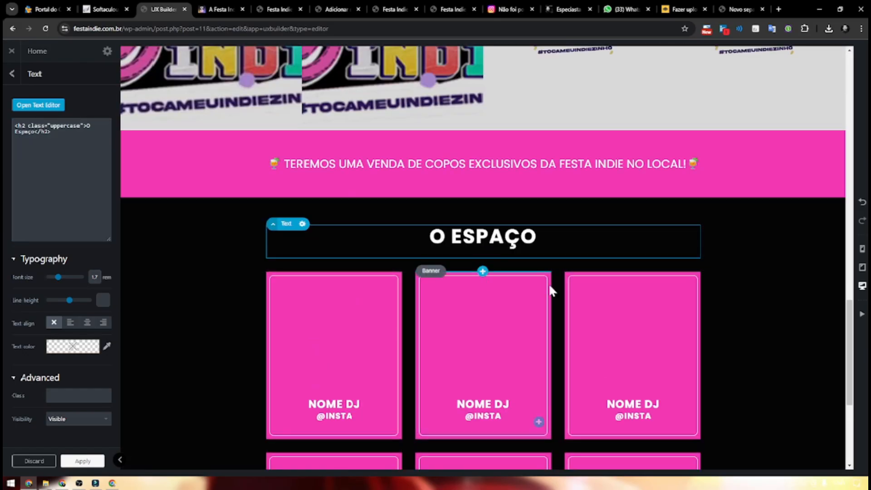
{"action": "scroll", "coordinate": [549, 283], "scroll_direction": "down", "scroll_amount": 2}
{"action": "scroll", "coordinate": [541, 281], "scroll_direction": "up", "scroll_amount": 2}
{"action": "scroll", "coordinate": [379, 311], "scroll_direction": "down", "scroll_amount": 4}
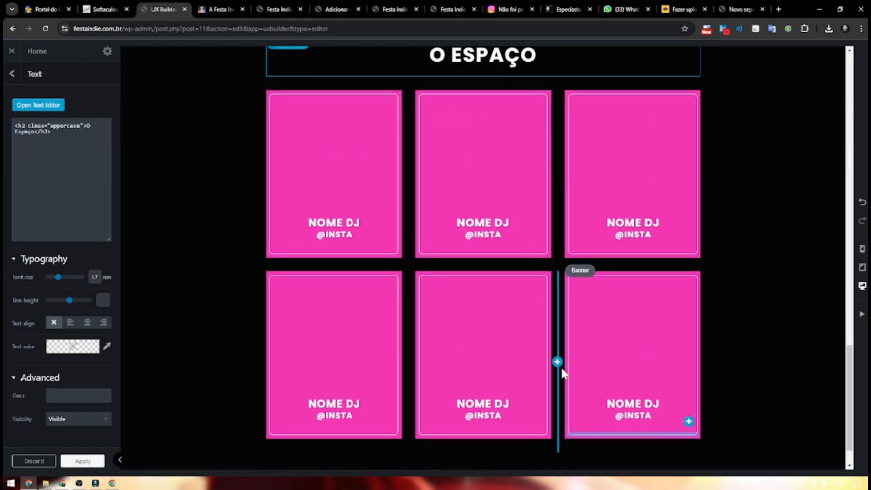
{"action": "scroll", "coordinate": [604, 329], "scroll_direction": "up", "scroll_amount": 2}
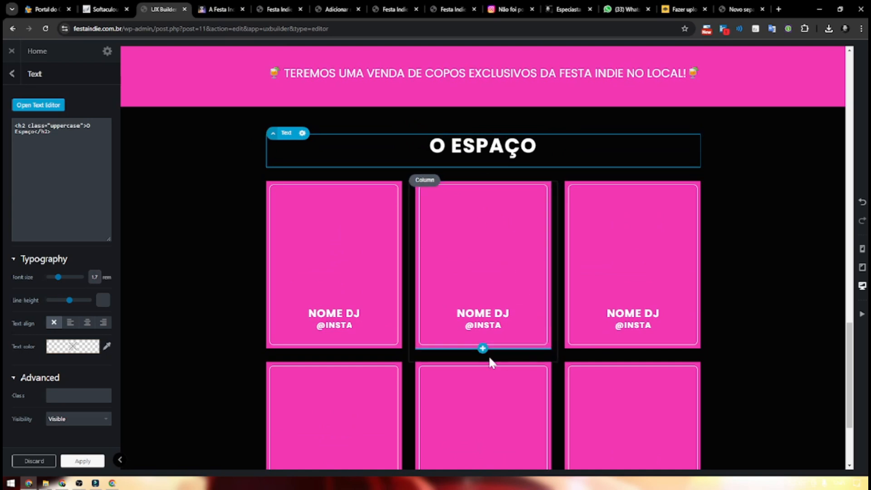
{"action": "scroll", "coordinate": [489, 356], "scroll_direction": "down", "scroll_amount": 2}
{"action": "right_click", "coordinate": [289, 313]}
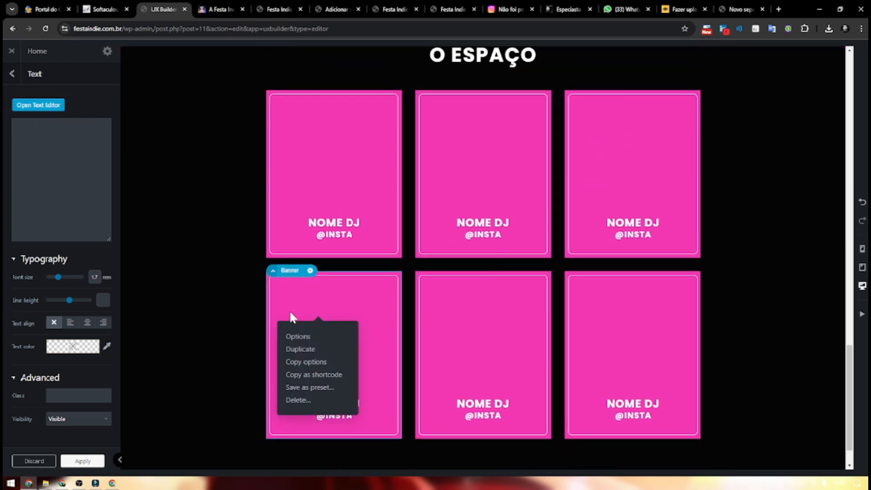
Step: Delete the three bottom-row DJ card columns, leaving three cards
{"action": "left_click", "coordinate": [274, 272]}
{"action": "left_click", "coordinate": [275, 256]}
{"action": "left_click", "coordinate": [303, 271]}
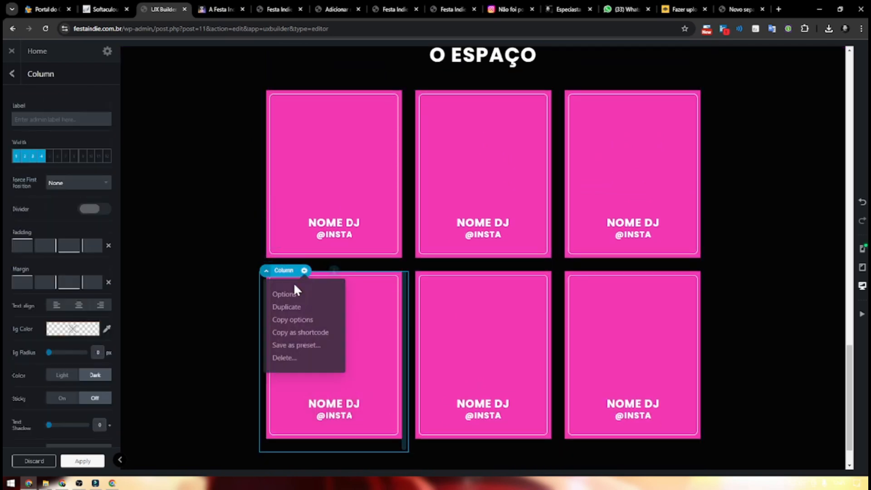
{"action": "left_click", "coordinate": [286, 358]}
{"action": "right_click", "coordinate": [305, 300]}
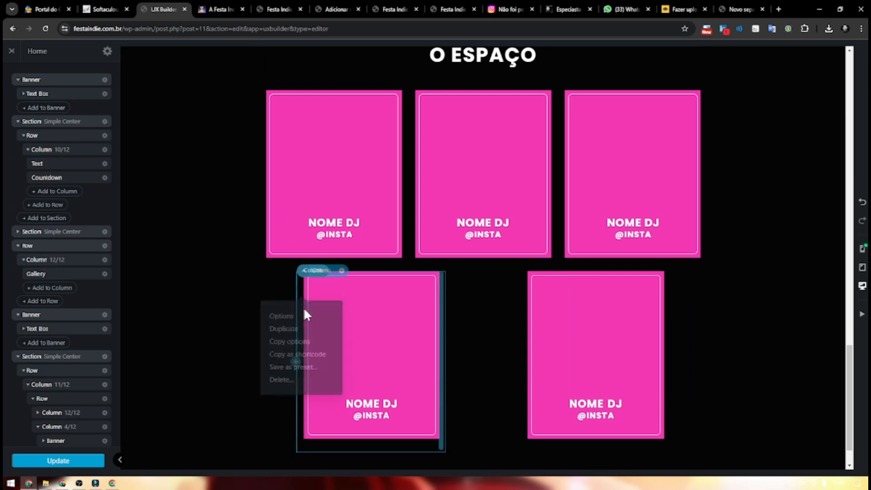
{"action": "left_click", "coordinate": [313, 383]}
{"action": "right_click", "coordinate": [413, 295]}
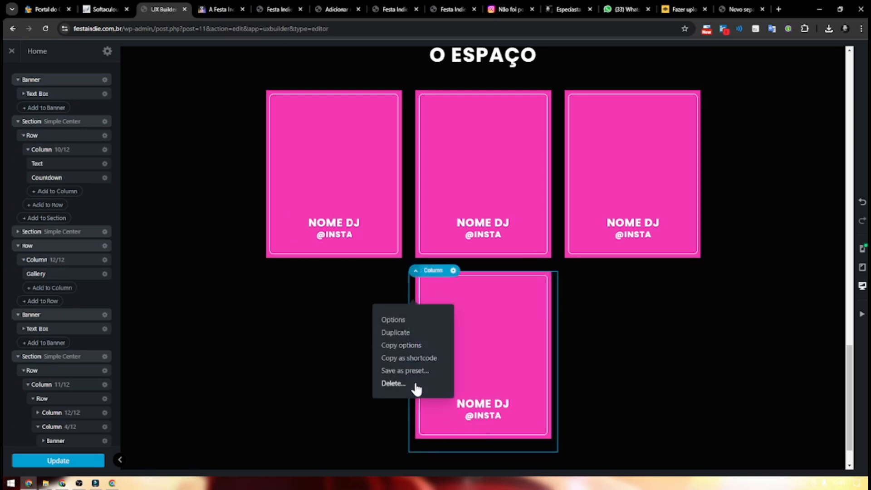
{"action": "left_click", "coordinate": [414, 383]}
{"action": "scroll", "coordinate": [529, 209], "scroll_direction": "up", "scroll_amount": 2}
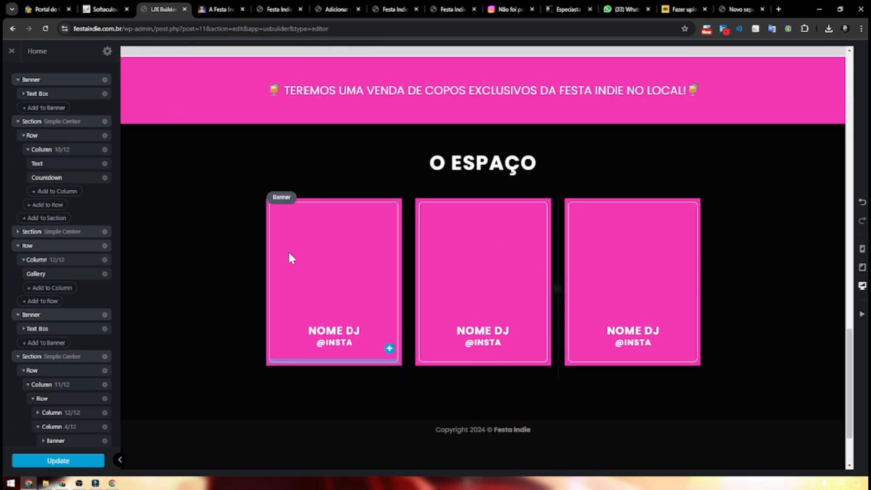
Step: Add a Slider element below the DJ cards
{"action": "left_click", "coordinate": [483, 380]}
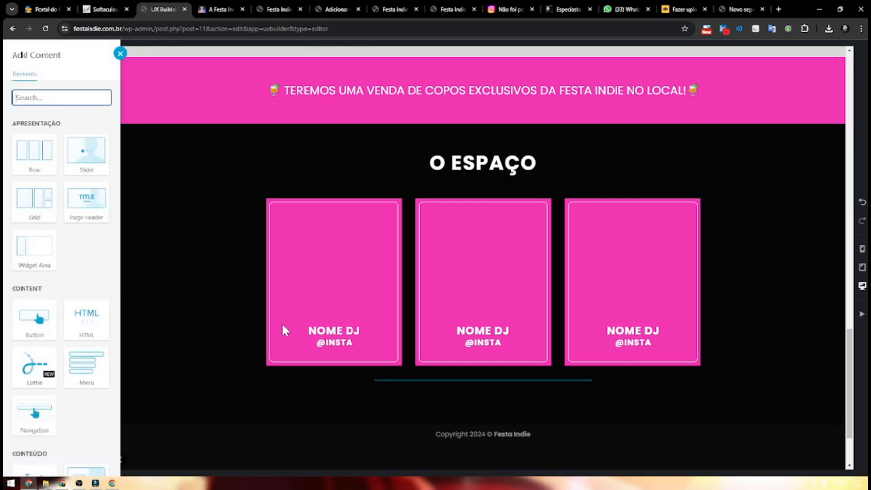
{"action": "left_click", "coordinate": [85, 160]}
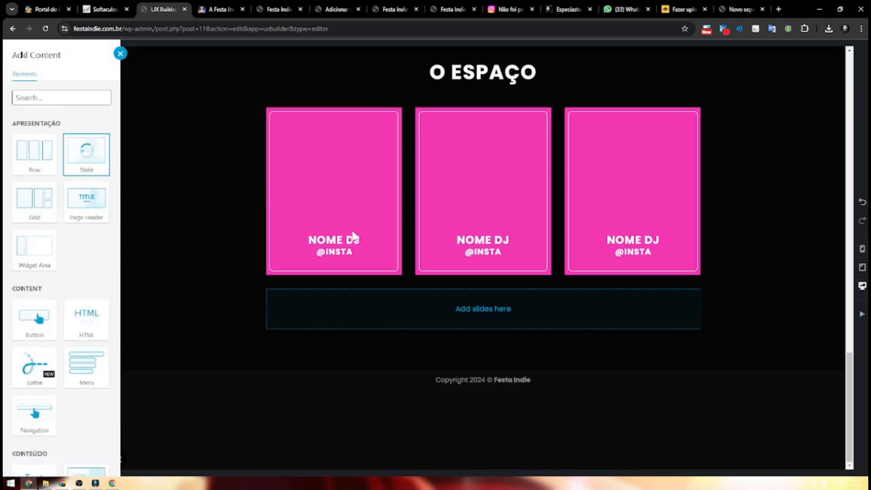
{"action": "left_click", "coordinate": [296, 288]}
{"action": "mouse_move", "coordinate": [273, 184]}
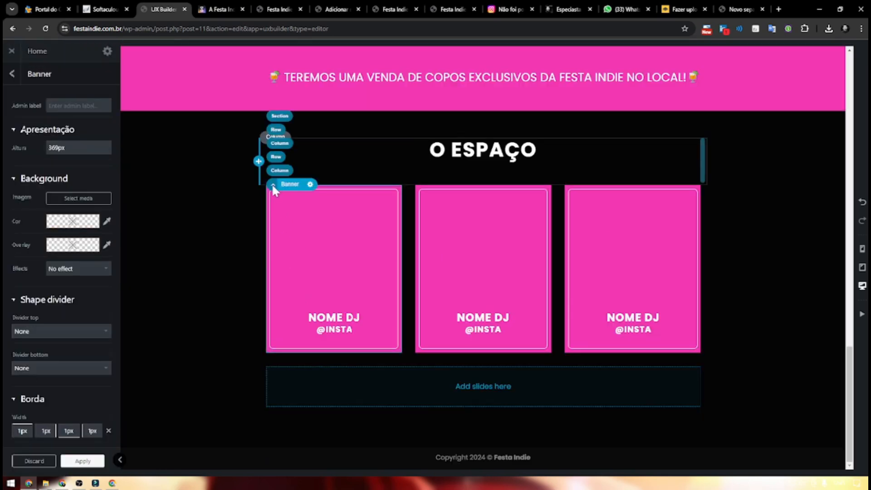
{"action": "left_click", "coordinate": [275, 157]}
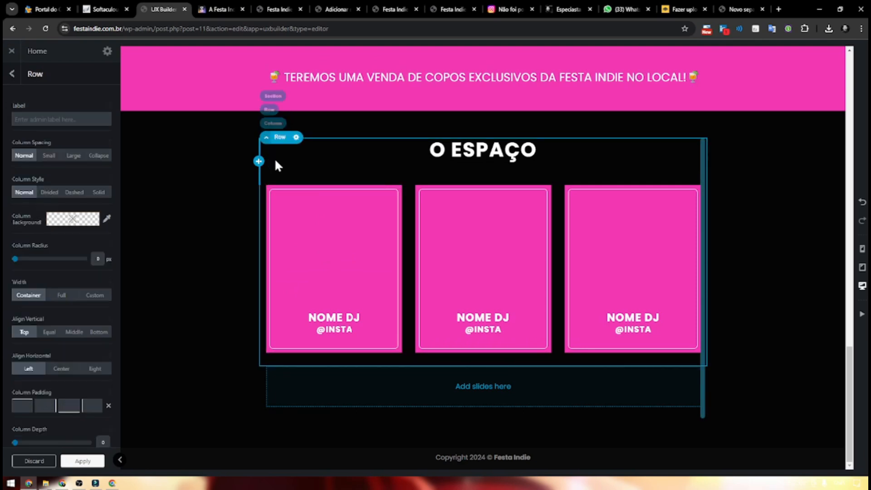
{"action": "left_click", "coordinate": [295, 219]}
{"action": "mouse_move", "coordinate": [275, 183]}
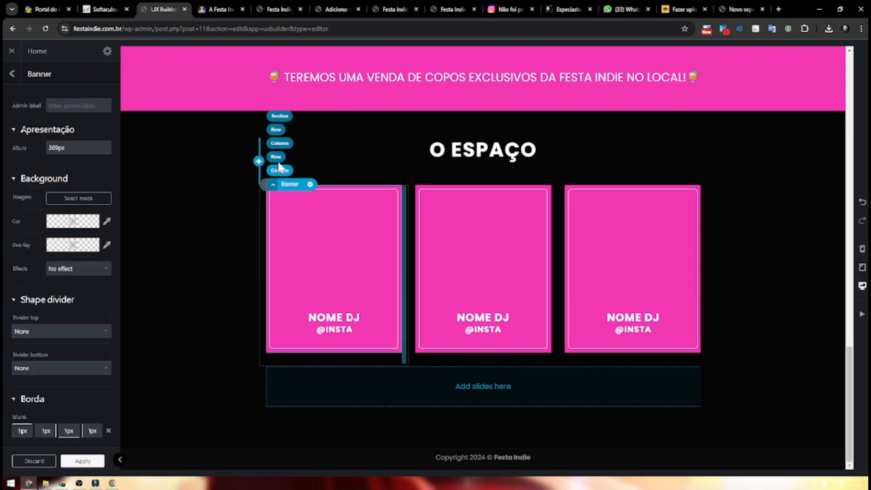
{"action": "left_click", "coordinate": [276, 157]}
Step: Move the O ESPAÇO heading out, delete the empty column, and put the card row in the slider
{"action": "left_click_drag", "start_coordinate": [448, 154], "coordinate": [487, 410]}
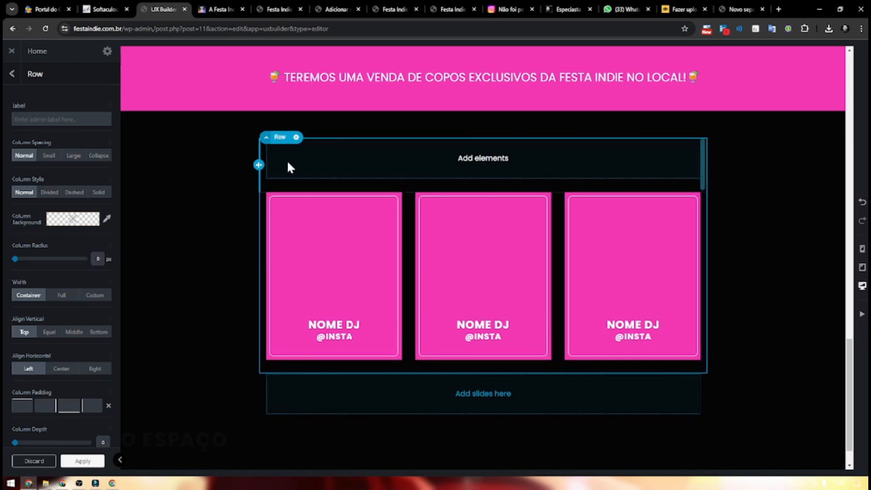
{"action": "right_click", "coordinate": [296, 171]}
{"action": "left_click", "coordinate": [299, 259]}
{"action": "left_click_drag", "start_coordinate": [280, 150], "coordinate": [497, 362]}
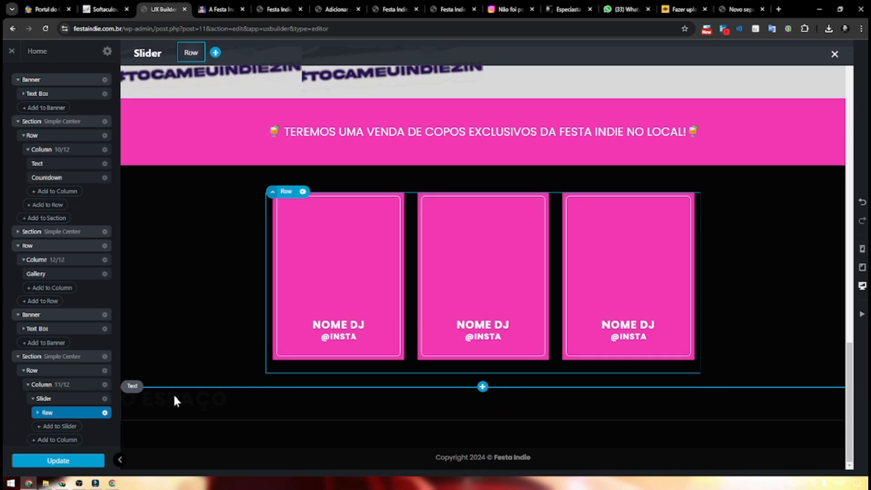
Step: Make the O ESPAÇO heading text white
{"action": "left_click", "coordinate": [490, 213]}
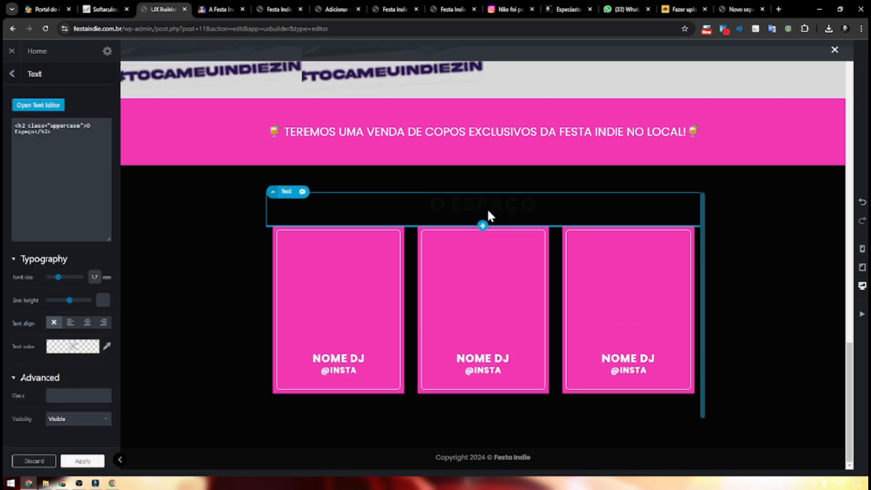
{"action": "left_click", "coordinate": [73, 350]}
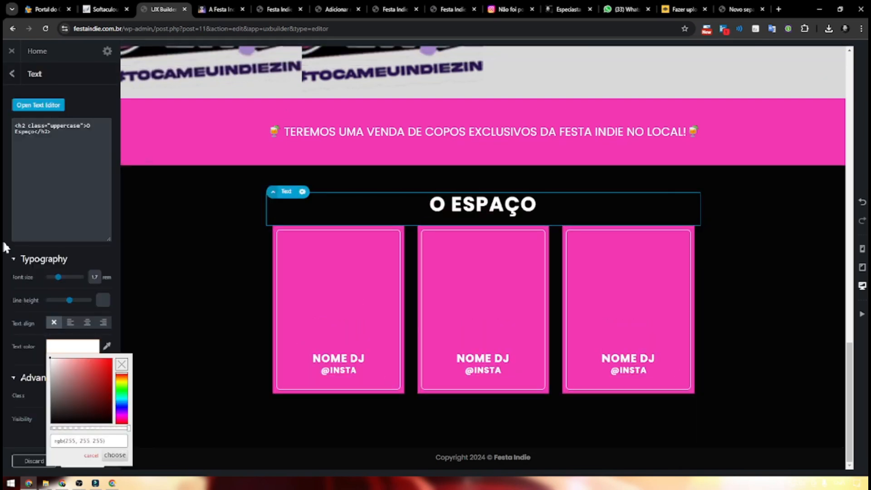
{"action": "left_click", "coordinate": [832, 261]}
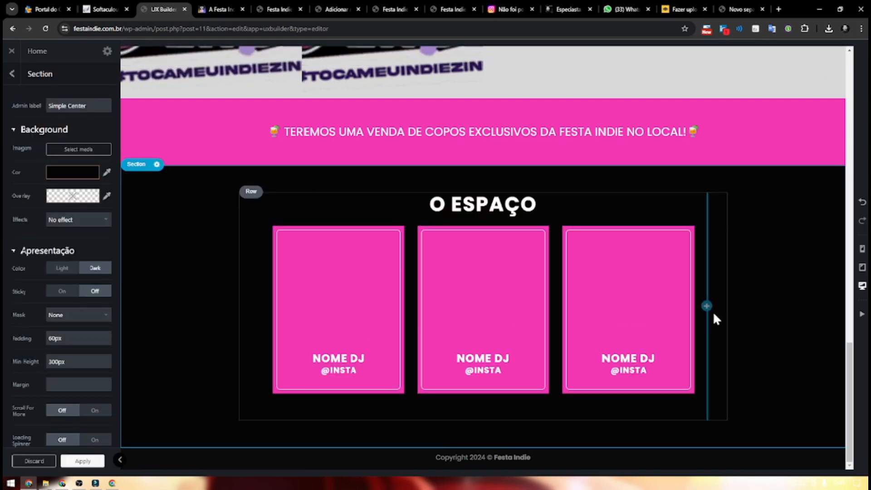
Step: Duplicate the row of DJ cards twice so the slider holds three slides
{"action": "left_click", "coordinate": [318, 402]}
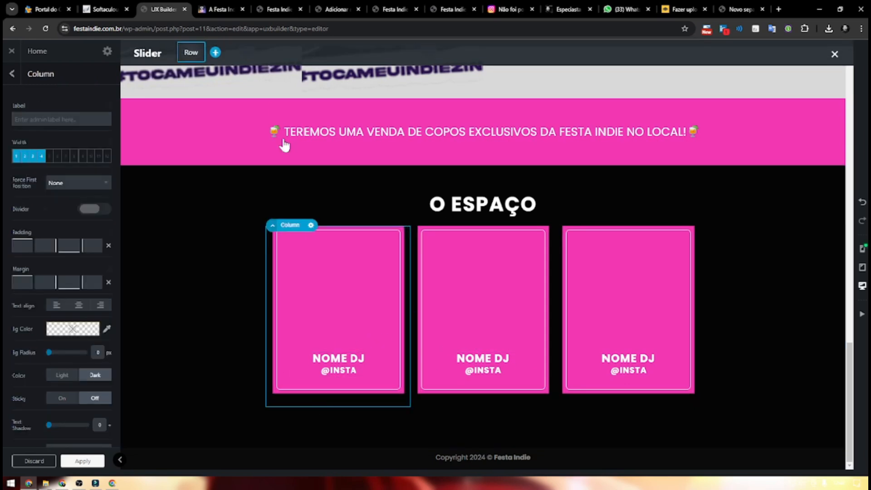
{"action": "left_click", "coordinate": [369, 293]}
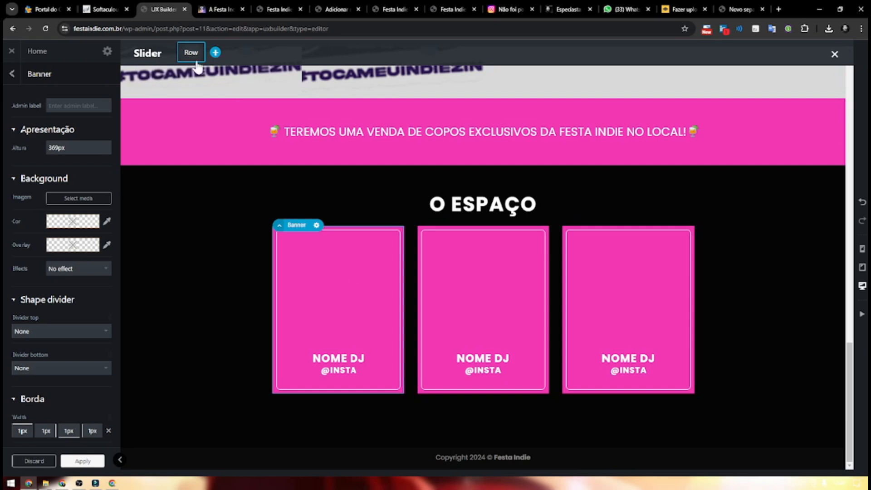
{"action": "left_click_drag", "start_coordinate": [295, 226], "coordinate": [279, 246]}
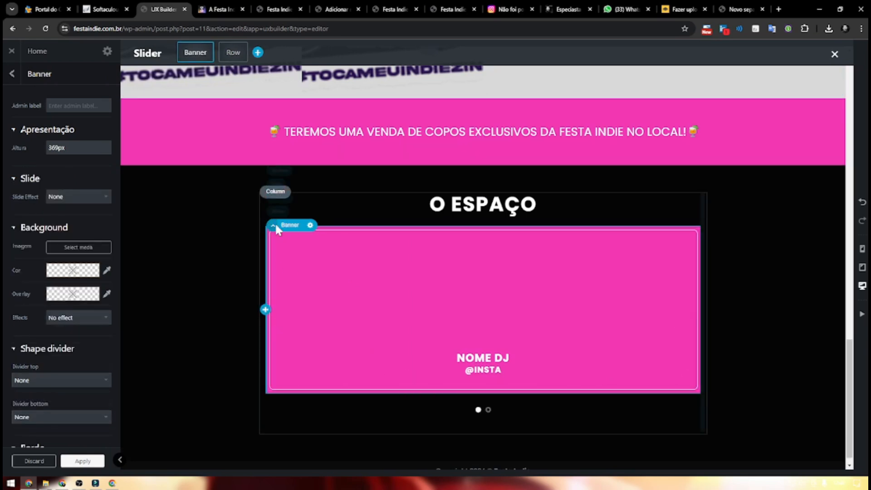
{"action": "mouse_move", "coordinate": [276, 224]}
{"action": "key", "text": "ctrl+z"}
{"action": "left_click", "coordinate": [282, 198]}
{"action": "left_click", "coordinate": [302, 225]}
{"action": "left_click", "coordinate": [305, 268]}
{"action": "left_click", "coordinate": [304, 225]}
{"action": "left_click", "coordinate": [305, 272]}
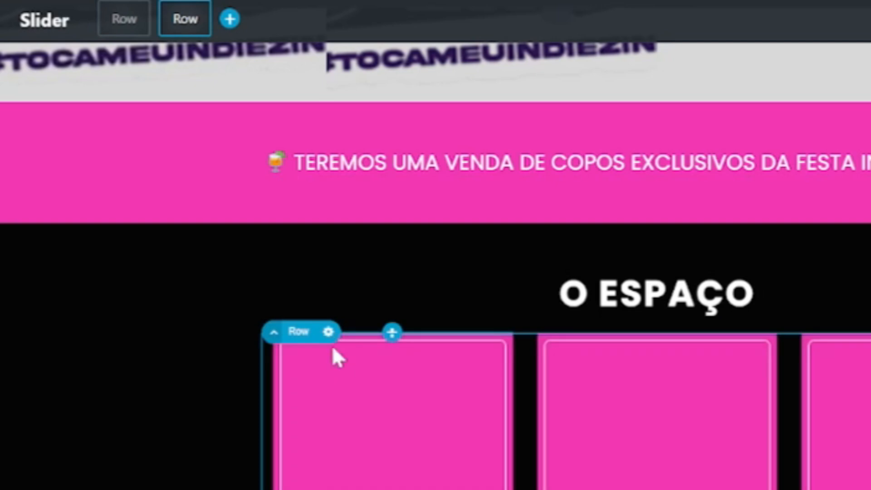
{"action": "left_click", "coordinate": [327, 335]}
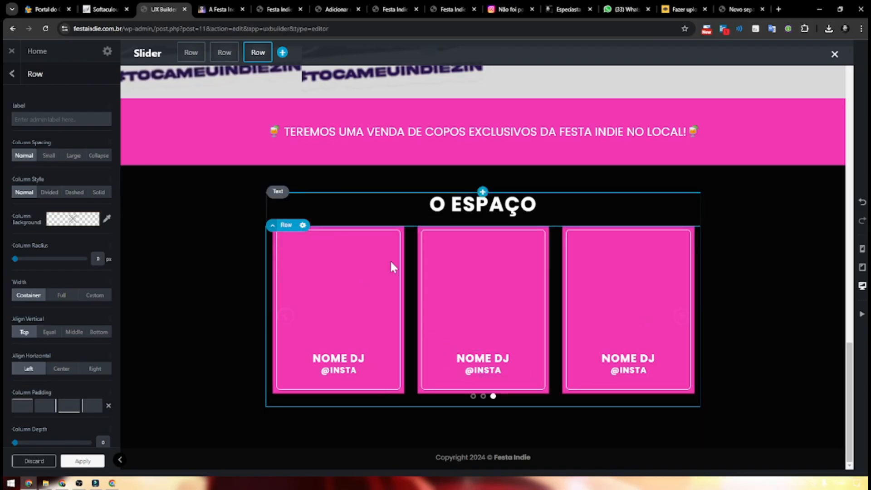
Step: Set slider navigation to Outside, Always Visible, Simple arrows and Dashes (Spaced) bullets
{"action": "mouse_move", "coordinate": [273, 225]}
{"action": "left_click", "coordinate": [278, 206]}
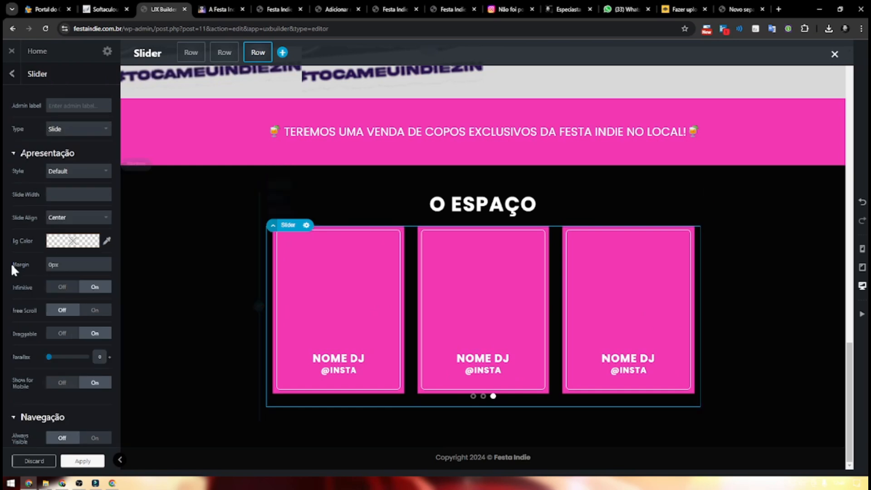
{"action": "scroll", "coordinate": [70, 296], "scroll_direction": "down", "scroll_amount": 3}
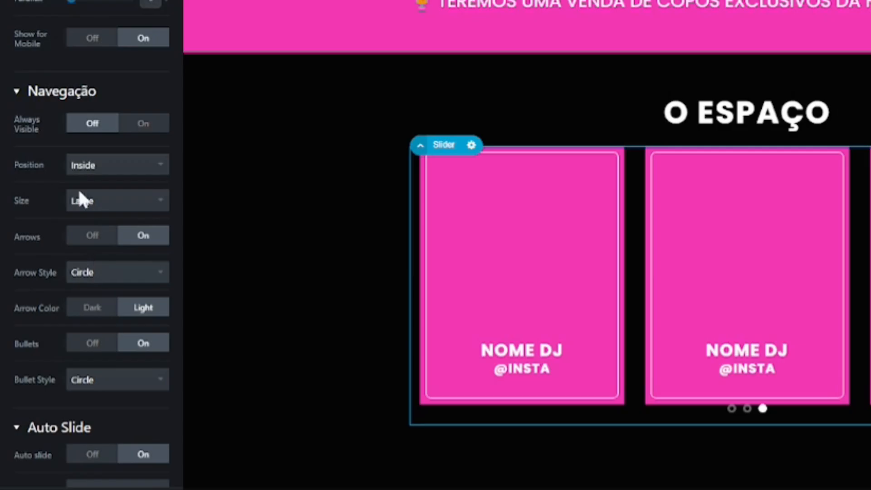
{"action": "left_click", "coordinate": [88, 201]}
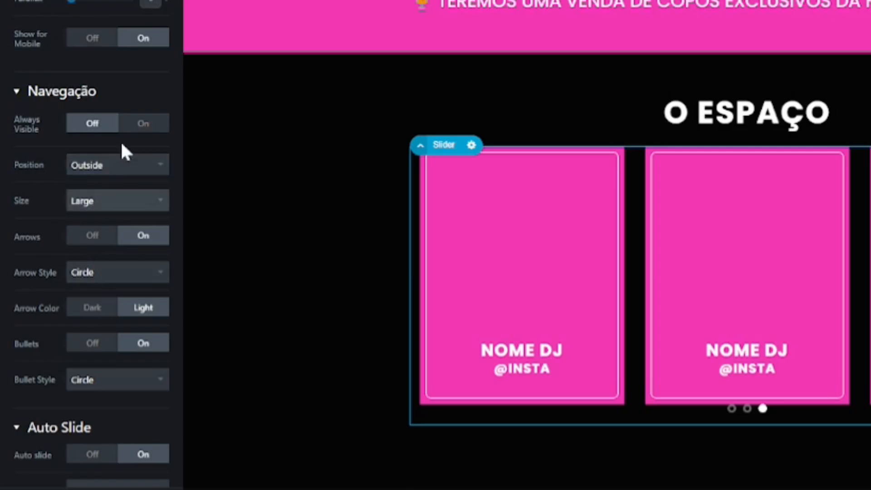
{"action": "left_click", "coordinate": [141, 131]}
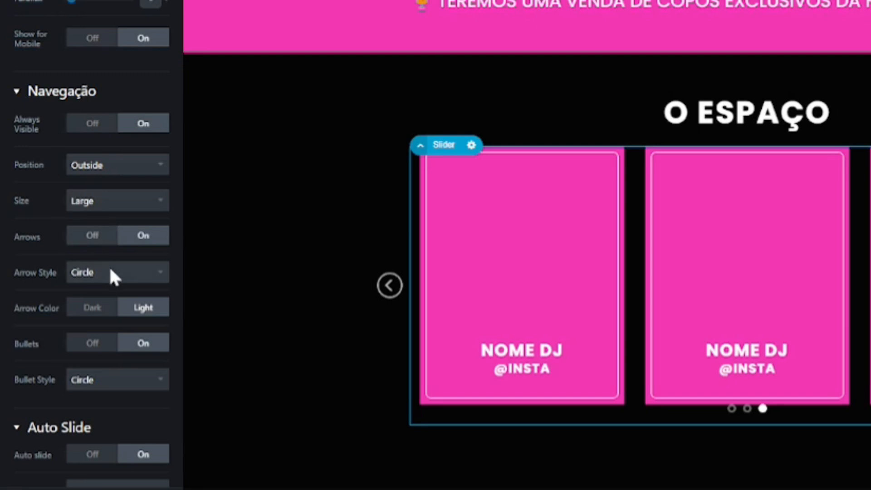
{"action": "left_click", "coordinate": [98, 275]}
{"action": "left_click", "coordinate": [91, 303]}
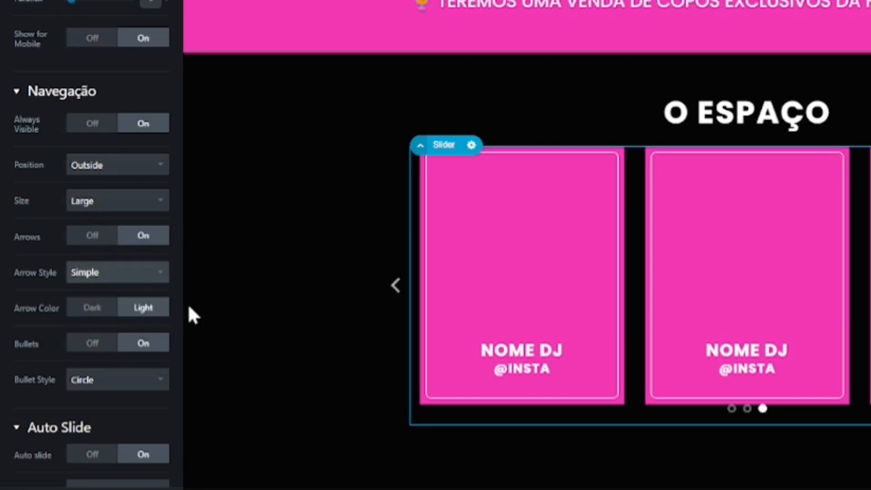
{"action": "left_click", "coordinate": [91, 383]}
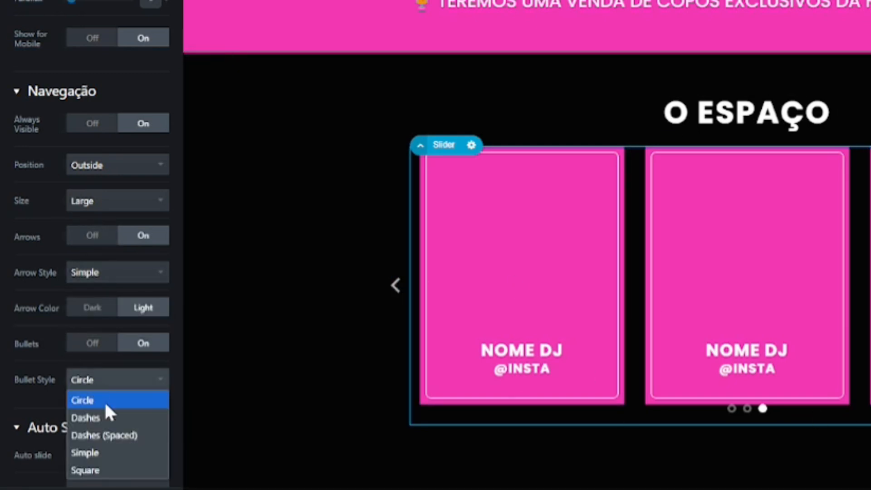
{"action": "left_click", "coordinate": [129, 419]}
{"action": "left_click", "coordinate": [119, 382]}
{"action": "left_click", "coordinate": [96, 435]}
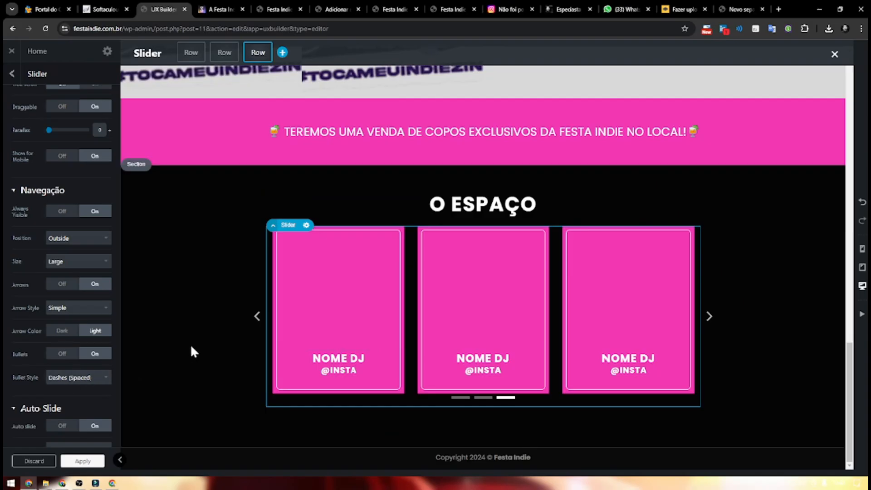
Step: Apply the changes to the O ESPAÇO section
{"action": "left_click", "coordinate": [292, 341]}
{"action": "scroll", "coordinate": [760, 281], "scroll_direction": "up", "scroll_amount": 5}
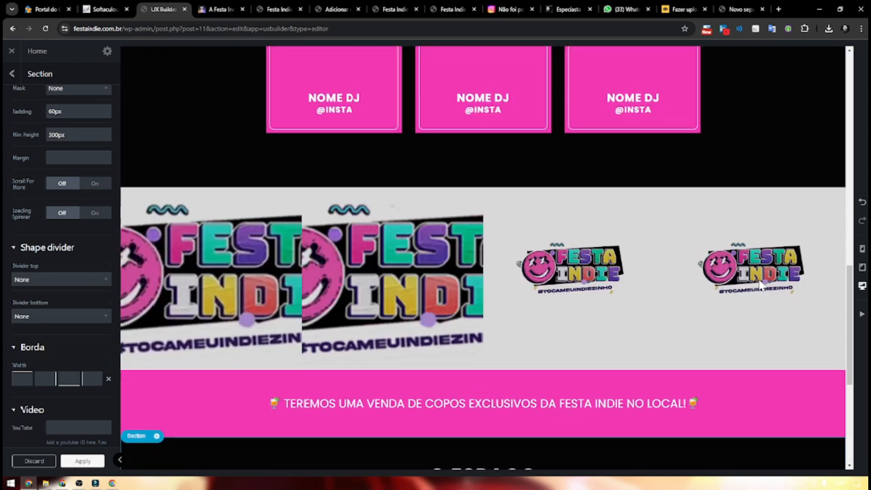
{"action": "scroll", "coordinate": [608, 241], "scroll_direction": "down", "scroll_amount": 5}
{"action": "scroll", "coordinate": [605, 249], "scroll_direction": "up", "scroll_amount": 15}
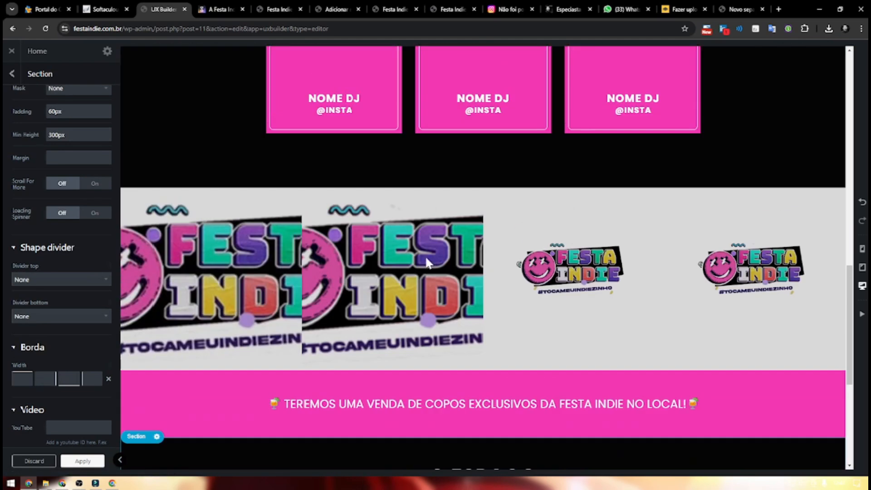
{"action": "scroll", "coordinate": [406, 342], "scroll_direction": "down", "scroll_amount": 4}
{"action": "scroll", "coordinate": [508, 386], "scroll_direction": "up", "scroll_amount": 8}
{"action": "scroll", "coordinate": [440, 310], "scroll_direction": "down", "scroll_amount": 11}
{"action": "scroll", "coordinate": [440, 310], "scroll_direction": "down", "scroll_amount": 7}
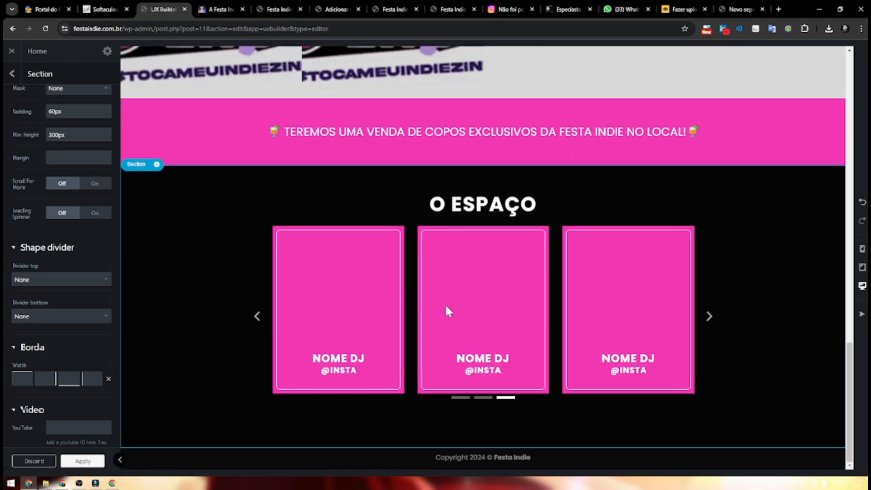
{"action": "left_click", "coordinate": [62, 461]}
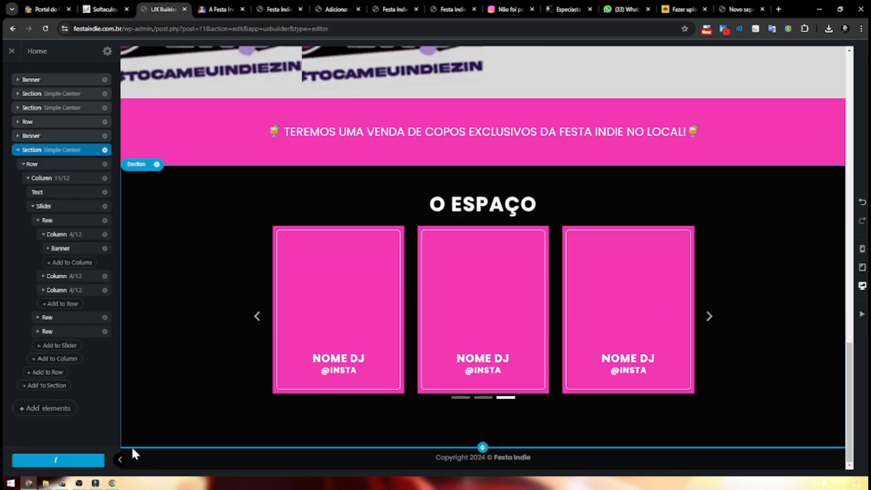
{"action": "scroll", "coordinate": [764, 202], "scroll_direction": "up", "scroll_amount": 1}
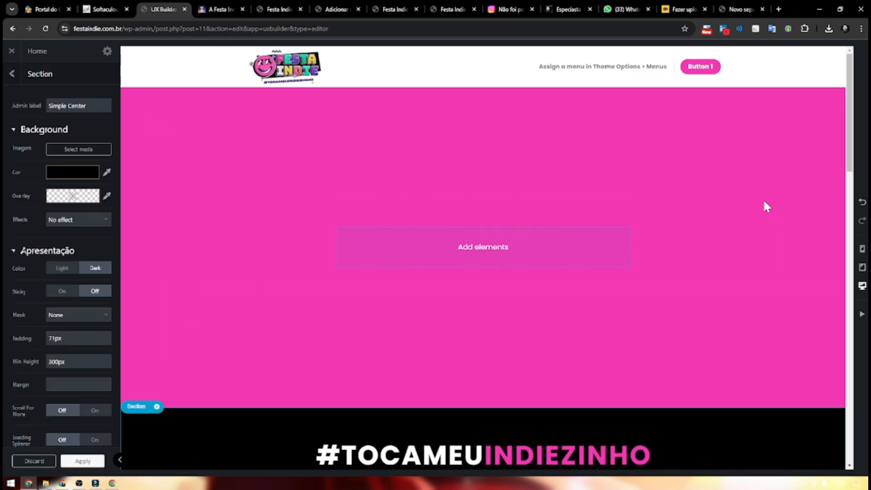
{"action": "scroll", "coordinate": [764, 202], "scroll_direction": "down", "scroll_amount": 3}
Step: Copy the 'Prepare-se para uma noite eletrizante…' paragraph from the shotgun.live event page
{"action": "scroll", "coordinate": [755, 206], "scroll_direction": "down", "scroll_amount": 3}
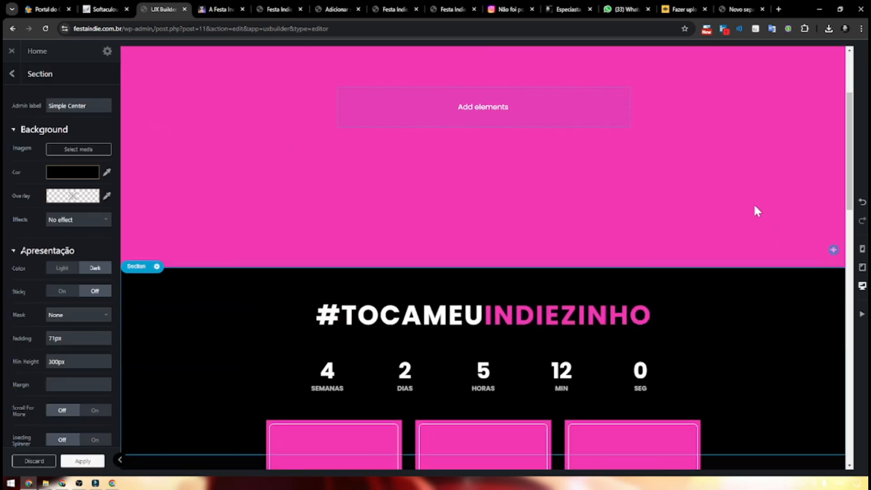
{"action": "left_click", "coordinate": [211, 8]}
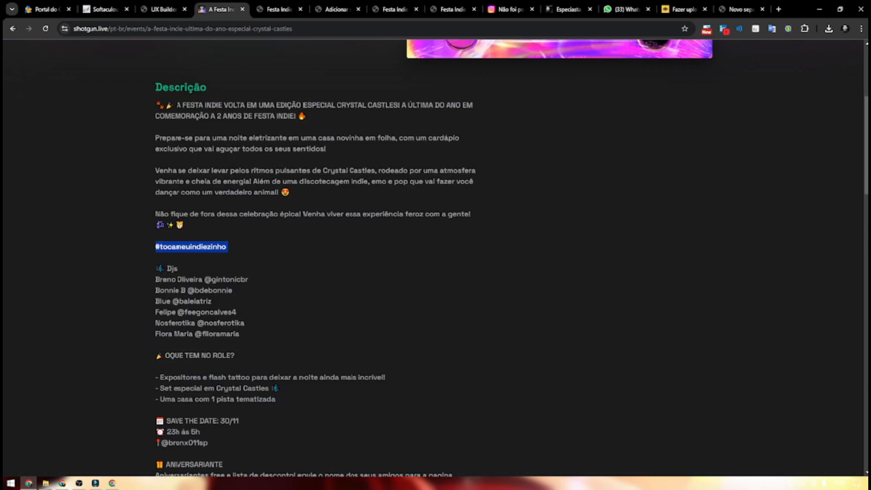
{"action": "triple_click", "coordinate": [229, 136]}
{"action": "key", "text": "ctrl+c"}
Step: Add a Text element under #TOCAMEUINDIEZINHO, replace its Lorem ipsum with the paragraph, and enlarge the font
{"action": "left_click", "coordinate": [160, 8]}
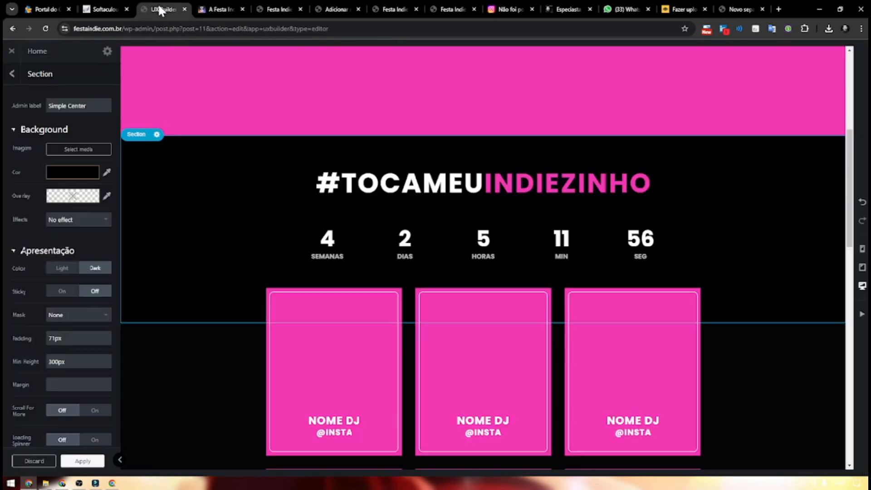
{"action": "left_click", "coordinate": [482, 213]}
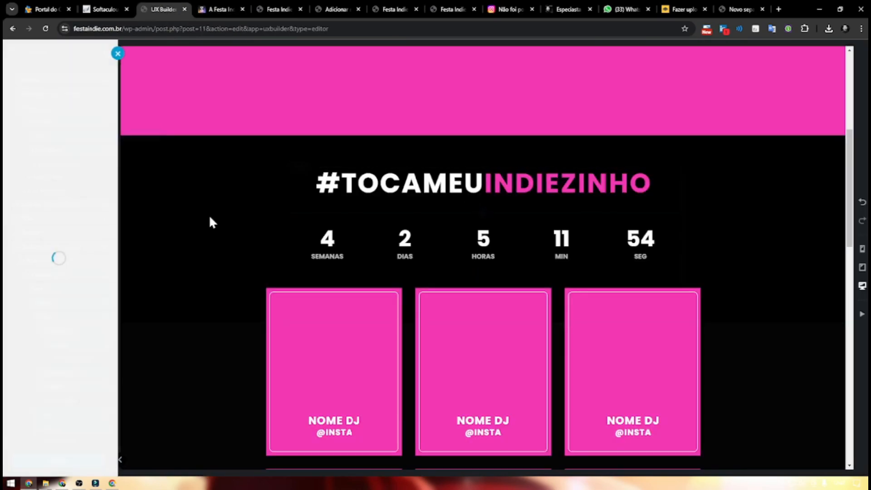
{"action": "scroll", "coordinate": [77, 311], "scroll_direction": "down", "scroll_amount": 2}
{"action": "scroll", "coordinate": [79, 390], "scroll_direction": "down", "scroll_amount": 3}
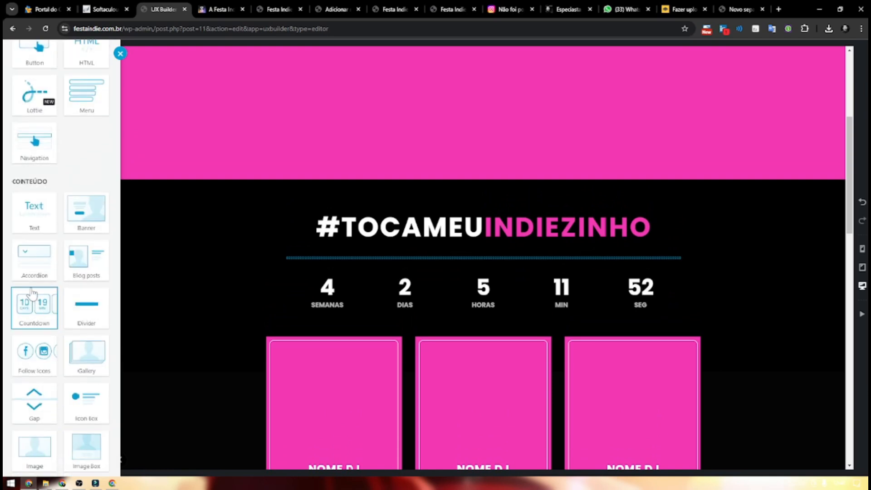
{"action": "left_click", "coordinate": [34, 209]}
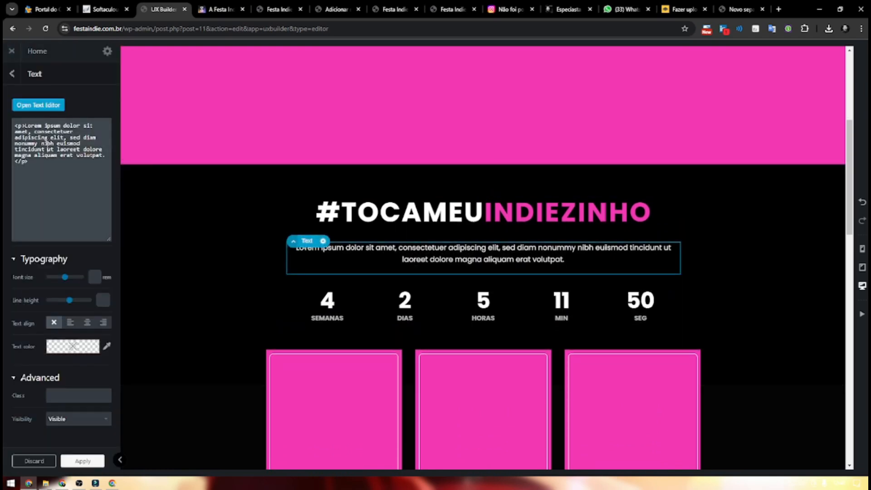
{"action": "key", "text": "ctrl+a"}
{"action": "key", "text": "ctrl+v"}
{"action": "left_click_drag", "start_coordinate": [61, 279], "coordinate": [67, 281]}
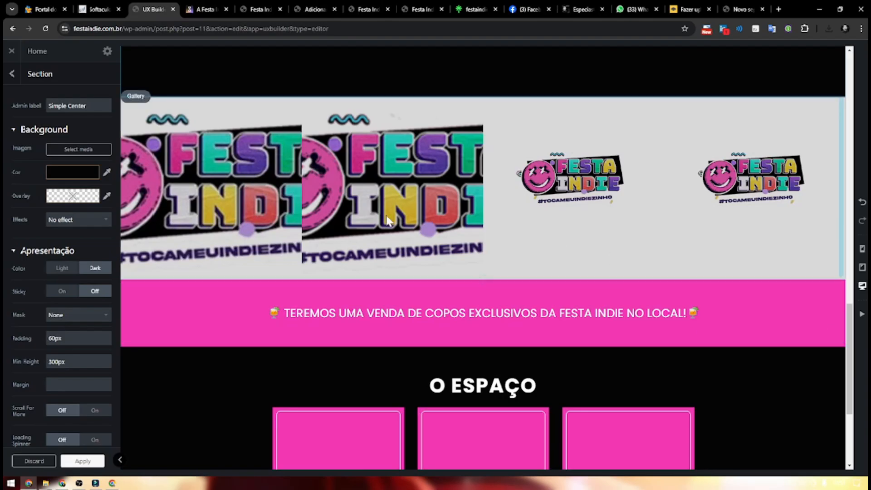
Step: Replace the four Festa Indie logo images in the gallery with the downloaded party photos and update it
{"action": "left_click", "coordinate": [330, 192]}
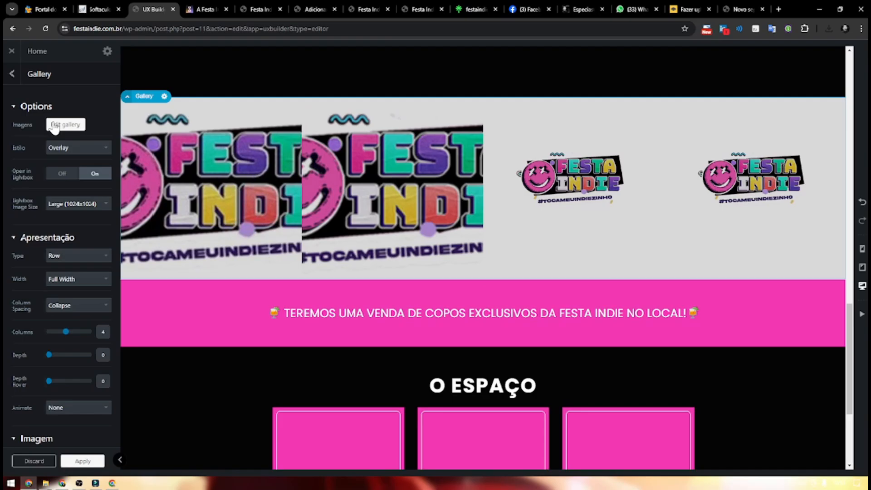
{"action": "left_click", "coordinate": [113, 155]}
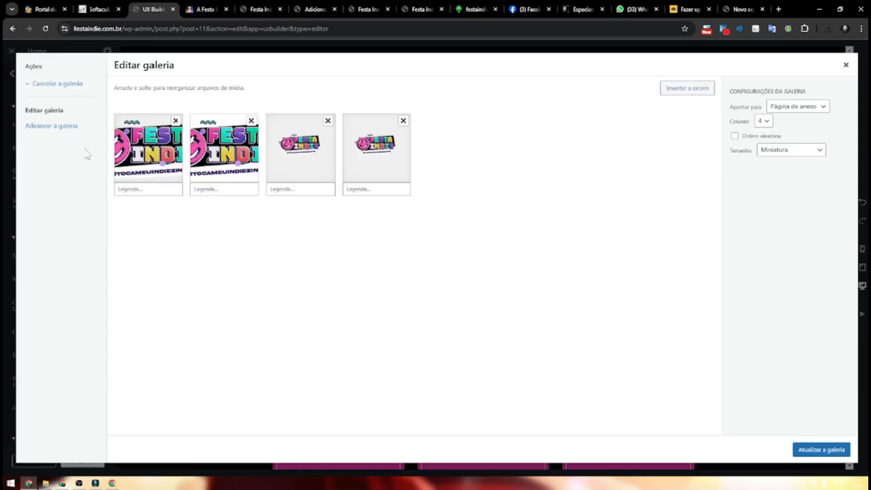
{"action": "left_click", "coordinate": [175, 120]}
{"action": "left_click", "coordinate": [176, 120]}
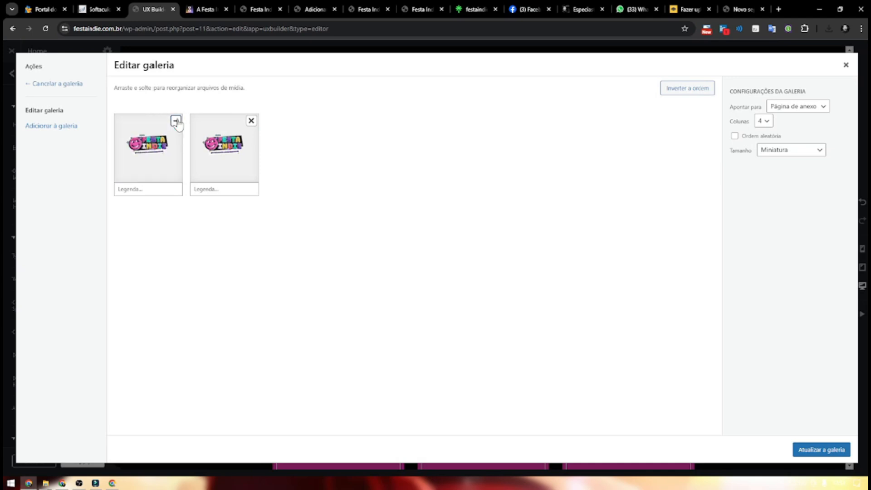
{"action": "left_click", "coordinate": [175, 120]}
{"action": "left_click", "coordinate": [176, 120]}
{"action": "left_click", "coordinate": [829, 29]}
{"action": "left_click_drag", "start_coordinate": [721, 68], "coordinate": [654, 122]}
{"action": "left_click_drag", "start_coordinate": [758, 116], "coordinate": [653, 136]}
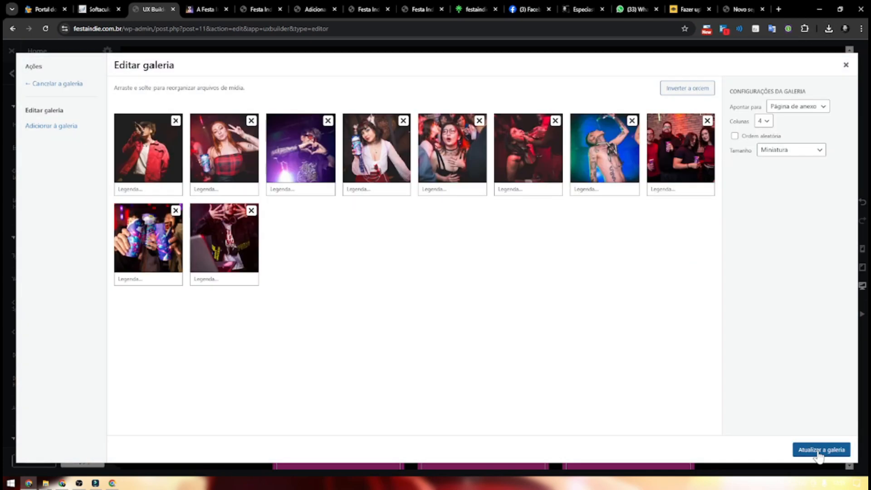
{"action": "left_click", "coordinate": [819, 450]}
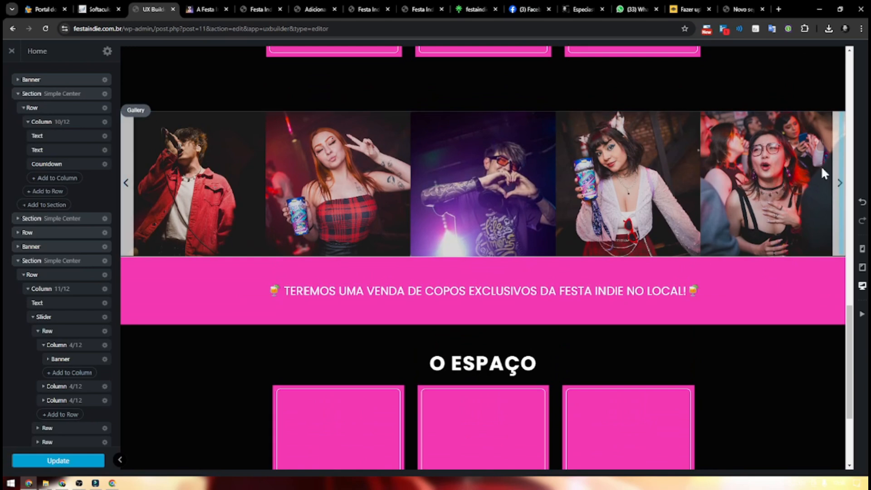
Step: Paste the cup photo into the background-removal site
{"action": "left_click", "coordinate": [675, 9]}
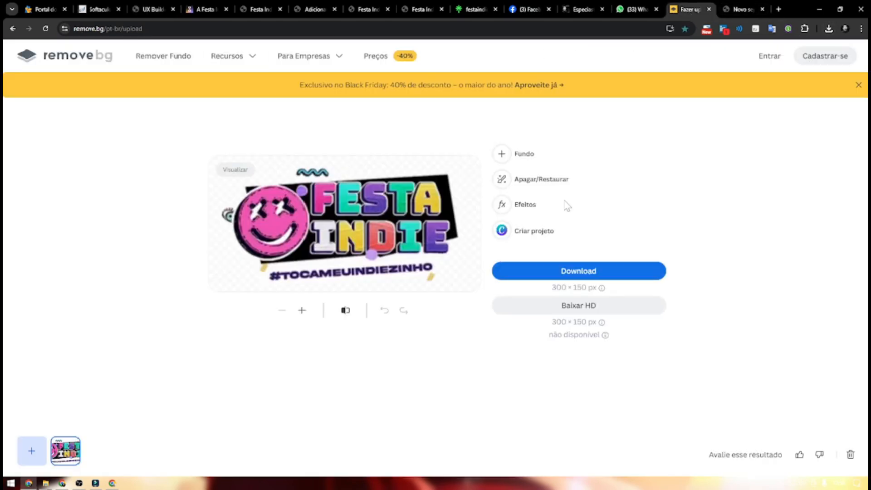
{"action": "key", "text": "ctrl+v"}
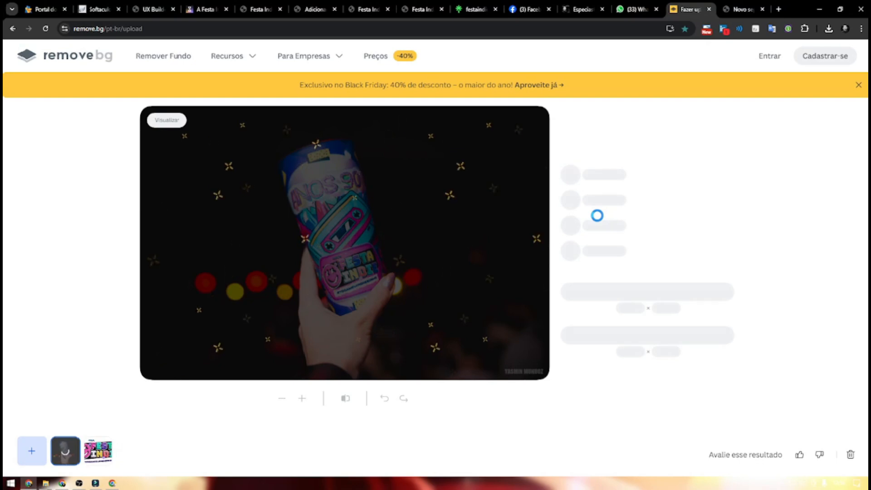
{"action": "left_click", "coordinate": [150, 9]}
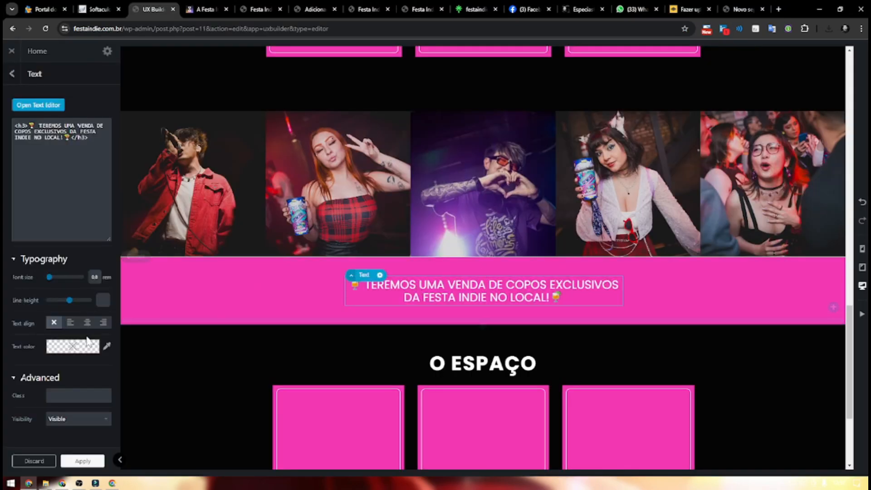
Step: Left-align the pink banner text, delete the emoji before TEREMOS, and shift the text left
{"action": "left_click", "coordinate": [71, 323]}
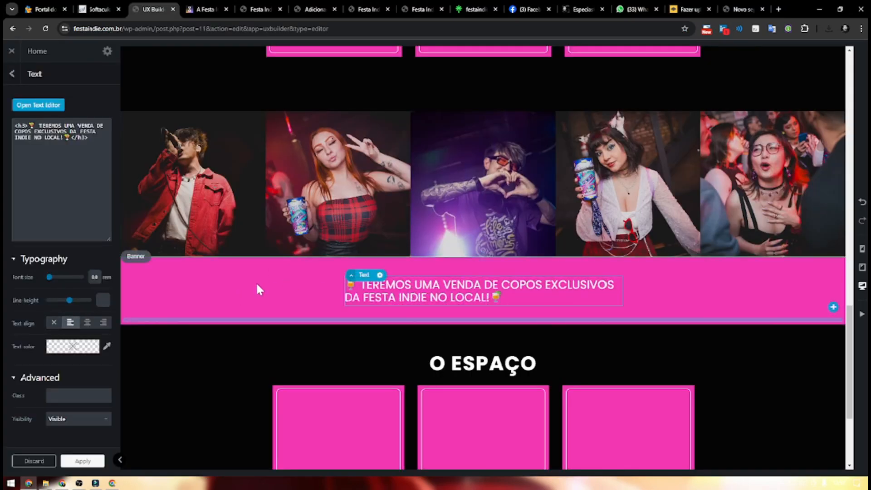
{"action": "key", "text": "BackSpace"}
{"action": "key", "text": "BackSpace"}
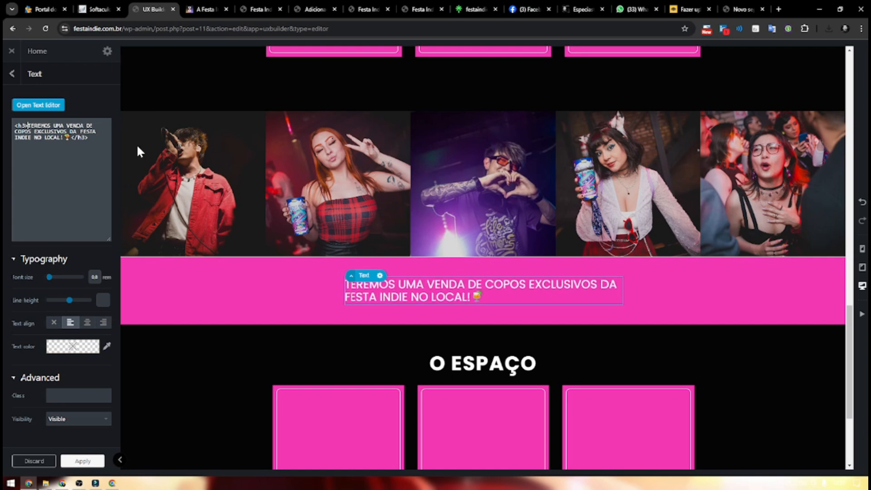
{"action": "left_click_drag", "start_coordinate": [344, 286], "coordinate": [197, 289]}
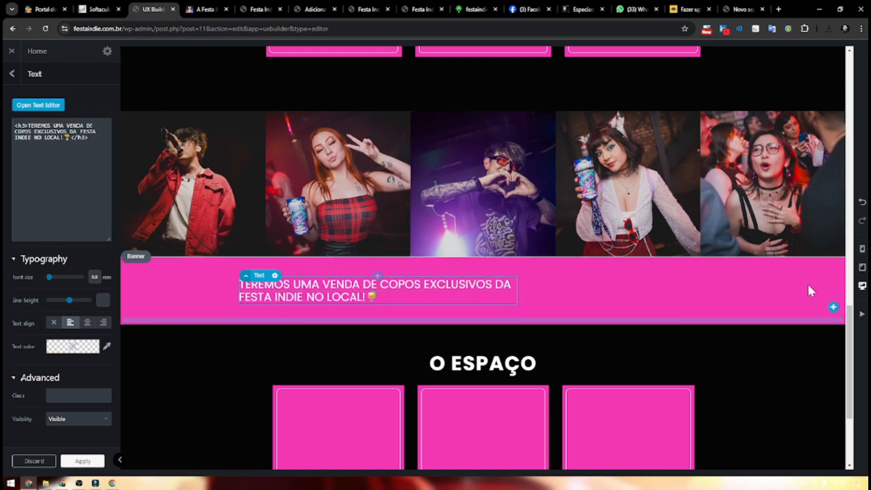
{"action": "left_click", "coordinate": [832, 306]}
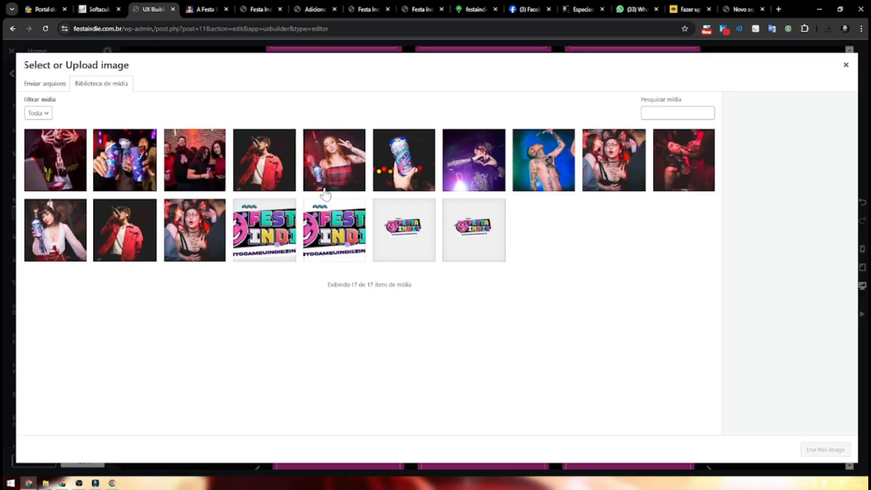
Step: Insert the uploaded cup PNG into the banner at 48% width, positioned at the right
{"action": "left_click", "coordinate": [829, 29]}
{"action": "left_click_drag", "start_coordinate": [767, 75], "coordinate": [624, 200]}
{"action": "left_click", "coordinate": [826, 450]}
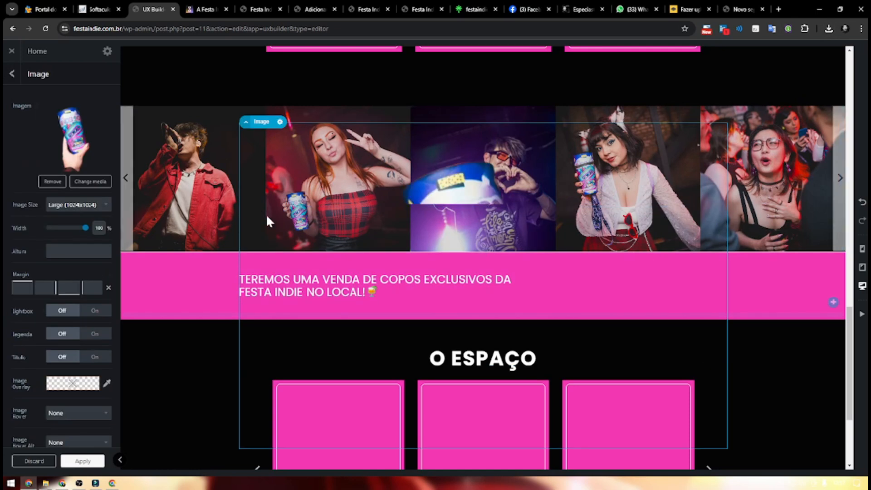
{"action": "left_click_drag", "start_coordinate": [86, 228], "coordinate": [66, 228]}
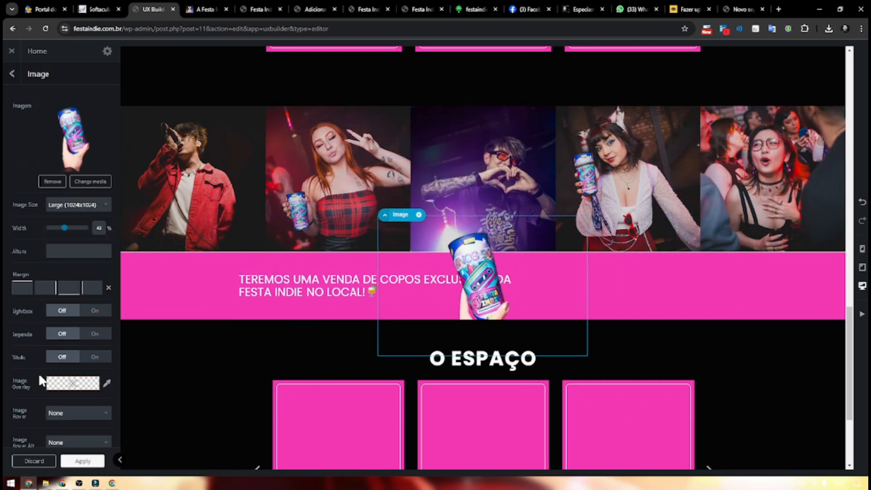
{"action": "scroll", "coordinate": [40, 382], "scroll_direction": "down", "scroll_amount": 7}
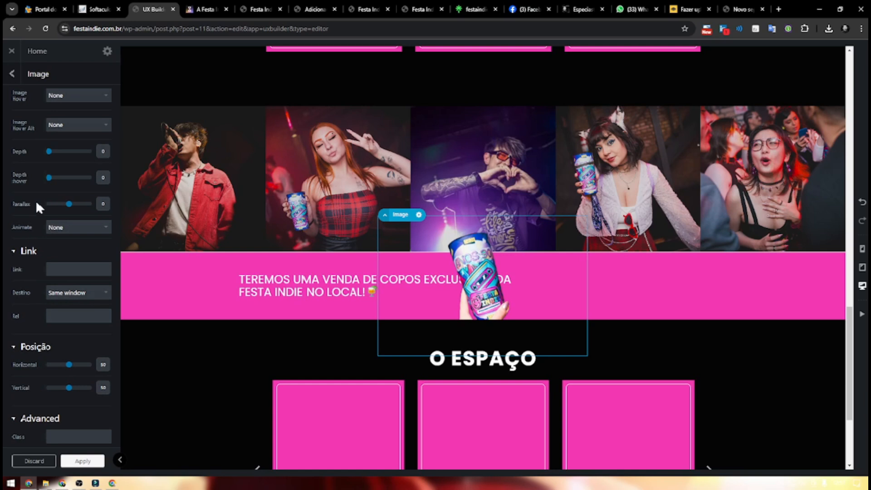
{"action": "scroll", "coordinate": [38, 208], "scroll_direction": "down", "scroll_amount": 1}
{"action": "left_click_drag", "start_coordinate": [69, 322], "coordinate": [92, 348]}
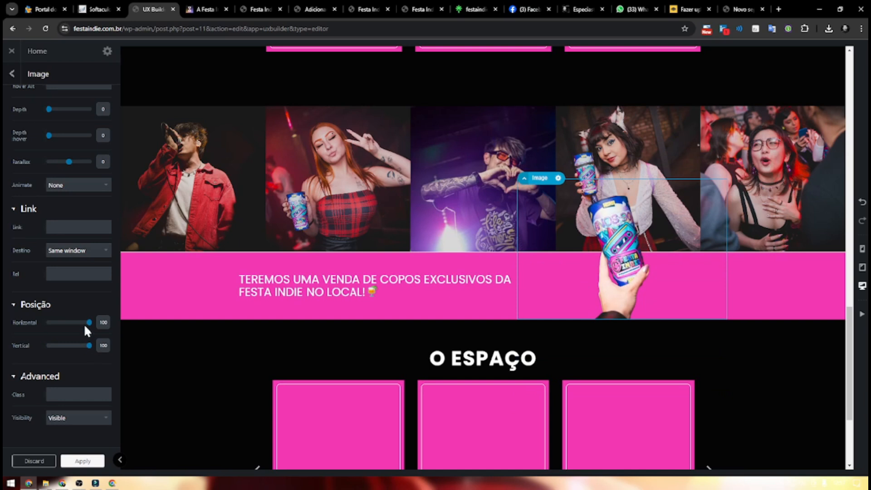
{"action": "scroll", "coordinate": [81, 209], "scroll_direction": "up", "scroll_amount": 8}
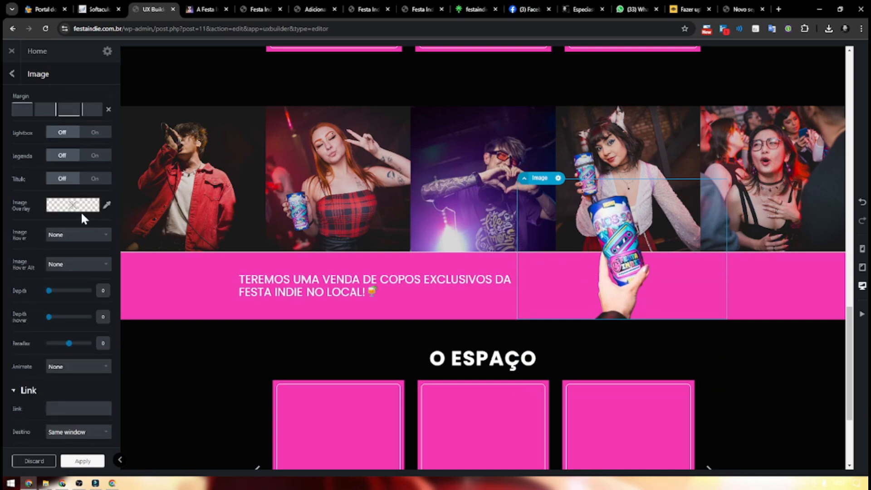
Step: Widen the banner's heading text box and raise its font size to 1.1 rem
{"action": "left_click", "coordinate": [794, 296]}
{"action": "left_click", "coordinate": [490, 290]}
{"action": "left_click_drag", "start_coordinate": [511, 282], "coordinate": [575, 282]}
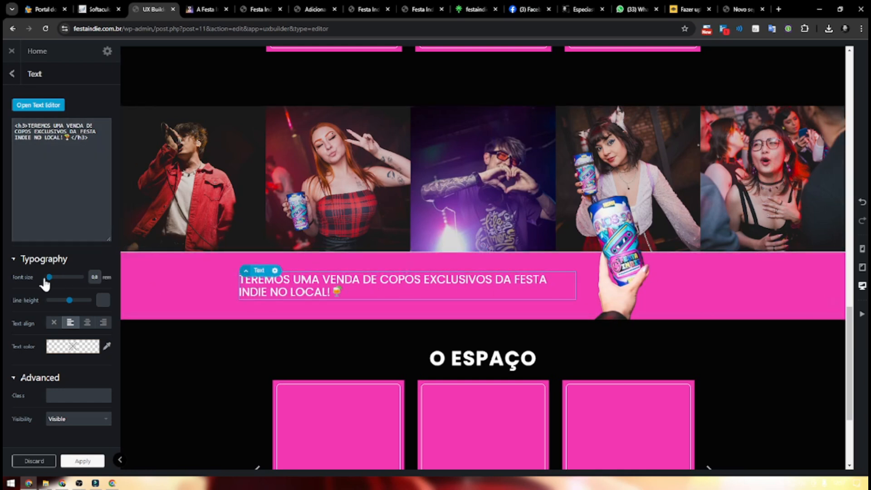
{"action": "left_click_drag", "start_coordinate": [49, 280], "coordinate": [53, 283]}
{"action": "left_click", "coordinate": [808, 270]}
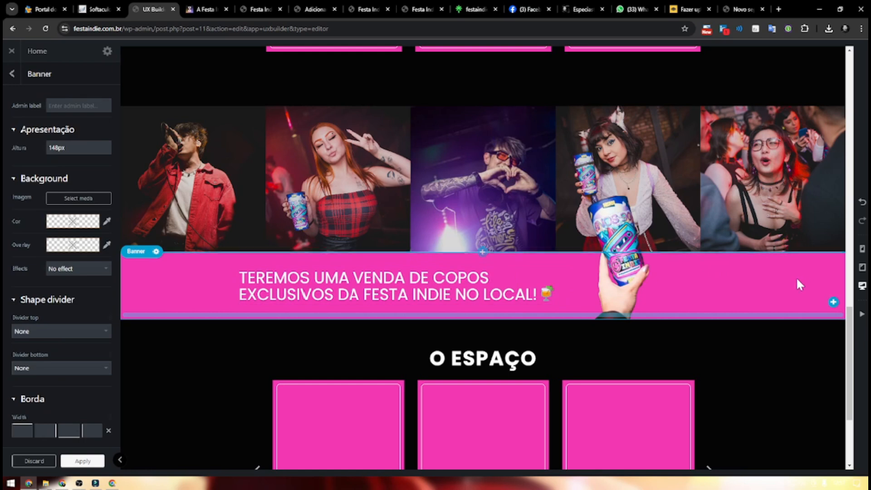
{"action": "scroll", "coordinate": [797, 277], "scroll_direction": "up", "scroll_amount": 5}
{"action": "scroll", "coordinate": [796, 276], "scroll_direction": "down", "scroll_amount": 4}
{"action": "left_click", "coordinate": [658, 191]}
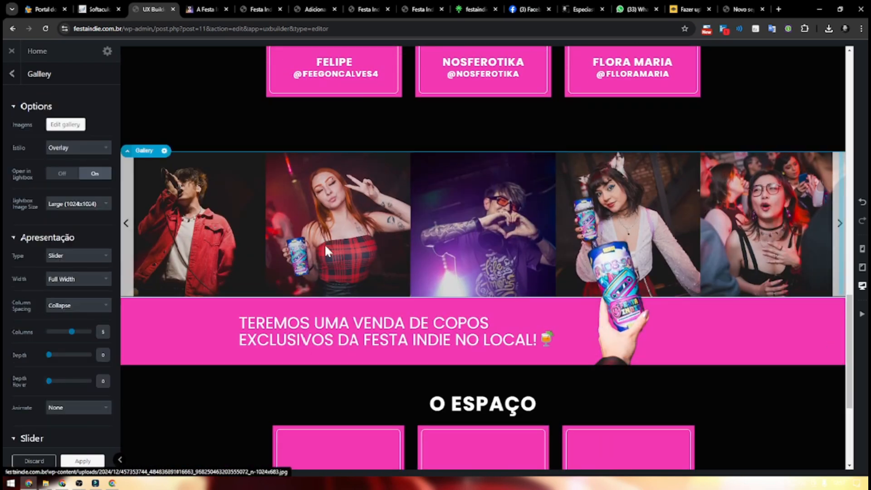
{"action": "scroll", "coordinate": [670, 274], "scroll_direction": "down", "scroll_amount": 4}
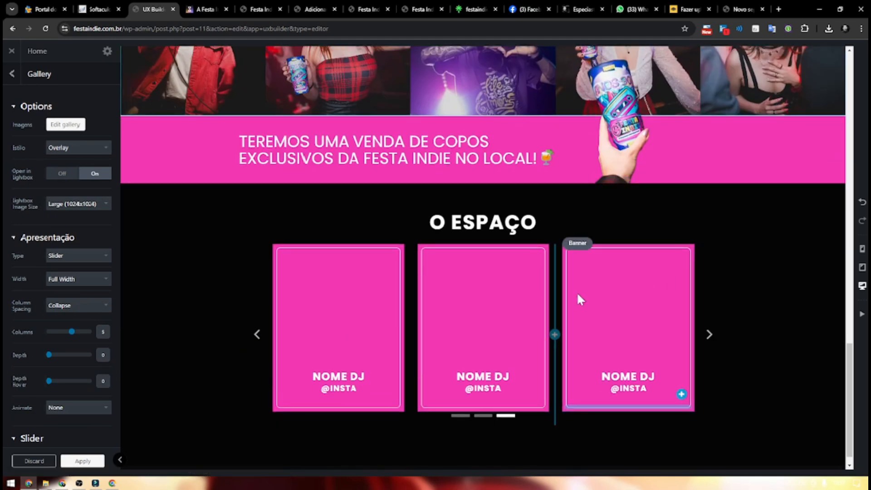
{"action": "scroll", "coordinate": [632, 301], "scroll_direction": "down", "scroll_amount": 1}
{"action": "scroll", "coordinate": [463, 332], "scroll_direction": "up", "scroll_amount": 2}
{"action": "scroll", "coordinate": [456, 334], "scroll_direction": "down", "scroll_amount": 2}
{"action": "right_click", "coordinate": [345, 368]}
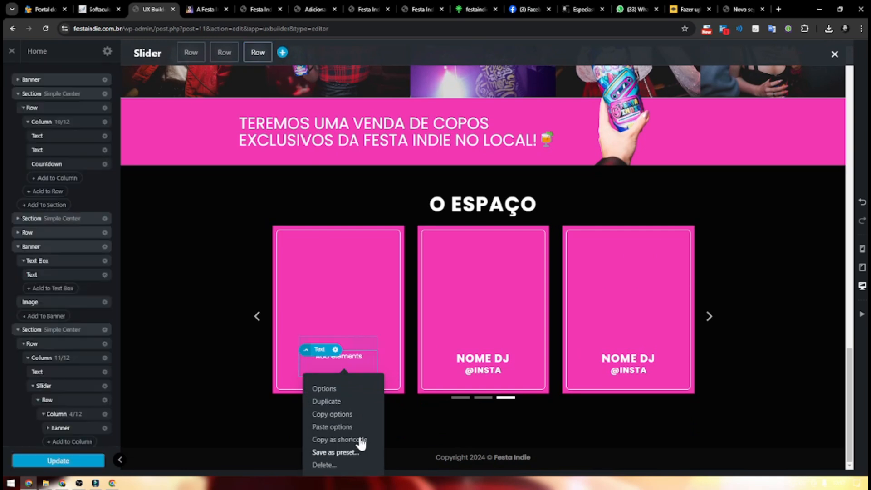
{"action": "left_click", "coordinate": [358, 462]}
{"action": "right_click", "coordinate": [485, 365]}
{"action": "left_click", "coordinate": [485, 449]}
{"action": "right_click", "coordinate": [627, 369]}
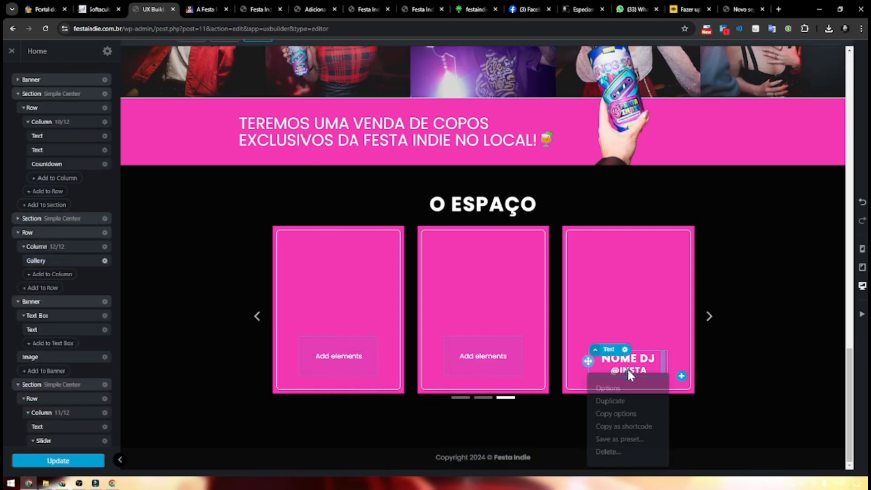
{"action": "left_click", "coordinate": [617, 459]}
{"action": "left_click", "coordinate": [783, 295]}
{"action": "scroll", "coordinate": [783, 295], "scroll_direction": "up", "scroll_amount": 15}
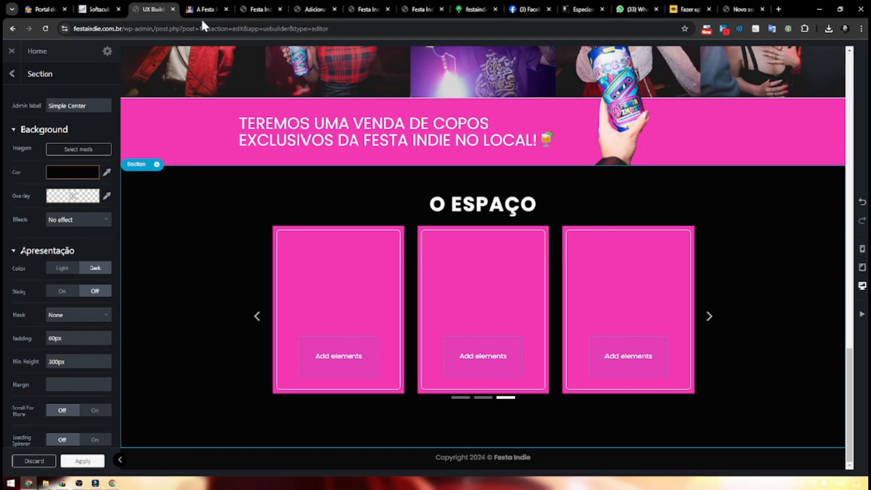
Step: Open the event's venue address in Google Maps and copy its Incorporar um mapa HTML
{"action": "left_click", "coordinate": [202, 13]}
{"action": "scroll", "coordinate": [472, 338], "scroll_direction": "down", "scroll_amount": 15}
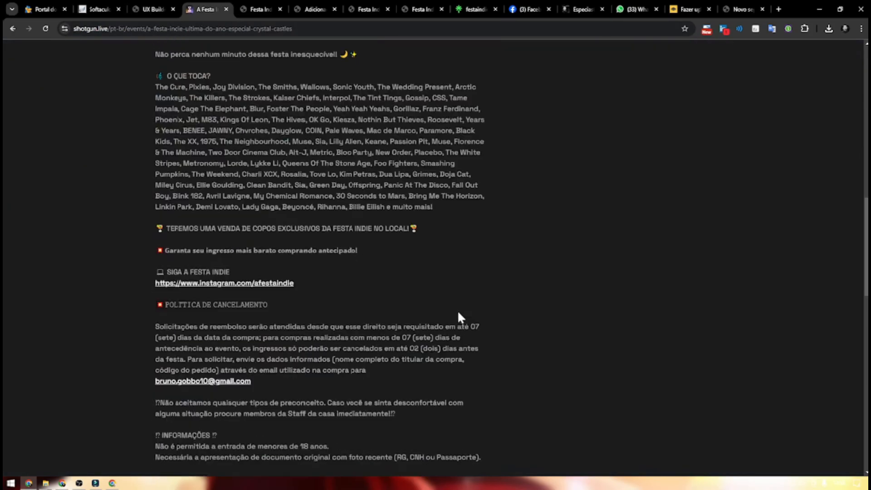
{"action": "scroll", "coordinate": [333, 249], "scroll_direction": "down", "scroll_amount": 2}
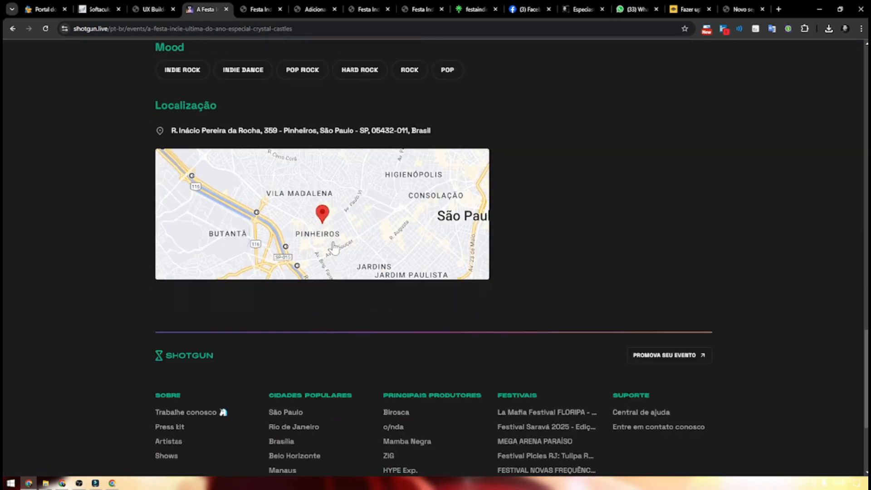
{"action": "left_click", "coordinate": [288, 131]}
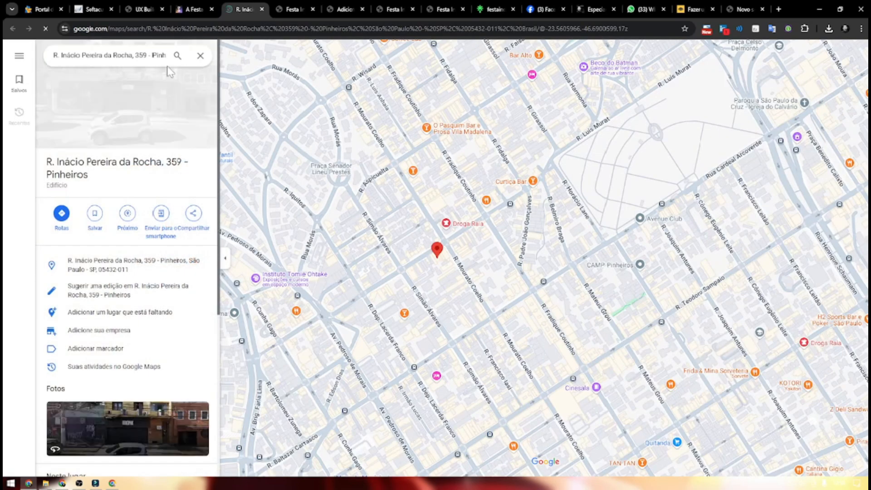
{"action": "left_click", "coordinate": [192, 211]}
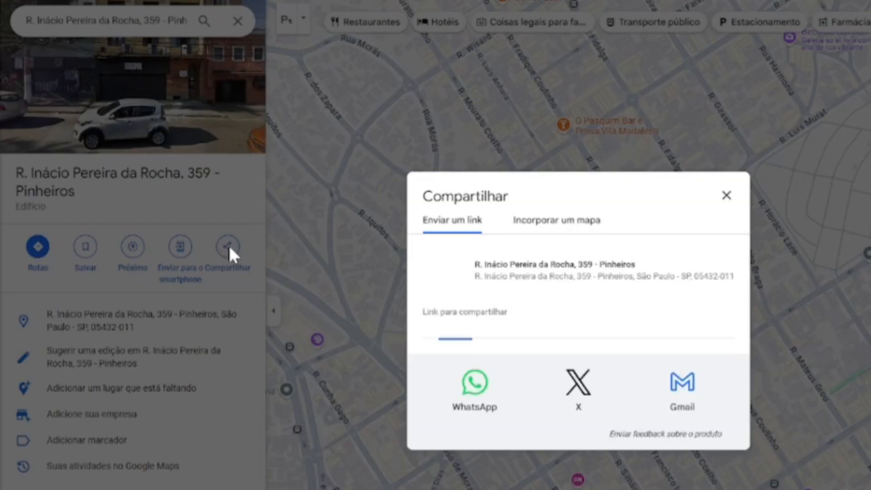
{"action": "left_click", "coordinate": [567, 231]}
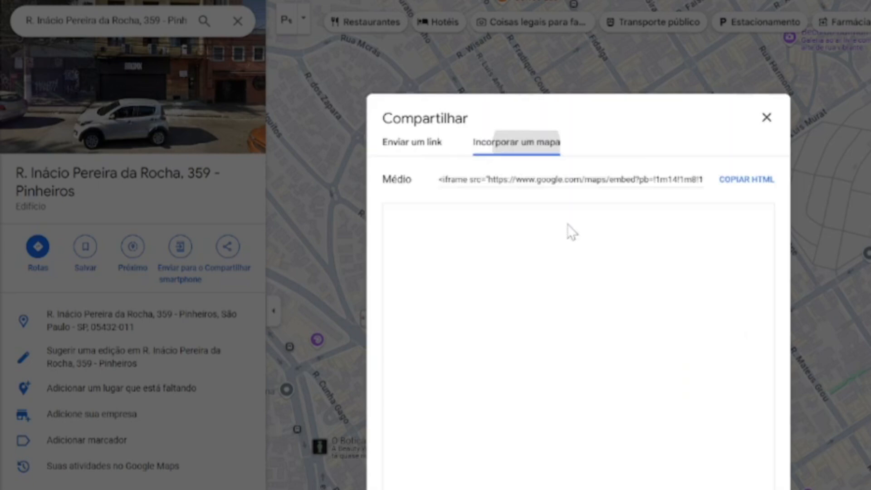
{"action": "left_click", "coordinate": [762, 182]}
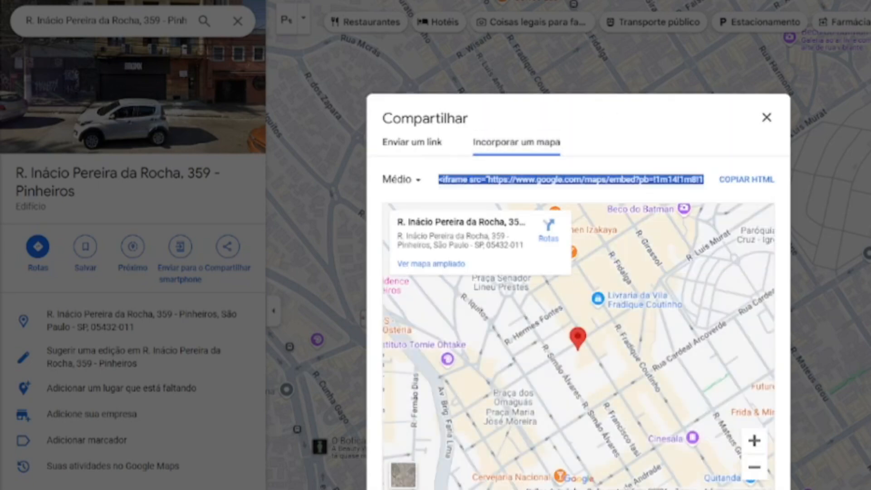
{"action": "left_click", "coordinate": [142, 9]}
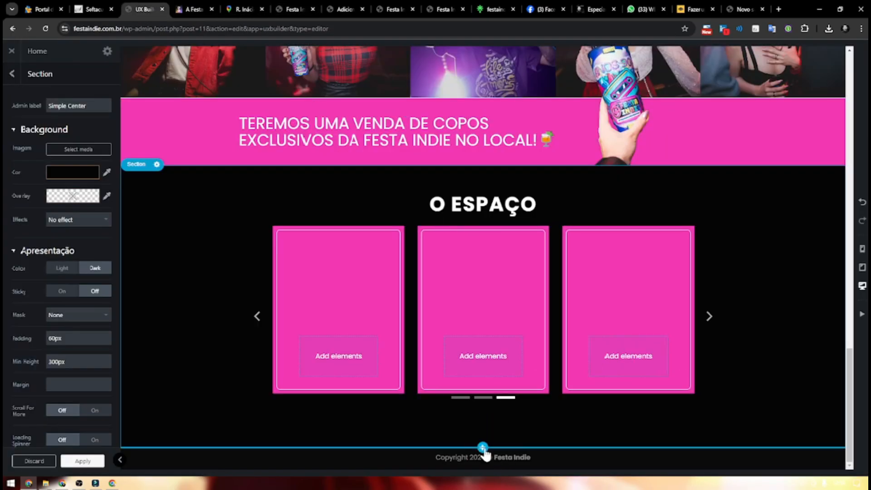
Step: Add an HTML element below the O ESPAÇO slider with the map iframe and a border-radius style
{"action": "left_click", "coordinate": [483, 448]}
{"action": "left_click", "coordinate": [77, 322]}
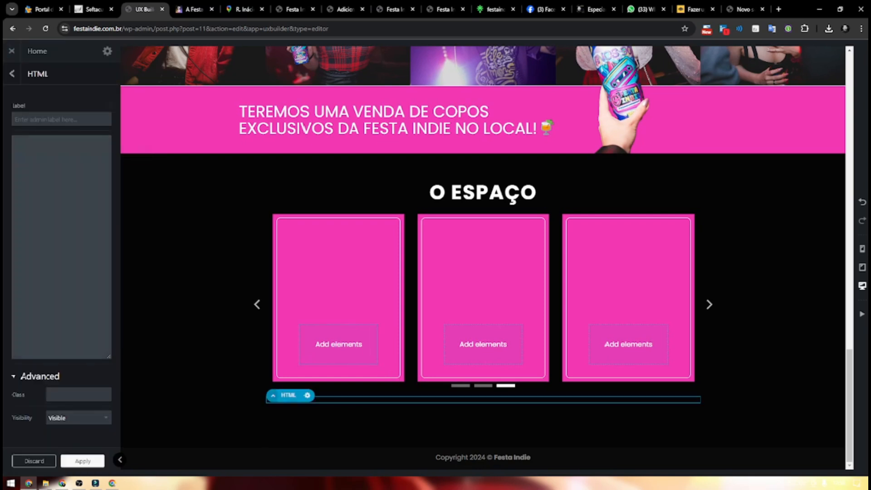
{"action": "key", "text": "ctrl+v"}
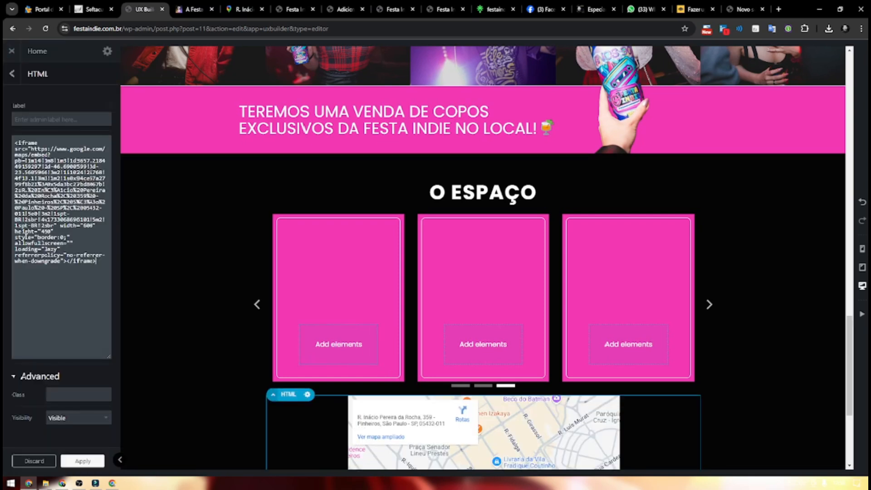
{"action": "scroll", "coordinate": [509, 342], "scroll_direction": "down", "scroll_amount": 3}
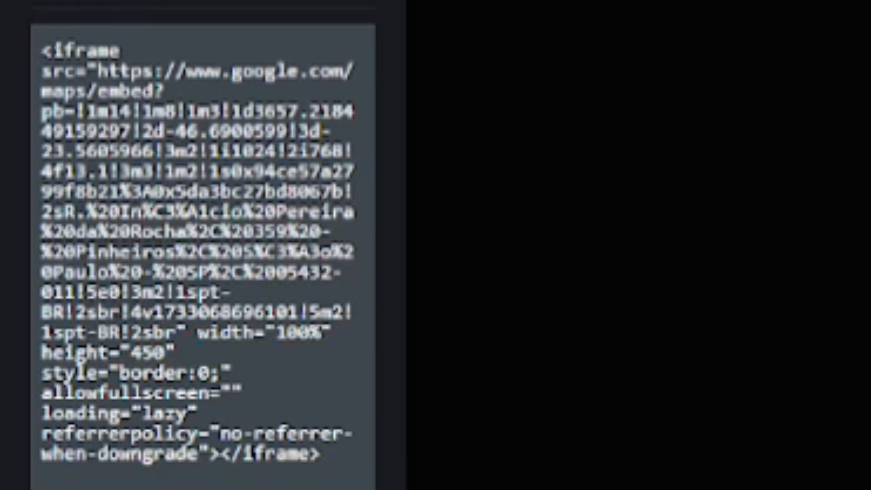
{"action": "type", "text": "style=\"\""}
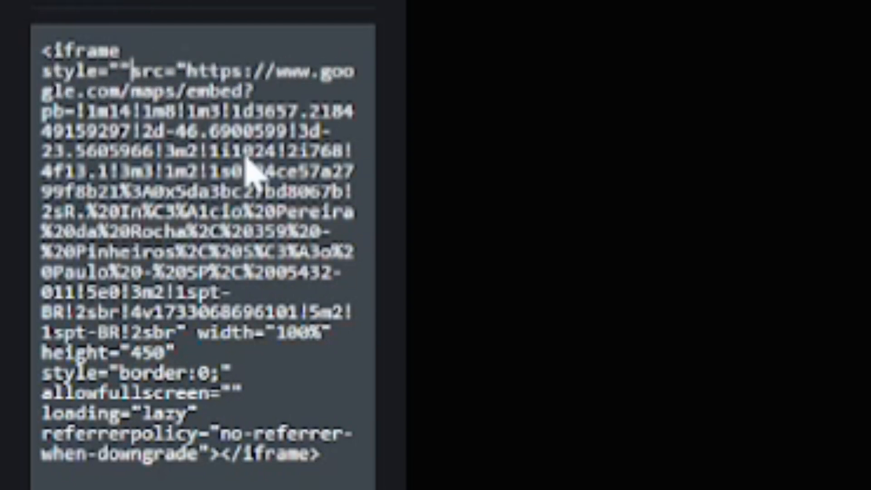
{"action": "type", "text": "border-ra"}
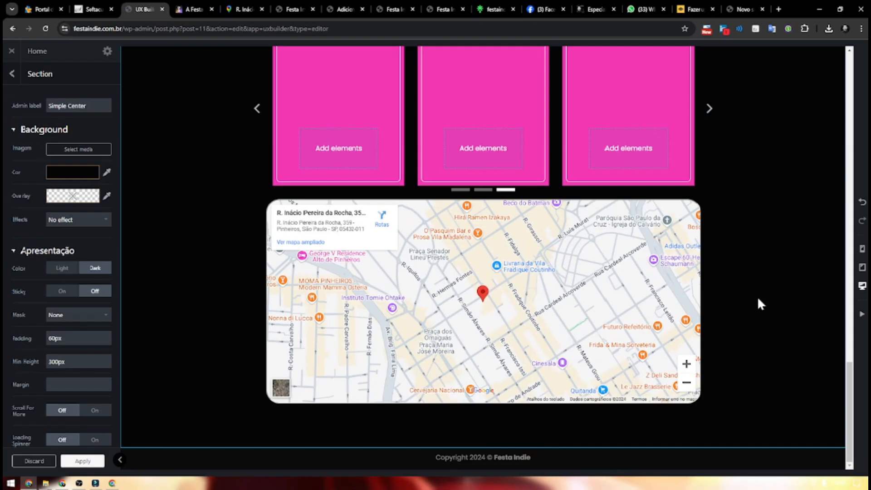
{"action": "scroll", "coordinate": [758, 300], "scroll_direction": "up", "scroll_amount": 2}
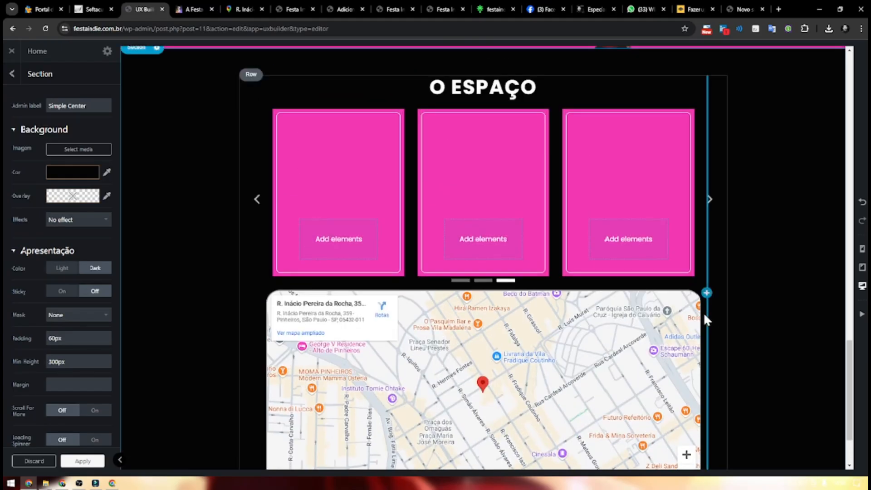
Step: Add a spacer above the map and adjust its height
{"action": "scroll", "coordinate": [731, 307], "scroll_direction": "up", "scroll_amount": 2}
{"action": "scroll", "coordinate": [731, 307], "scroll_direction": "down", "scroll_amount": 2}
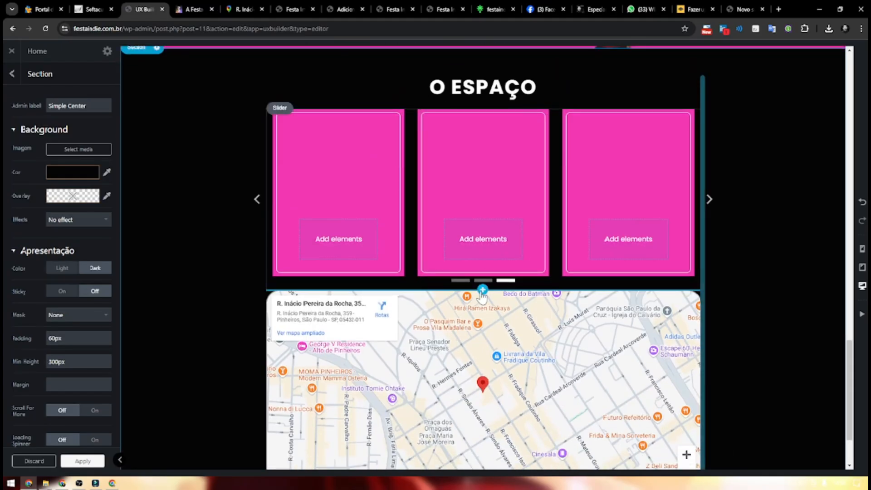
{"action": "left_click", "coordinate": [218, 311]}
{"action": "scroll", "coordinate": [45, 313], "scroll_direction": "down", "scroll_amount": 8}
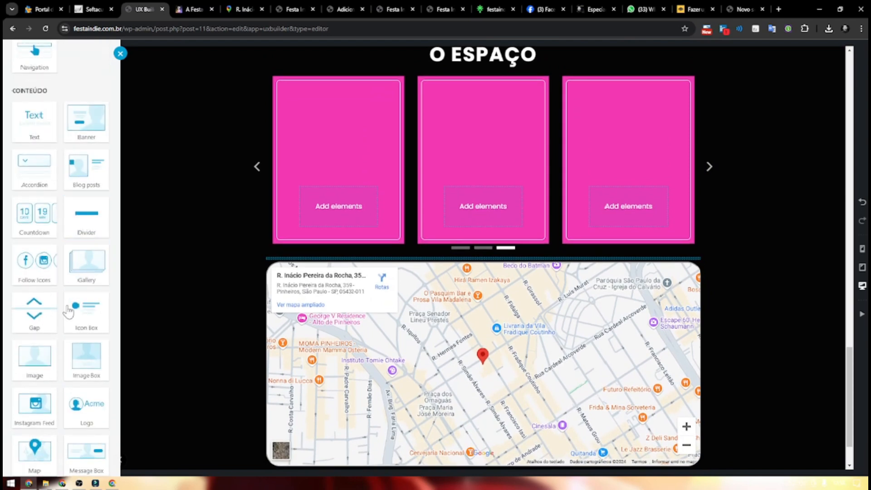
{"action": "left_click", "coordinate": [45, 314]}
{"action": "left_click", "coordinate": [76, 108]}
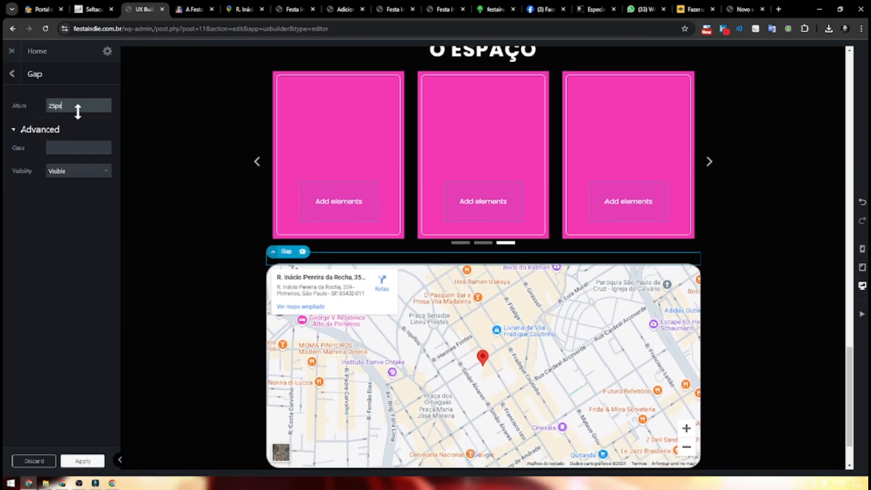
{"action": "scroll", "coordinate": [475, 228], "scroll_direction": "up", "scroll_amount": 4}
Step: Copy the venue's address from the event page and paste it under the O ESPAÇO heading
{"action": "left_click", "coordinate": [515, 235]}
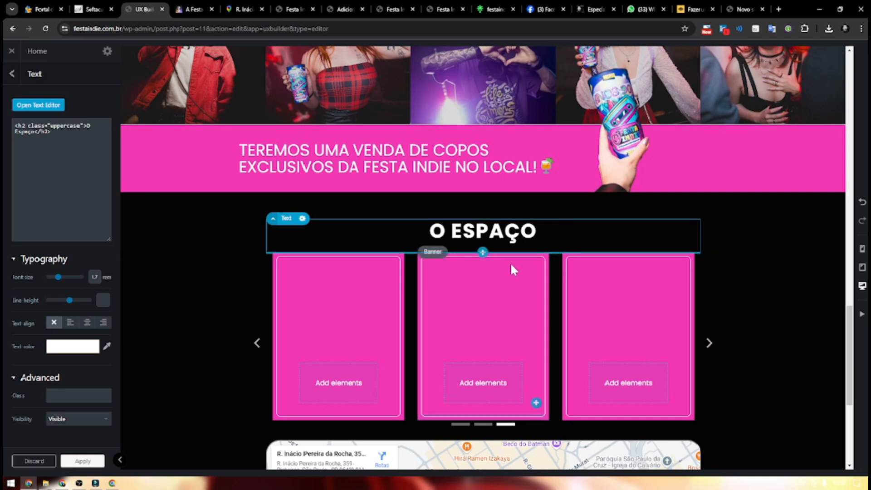
{"action": "left_click", "coordinate": [191, 9]}
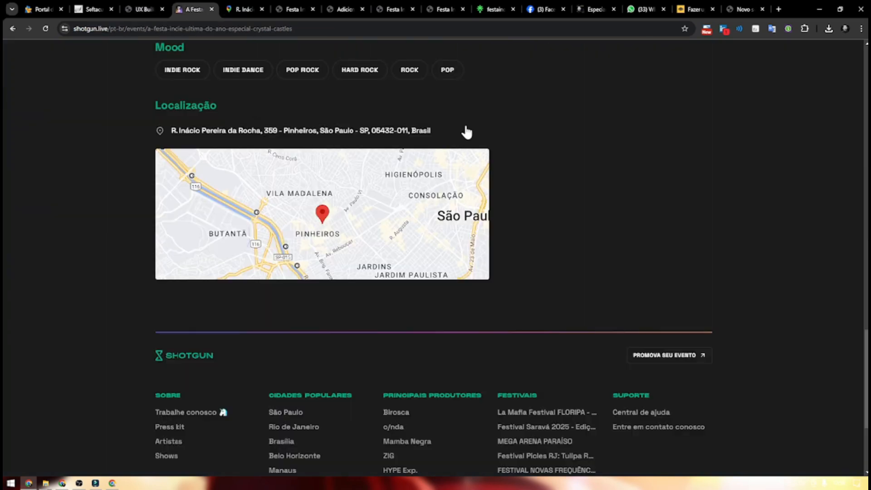
{"action": "left_click_drag", "start_coordinate": [163, 129], "coordinate": [368, 131]}
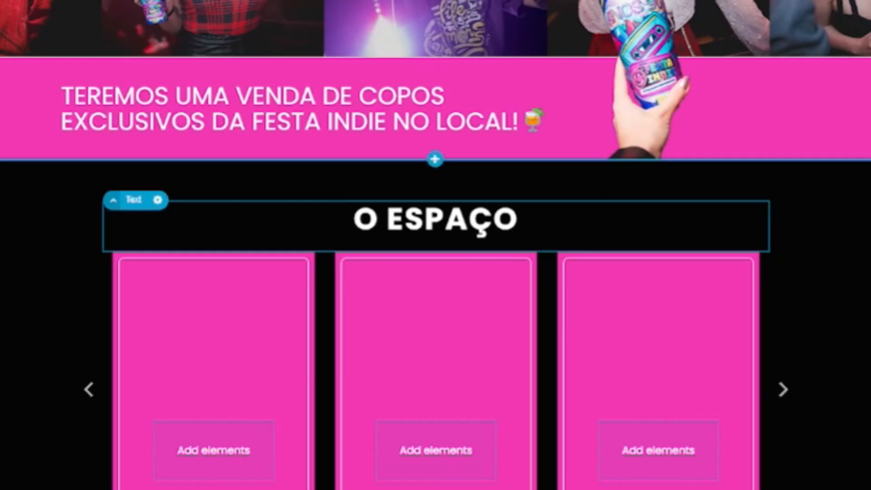
{"action": "type", "text": "R. Inácio Pereira da Rocha, 359 - Pinheiros, São Paulo - SP"}
{"action": "scroll", "coordinate": [381, 325], "scroll_direction": "down", "scroll_amount": 9}
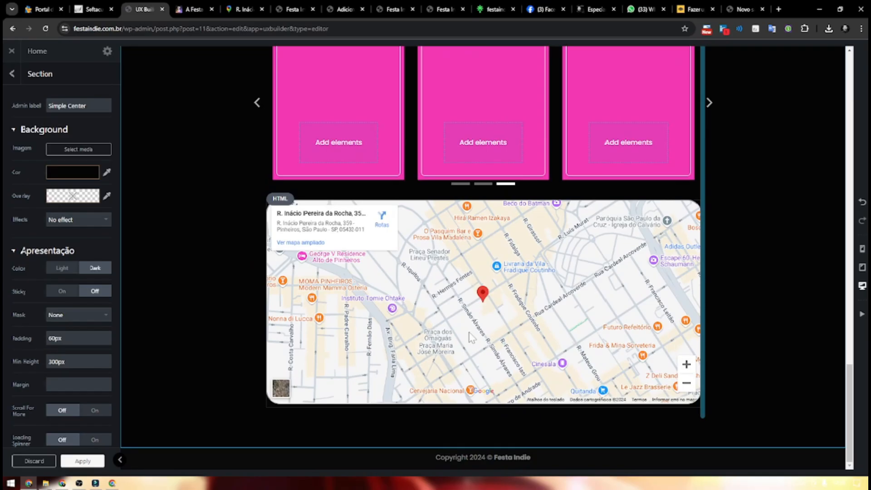
{"action": "scroll", "coordinate": [470, 338], "scroll_direction": "up", "scroll_amount": 4}
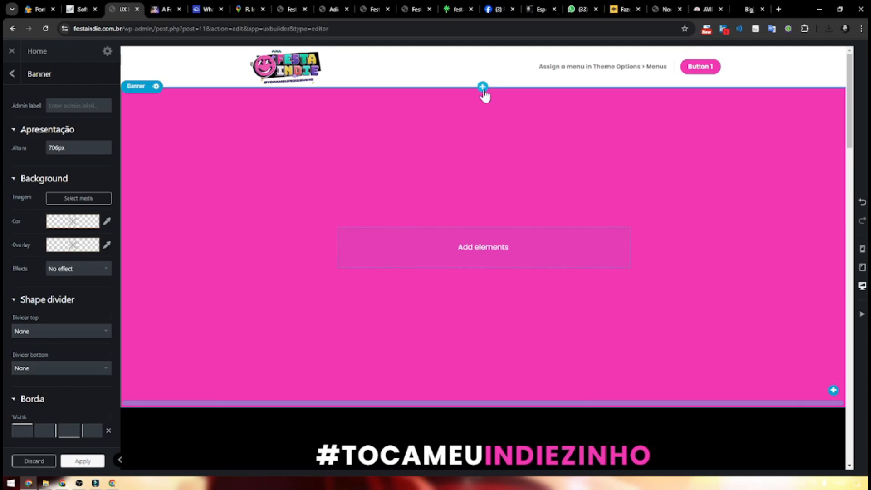
Step: Delete the empty pink banner at the top of the page
{"action": "right_click", "coordinate": [482, 124]}
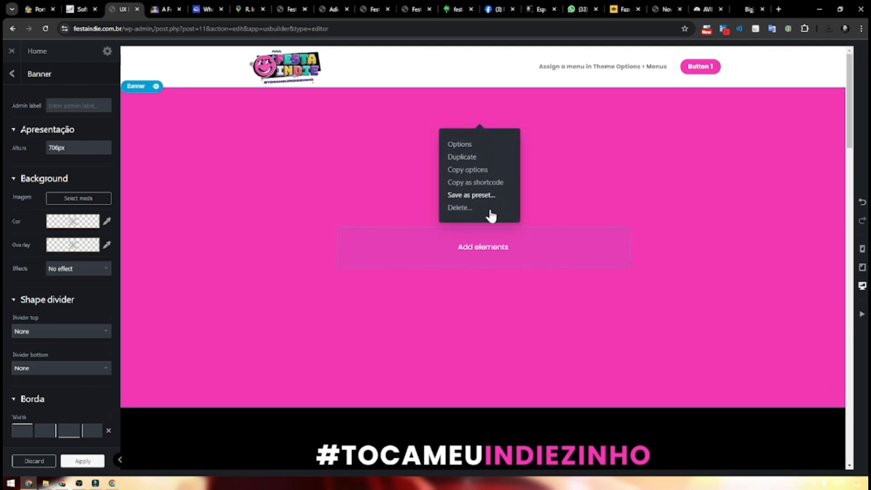
{"action": "left_click", "coordinate": [489, 210]}
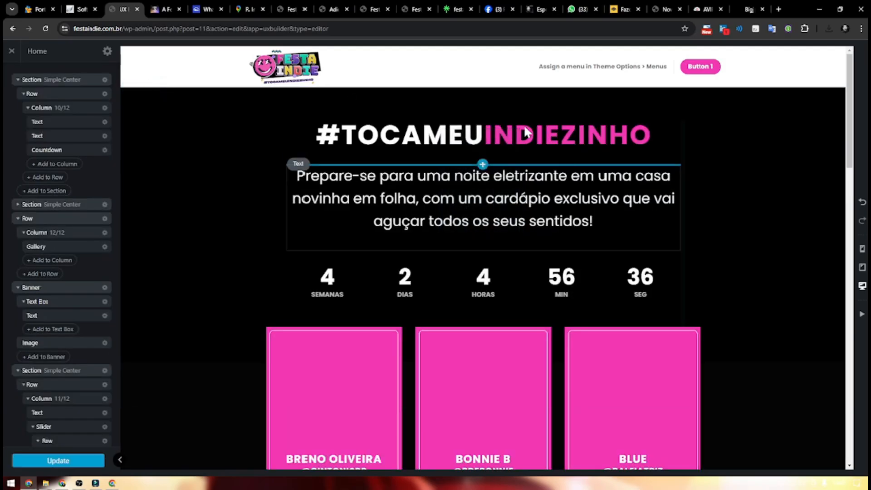
{"action": "left_click", "coordinate": [482, 86]}
Step: Add an Image block at the page top using the newly uploaded Save the Date flyer
{"action": "scroll", "coordinate": [48, 249], "scroll_direction": "down", "scroll_amount": 5}
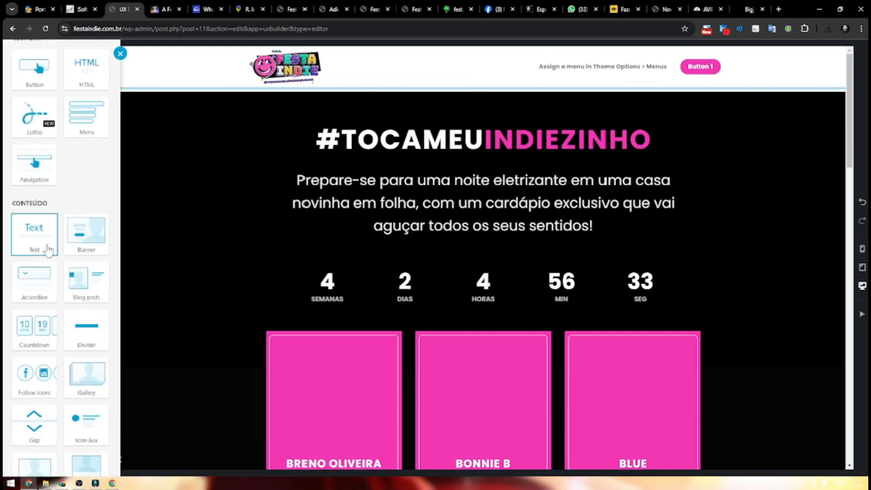
{"action": "scroll", "coordinate": [59, 385], "scroll_direction": "down", "scroll_amount": 1}
{"action": "left_click", "coordinate": [38, 428]}
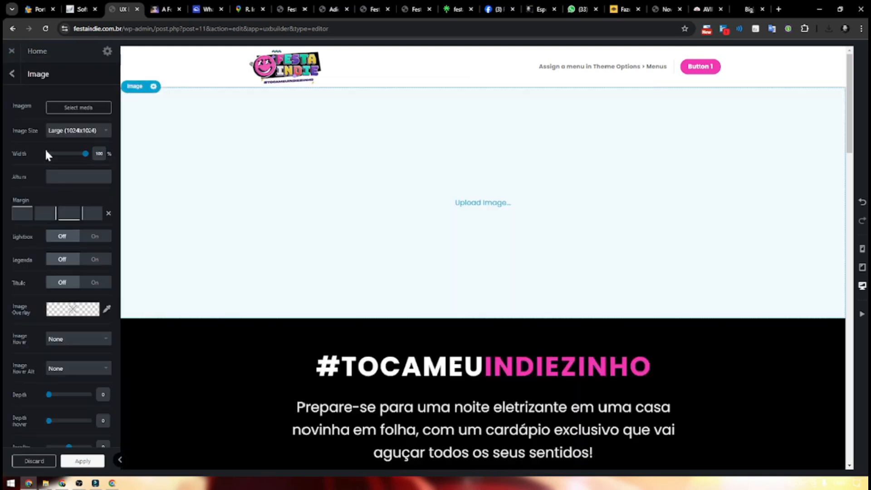
{"action": "left_click", "coordinate": [77, 108]}
{"action": "left_click", "coordinate": [829, 28]}
{"action": "left_click_drag", "start_coordinate": [767, 71], "coordinate": [453, 146]}
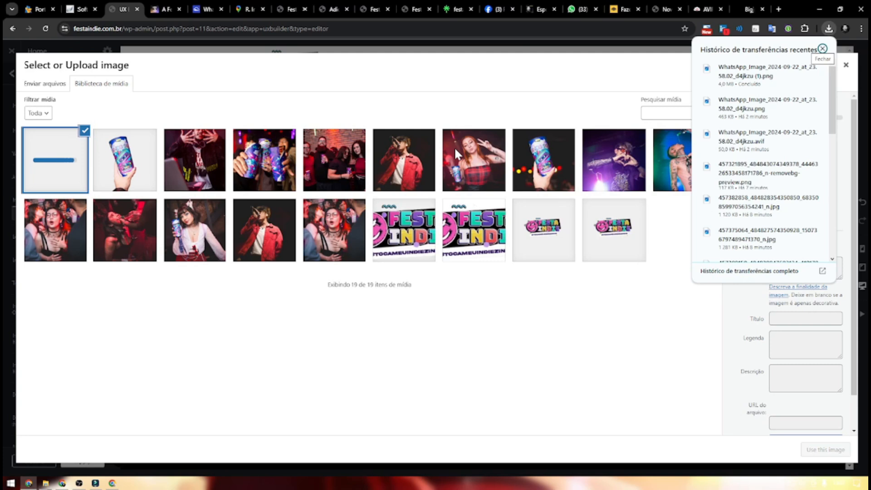
{"action": "left_click", "coordinate": [269, 90]}
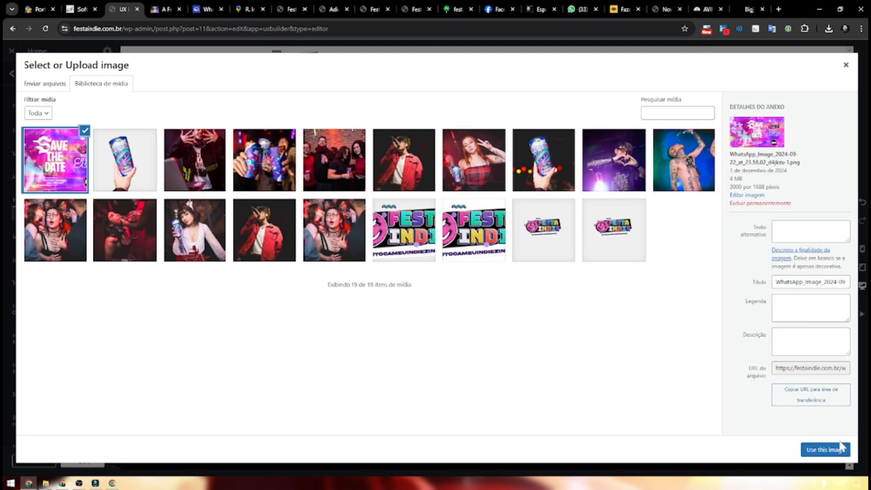
{"action": "left_click", "coordinate": [825, 450]}
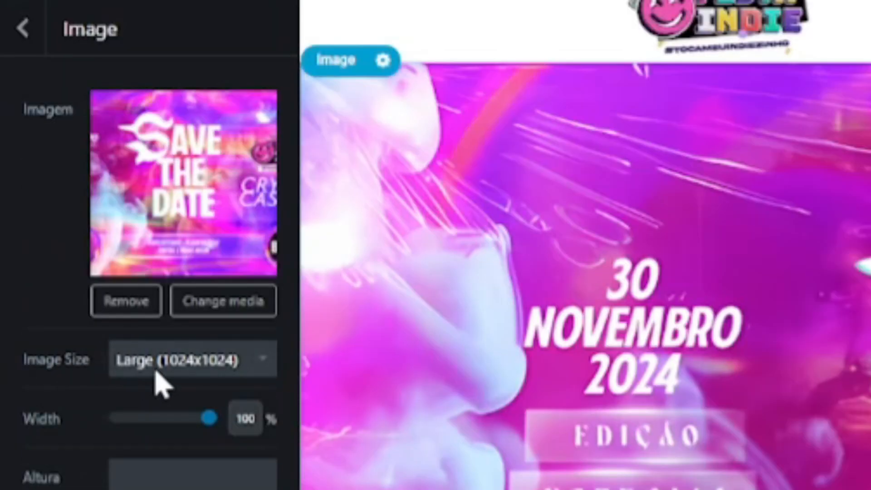
Step: Set the flyer's Image Size to Original and apply the change
{"action": "left_click", "coordinate": [157, 368]}
{"action": "left_click", "coordinate": [176, 391]}
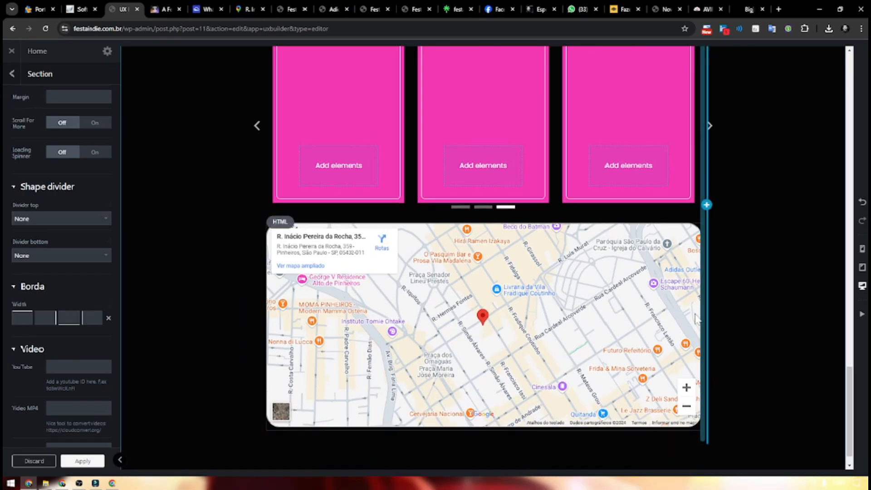
{"action": "scroll", "coordinate": [694, 303], "scroll_direction": "up", "scroll_amount": 15}
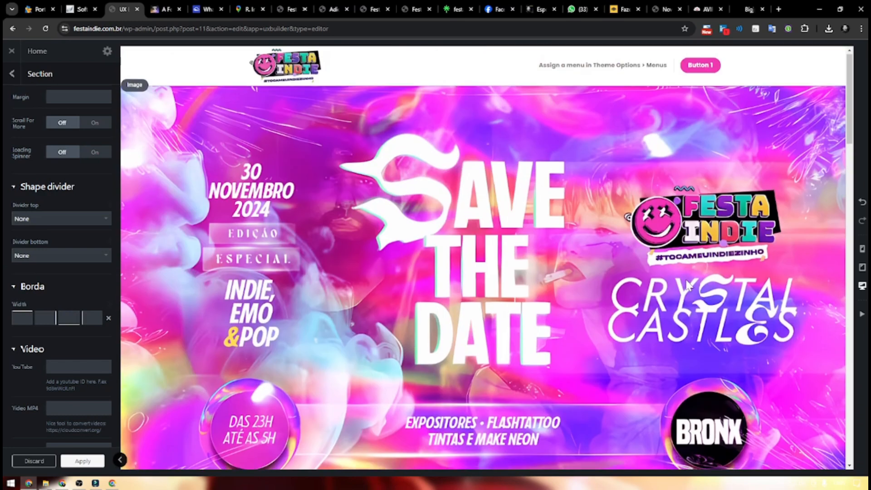
{"action": "scroll", "coordinate": [689, 285], "scroll_direction": "down", "scroll_amount": 15}
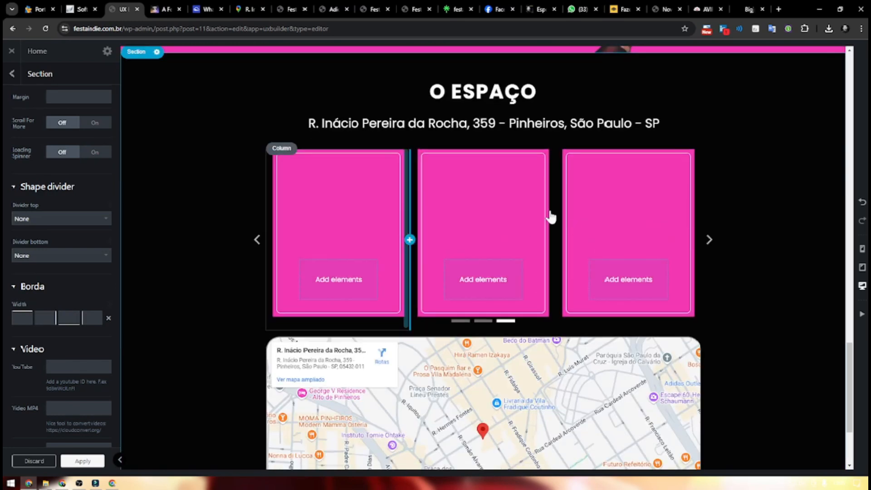
{"action": "scroll", "coordinate": [552, 217], "scroll_direction": "down", "scroll_amount": 3}
{"action": "left_click", "coordinate": [71, 462]}
Step: Update the homepage and close UX Builder to view the live Home page
{"action": "left_click", "coordinate": [68, 462]}
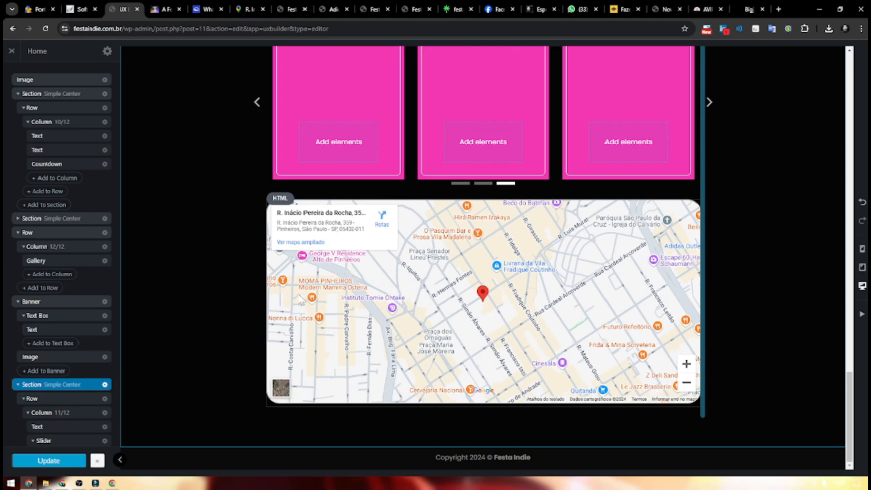
{"action": "left_click", "coordinate": [11, 51]}
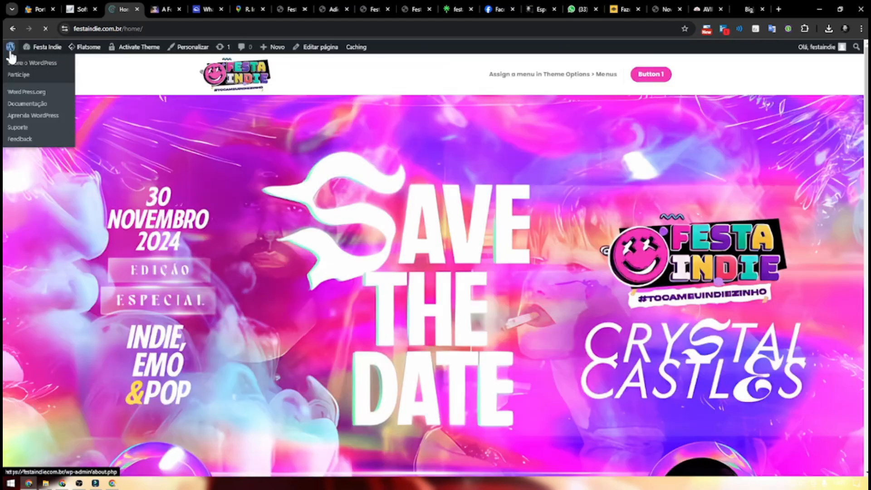
{"action": "scroll", "coordinate": [532, 196], "scroll_direction": "down", "scroll_amount": 10}
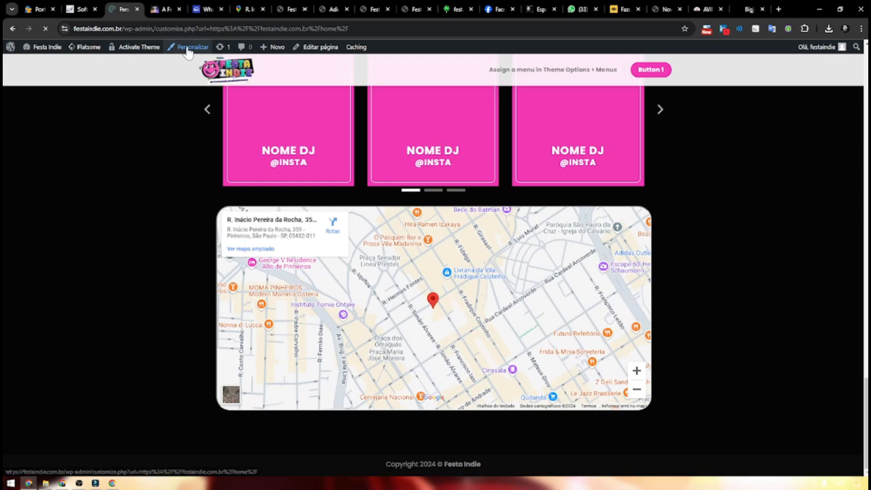
Step: Give the main header a near-black background and a height of 103
{"action": "left_click", "coordinate": [187, 51]}
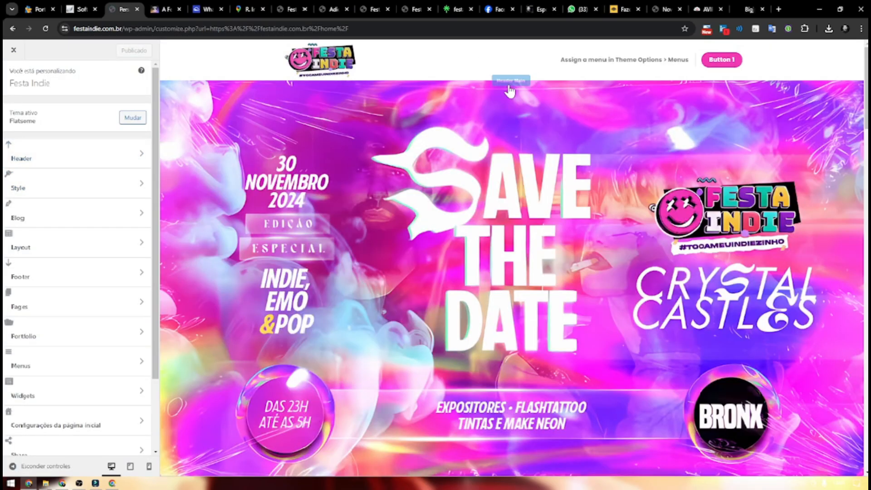
{"action": "left_click", "coordinate": [510, 81]}
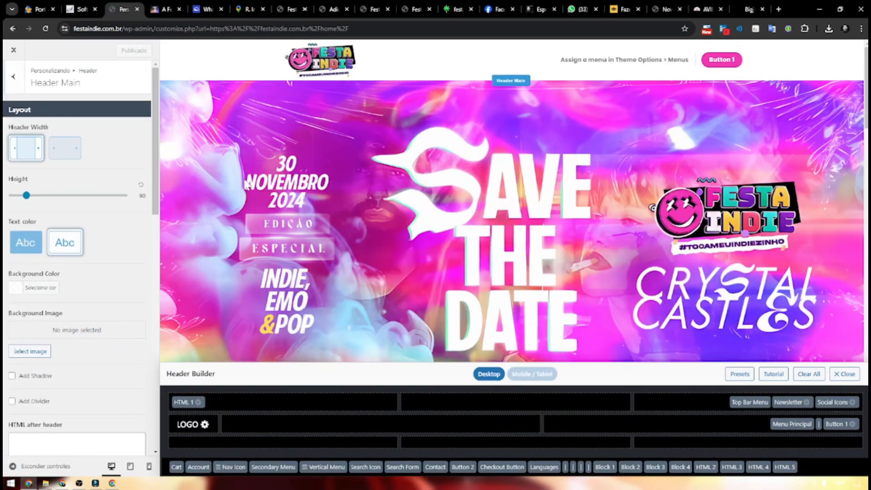
{"action": "left_click", "coordinate": [21, 243]}
{"action": "left_click", "coordinate": [16, 291]}
{"action": "left_click", "coordinate": [117, 339]}
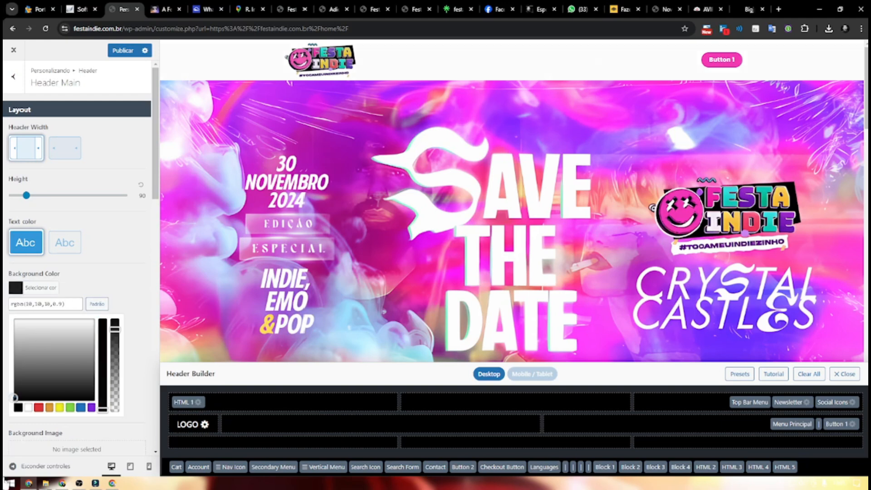
{"action": "left_click", "coordinate": [116, 275]}
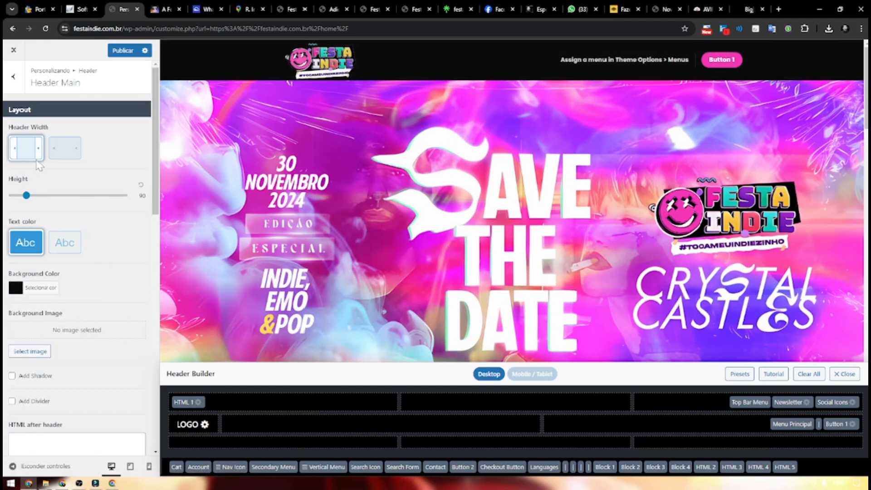
{"action": "left_click_drag", "start_coordinate": [27, 200], "coordinate": [30, 199]}
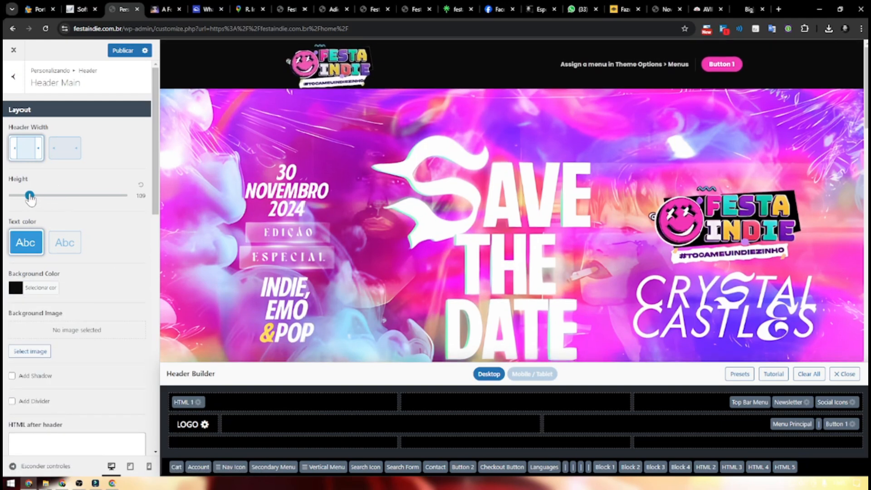
{"action": "scroll", "coordinate": [100, 229], "scroll_direction": "down", "scroll_amount": 15}
{"action": "scroll", "coordinate": [360, 78], "scroll_direction": "down", "scroll_amount": 1}
{"action": "scroll", "coordinate": [354, 84], "scroll_direction": "up", "scroll_amount": 1}
Step: Add 10 of padding around the header logo
{"action": "left_click", "coordinate": [342, 94]}
{"action": "scroll", "coordinate": [57, 312], "scroll_direction": "down", "scroll_amount": 6}
{"action": "left_click_drag", "start_coordinate": [14, 369], "coordinate": [50, 373]}
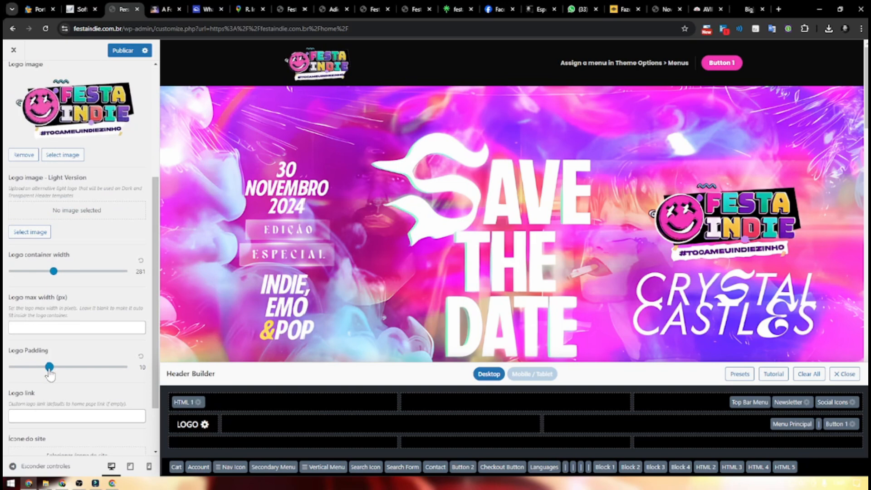
Step: Make the header button read 'Comprar Ingresso' and link to the copied event page URL
{"action": "left_click", "coordinate": [721, 62]}
{"action": "double_click", "coordinate": [34, 141]}
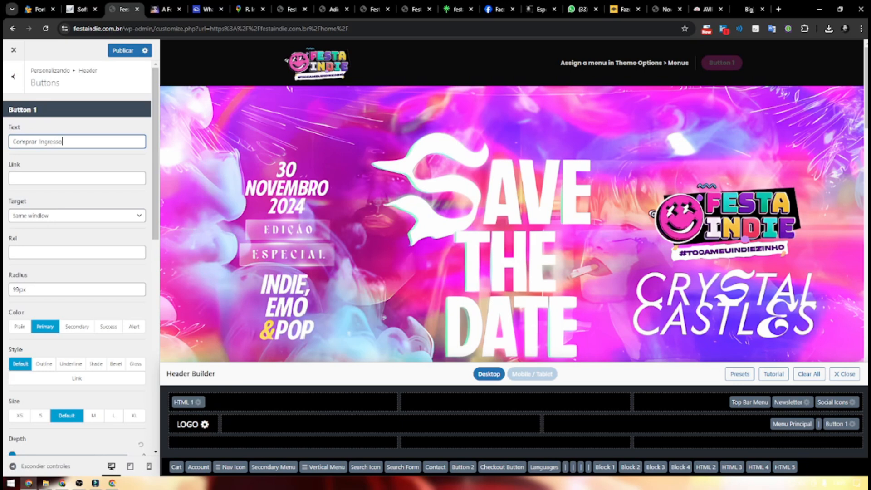
{"action": "left_click", "coordinate": [77, 178]}
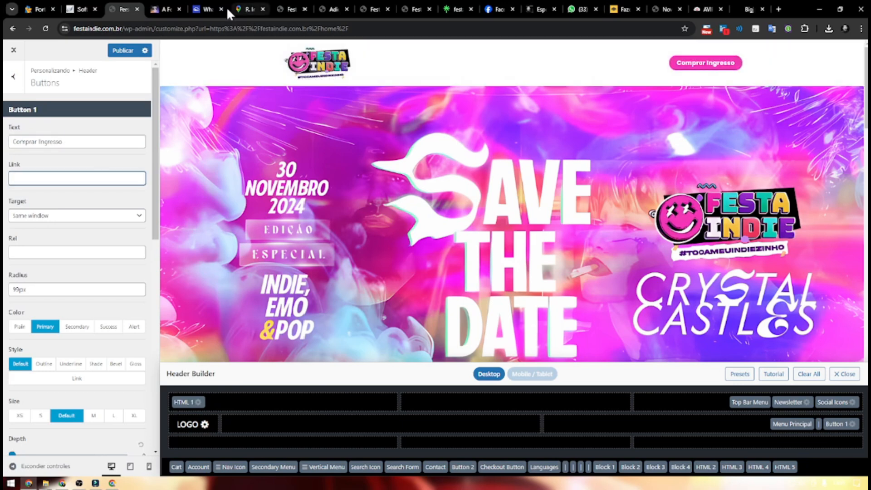
{"action": "left_click", "coordinate": [165, 10]}
{"action": "left_click", "coordinate": [205, 28]}
{"action": "key", "text": "ctrl+c"}
{"action": "left_click", "coordinate": [124, 9]}
{"action": "key", "text": "ctrl+v"}
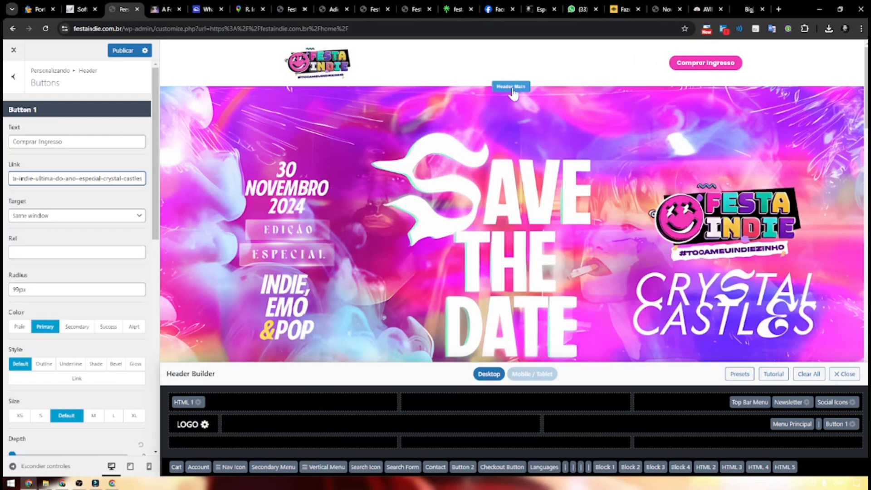
{"action": "left_click", "coordinate": [512, 88]}
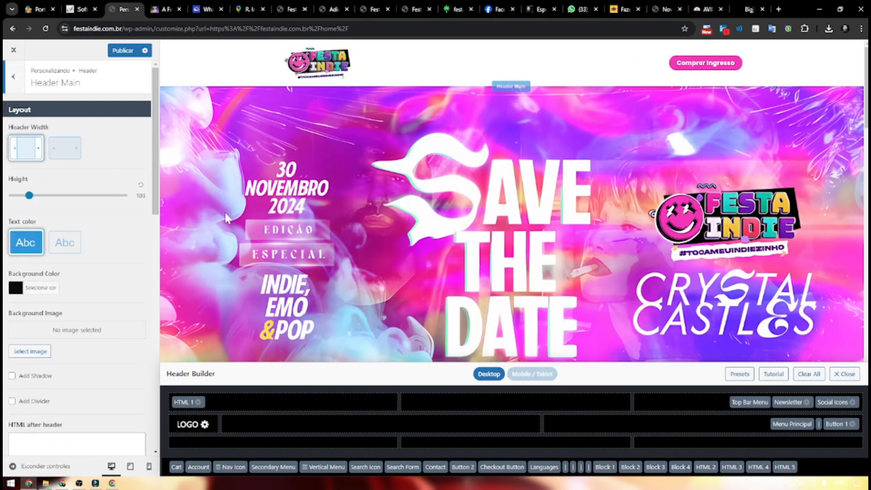
{"action": "left_click", "coordinate": [69, 247]}
Step: Scroll the live homepage to check the dark header and its Comprar Ingresso button
{"action": "scroll", "coordinate": [111, 243], "scroll_direction": "down", "scroll_amount": 6}
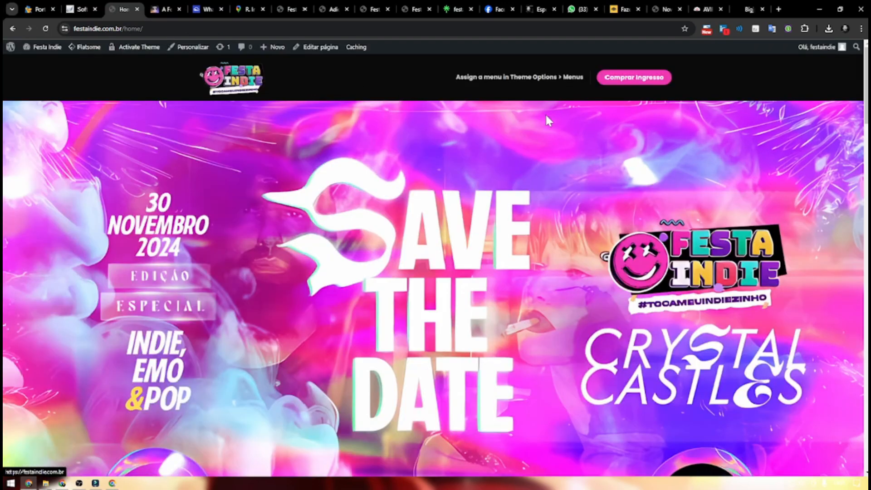
{"action": "scroll", "coordinate": [559, 225], "scroll_direction": "down", "scroll_amount": 10}
{"action": "scroll", "coordinate": [559, 225], "scroll_direction": "up", "scroll_amount": 10}
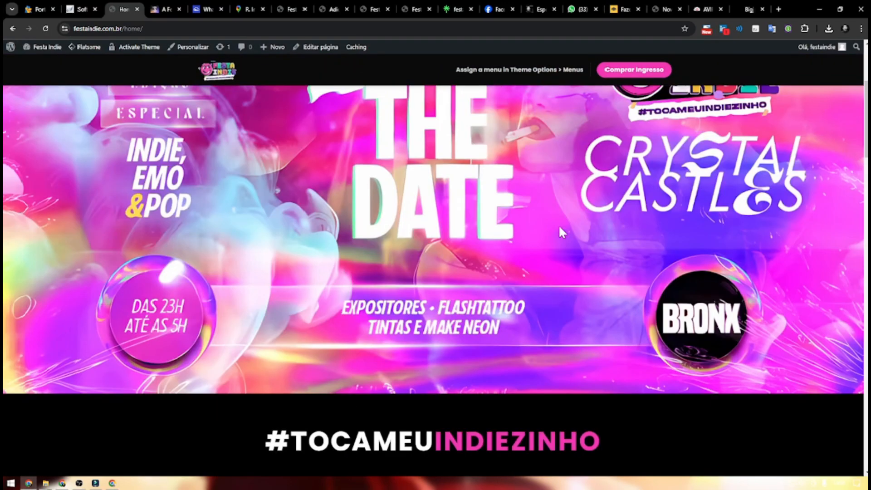
{"action": "scroll", "coordinate": [514, 191], "scroll_direction": "down", "scroll_amount": 15}
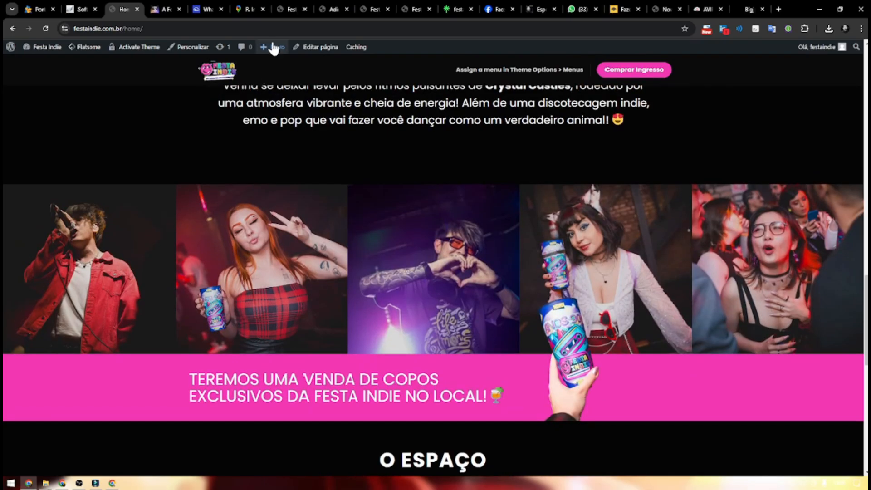
Step: Create and publish a new block titled 'Rodapé'
{"action": "mouse_move", "coordinate": [273, 47]}
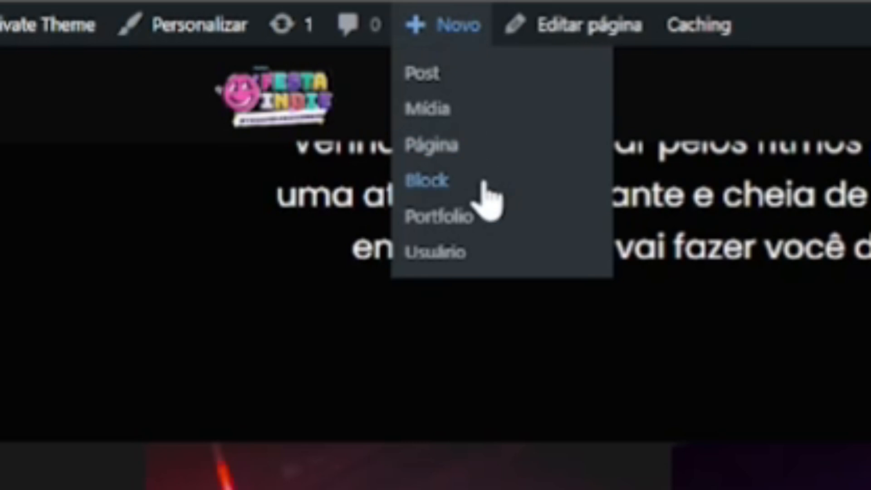
{"action": "left_click", "coordinate": [482, 182]}
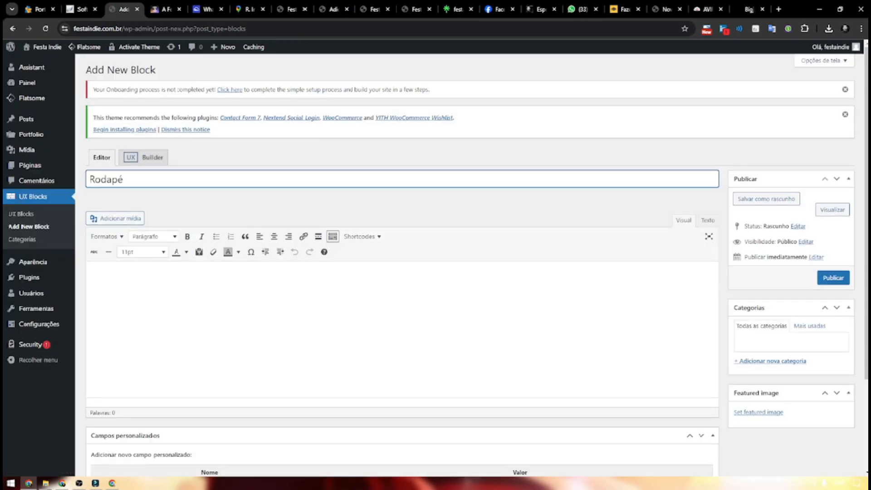
{"action": "type", "text": "Rodapé"}
{"action": "left_click", "coordinate": [825, 282]}
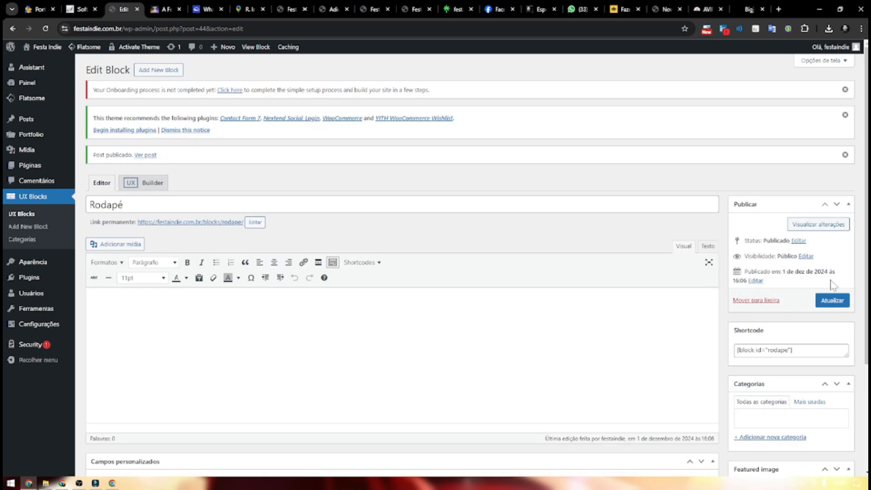
Step: Choose Rodapé as the Custom Footer Block in the customizer's footer settings
{"action": "left_click", "coordinate": [54, 57]}
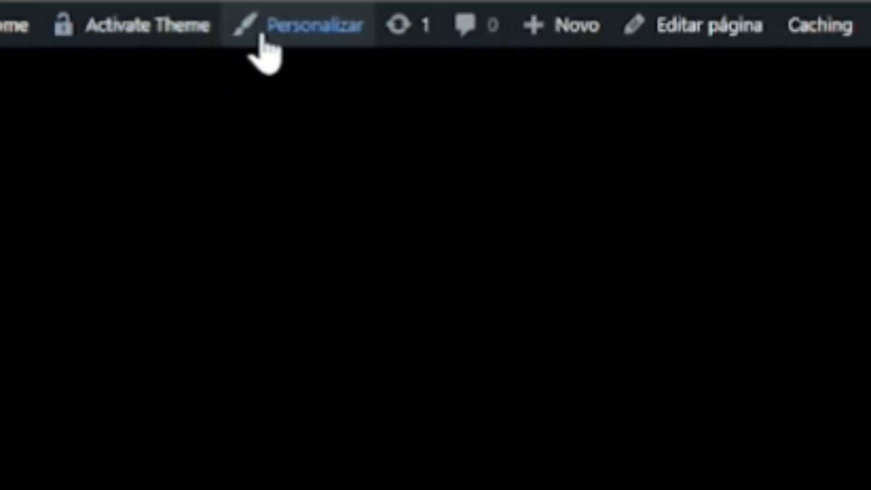
{"action": "left_click", "coordinate": [278, 36]}
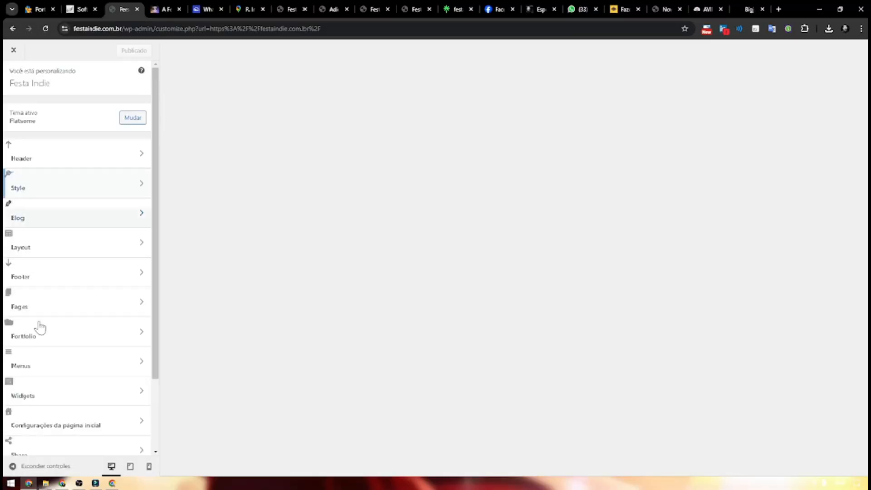
{"action": "left_click", "coordinate": [58, 279]}
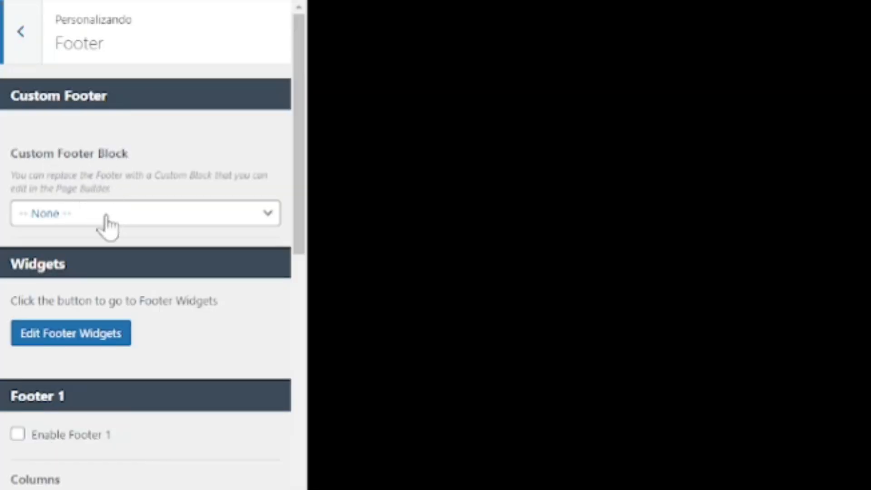
{"action": "left_click", "coordinate": [107, 213]}
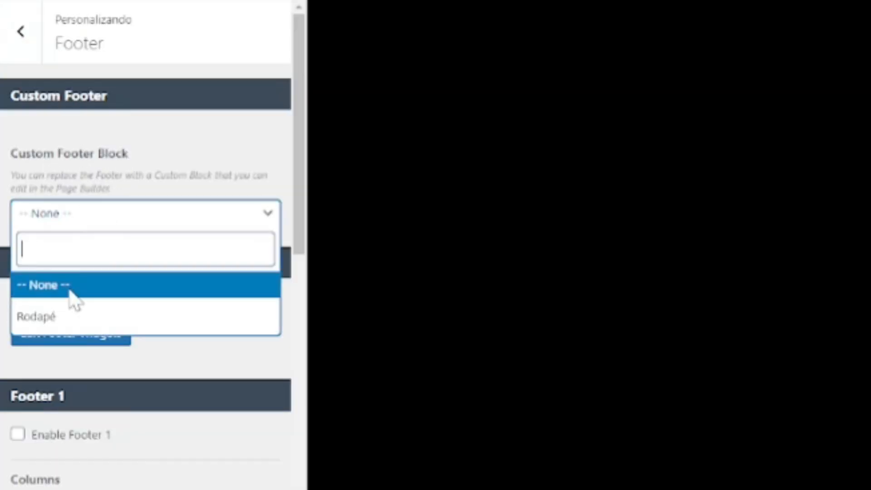
{"action": "left_click", "coordinate": [35, 315]}
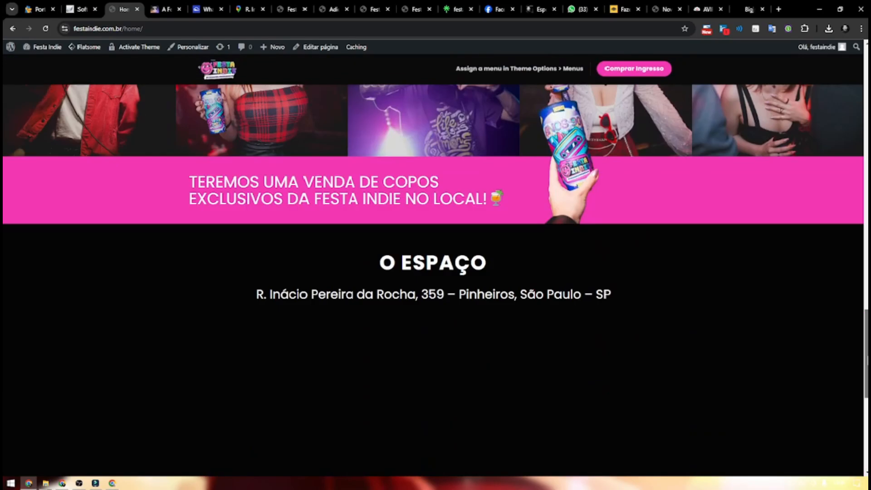
{"action": "scroll", "coordinate": [433, 272], "scroll_direction": "down", "scroll_amount": 10}
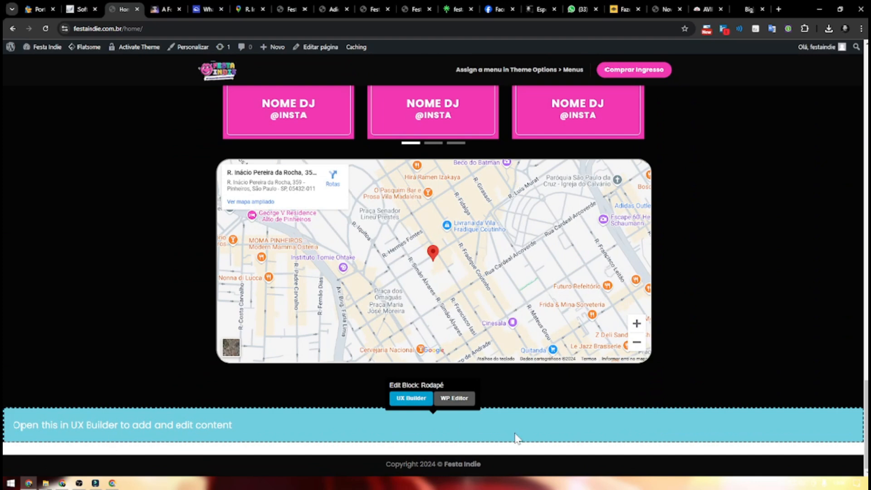
Step: Add a Banner to the empty footer in UX Builder and delete its heading
{"action": "left_click", "coordinate": [411, 399]}
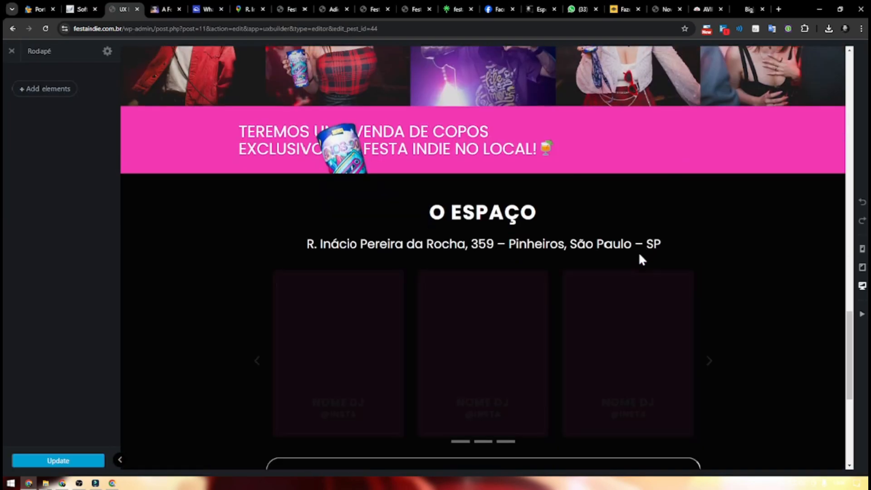
{"action": "left_click", "coordinate": [484, 426]}
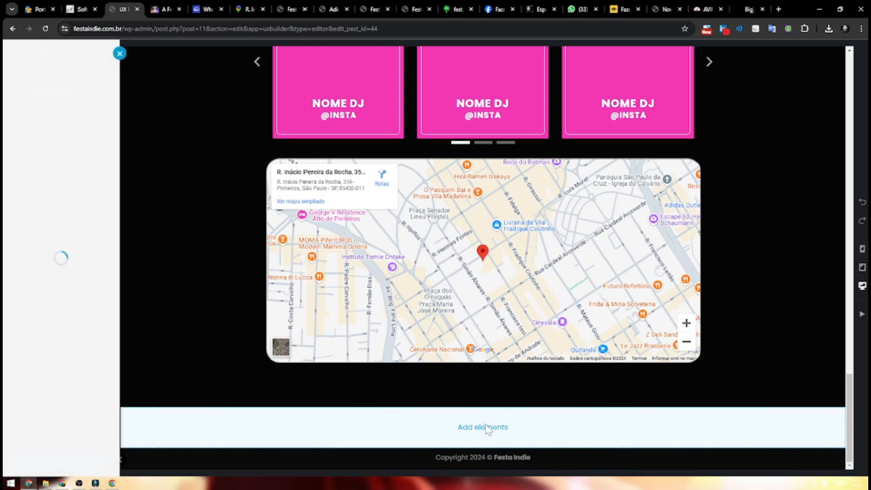
{"action": "scroll", "coordinate": [62, 270], "scroll_direction": "down", "scroll_amount": 6}
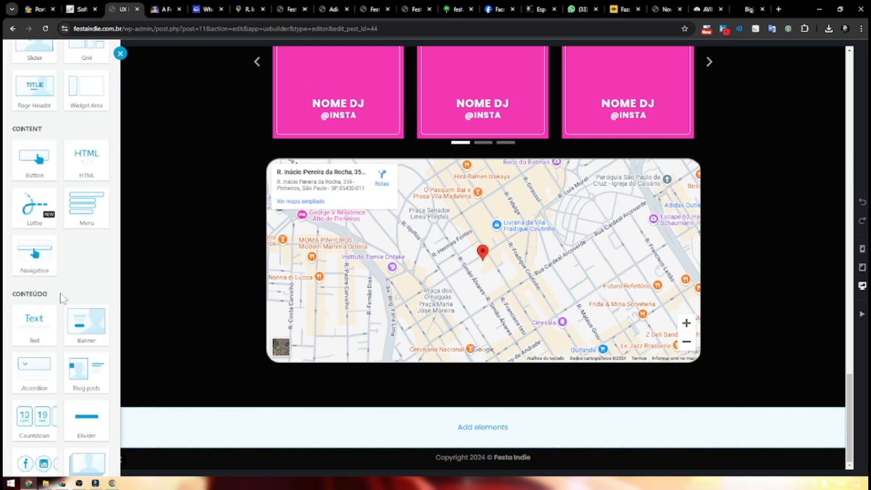
{"action": "left_click", "coordinate": [86, 234]}
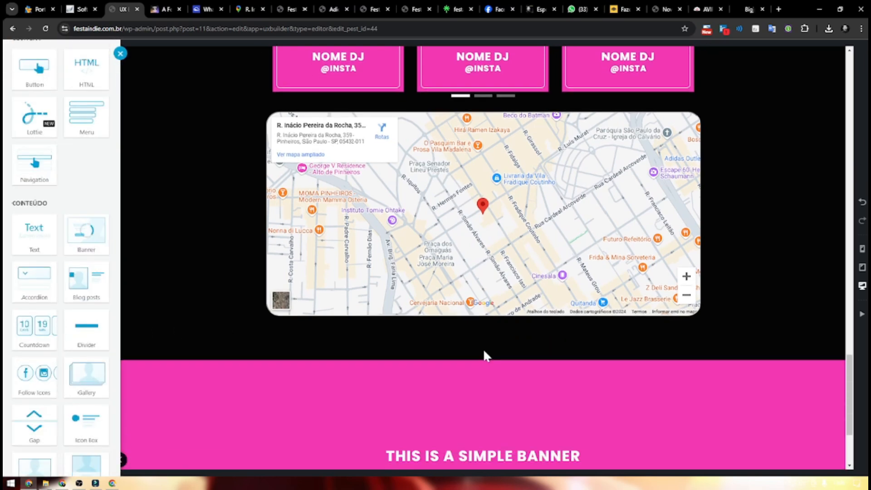
{"action": "left_click_drag", "start_coordinate": [537, 330], "coordinate": [535, 329]}
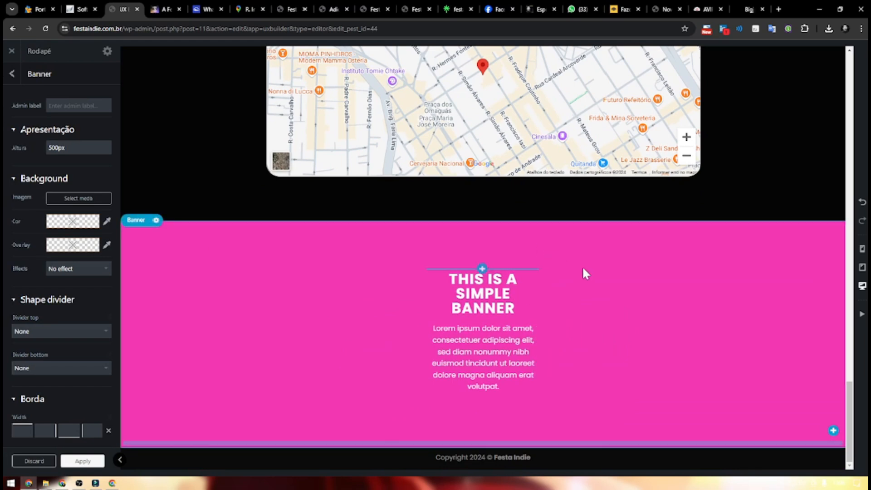
{"action": "right_click", "coordinate": [473, 345]}
{"action": "left_click", "coordinate": [645, 286]}
{"action": "right_click", "coordinate": [494, 341]}
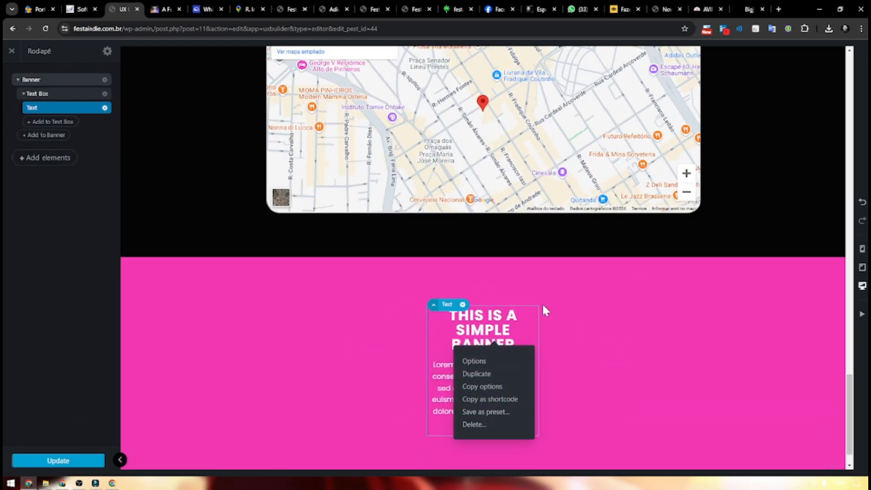
{"action": "double_click", "coordinate": [490, 319]}
{"action": "left_click_drag", "start_coordinate": [138, 163], "coordinate": [19, 164]}
{"action": "key", "text": "BackSpace"}
{"action": "left_click", "coordinate": [485, 343]}
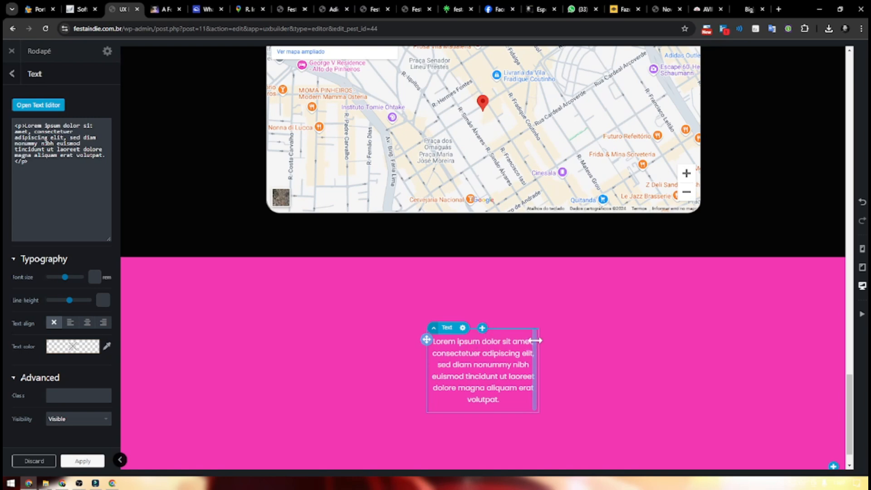
{"action": "left_click_drag", "start_coordinate": [537, 341], "coordinate": [611, 342]}
Step: Insert the Festa Indie logo image into the banner at about 52% width
{"action": "left_click", "coordinate": [482, 346]}
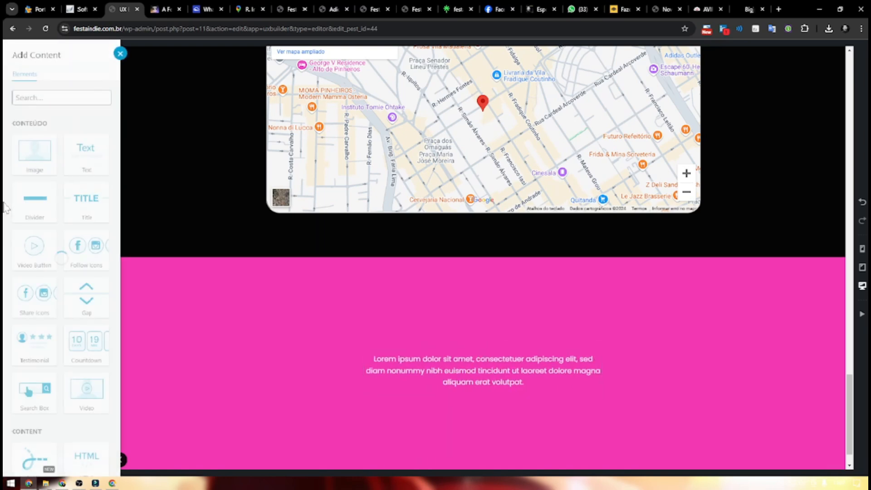
{"action": "left_click", "coordinate": [34, 152]}
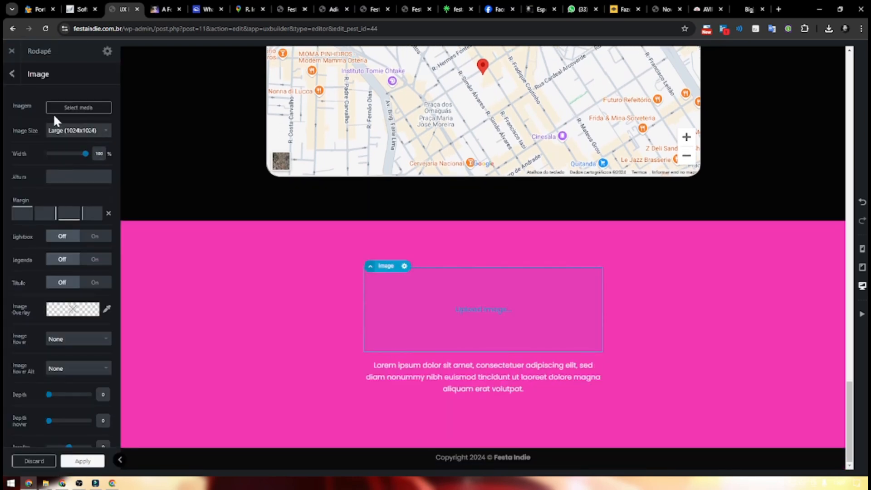
{"action": "left_click", "coordinate": [73, 107]}
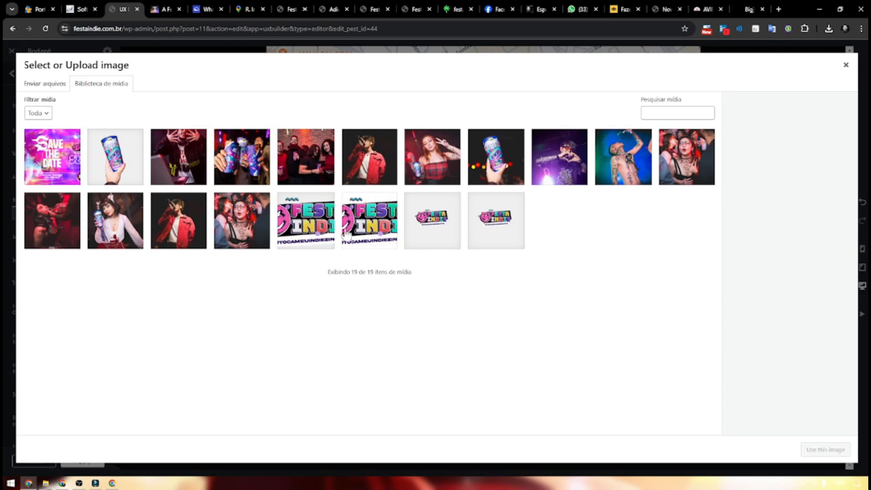
{"action": "left_click", "coordinate": [323, 236]}
{"action": "left_click", "coordinate": [815, 447]}
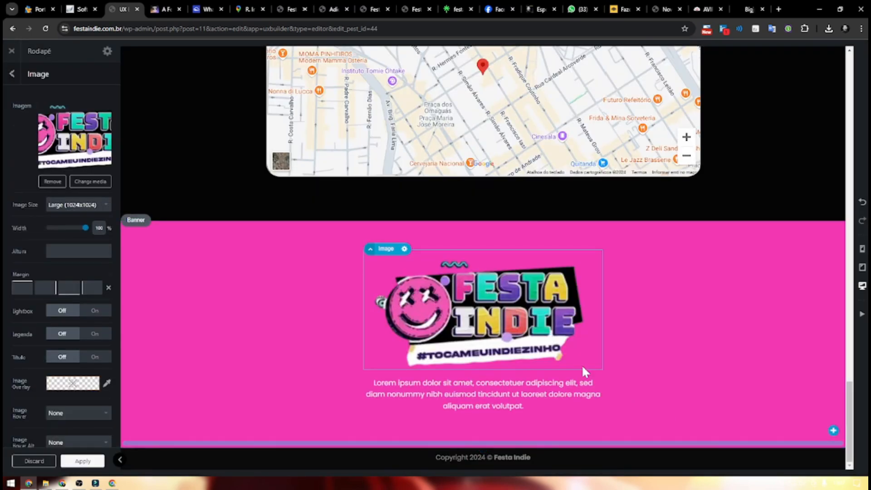
{"action": "left_click_drag", "start_coordinate": [84, 229], "coordinate": [66, 230]}
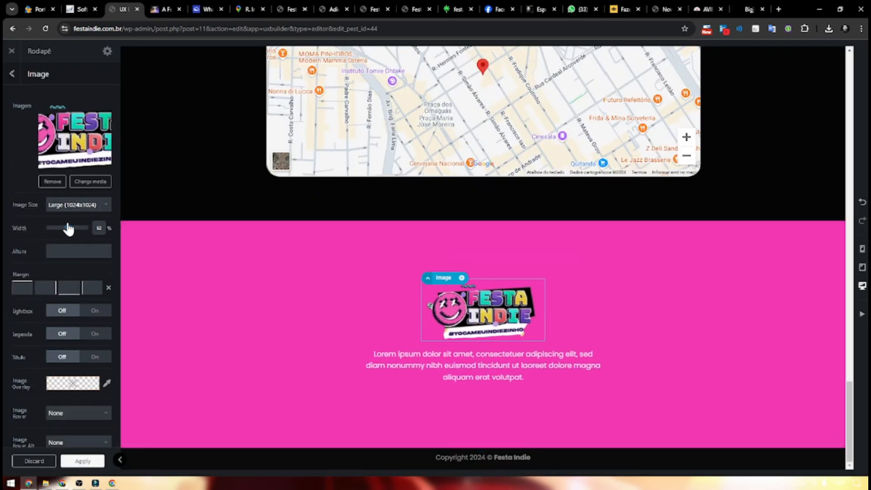
Step: Delete the banner's paragraph text and reduce the banner height to 279px
{"action": "left_click", "coordinate": [570, 380]}
{"action": "right_click", "coordinate": [574, 351]}
{"action": "left_click", "coordinate": [578, 347]}
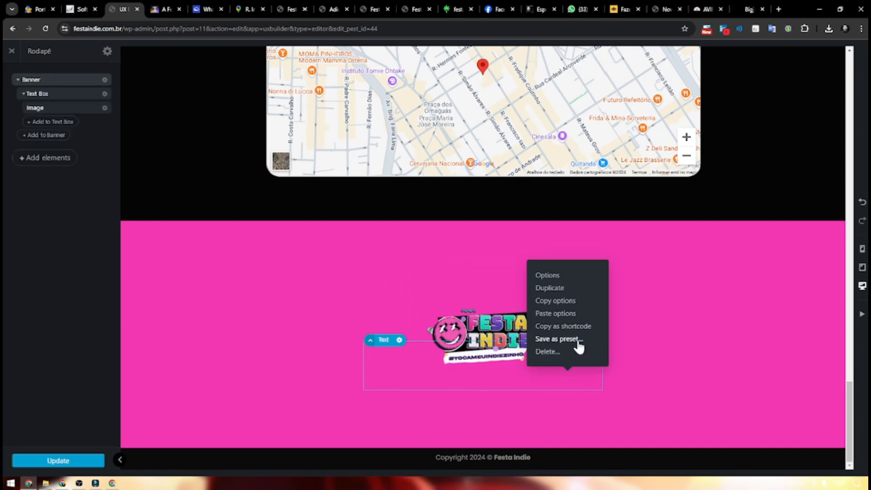
{"action": "left_click", "coordinate": [448, 250]}
{"action": "left_click_drag", "start_coordinate": [86, 149], "coordinate": [97, 249]}
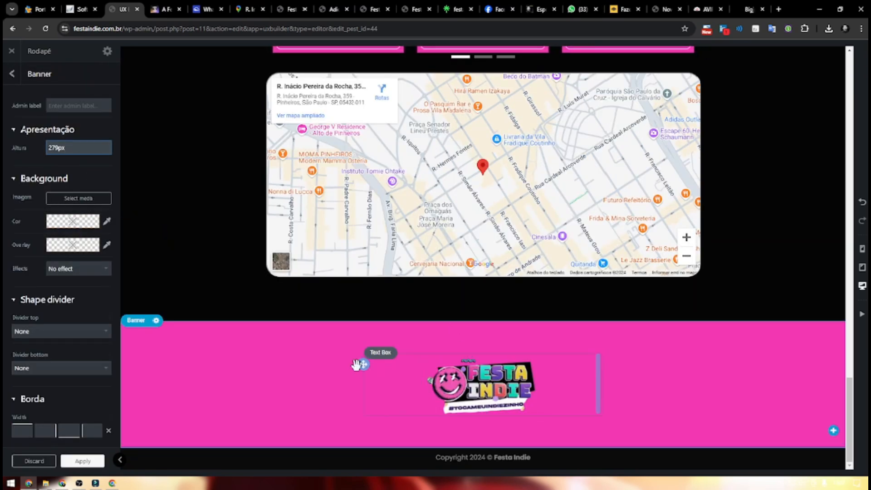
Step: Move the logo to the banner's left and add a narrow empty text box beside it
{"action": "left_click_drag", "start_coordinate": [595, 363], "coordinate": [517, 367]}
{"action": "left_click", "coordinate": [506, 381]}
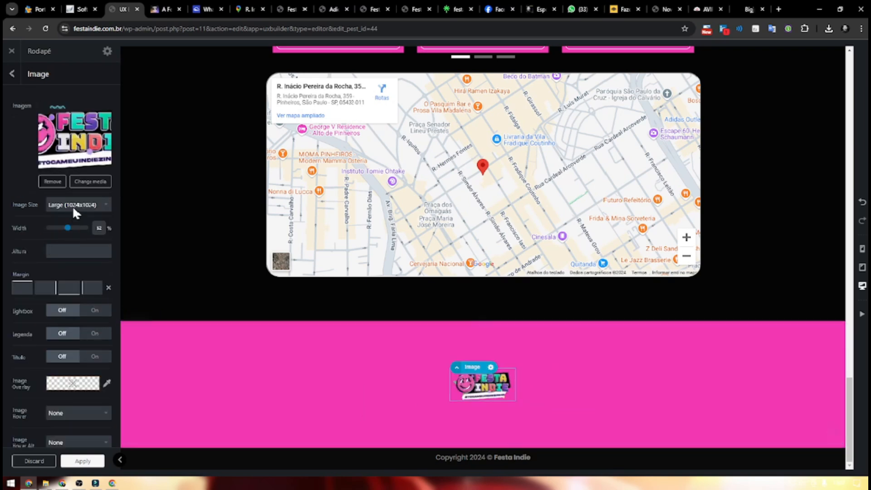
{"action": "left_click_drag", "start_coordinate": [416, 363], "coordinate": [193, 363]}
{"action": "left_click", "coordinate": [500, 378]}
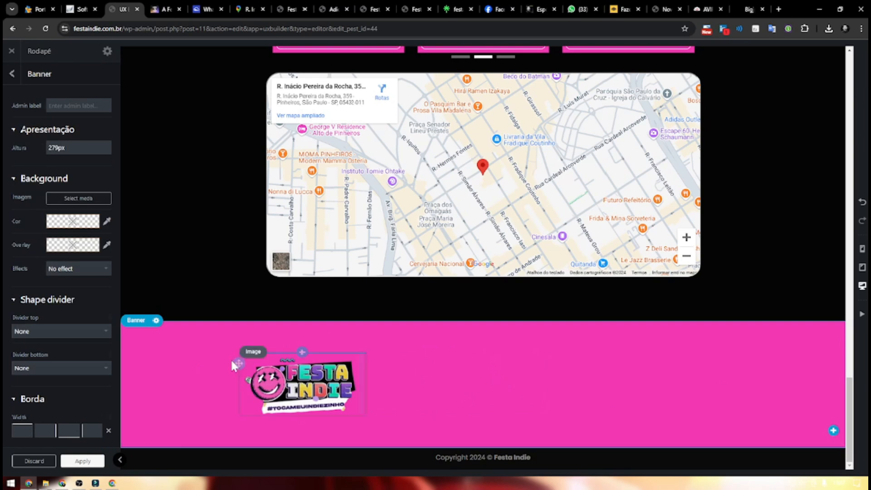
{"action": "left_click", "coordinate": [833, 431]}
{"action": "left_click", "coordinate": [45, 168]}
{"action": "left_click", "coordinate": [602, 383]}
{"action": "left_click_drag", "start_coordinate": [623, 383], "coordinate": [537, 382]}
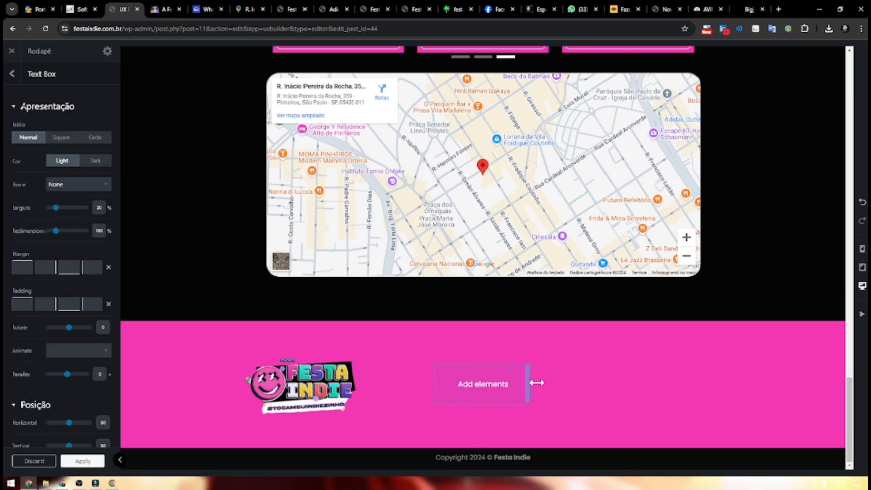
Step: Add a single-column row with a Menu of four placeholder links to the text box
{"action": "left_click", "coordinate": [482, 384]}
{"action": "scroll", "coordinate": [31, 295], "scroll_direction": "down", "scroll_amount": 5}
{"action": "scroll", "coordinate": [32, 279], "scroll_direction": "up", "scroll_amount": 5}
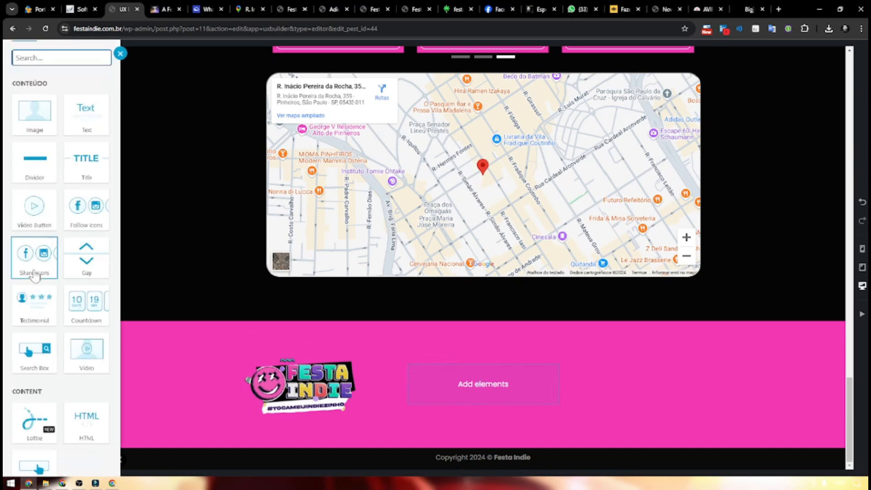
{"action": "scroll", "coordinate": [52, 227], "scroll_direction": "down", "scroll_amount": 5}
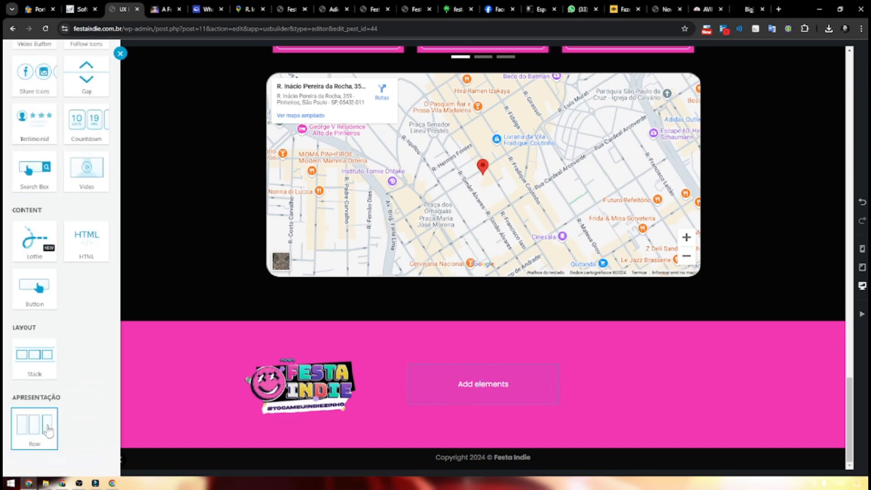
{"action": "left_click", "coordinate": [48, 431]}
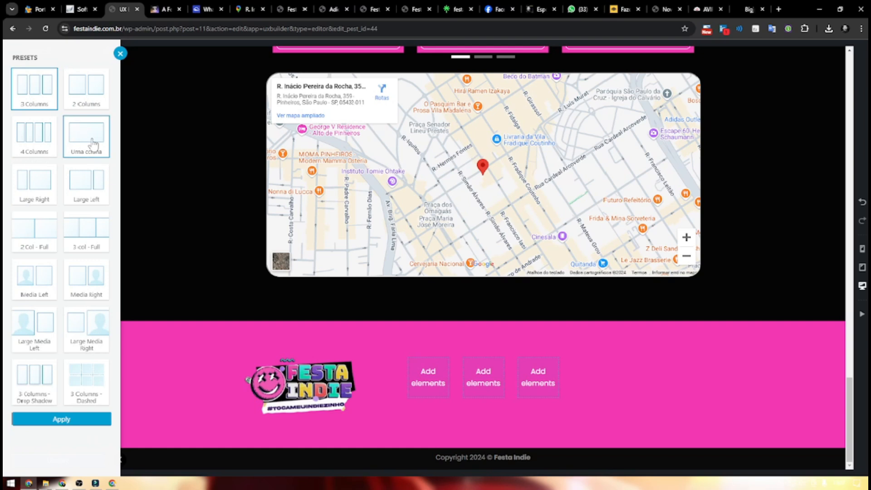
{"action": "left_click", "coordinate": [93, 144]}
{"action": "left_click", "coordinate": [482, 380]}
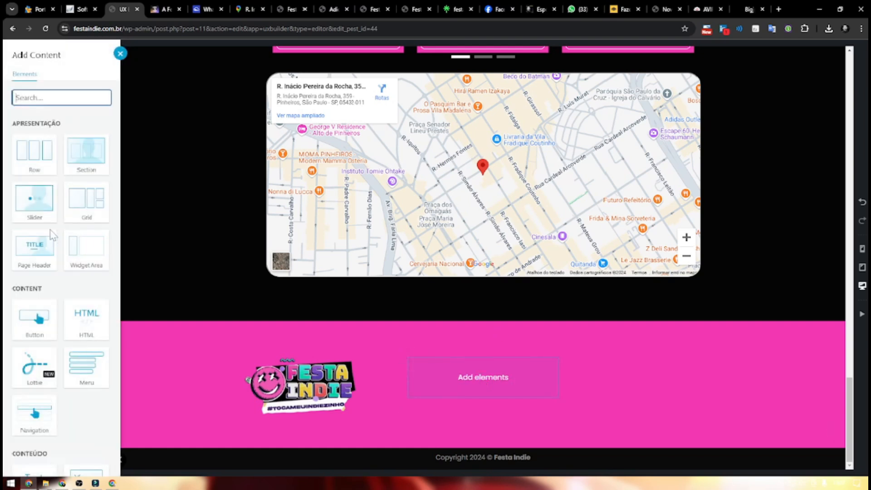
{"action": "scroll", "coordinate": [91, 317], "scroll_direction": "down", "scroll_amount": 1}
{"action": "left_click", "coordinate": [97, 332]}
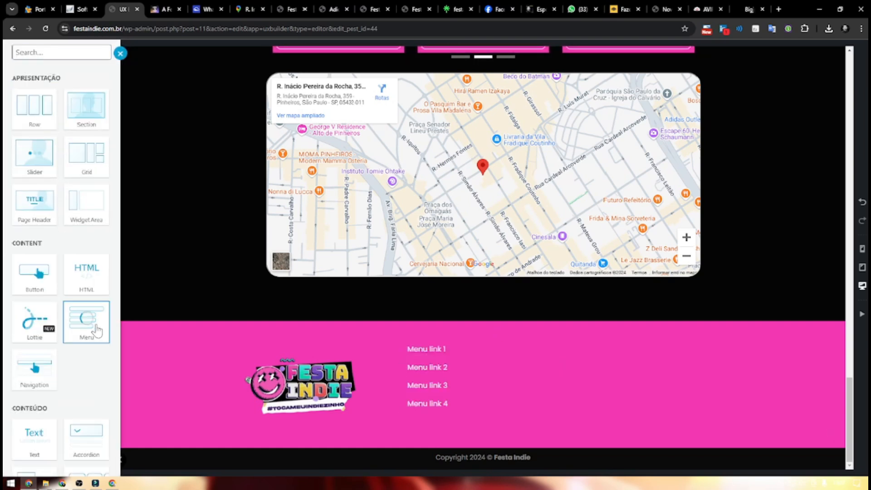
{"action": "left_click", "coordinate": [635, 325]}
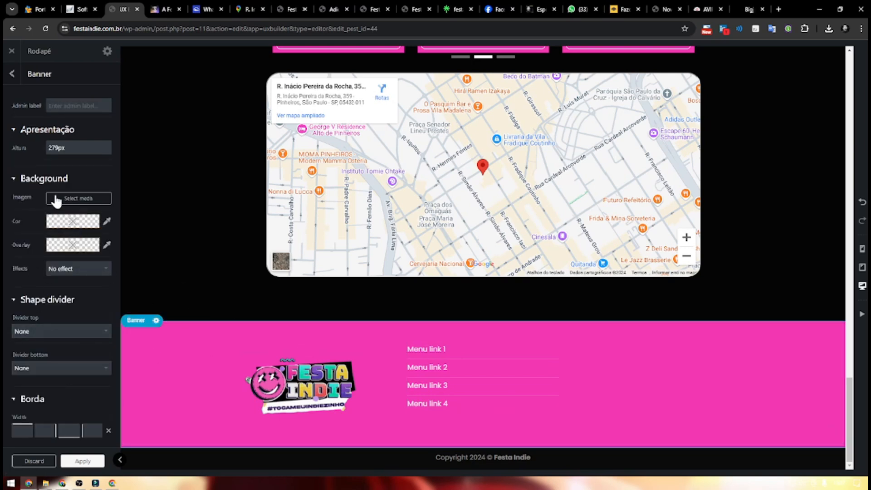
Step: Change the footer banner's background colour from pink to near-black
{"action": "left_click", "coordinate": [62, 230]}
{"action": "left_click_drag", "start_coordinate": [75, 282], "coordinate": [29, 307]}
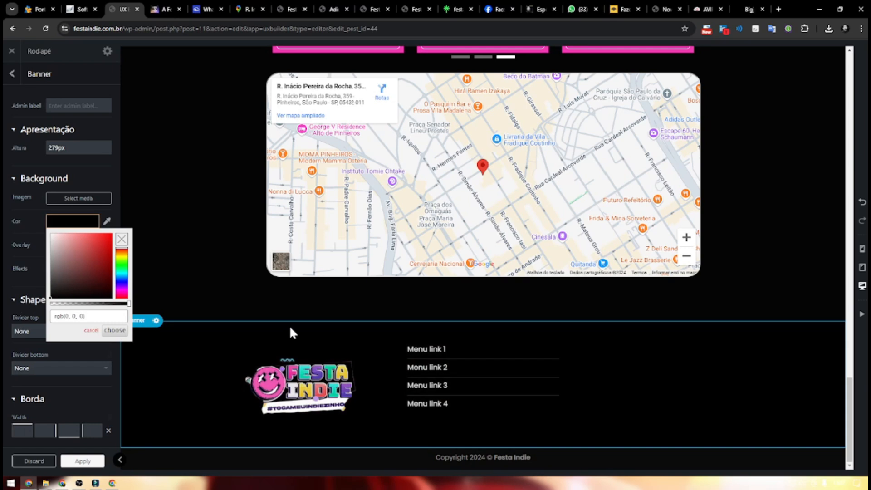
{"action": "left_click", "coordinate": [484, 348]}
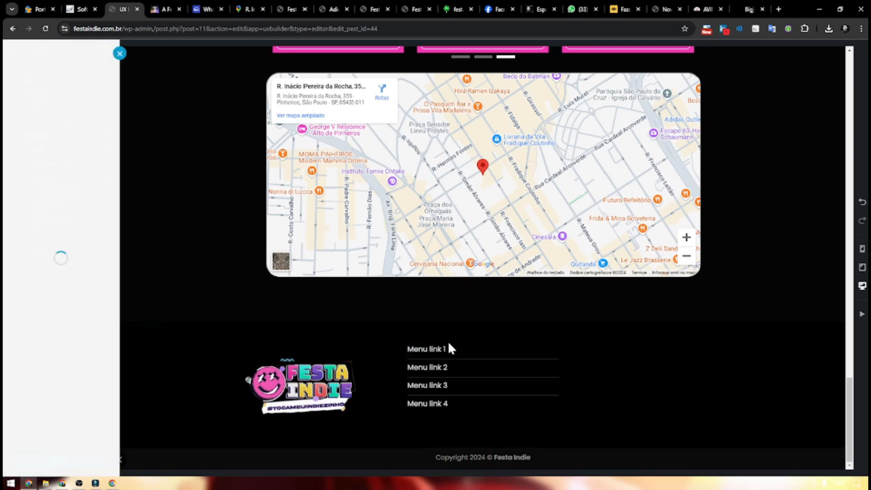
{"action": "left_click", "coordinate": [435, 349]}
Step: Rename the footer links to Início, Próxima Festa, Fotos da Festa Anterior and Grupo do Whatsapp
{"action": "left_click_drag", "start_coordinate": [49, 107], "coordinate": [114, 115]}
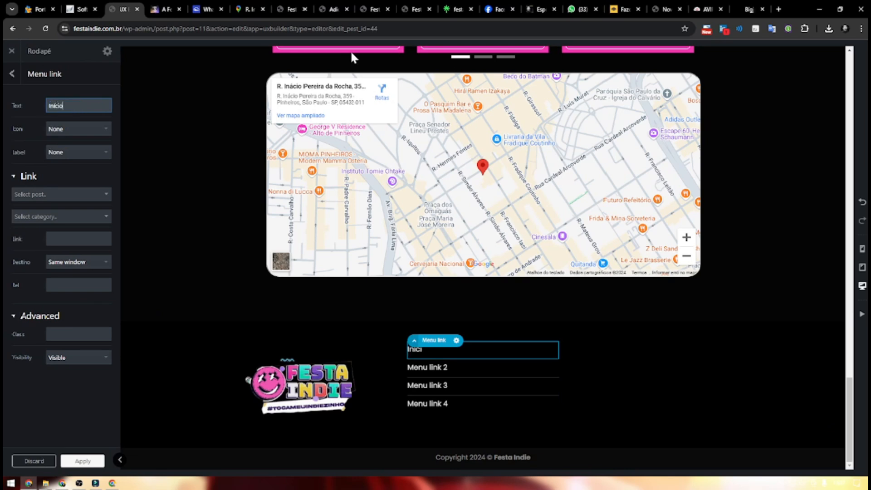
{"action": "left_click", "coordinate": [495, 367]}
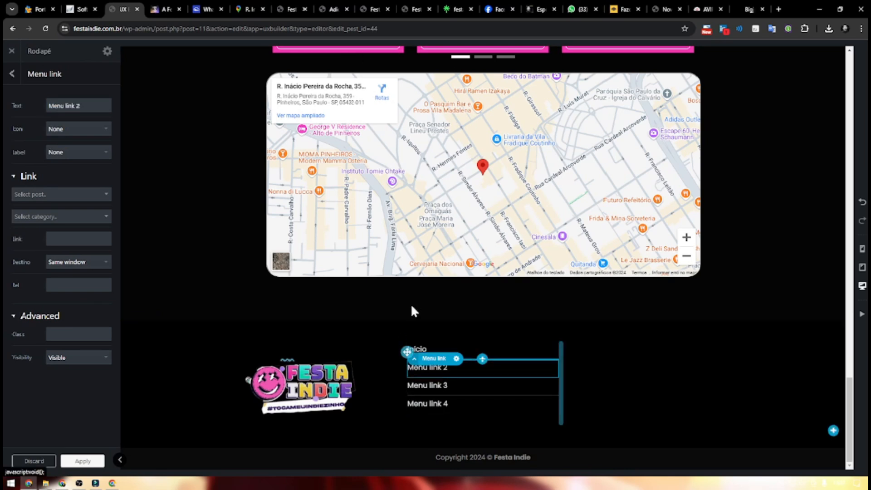
{"action": "left_click", "coordinate": [86, 108]}
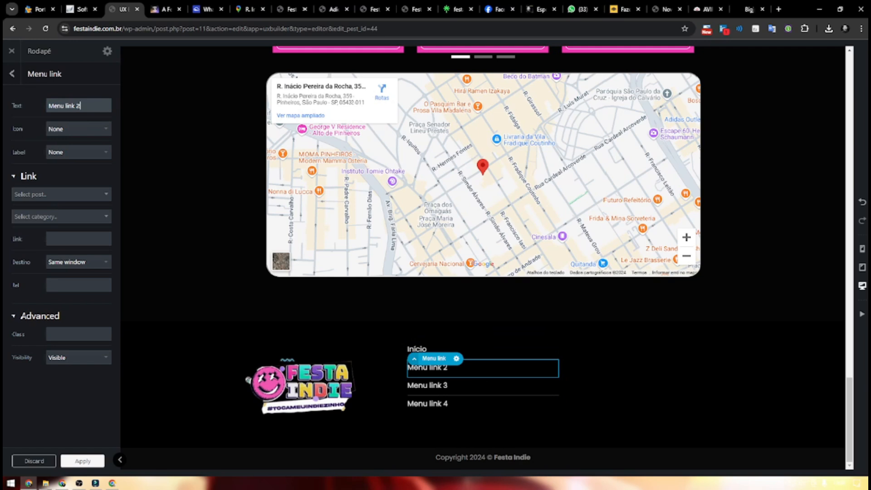
{"action": "type", "text": "Próxima Festa"}
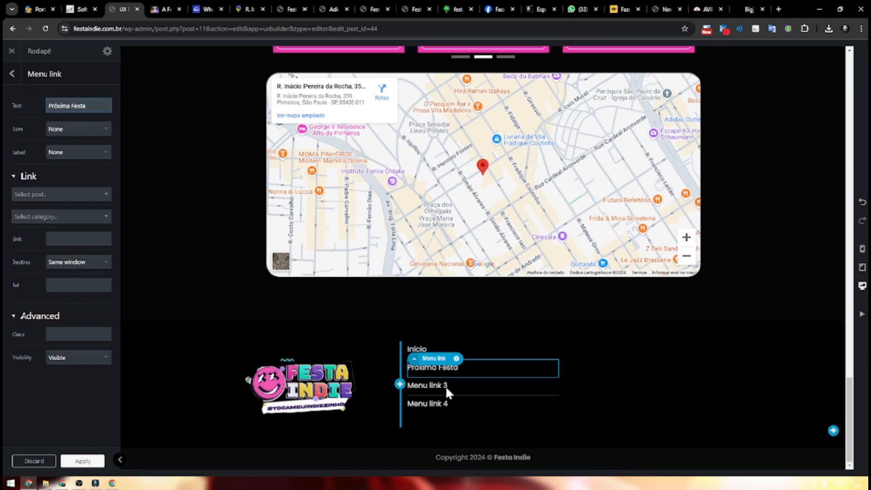
{"action": "left_click", "coordinate": [468, 391]}
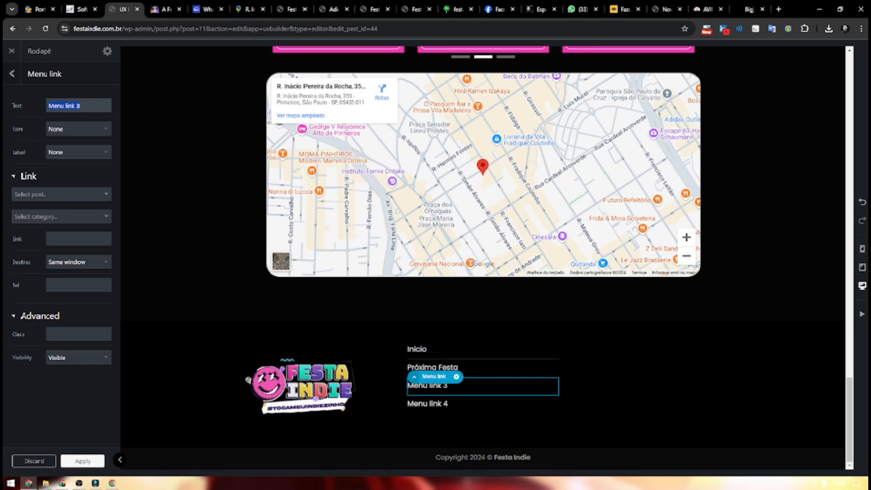
{"action": "type", "text": "Fotos da Festa anterior"}
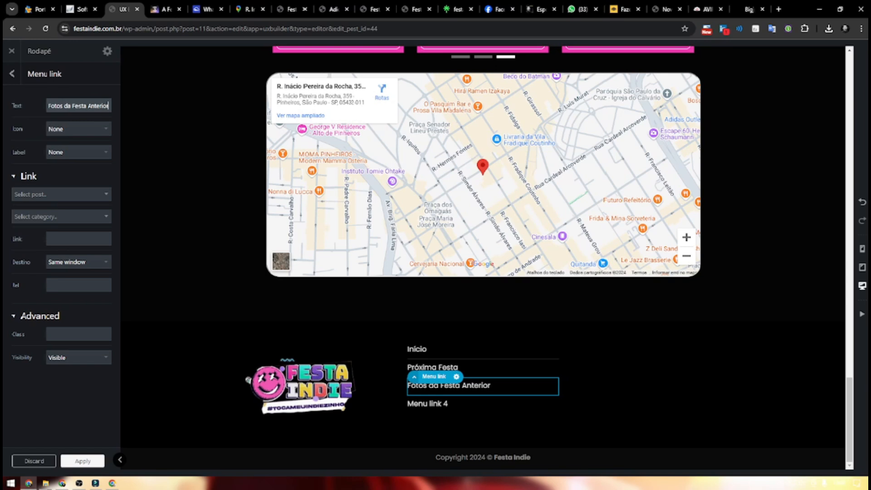
{"action": "left_click", "coordinate": [449, 406]}
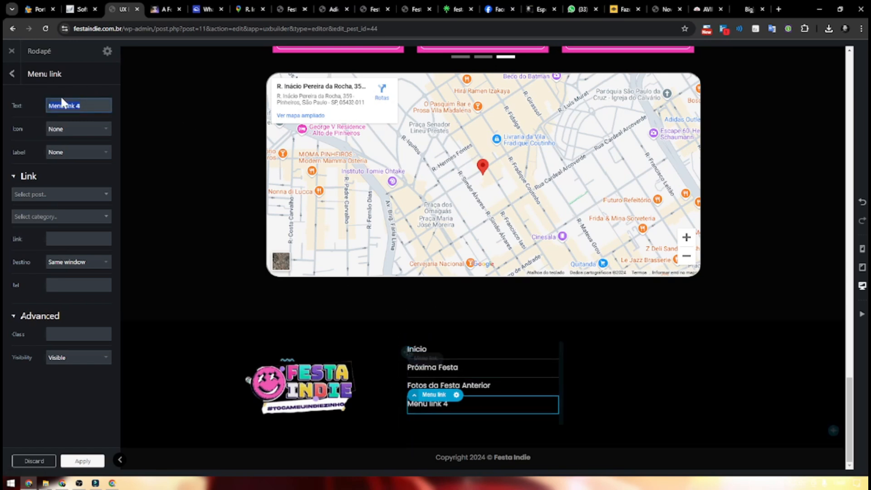
{"action": "type", "text": "Grupo do Whatsapp"}
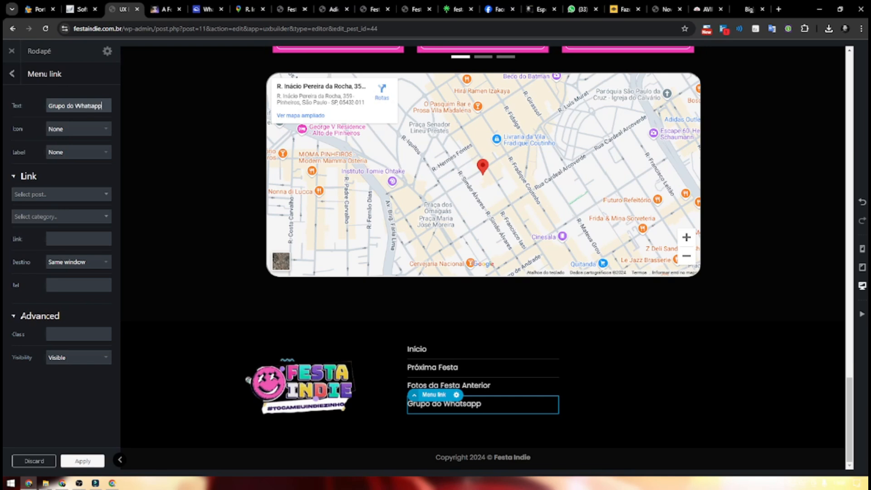
Step: Narrow the footer menu column and shift it slightly left
{"action": "left_click_drag", "start_coordinate": [566, 360], "coordinate": [518, 352]}
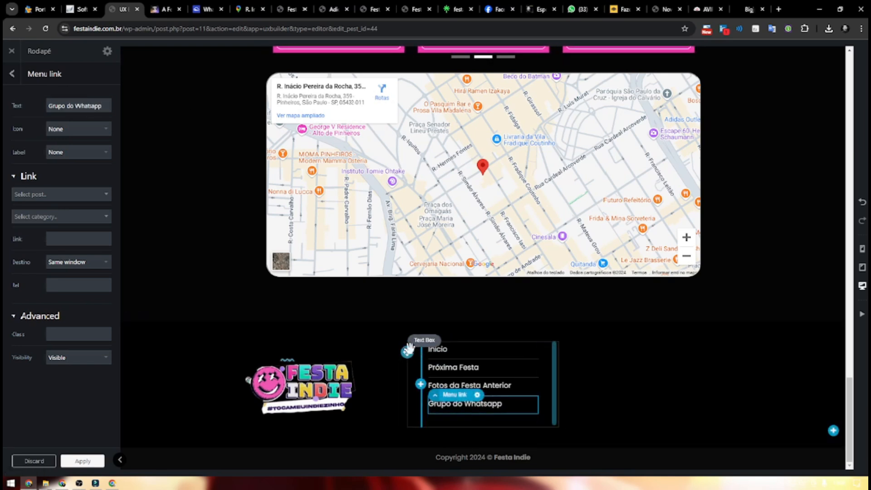
{"action": "left_click_drag", "start_coordinate": [405, 349], "coordinate": [380, 346]}
{"action": "left_click_drag", "start_coordinate": [528, 348], "coordinate": [501, 348]}
Step: Narrow the text box holding the footer menu to 24% width
{"action": "left_click", "coordinate": [403, 349]}
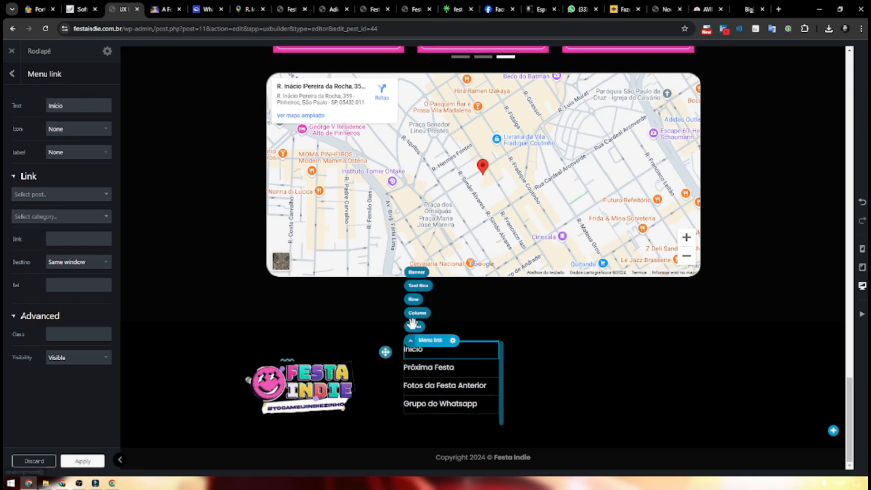
{"action": "left_click", "coordinate": [417, 286]}
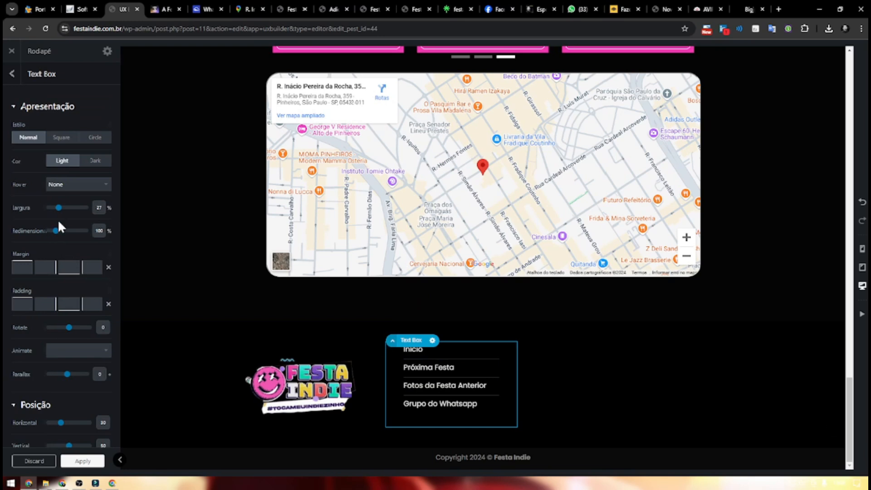
{"action": "left_click_drag", "start_coordinate": [56, 232], "coordinate": [55, 231]}
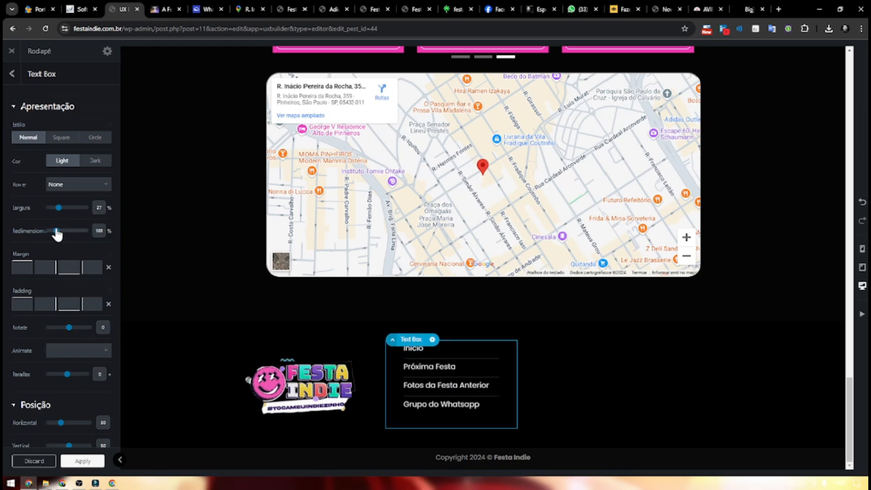
{"action": "left_click_drag", "start_coordinate": [55, 230], "coordinate": [57, 231]}
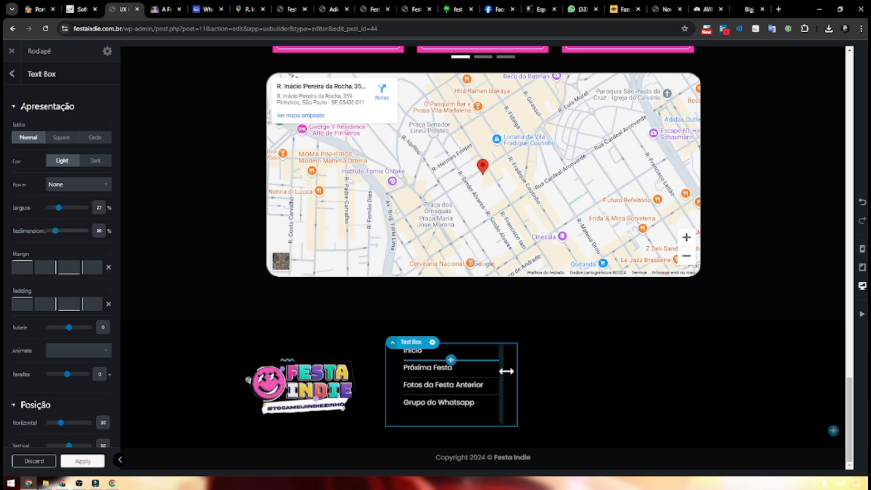
{"action": "left_click_drag", "start_coordinate": [517, 374], "coordinate": [502, 373]}
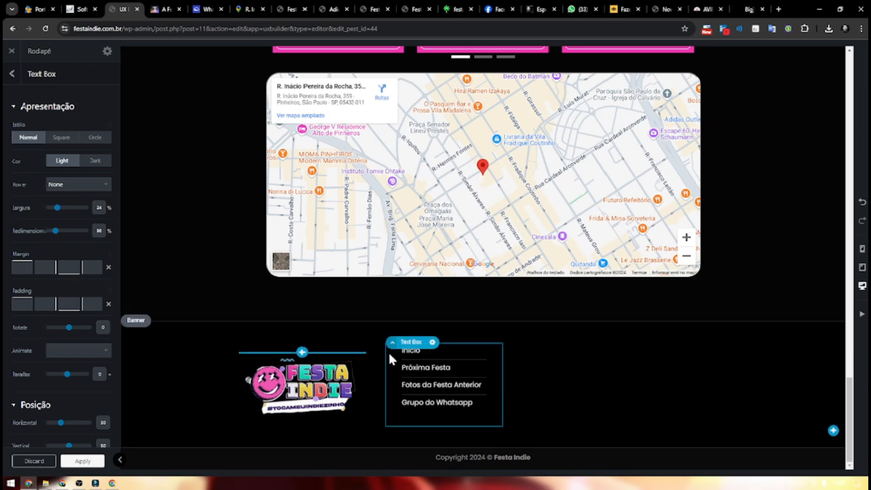
Step: Duplicate the footer menu box and place the copy to its right
{"action": "left_click", "coordinate": [432, 343]}
{"action": "left_click", "coordinate": [435, 380]}
{"action": "left_click_drag", "start_coordinate": [429, 346], "coordinate": [552, 340]}
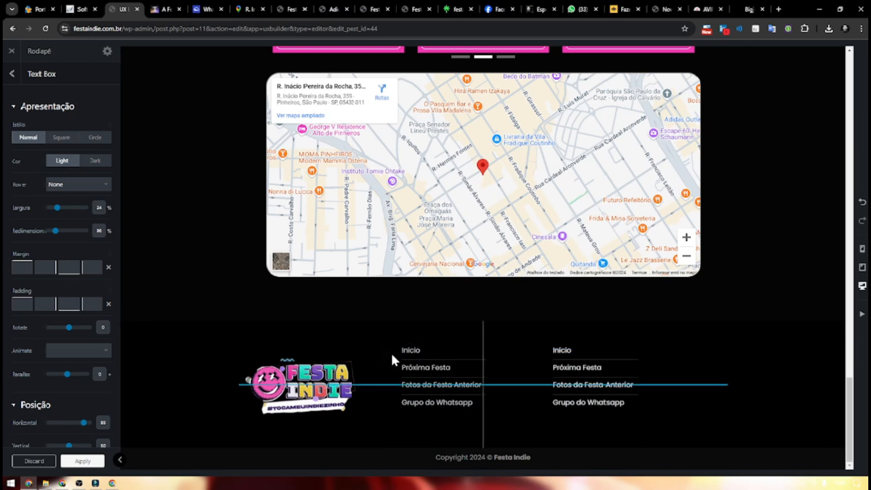
{"action": "left_click", "coordinate": [616, 360]}
Step: Rename the right menu's first three links to Playlist Spotify, Instagram Oficial and Link.tree Oficial
{"action": "double_click", "coordinate": [73, 106]}
{"action": "type", "text": "Plays"}
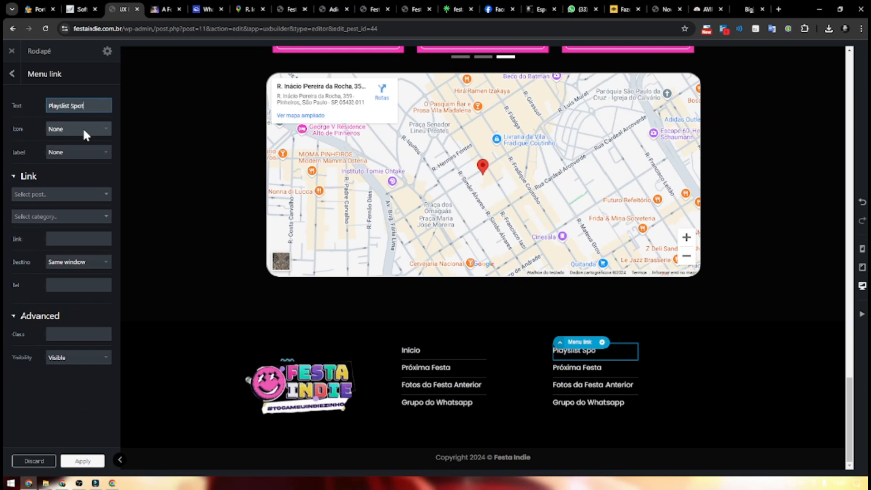
{"action": "type", "text": "list Spotify"}
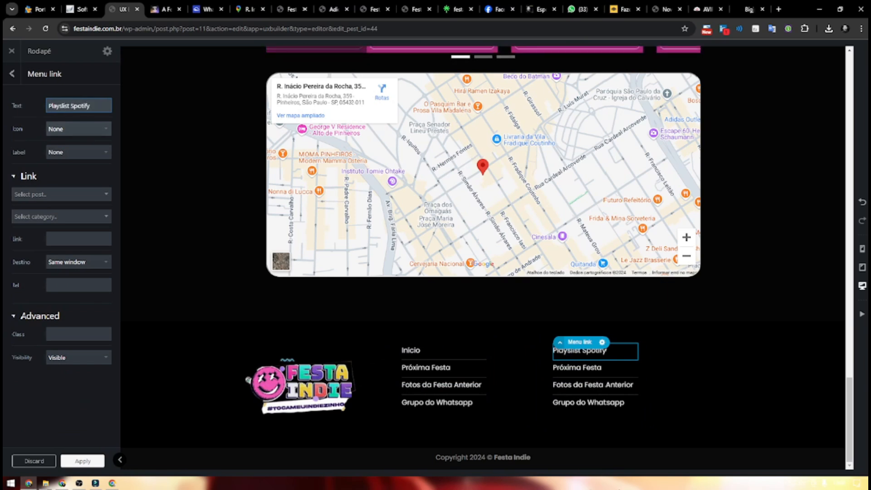
{"action": "left_click", "coordinate": [586, 366]}
{"action": "double_click", "coordinate": [73, 106]}
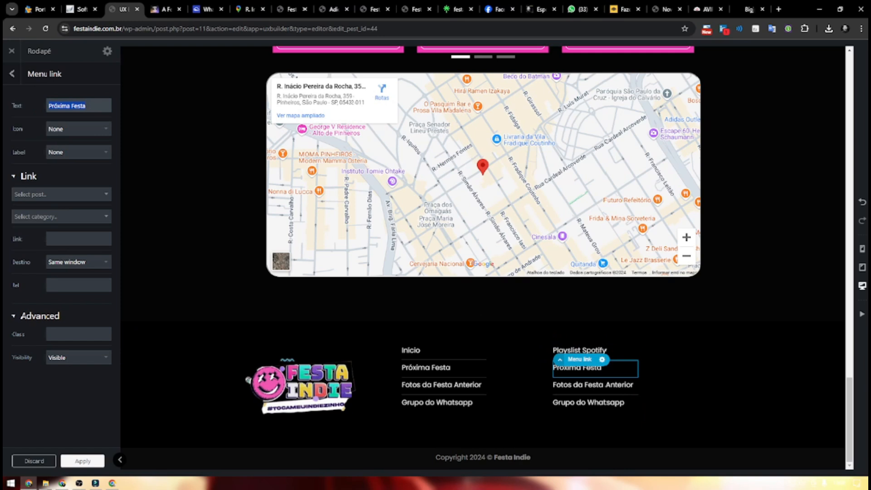
{"action": "type", "text": "Instagram Oficial"}
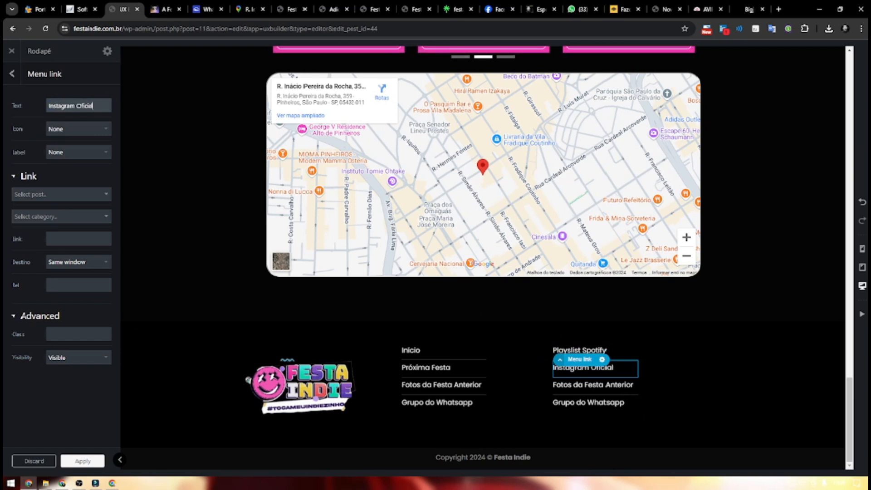
{"action": "left_click", "coordinate": [631, 384]}
{"action": "double_click", "coordinate": [73, 105]}
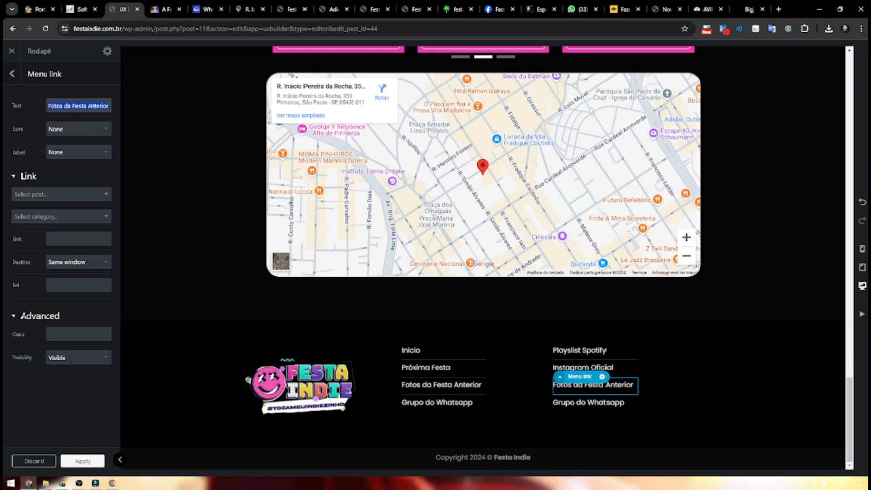
{"action": "type", "text": "Link.tree Oficial"}
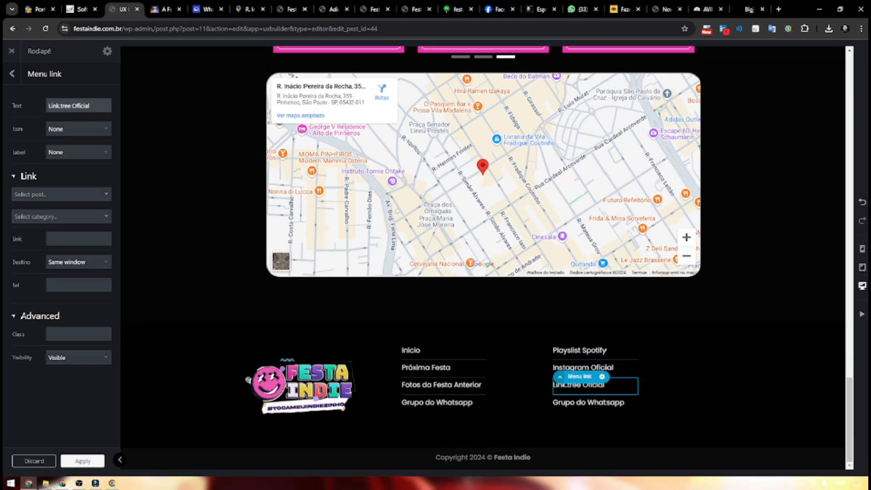
Step: Rename the left menu's last link to Comprar Ingresso
{"action": "left_click", "coordinate": [565, 403]}
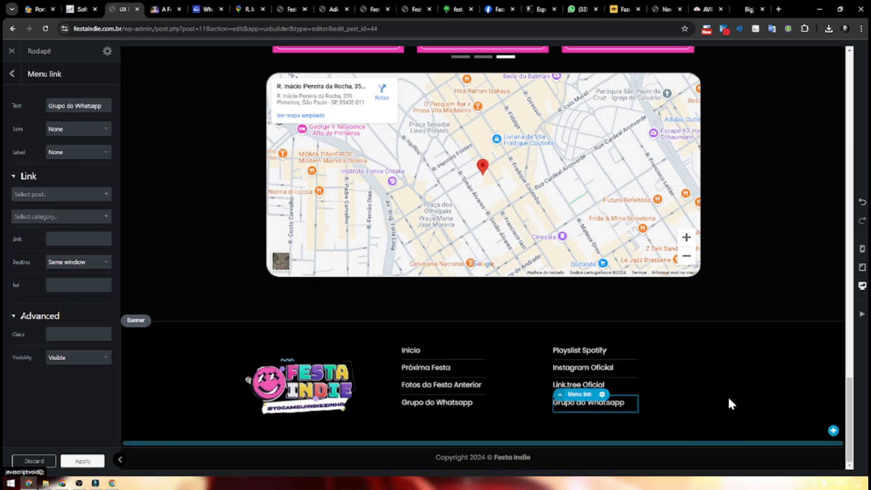
{"action": "left_click", "coordinate": [454, 403]}
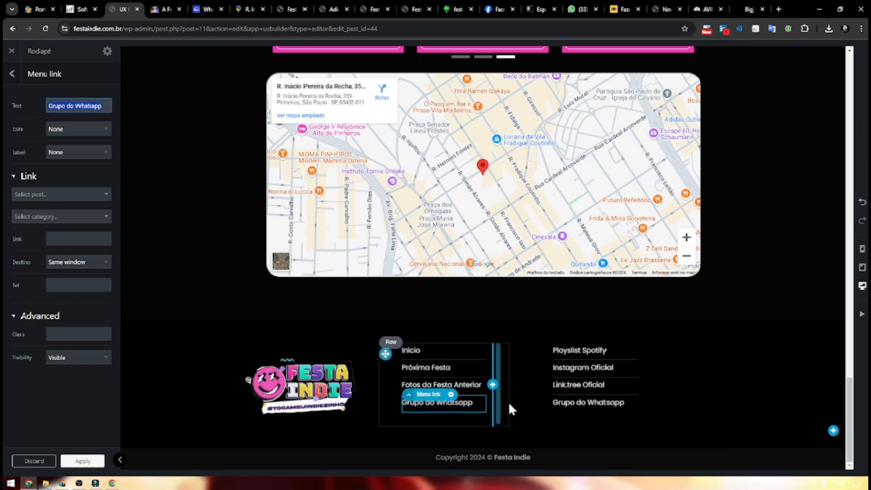
{"action": "type", "text": "Comprar Ingresso"}
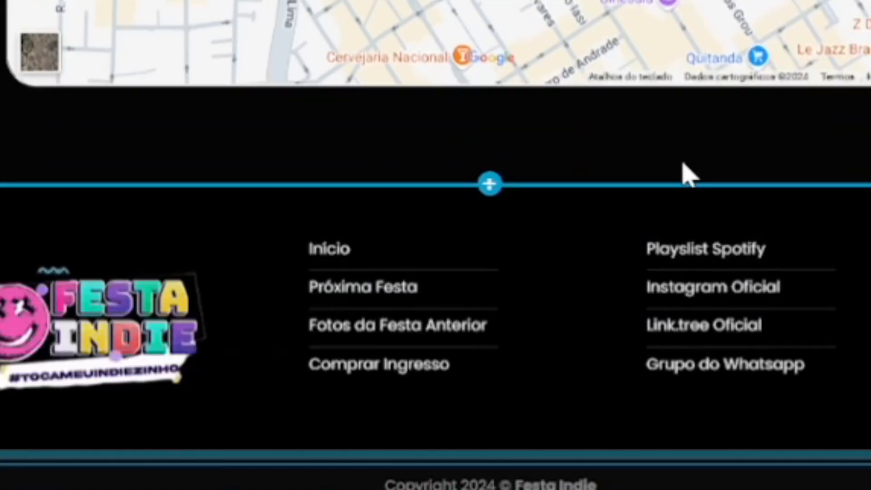
Step: Leave the banner settings and save the footer changes
{"action": "scroll", "coordinate": [684, 175], "scroll_direction": "up", "scroll_amount": 10}
{"action": "scroll", "coordinate": [685, 175], "scroll_direction": "up", "scroll_amount": 15}
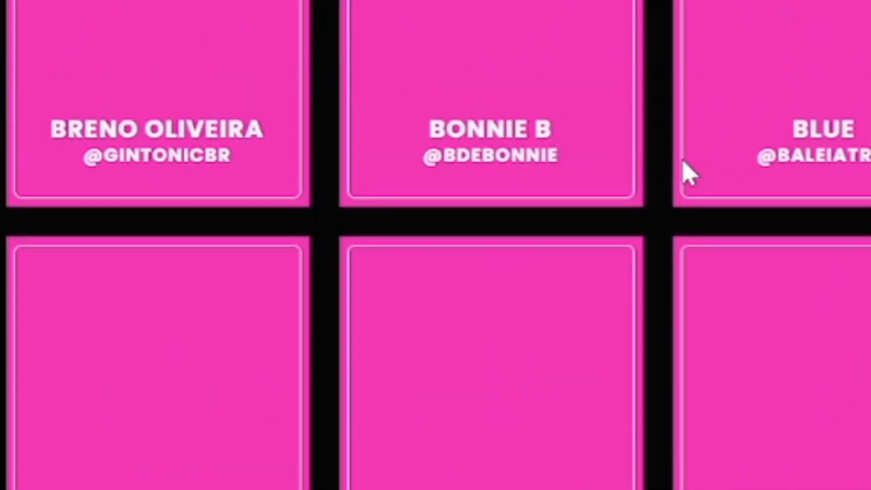
{"action": "scroll", "coordinate": [689, 172], "scroll_direction": "down", "scroll_amount": 20}
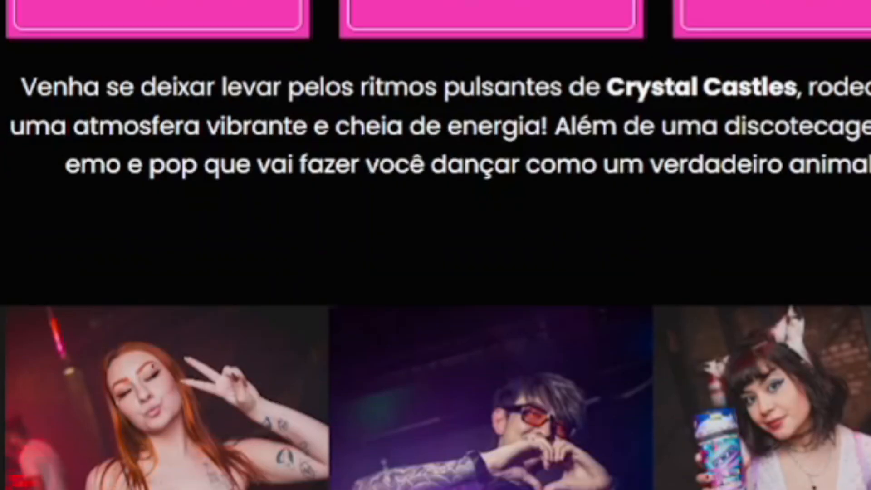
{"action": "scroll", "coordinate": [436, 245], "scroll_direction": "down", "scroll_amount": 10}
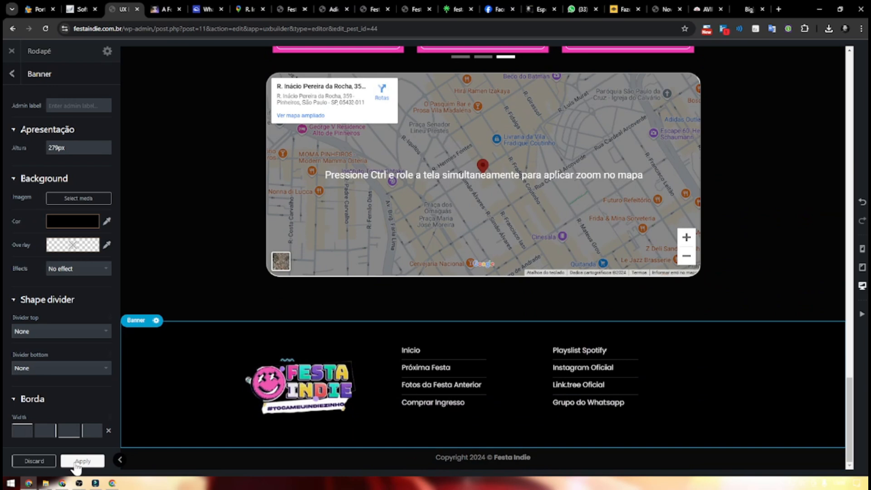
{"action": "left_click", "coordinate": [79, 461]}
{"action": "left_click", "coordinate": [73, 462]}
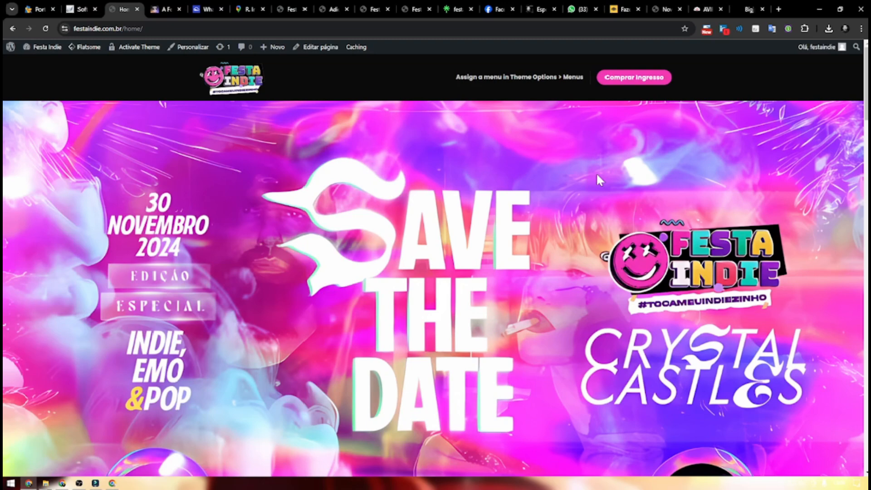
Step: Check the finished footer on the live site and reopen the Home page in UX Builder
{"action": "scroll", "coordinate": [597, 173], "scroll_direction": "down", "scroll_amount": 15}
{"action": "scroll", "coordinate": [540, 259], "scroll_direction": "down", "scroll_amount": 4}
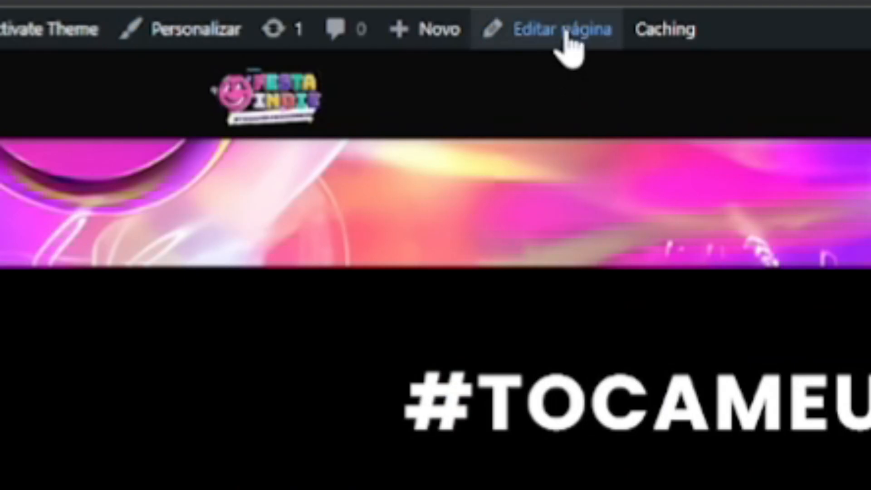
{"action": "mouse_move", "coordinate": [323, 50]}
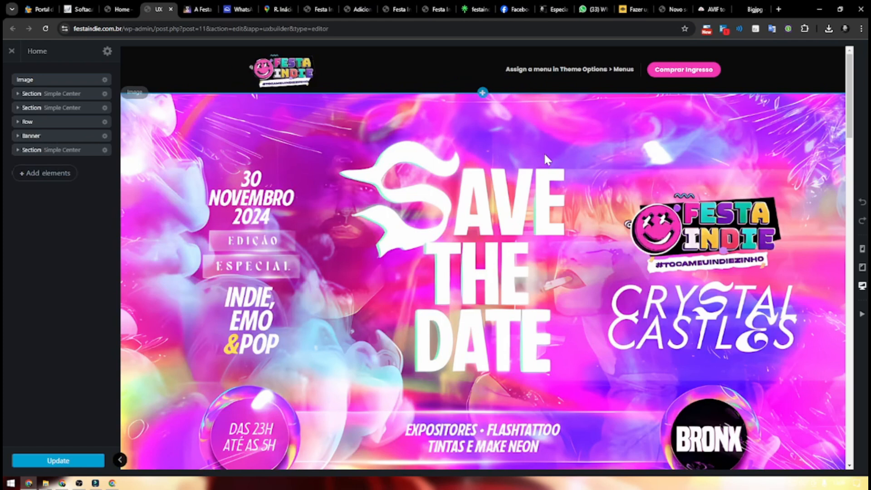
{"action": "scroll", "coordinate": [544, 153], "scroll_direction": "down", "scroll_amount": 8}
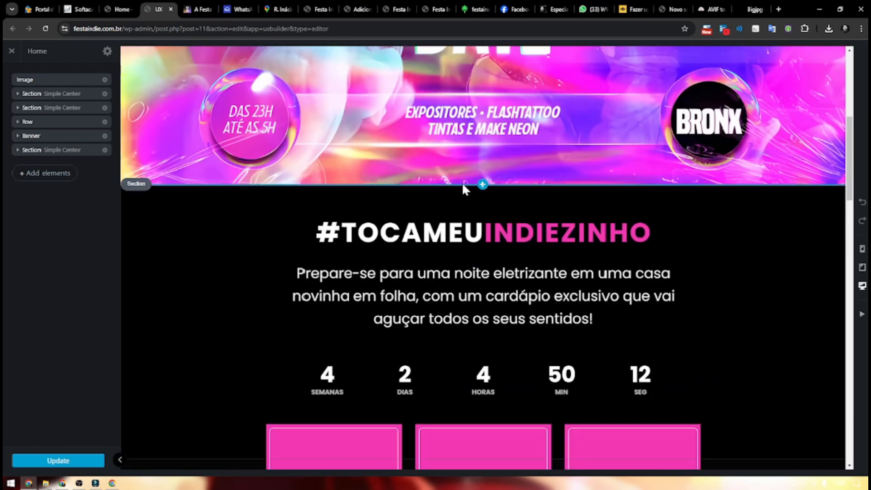
Step: Insert a Scroll To anchor below the Save the Date banner, above #TOCAMEUINDIEZINHO
{"action": "left_click", "coordinate": [482, 185]}
{"action": "scroll", "coordinate": [64, 318], "scroll_direction": "down", "scroll_amount": 6}
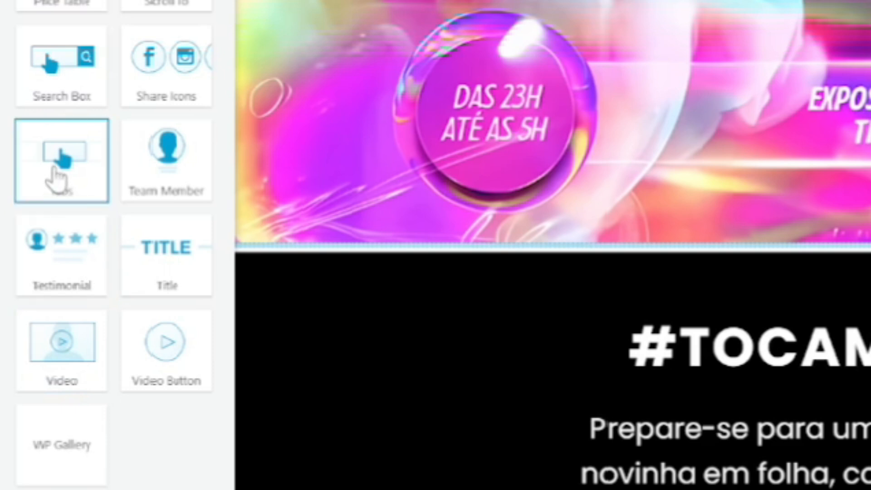
{"action": "scroll", "coordinate": [127, 349], "scroll_direction": "up", "scroll_amount": 5}
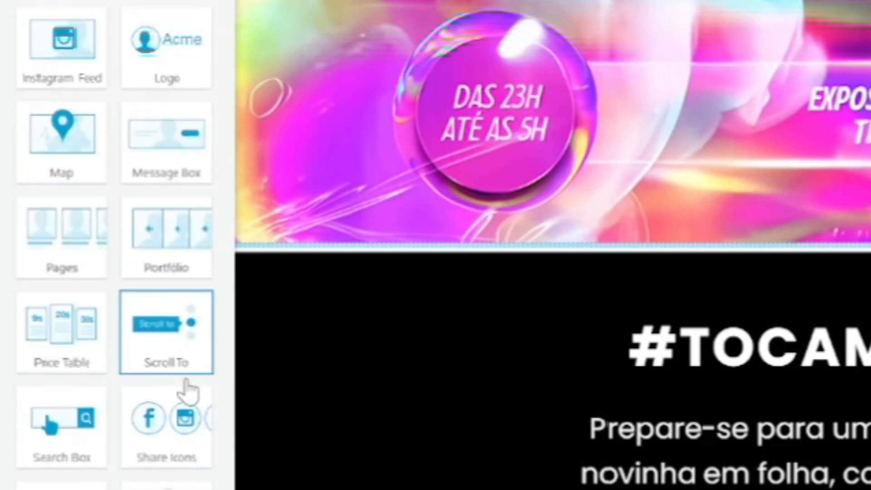
{"action": "left_click", "coordinate": [166, 351]}
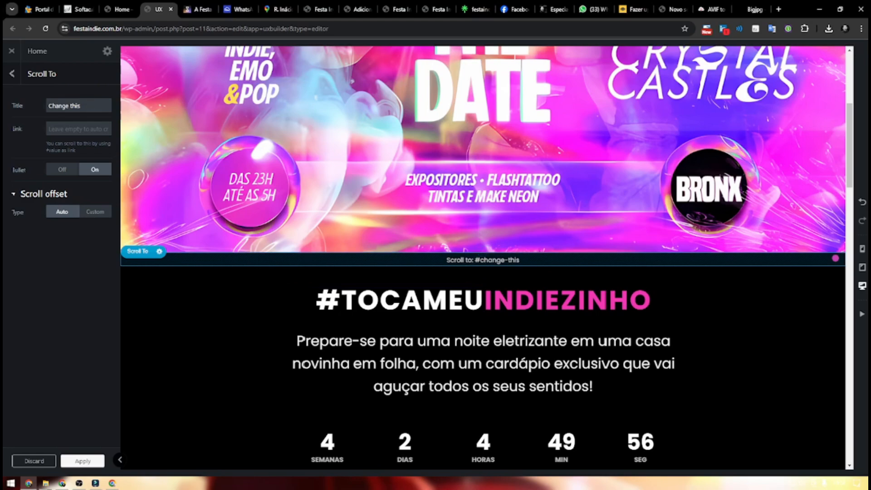
{"action": "scroll", "coordinate": [586, 227], "scroll_direction": "up", "scroll_amount": 6}
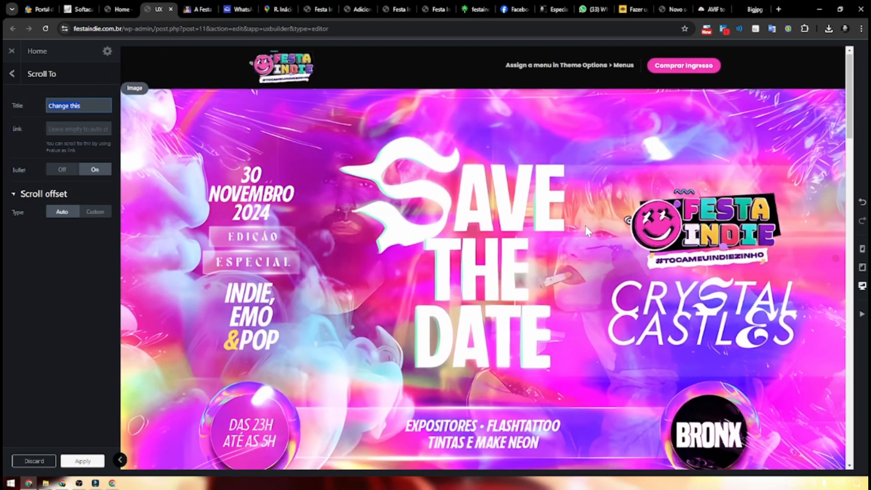
Step: Title the new Scroll To anchor 'Festa Indie' and set its scroll offset type
{"action": "scroll", "coordinate": [586, 227], "scroll_direction": "down", "scroll_amount": 7}
{"action": "scroll", "coordinate": [586, 227], "scroll_direction": "up", "scroll_amount": 2}
{"action": "type", "text": "F"}
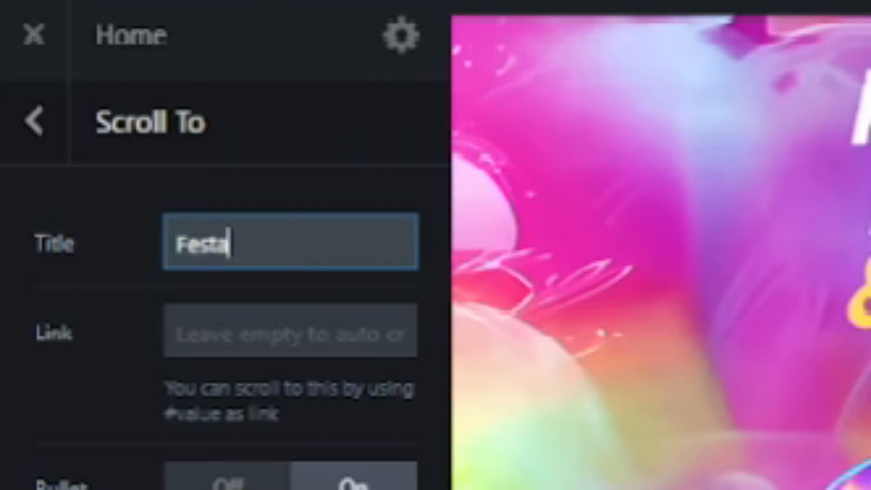
{"action": "type", "text": "esta Indie"}
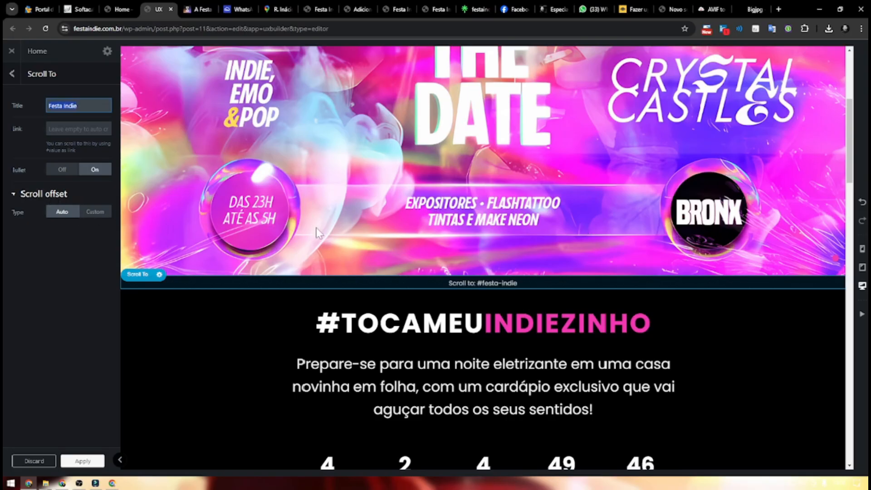
{"action": "left_click", "coordinate": [95, 216]}
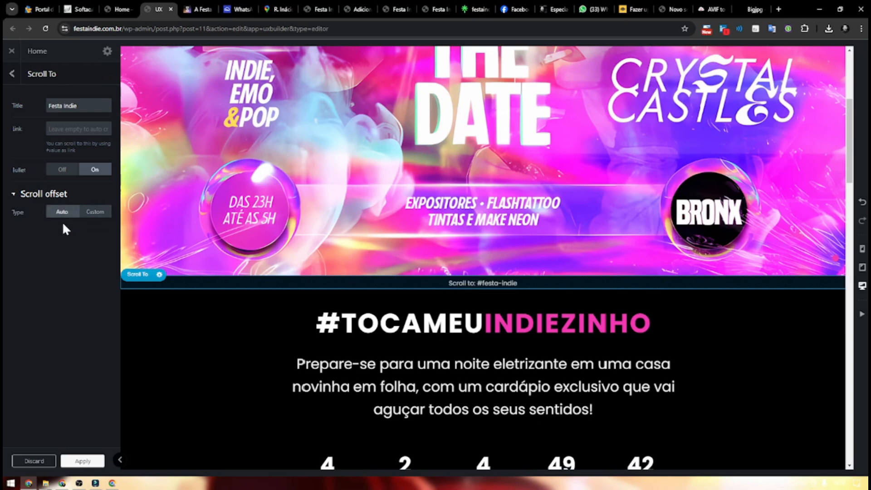
Step: Place an anchor copy above the DJ cards as LineUp, and duplicate it once more
{"action": "right_click", "coordinate": [305, 282]}
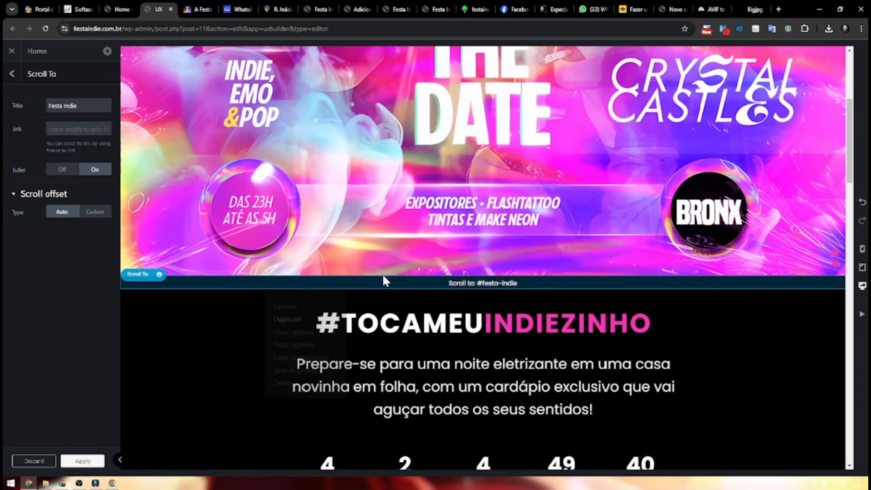
{"action": "left_click_drag", "start_coordinate": [399, 284], "coordinate": [476, 272]}
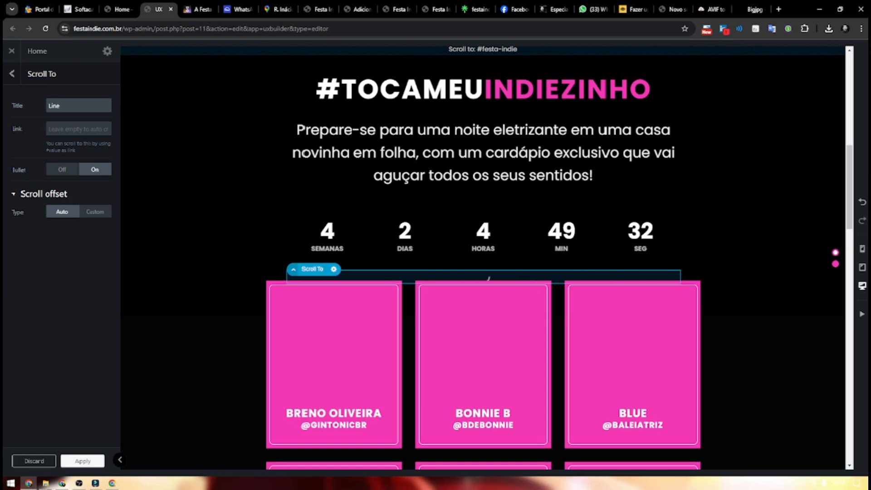
{"action": "scroll", "coordinate": [572, 230], "scroll_direction": "up", "scroll_amount": 8}
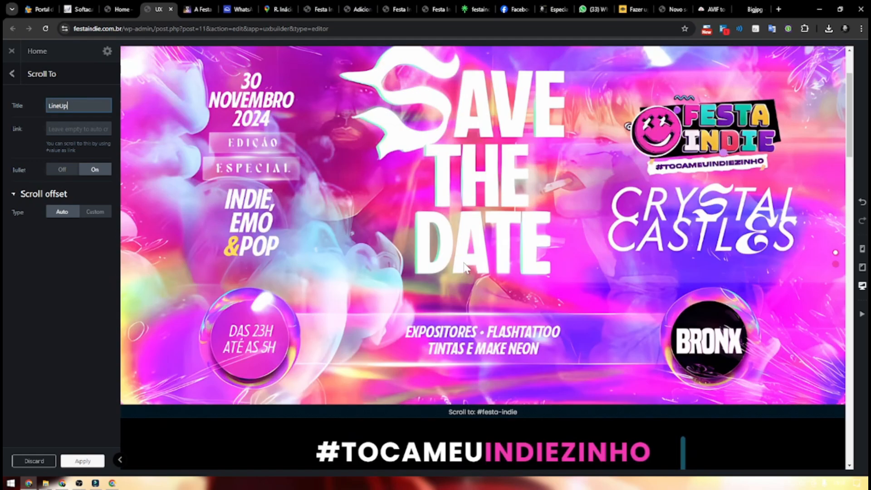
{"action": "scroll", "coordinate": [456, 280], "scroll_direction": "down", "scroll_amount": 3}
{"action": "right_click", "coordinate": [456, 275]}
{"action": "left_click", "coordinate": [465, 314]}
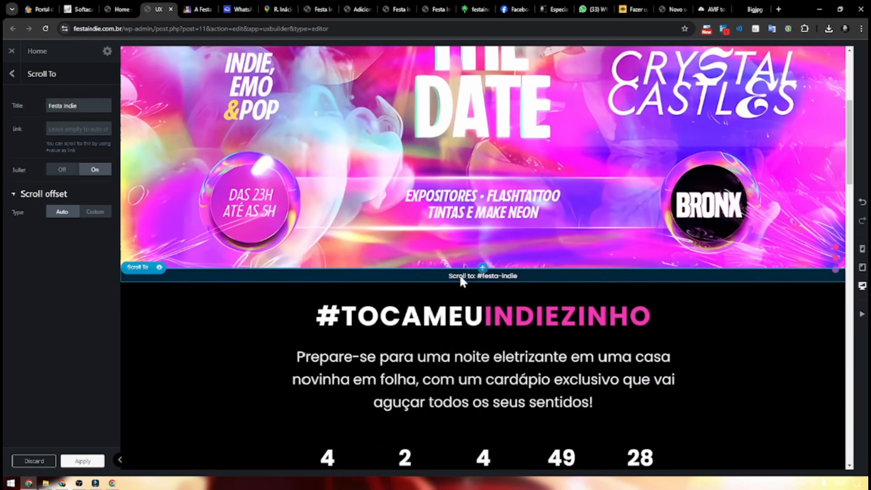
{"action": "scroll", "coordinate": [460, 278], "scroll_direction": "down", "scroll_amount": 12}
{"action": "scroll", "coordinate": [495, 211], "scroll_direction": "down", "scroll_amount": 5}
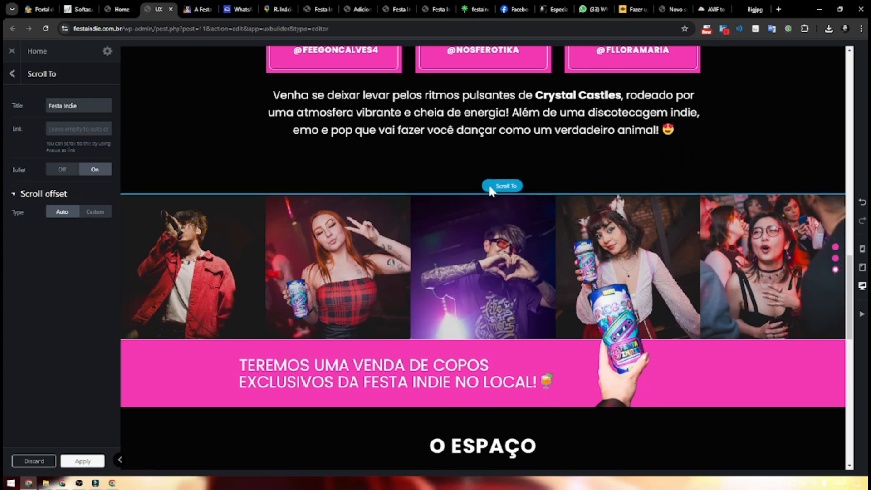
Step: Name the anchor above the photos 'Galeria de Fotos' and duplicate it
{"action": "left_click", "coordinate": [490, 189]}
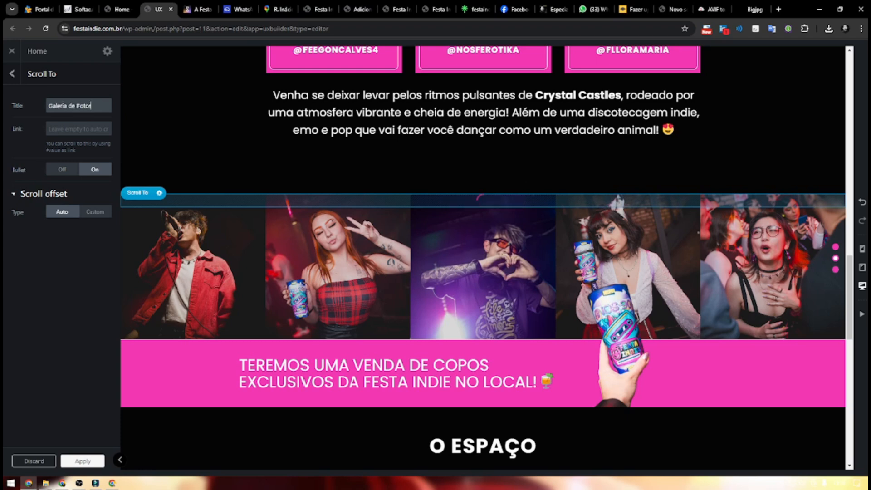
{"action": "right_click", "coordinate": [326, 211]}
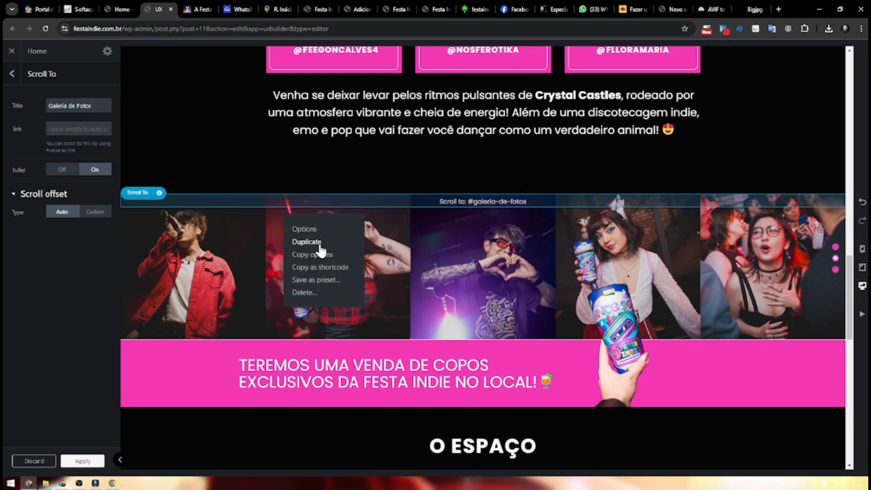
{"action": "left_click", "coordinate": [306, 242]}
Step: Move the copied anchor above O ESPAÇO, title it 'Espao', and apply
{"action": "scroll", "coordinate": [448, 363], "scroll_direction": "down", "scroll_amount": 4}
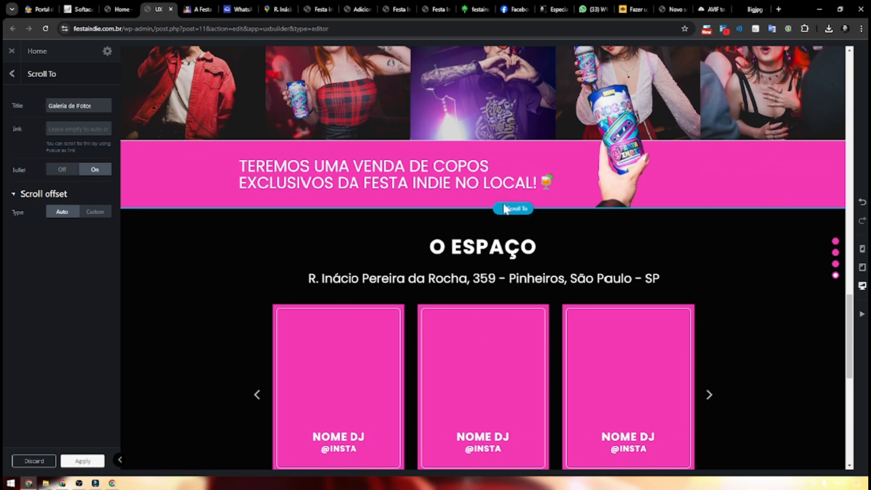
{"action": "left_click_drag", "start_coordinate": [504, 204], "coordinate": [502, 203]}
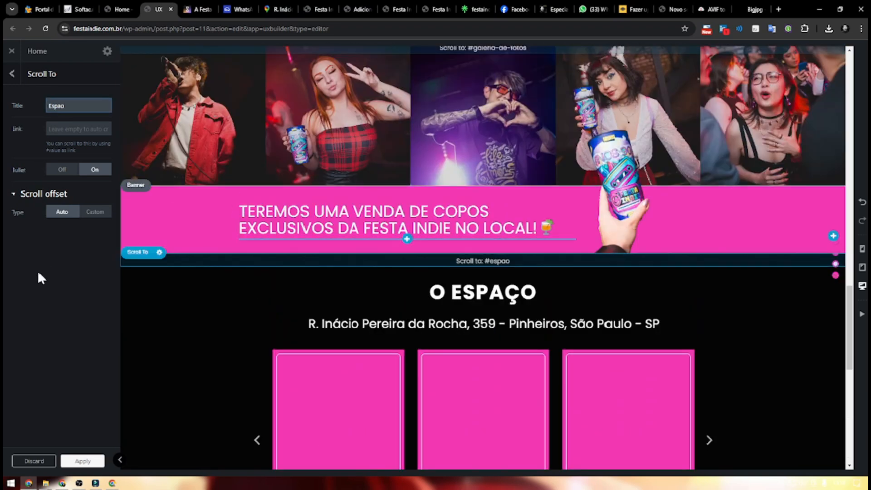
{"action": "left_click", "coordinate": [82, 461]}
{"action": "scroll", "coordinate": [722, 357], "scroll_direction": "down", "scroll_amount": 2}
{"action": "scroll", "coordinate": [722, 353], "scroll_direction": "down", "scroll_amount": 8}
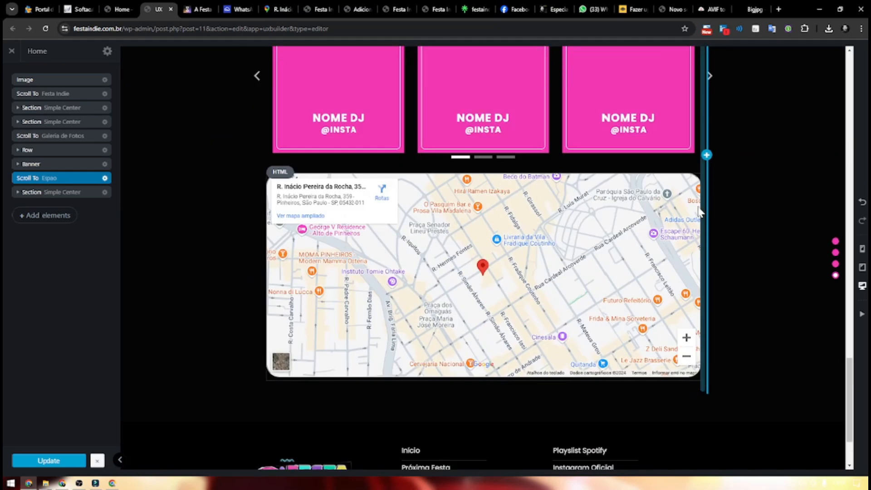
Step: Duplicate the photo gallery, then undo the duplication
{"action": "scroll", "coordinate": [484, 323], "scroll_direction": "up", "scroll_amount": 10}
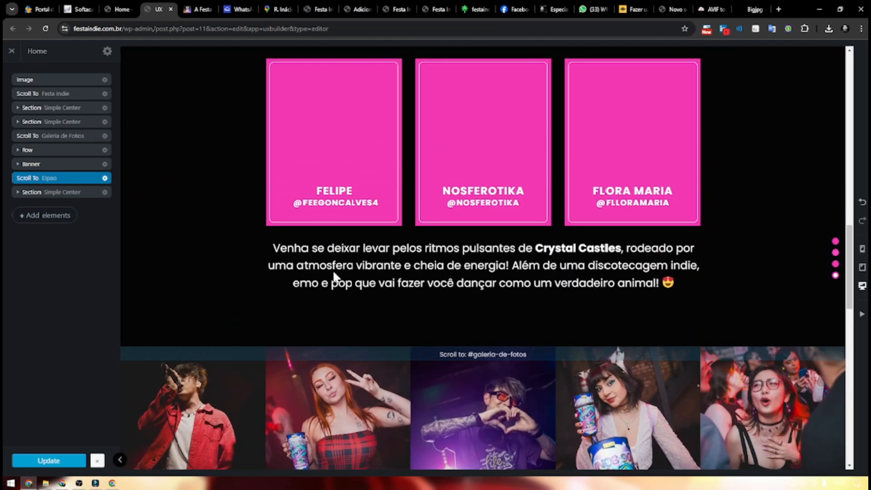
{"action": "scroll", "coordinate": [334, 270], "scroll_direction": "down", "scroll_amount": 4}
{"action": "right_click", "coordinate": [145, 231]}
{"action": "left_click", "coordinate": [166, 256]}
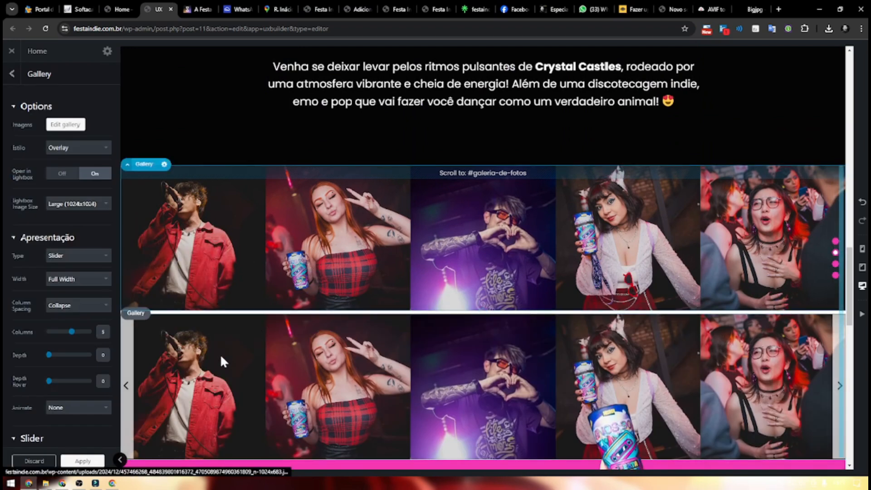
{"action": "scroll", "coordinate": [220, 354], "scroll_direction": "down", "scroll_amount": 3}
{"action": "key", "text": "ctrl+z"}
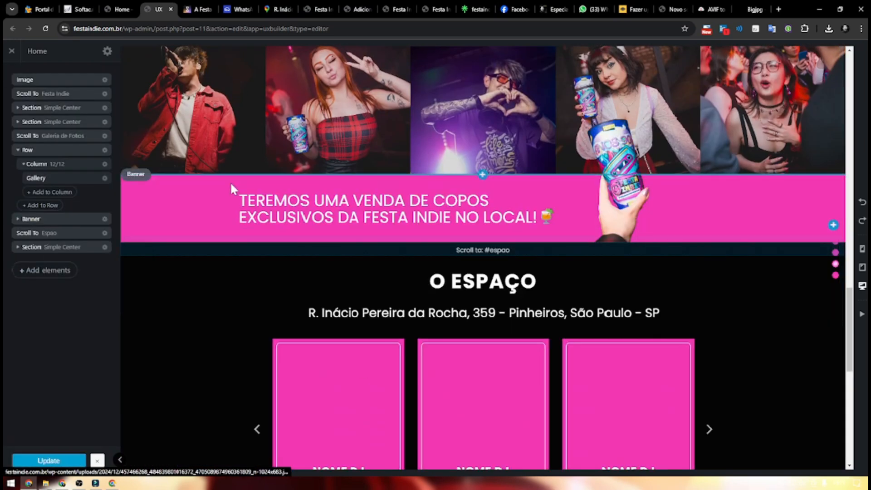
{"action": "scroll", "coordinate": [231, 183], "scroll_direction": "up", "scroll_amount": 3}
Step: Duplicate the gallery row and confirm the images for the lower gallery
{"action": "left_click", "coordinate": [164, 199]}
{"action": "mouse_move", "coordinate": [128, 166]}
{"action": "left_click", "coordinate": [131, 137]}
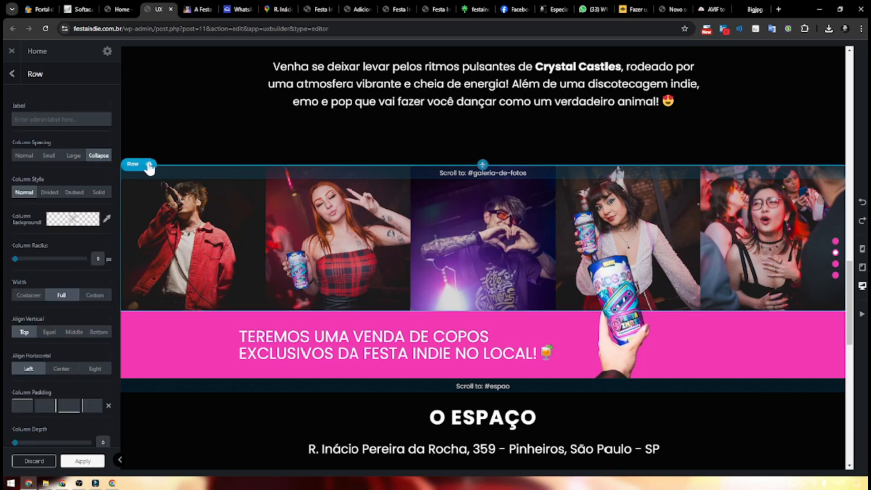
{"action": "left_click", "coordinate": [150, 164]}
{"action": "left_click", "coordinate": [151, 202]}
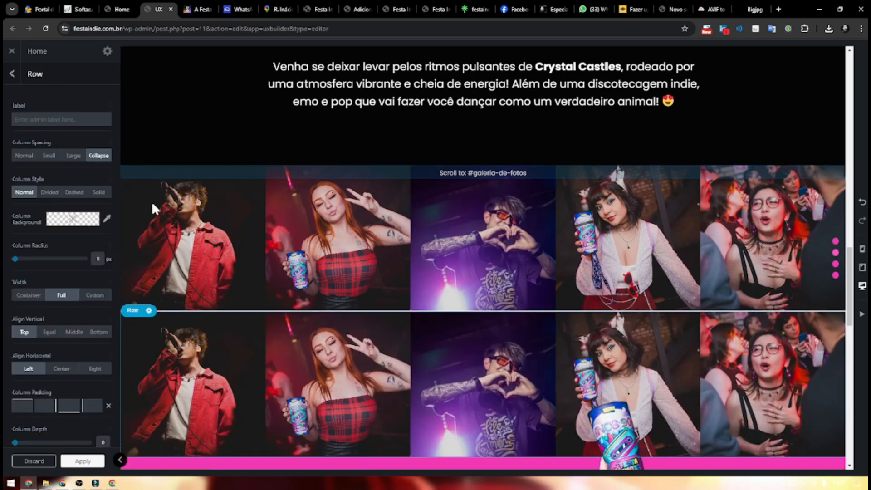
{"action": "left_click", "coordinate": [569, 247]}
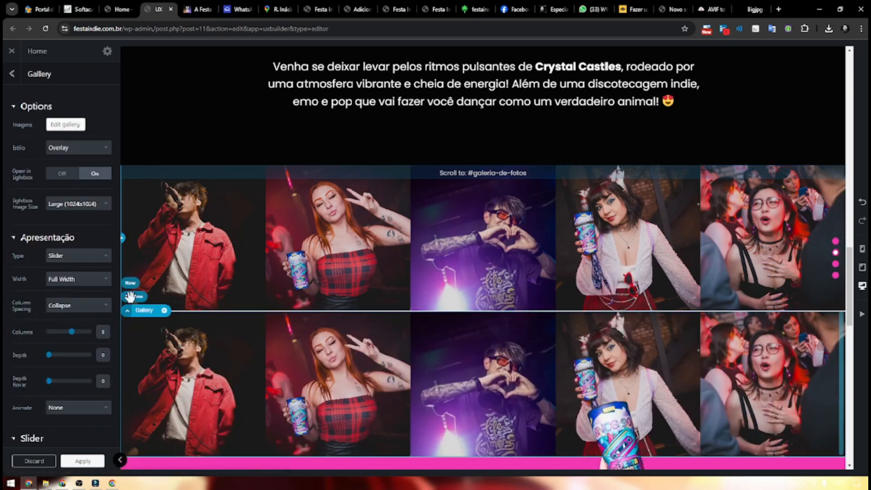
{"action": "left_click", "coordinate": [137, 297]}
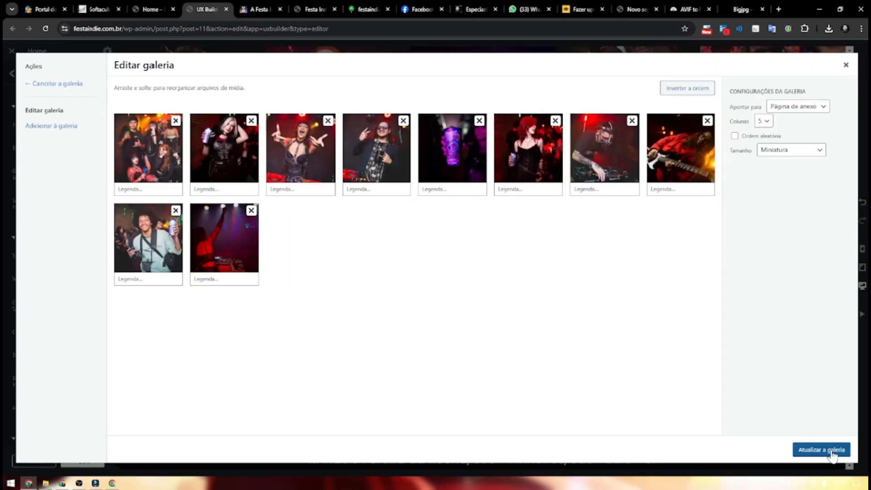
{"action": "left_click", "coordinate": [832, 450]}
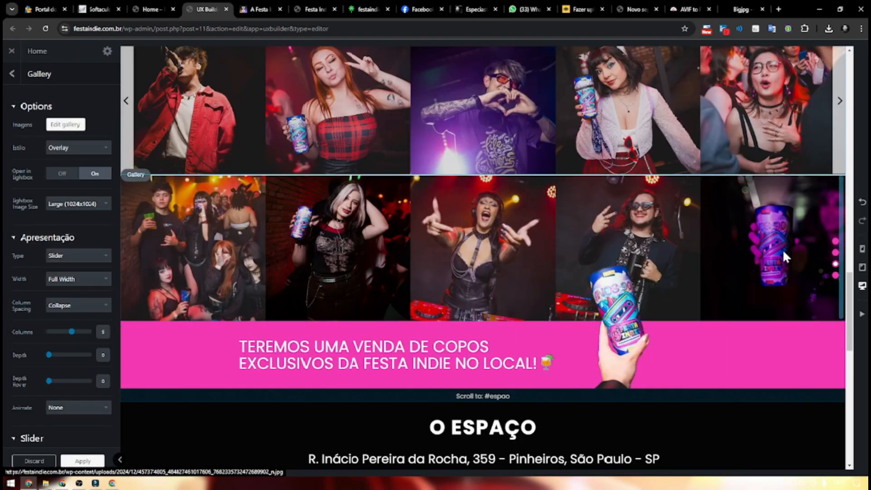
Step: Preview the full-width five-column slider, apply the gallery settings and update the page
{"action": "scroll", "coordinate": [839, 155], "scroll_direction": "up", "scroll_amount": 1}
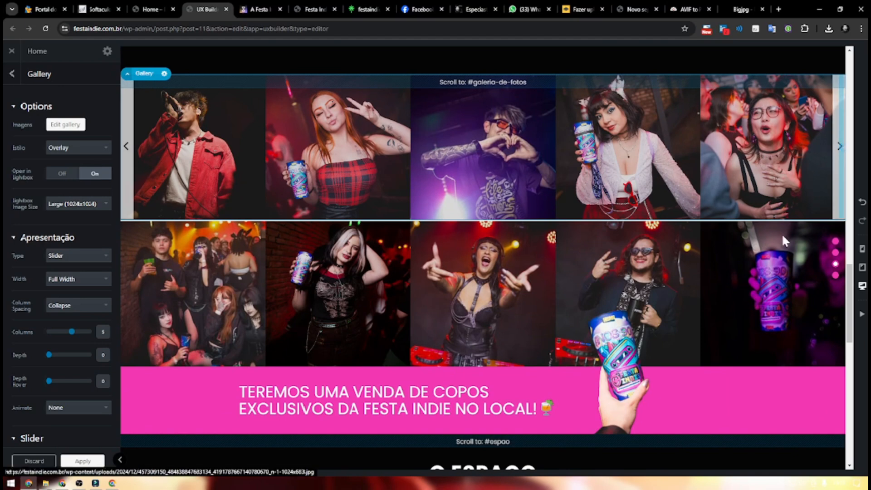
{"action": "scroll", "coordinate": [782, 233], "scroll_direction": "up", "scroll_amount": 1}
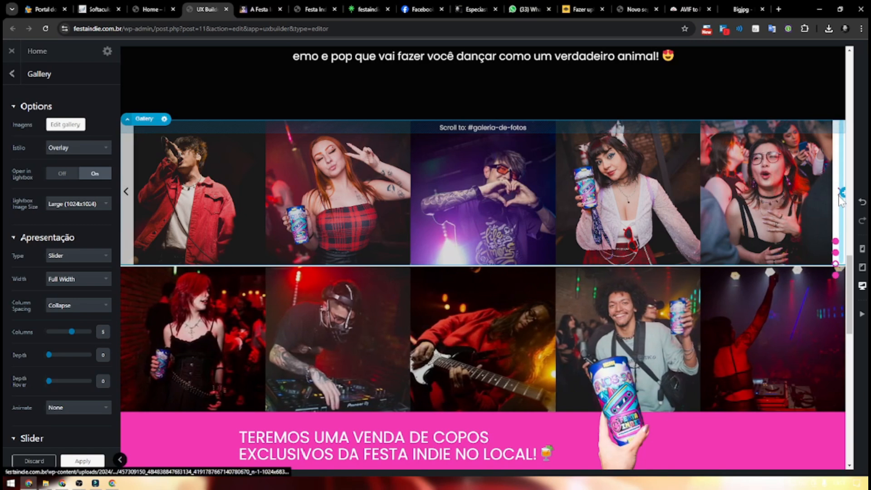
{"action": "left_click", "coordinate": [840, 195]}
{"action": "left_click", "coordinate": [839, 195]}
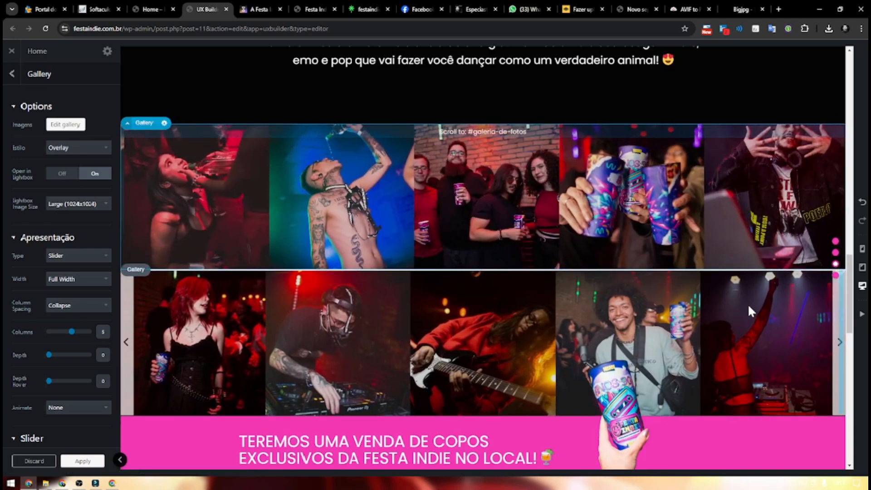
{"action": "scroll", "coordinate": [748, 304], "scroll_direction": "up", "scroll_amount": 7}
{"action": "scroll", "coordinate": [747, 304], "scroll_direction": "down", "scroll_amount": 12}
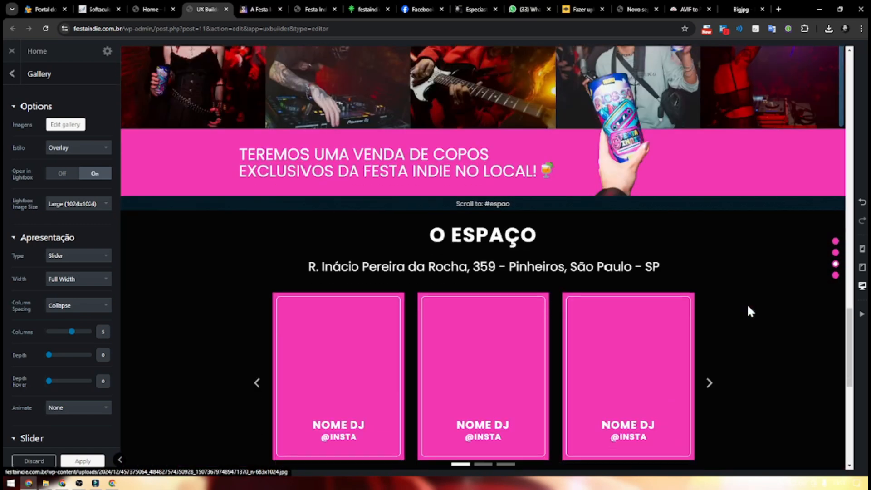
{"action": "left_click", "coordinate": [76, 461]}
{"action": "left_click", "coordinate": [64, 462]}
Step: Add a Simple Center section below the map with a solid black rgb(0,0,0) overlay
{"action": "left_click", "coordinate": [482, 321]}
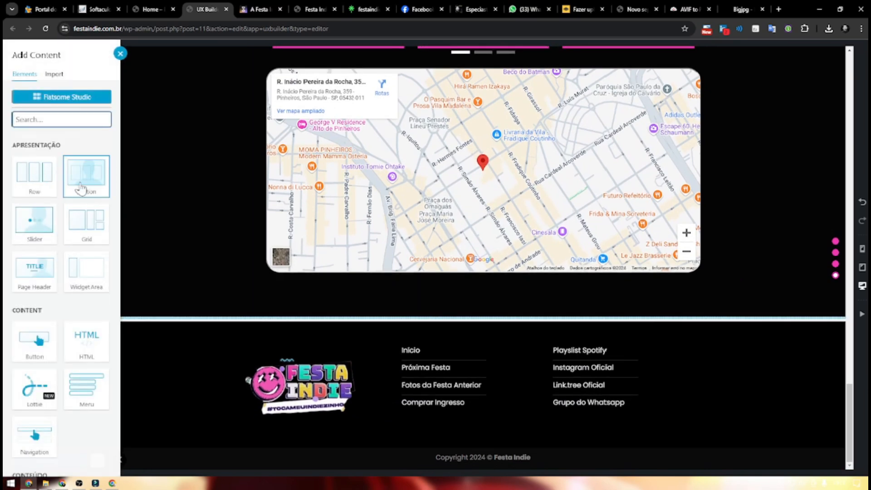
{"action": "left_click", "coordinate": [81, 188]}
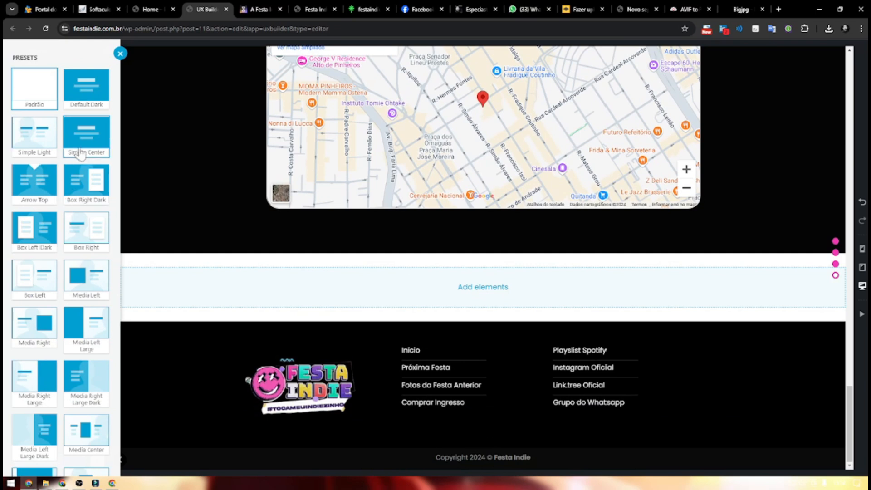
{"action": "left_click", "coordinate": [80, 153]}
{"action": "left_click", "coordinate": [257, 263]}
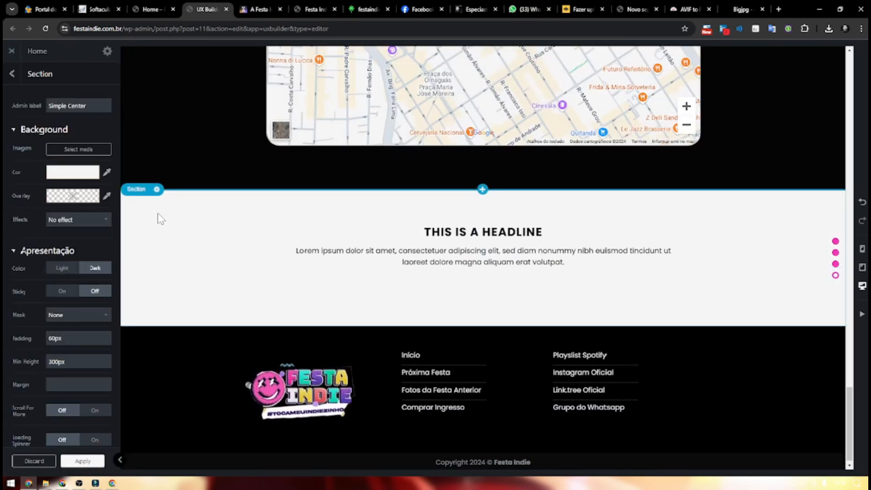
{"action": "mouse_move", "coordinate": [70, 202]}
{"action": "left_click", "coordinate": [60, 185]}
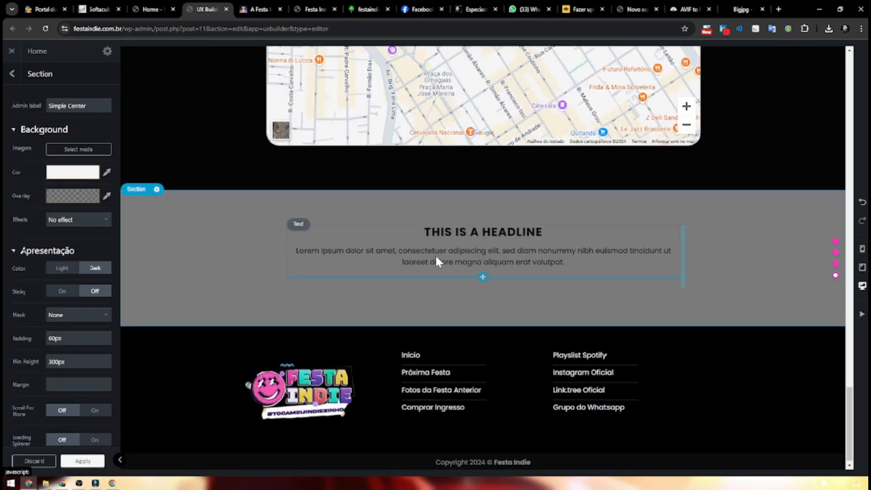
{"action": "left_click", "coordinate": [63, 200]}
{"action": "left_click_drag", "start_coordinate": [91, 278], "coordinate": [133, 282]}
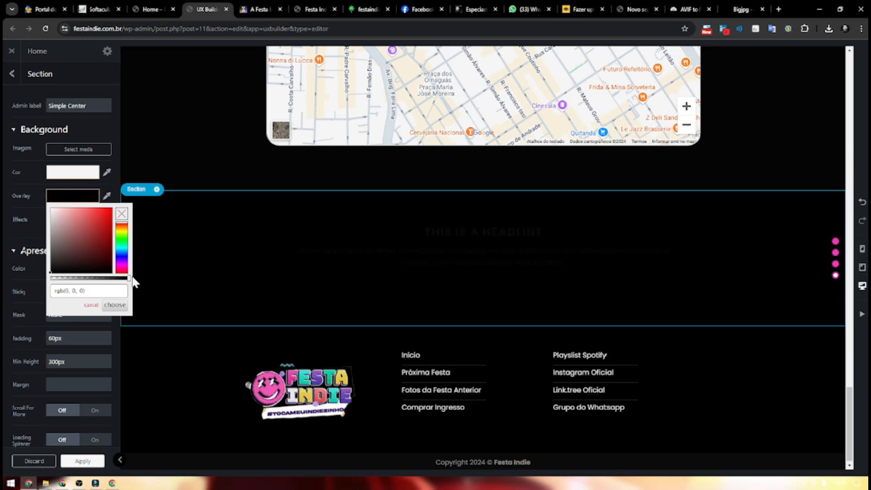
Step: Set the new section's column colour to Light
{"action": "left_click", "coordinate": [490, 266]}
{"action": "left_click", "coordinate": [298, 208]}
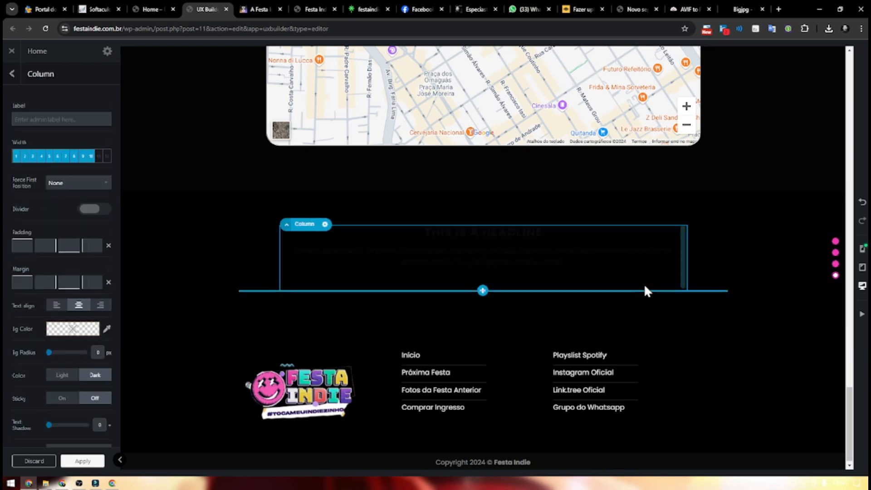
{"action": "scroll", "coordinate": [644, 288], "scroll_direction": "up", "scroll_amount": 3}
{"action": "left_click", "coordinate": [62, 375]}
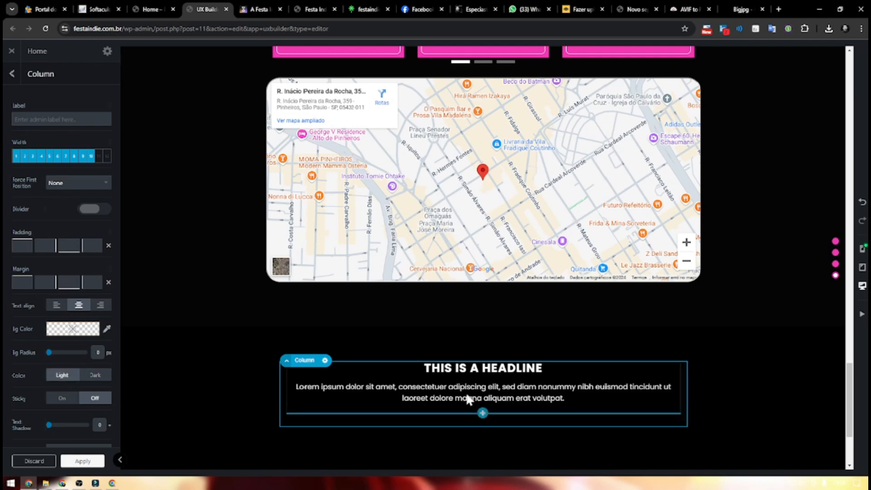
{"action": "scroll", "coordinate": [483, 272], "scroll_direction": "up", "scroll_amount": 5}
{"action": "scroll", "coordinate": [517, 280], "scroll_direction": "down", "scroll_amount": 8}
Step: Delete the placeholder headline text, leaving the column empty
{"action": "left_click", "coordinate": [489, 266]}
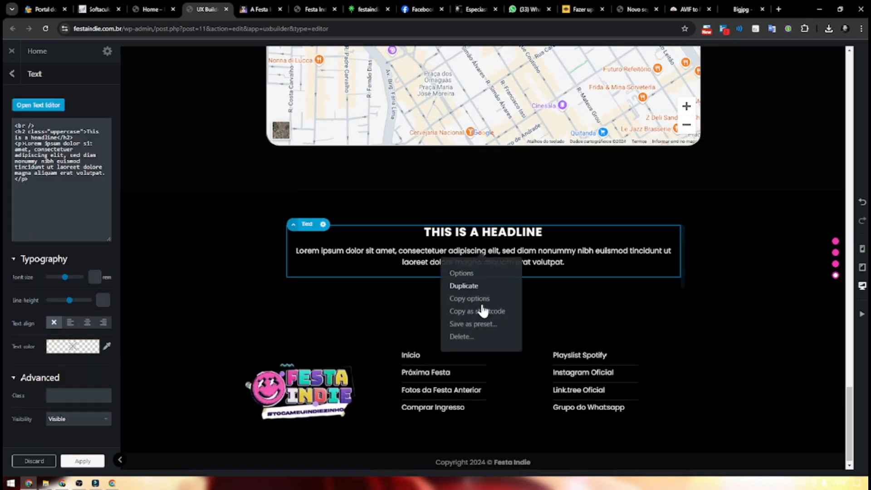
{"action": "left_click", "coordinate": [481, 337]}
{"action": "left_click", "coordinate": [483, 252]}
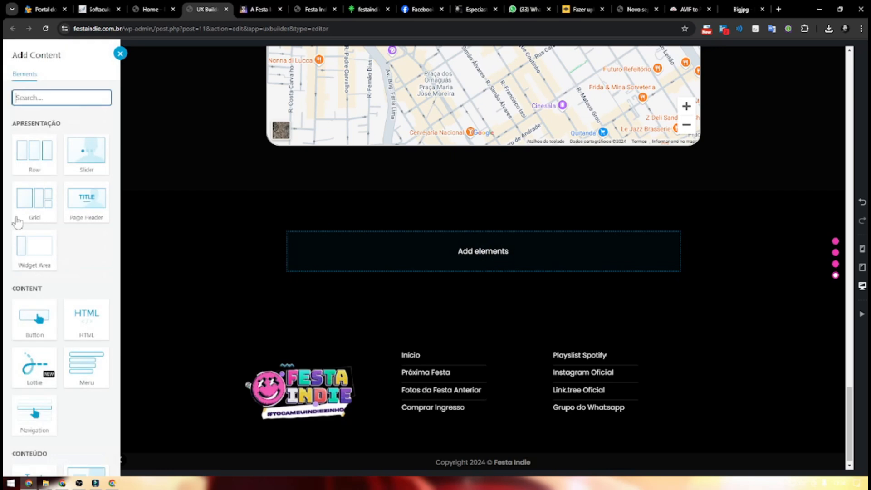
{"action": "left_click", "coordinate": [526, 326]}
Step: Delete the empty trial section below the map
{"action": "right_click", "coordinate": [212, 218]}
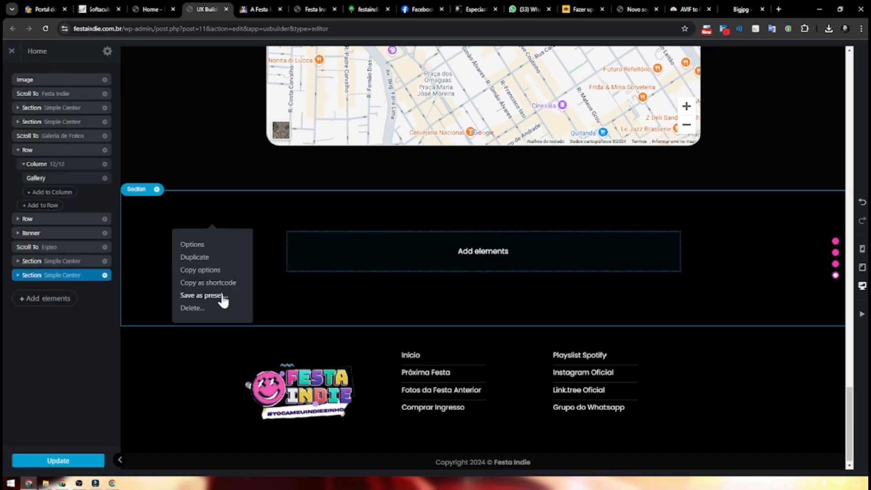
{"action": "left_click", "coordinate": [221, 313]}
{"action": "scroll", "coordinate": [789, 322], "scroll_direction": "up", "scroll_amount": 12}
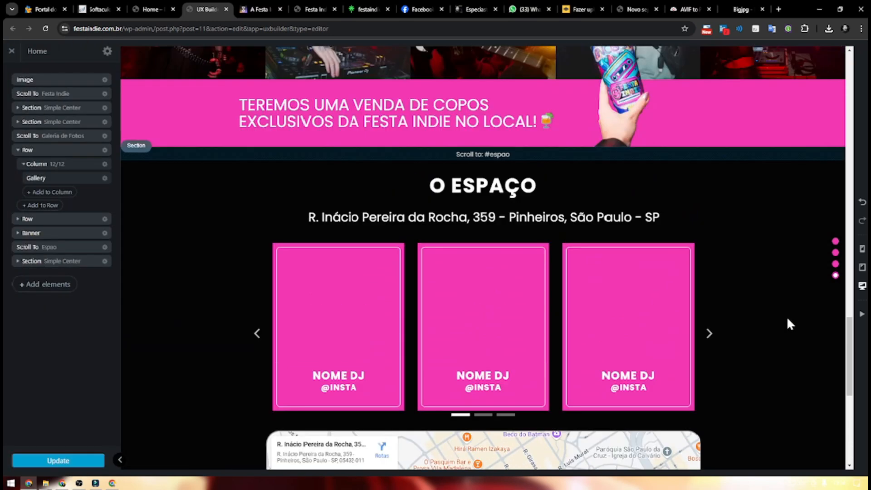
{"action": "scroll", "coordinate": [787, 323], "scroll_direction": "down", "scroll_amount": 4}
Step: Add a 64px Gap under the map, above the pink cups banner
{"action": "left_click", "coordinate": [171, 236]}
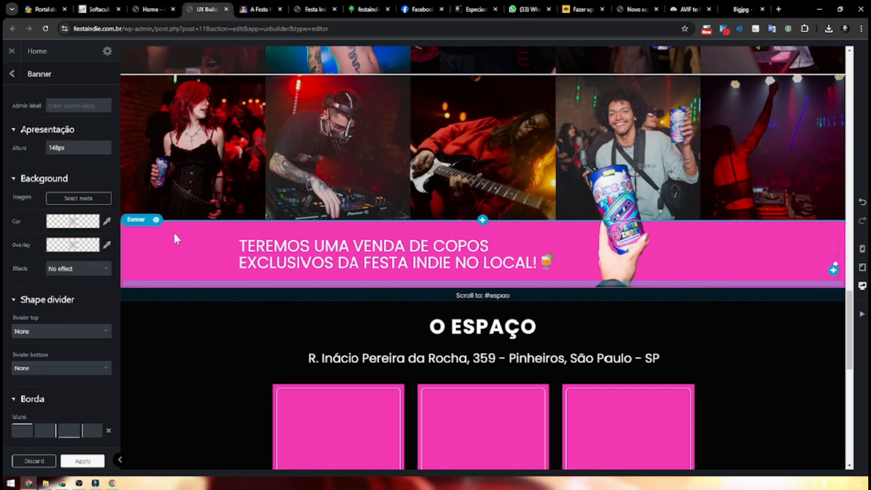
{"action": "scroll", "coordinate": [180, 247], "scroll_direction": "down", "scroll_amount": 10}
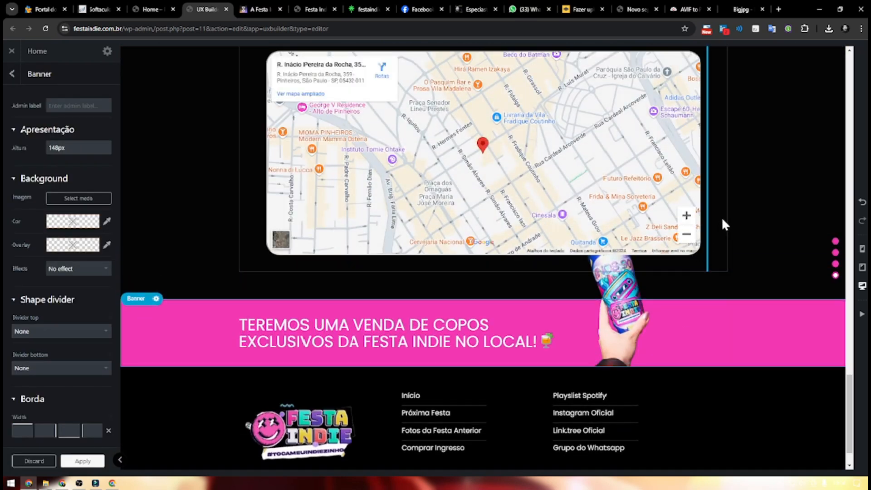
{"action": "left_click", "coordinate": [547, 270]}
{"action": "left_click", "coordinate": [483, 258]}
{"action": "scroll", "coordinate": [52, 258], "scroll_direction": "down", "scroll_amount": 4}
{"action": "scroll", "coordinate": [52, 258], "scroll_direction": "down", "scroll_amount": 3}
{"action": "left_click", "coordinate": [33, 356]}
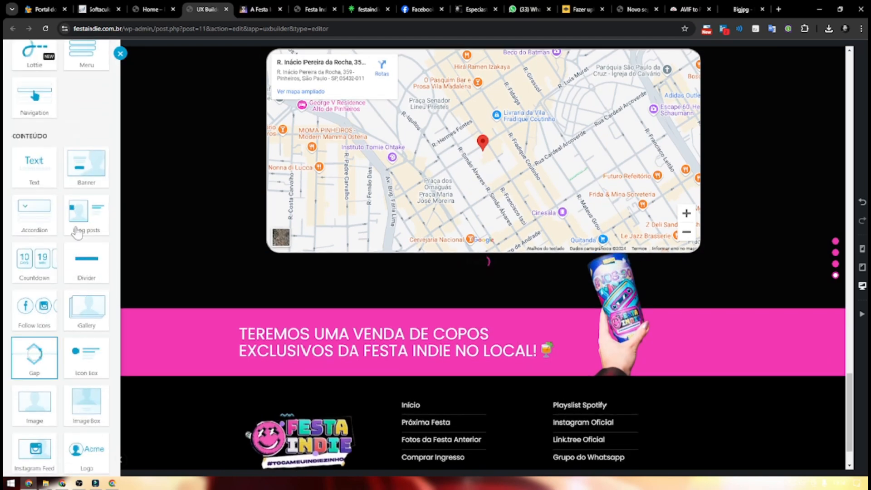
{"action": "left_click_drag", "start_coordinate": [93, 104], "coordinate": [94, 87]}
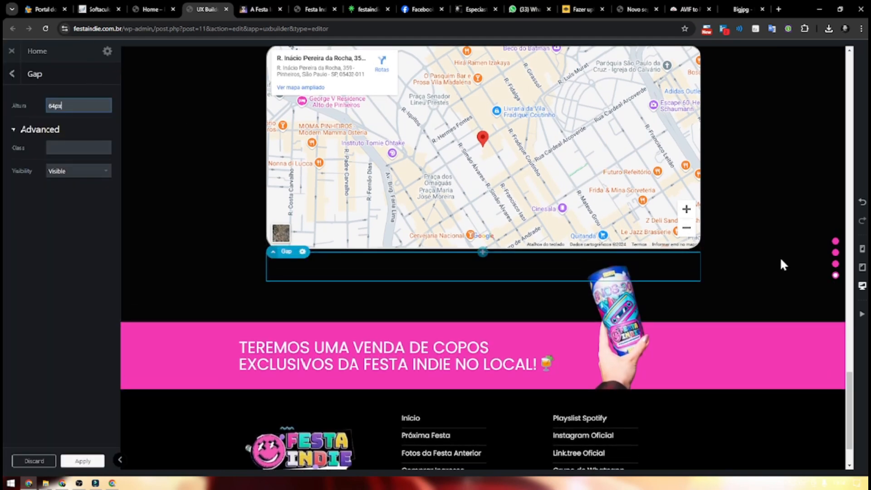
Step: Check the #TOCAMEUINDIEZINHO countdown: 31/12/2024 at 18:00 with Portuguese unit labels
{"action": "left_click", "coordinate": [780, 245]}
{"action": "scroll", "coordinate": [713, 268], "scroll_direction": "up", "scroll_amount": 15}
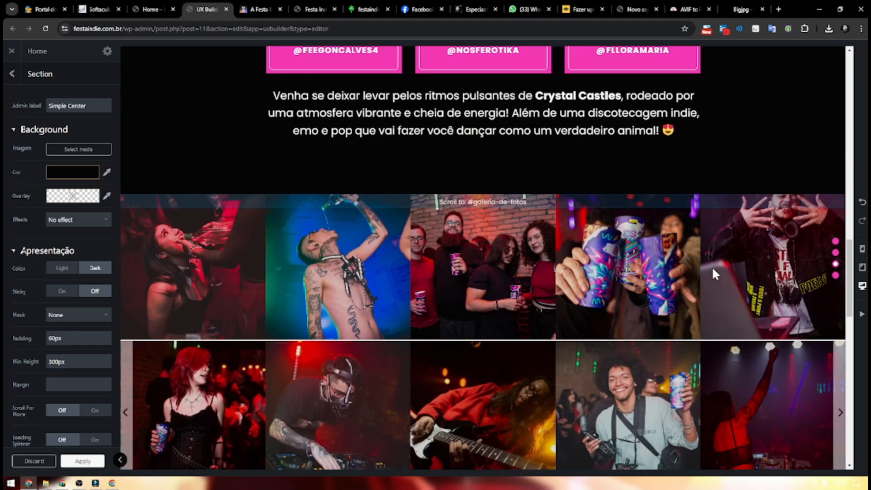
{"action": "scroll", "coordinate": [712, 266], "scroll_direction": "up", "scroll_amount": 15}
{"action": "scroll", "coordinate": [695, 270], "scroll_direction": "down", "scroll_amount": 4}
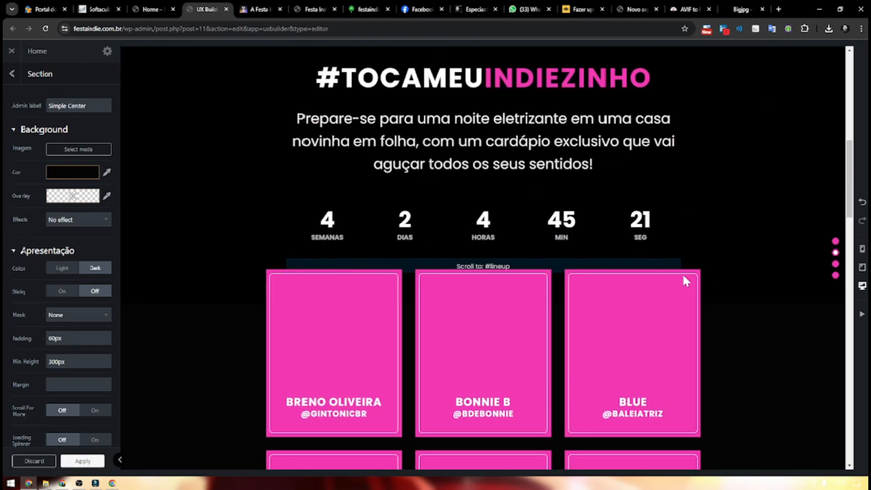
{"action": "left_click", "coordinate": [471, 229]}
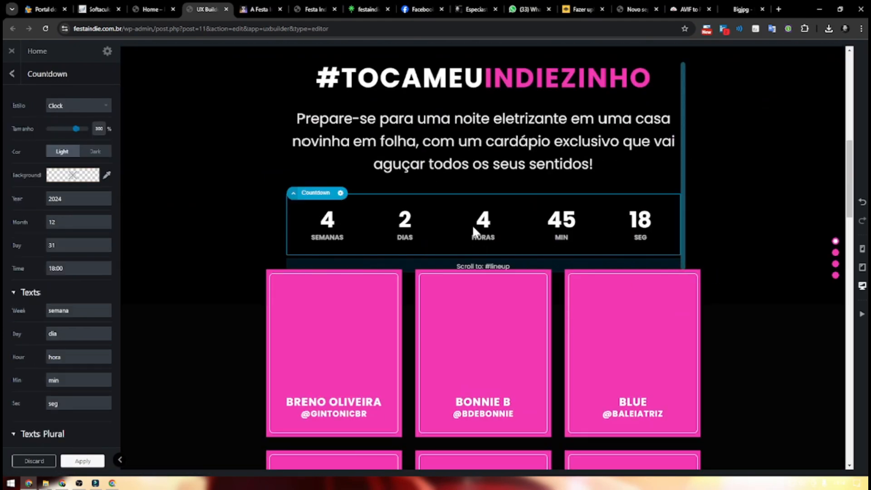
{"action": "scroll", "coordinate": [710, 271], "scroll_direction": "down", "scroll_amount": 3}
{"action": "scroll", "coordinate": [694, 277], "scroll_direction": "up", "scroll_amount": 4}
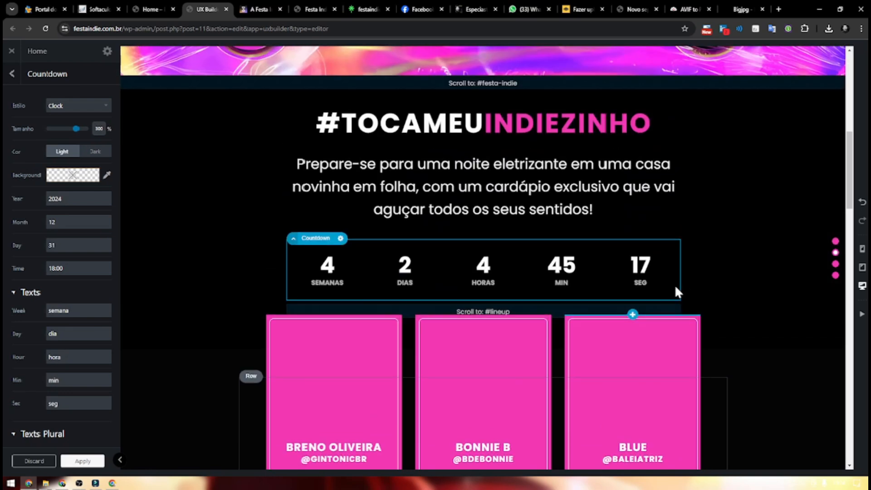
{"action": "scroll", "coordinate": [710, 293], "scroll_direction": "up", "scroll_amount": 2}
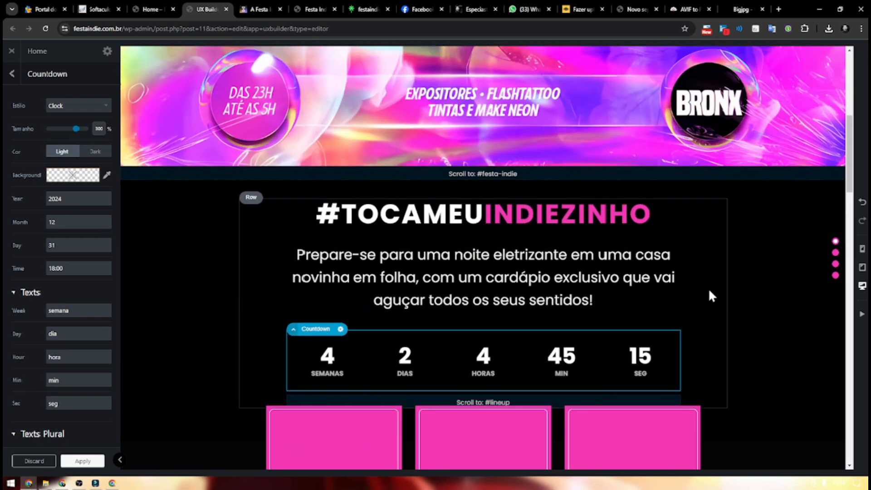
Step: Review the countdown section's settings and apply the changes
{"action": "left_click", "coordinate": [733, 312]}
{"action": "scroll", "coordinate": [733, 312], "scroll_direction": "up", "scroll_amount": 6}
{"action": "scroll", "coordinate": [733, 312], "scroll_direction": "down", "scroll_amount": 14}
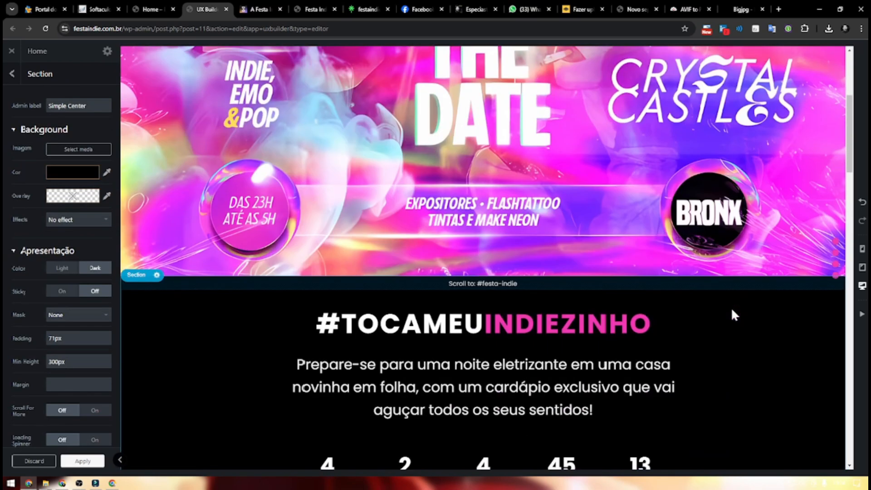
{"action": "scroll", "coordinate": [734, 306], "scroll_direction": "down", "scroll_amount": 8}
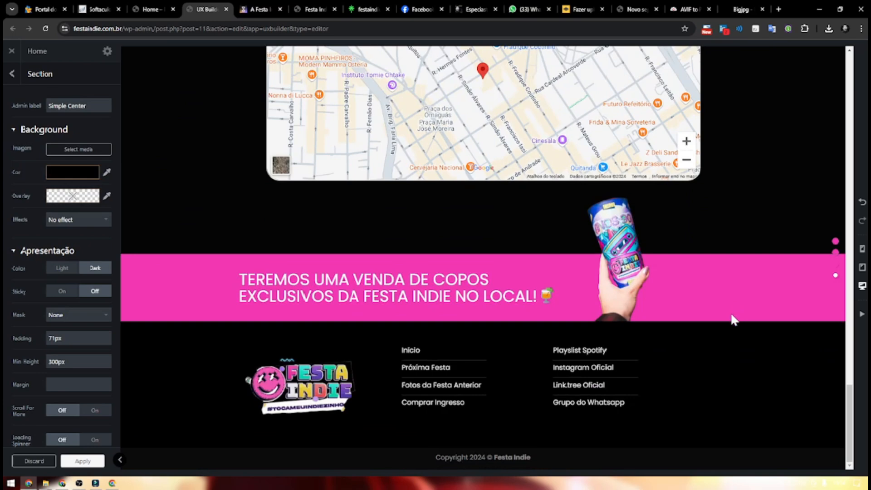
{"action": "scroll", "coordinate": [715, 320], "scroll_direction": "up", "scroll_amount": 8}
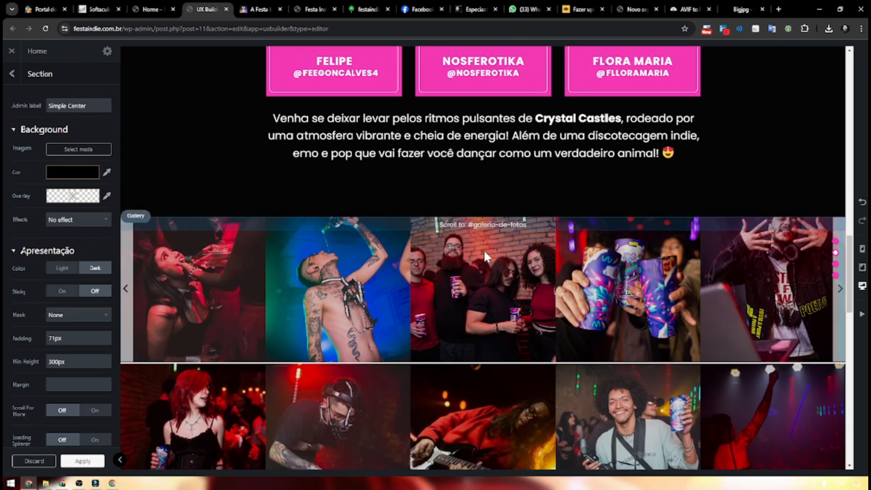
{"action": "scroll", "coordinate": [601, 233], "scroll_direction": "down", "scroll_amount": 4}
{"action": "scroll", "coordinate": [647, 250], "scroll_direction": "down", "scroll_amount": 7}
{"action": "scroll", "coordinate": [647, 252], "scroll_direction": "up", "scroll_amount": 10}
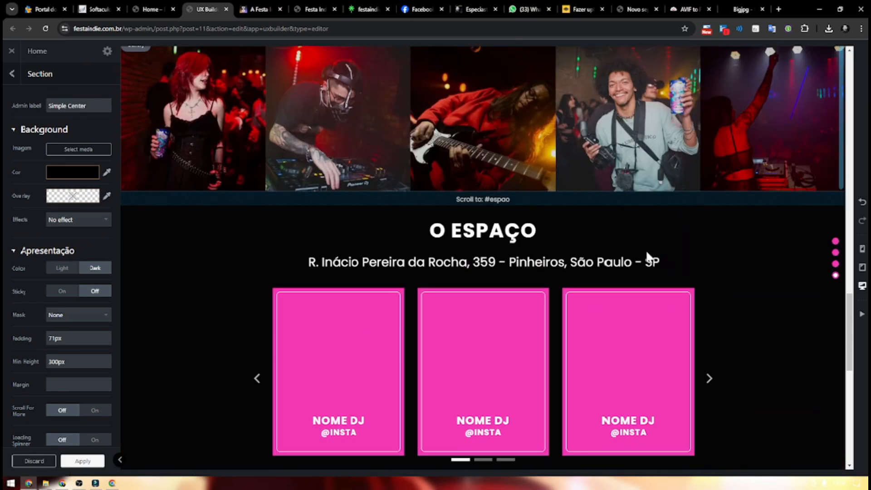
{"action": "scroll", "coordinate": [590, 241], "scroll_direction": "up", "scroll_amount": 8}
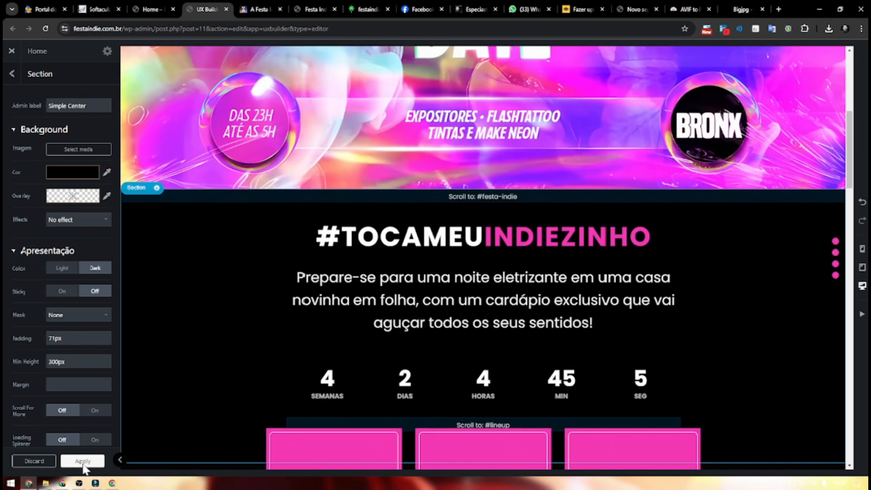
{"action": "left_click", "coordinate": [82, 461]}
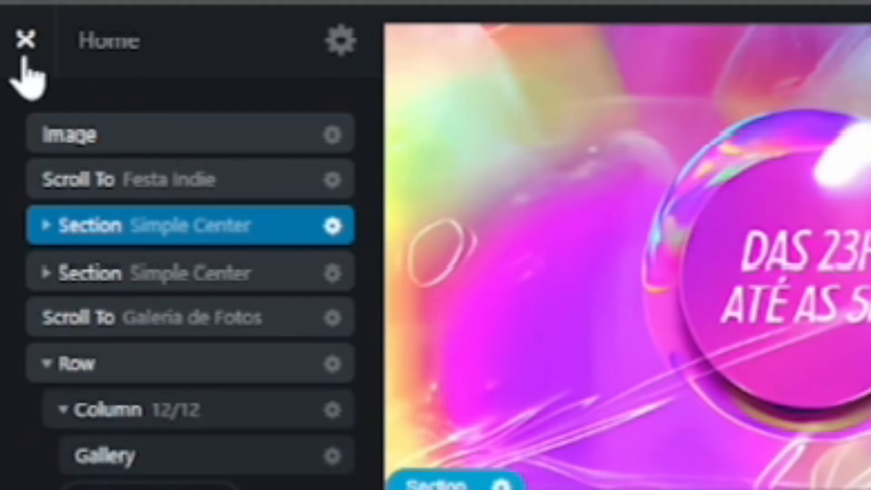
Step: Create menu 'Principal' assigned to Menu Principal and Main Menu - Mobile
{"action": "left_click", "coordinate": [23, 56]}
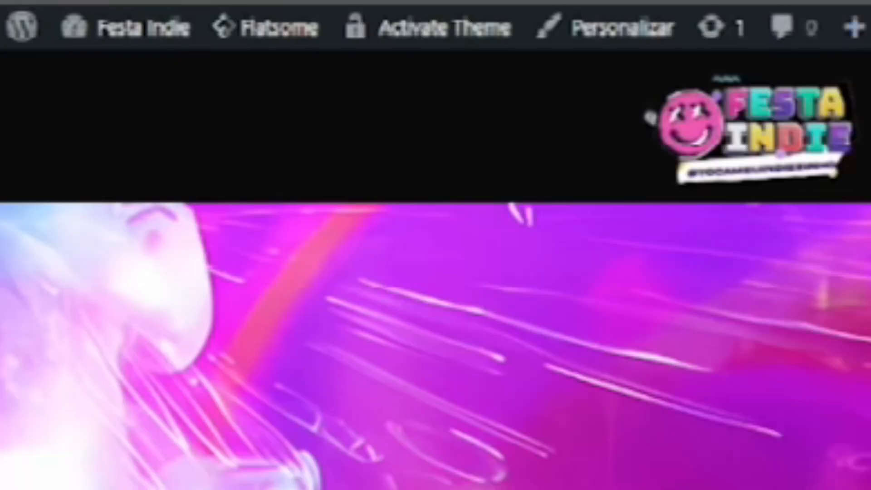
{"action": "mouse_move", "coordinate": [110, 31]}
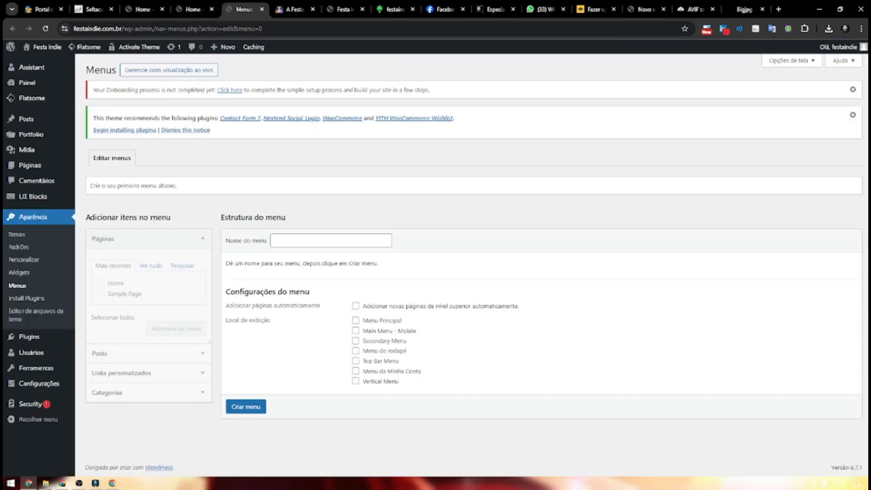
{"action": "left_click", "coordinate": [331, 241]}
{"action": "type", "text": "Pri"}
{"action": "key", "text": "BackSpace"}
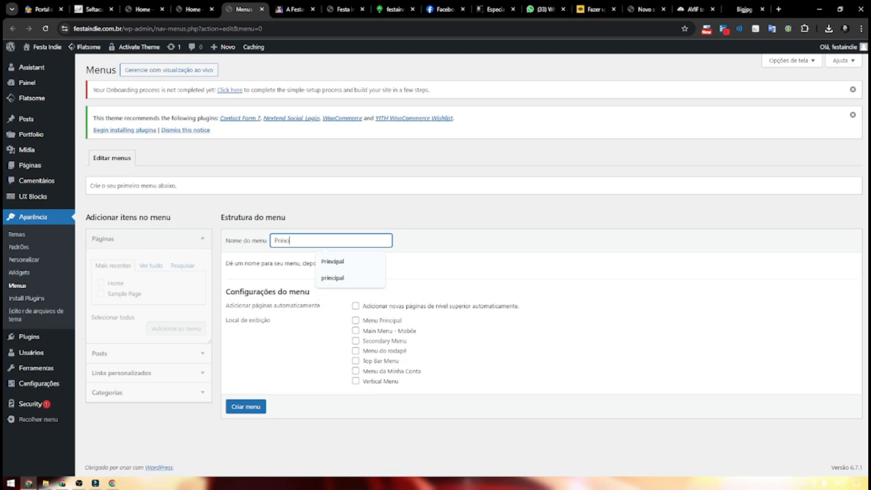
{"action": "type", "text": "incipal"}
{"action": "left_click", "coordinate": [521, 292]}
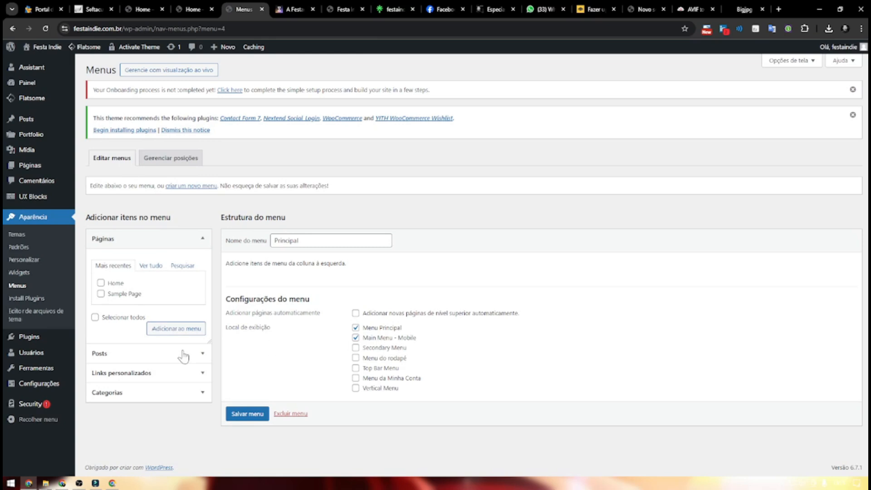
{"action": "left_click", "coordinate": [167, 374]}
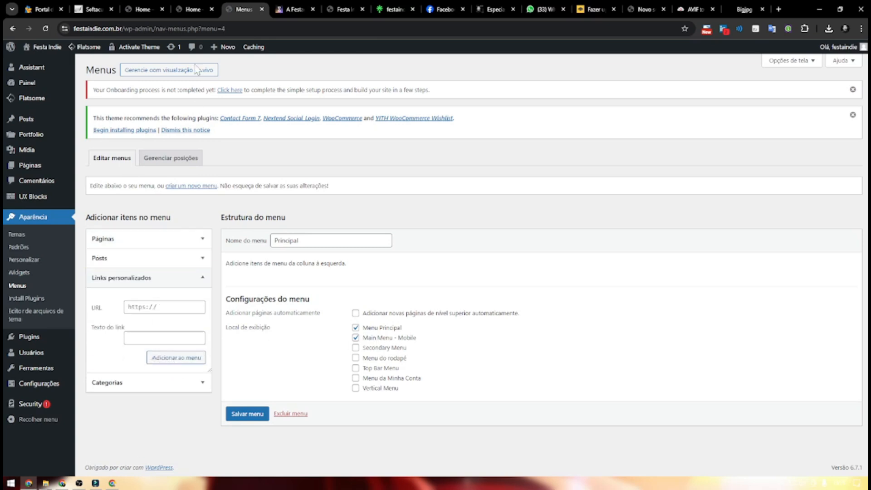
{"action": "left_click", "coordinate": [188, 15]}
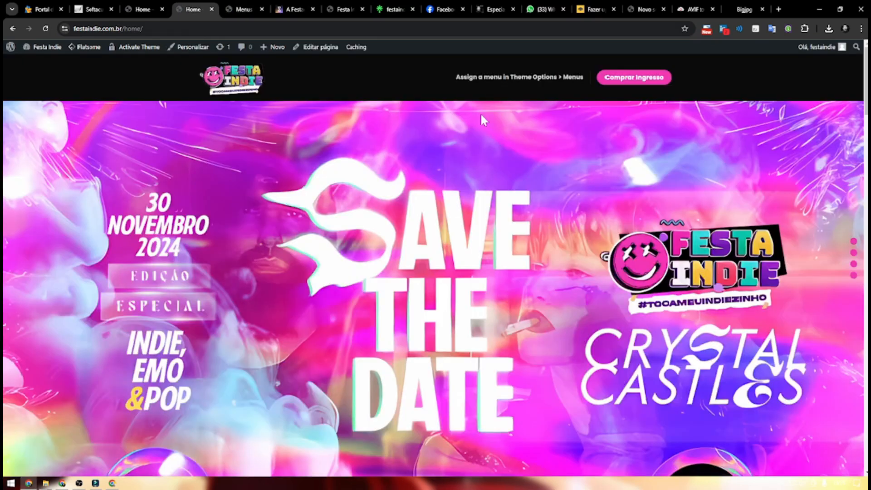
Step: Look up the Festa Indie section anchor in the page address, then reload the home page
{"action": "left_click", "coordinate": [853, 241]}
{"action": "left_click_drag", "start_coordinate": [182, 29], "coordinate": [152, 29]}
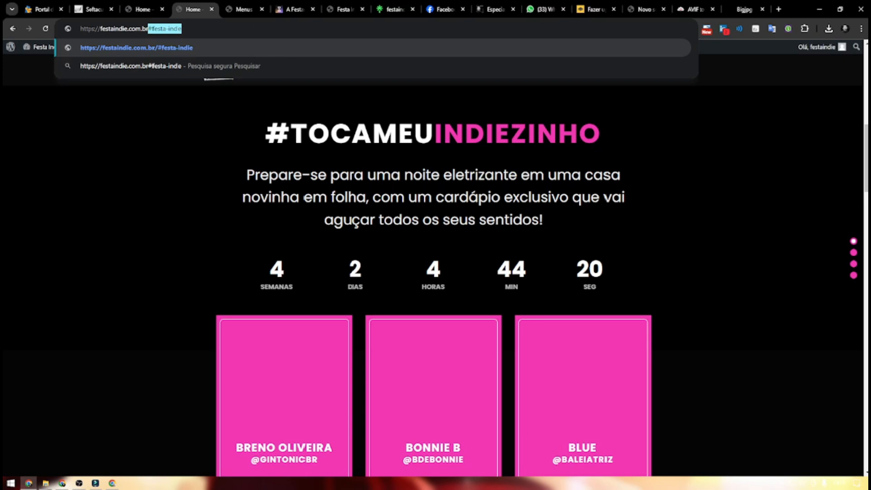
{"action": "key", "text": "BackSpace"}
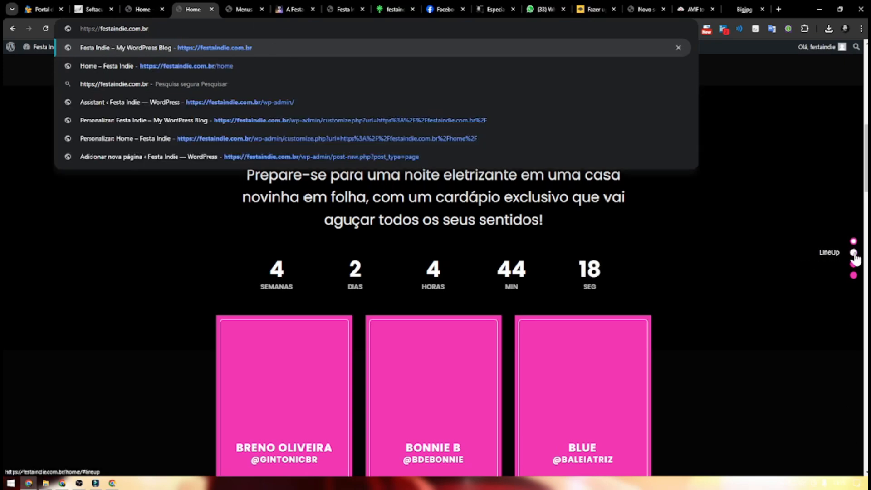
{"action": "key", "text": "Return"}
{"action": "scroll", "coordinate": [853, 255], "scroll_direction": "down", "scroll_amount": 4}
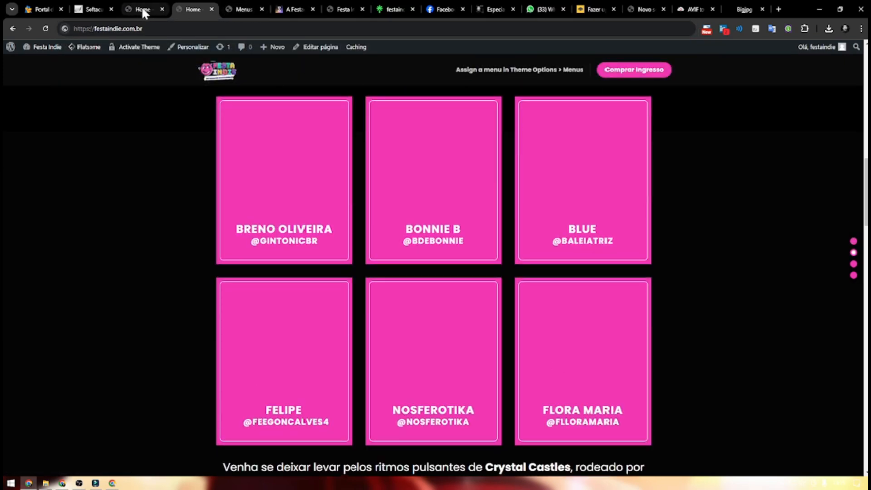
Step: Save the Principal menu with Festa Indie, LineUp, Fotos and Espaço links
{"action": "key", "text": "ctrl+Tab"}
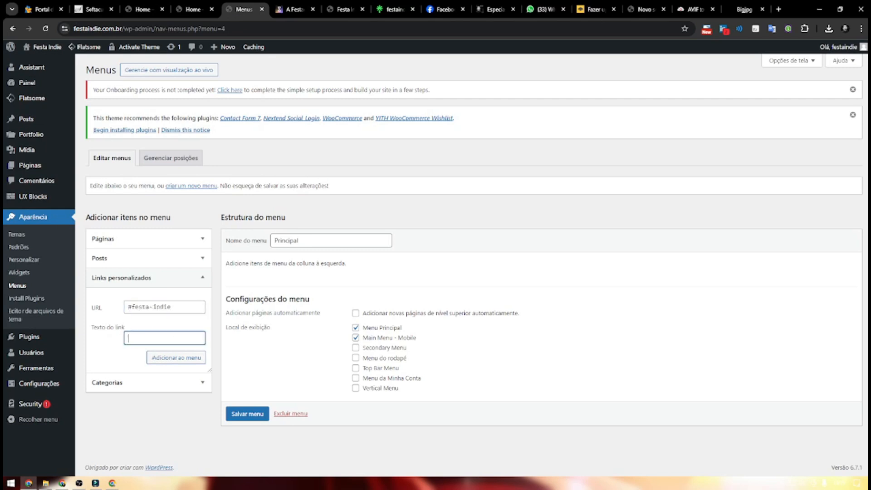
{"action": "left_click", "coordinate": [242, 427]}
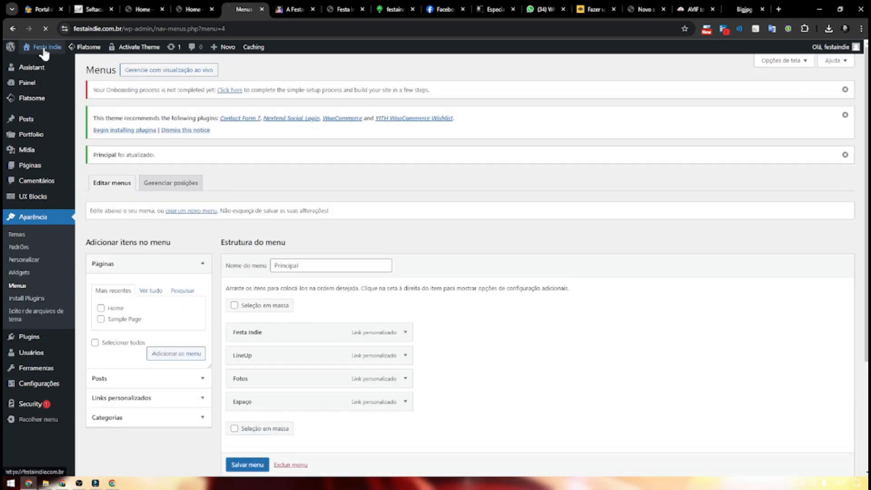
{"action": "left_click", "coordinate": [45, 47]}
Step: Test the header's LineUp, Espaço and Festa Indie links on the home page
{"action": "key", "text": "ctrl+shift+Tab"}
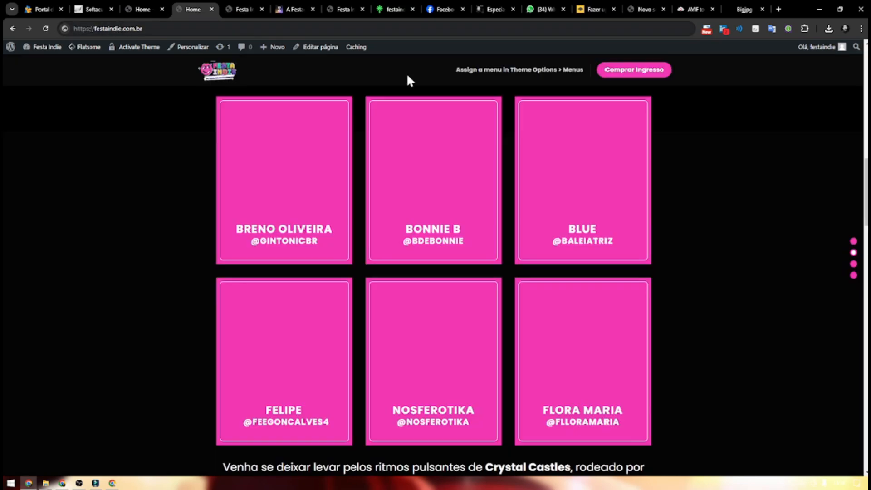
{"action": "scroll", "coordinate": [709, 175], "scroll_direction": "up", "scroll_amount": 15}
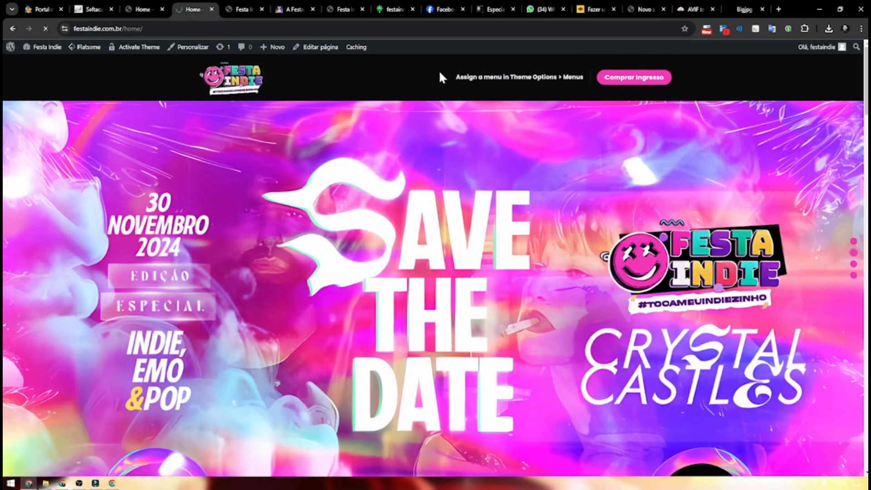
{"action": "left_click", "coordinate": [524, 74]}
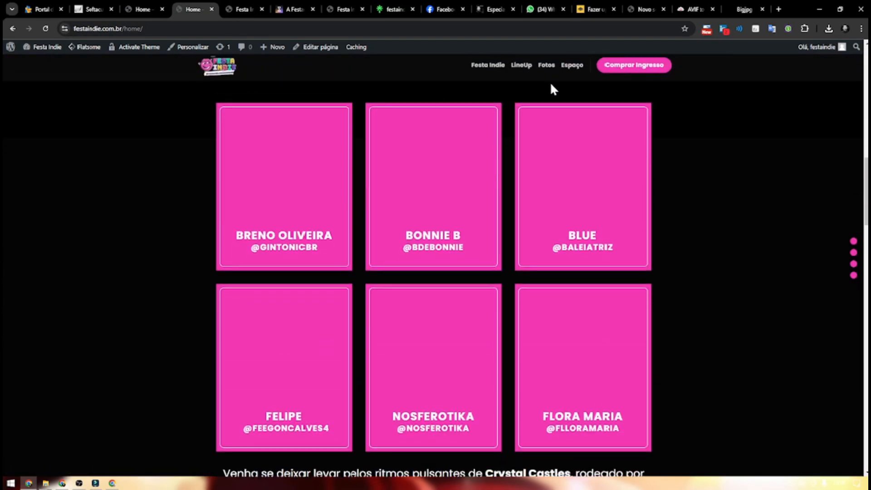
{"action": "left_click", "coordinate": [568, 72]}
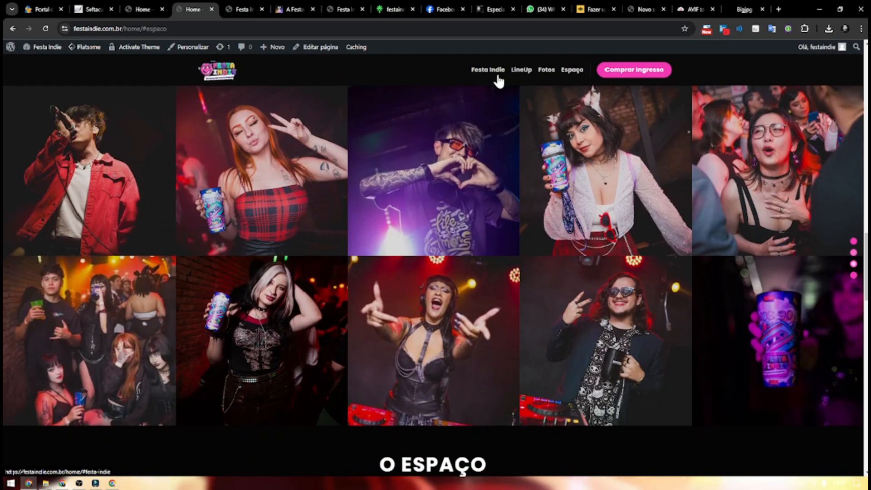
{"action": "left_click", "coordinate": [493, 72]}
{"action": "left_click", "coordinate": [571, 71]}
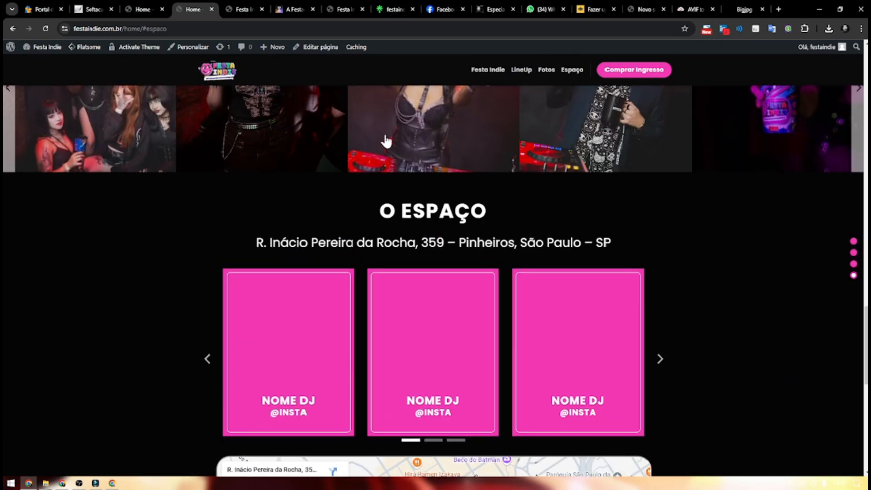
Step: Compare the updated home page with the older home page tab
{"action": "left_click", "coordinate": [137, 14]}
{"action": "left_click", "coordinate": [190, 14]}
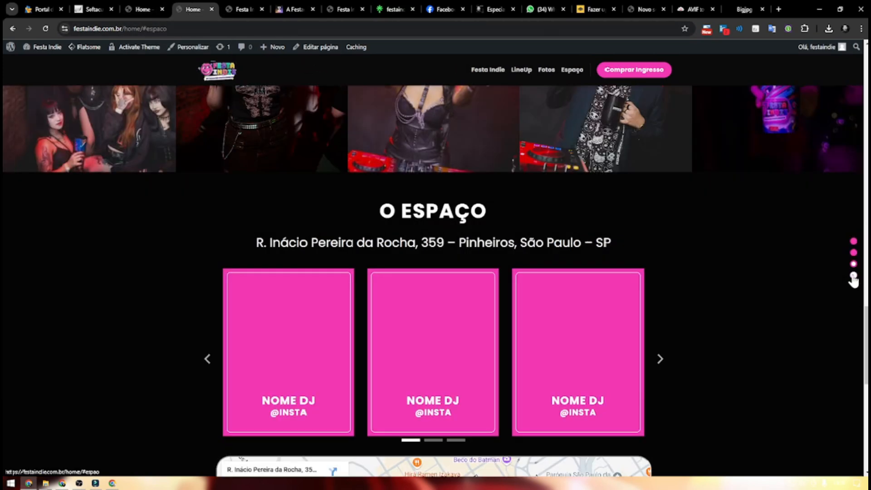
{"action": "left_click", "coordinate": [138, 10]}
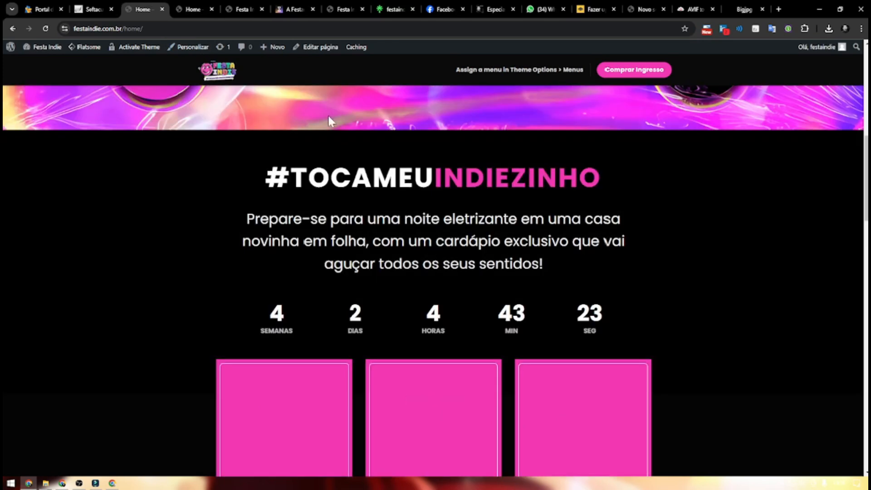
{"action": "left_click", "coordinate": [178, 12]}
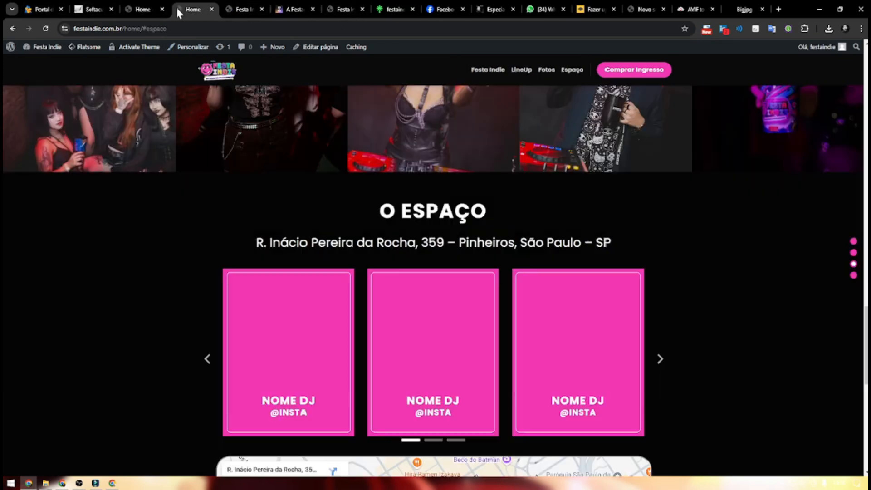
Step: Change the Espaço menu item's URL to #espao and save the menu
{"action": "mouse_move", "coordinate": [34, 47]}
{"action": "left_click", "coordinate": [46, 111]}
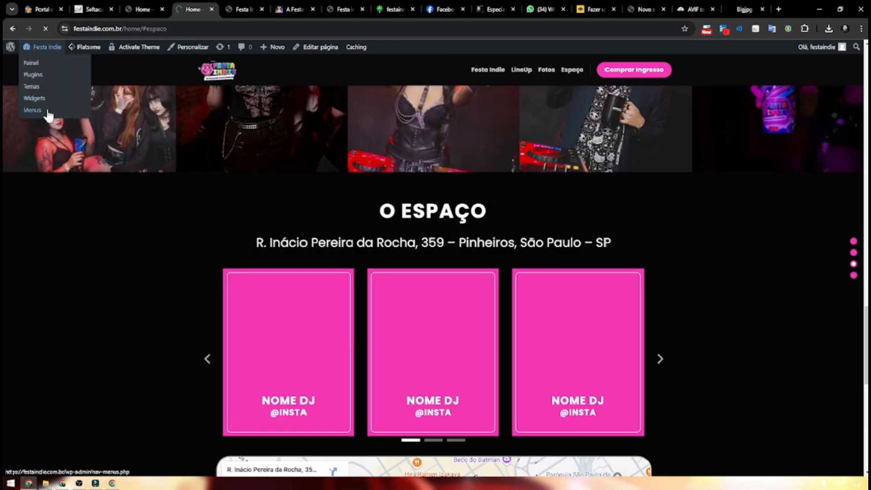
{"action": "scroll", "coordinate": [380, 265], "scroll_direction": "down", "scroll_amount": 2}
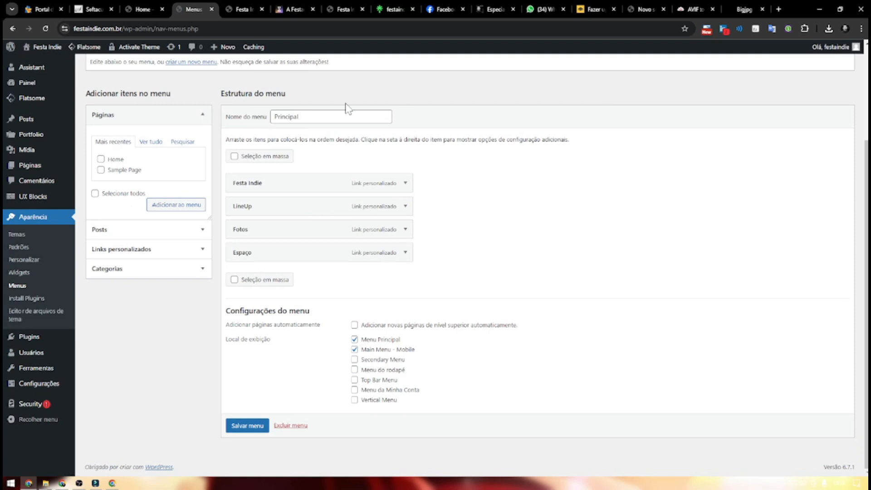
{"action": "left_click", "coordinate": [406, 253]}
{"action": "left_click", "coordinate": [256, 284]}
{"action": "key", "text": "BackSpace"}
{"action": "scroll", "coordinate": [270, 433], "scroll_direction": "down", "scroll_amount": 1}
{"action": "left_click", "coordinate": [258, 464]}
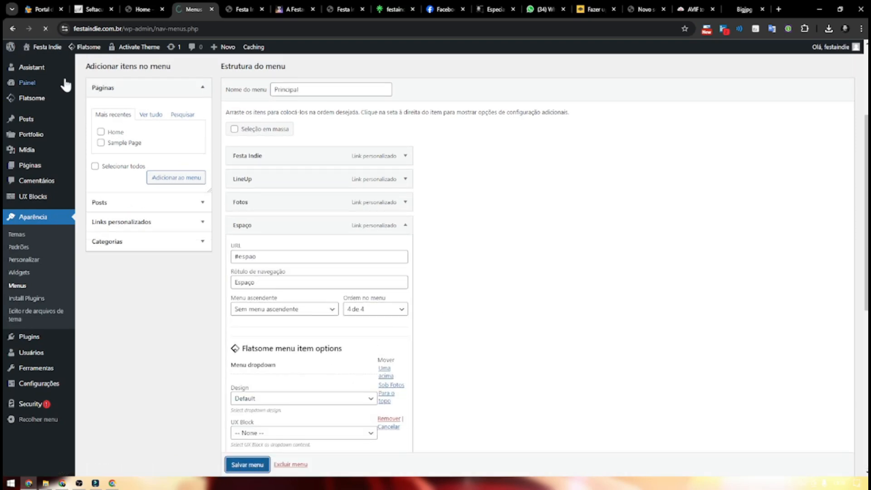
Step: Load the /home page and follow Comprar Ingresso to the Shotgun event page
{"action": "left_click", "coordinate": [54, 48]}
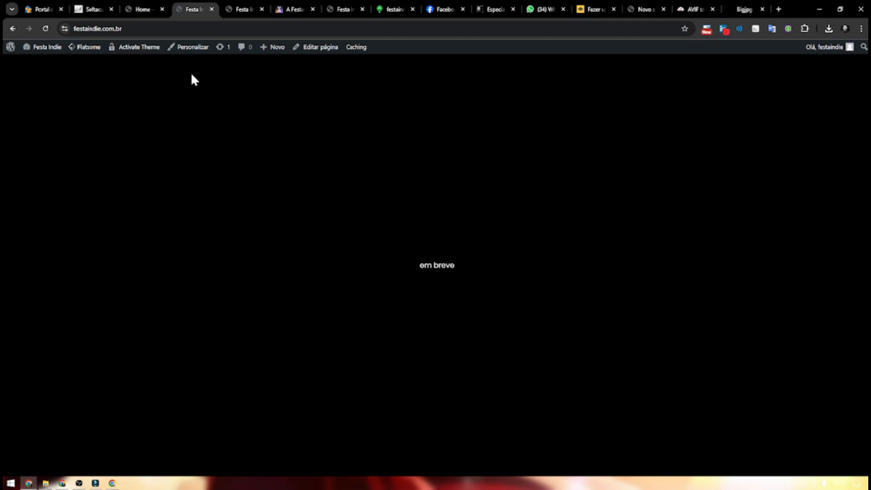
{"action": "left_click", "coordinate": [188, 29]}
{"action": "left_click", "coordinate": [189, 29]}
{"action": "type", "text": "/home"}
{"action": "key", "text": "Return"}
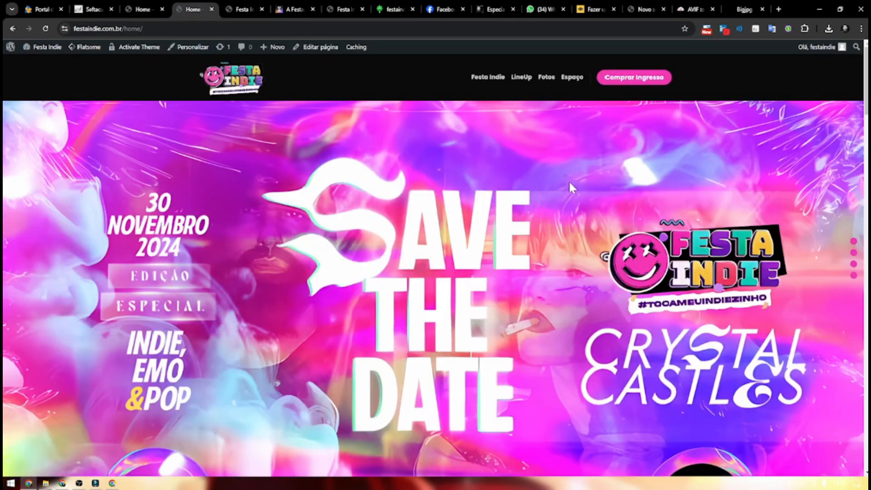
{"action": "left_click", "coordinate": [641, 77]}
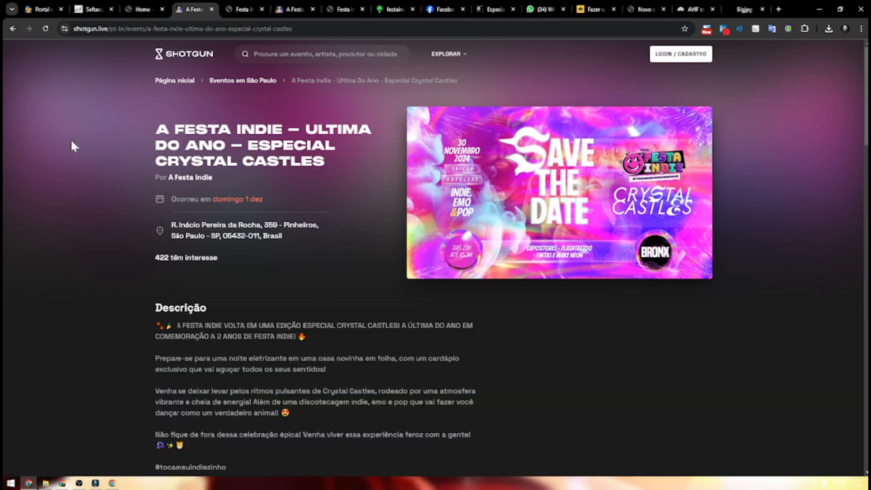
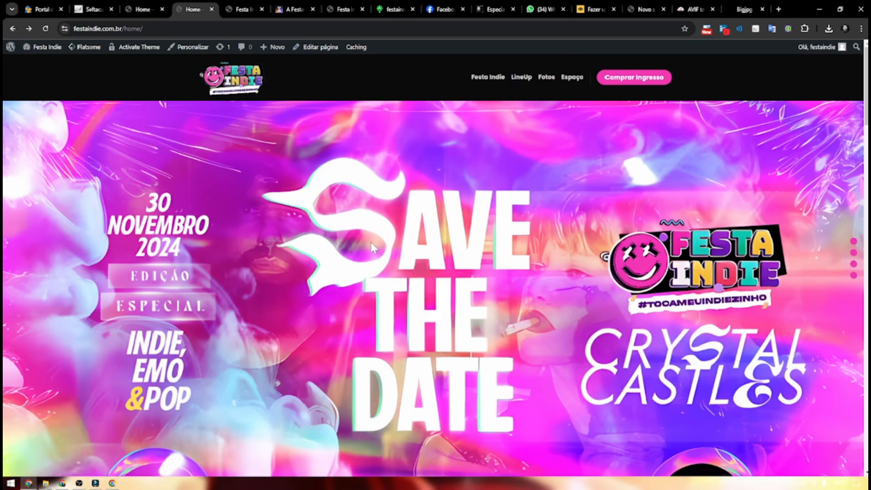
Step: Open the Flatsome Customizer for the Festa Indie homepage via Personalizar in the admin bar
{"action": "scroll", "coordinate": [372, 247], "scroll_direction": "down", "scroll_amount": 10}
{"action": "scroll", "coordinate": [340, 190], "scroll_direction": "up", "scroll_amount": 10}
{"action": "left_click", "coordinate": [192, 48]}
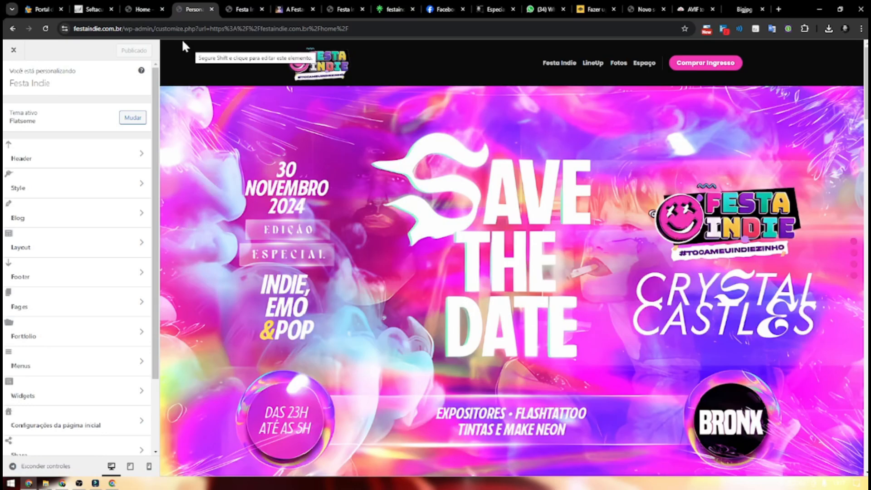
Step: Switch the preview to phone width and check the hamburger menu in the mobile preview
{"action": "left_click", "coordinate": [149, 467]}
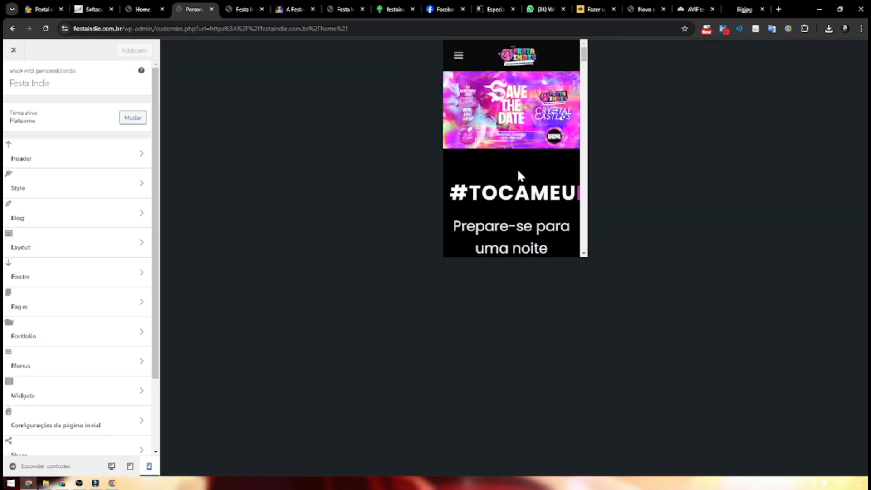
{"action": "scroll", "coordinate": [520, 175], "scroll_direction": "down", "scroll_amount": 15}
{"action": "scroll", "coordinate": [526, 155], "scroll_direction": "up", "scroll_amount": 15}
{"action": "mouse_move", "coordinate": [584, 55]}
{"action": "left_mouse_down"}
{"action": "mouse_move", "coordinate": [618, 254]}
{"action": "mouse_move", "coordinate": [585, 100]}
{"action": "mouse_move", "coordinate": [583, 53]}
{"action": "left_mouse_up"}
{"action": "left_click", "coordinate": [457, 56]}
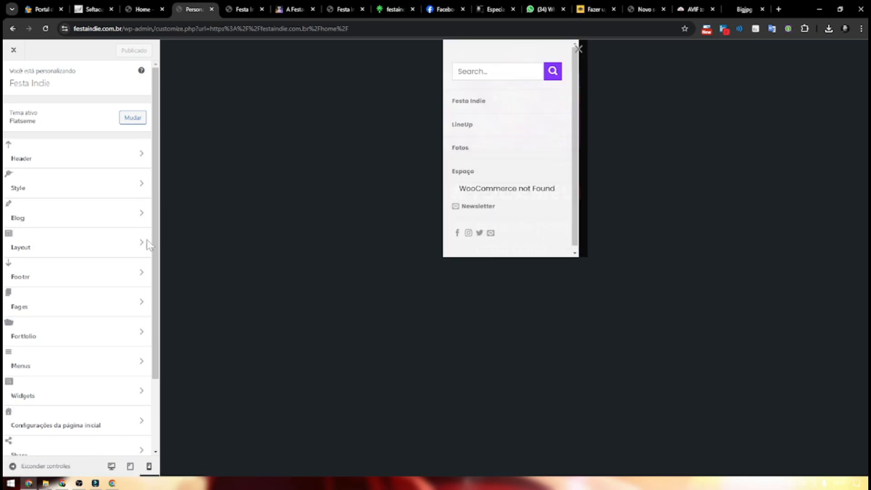
{"action": "left_click", "coordinate": [580, 52]}
Step: In Header Mobile Menu / Overlay, choose the filled square icon style and a full-screen overlay
{"action": "left_click", "coordinate": [91, 157]}
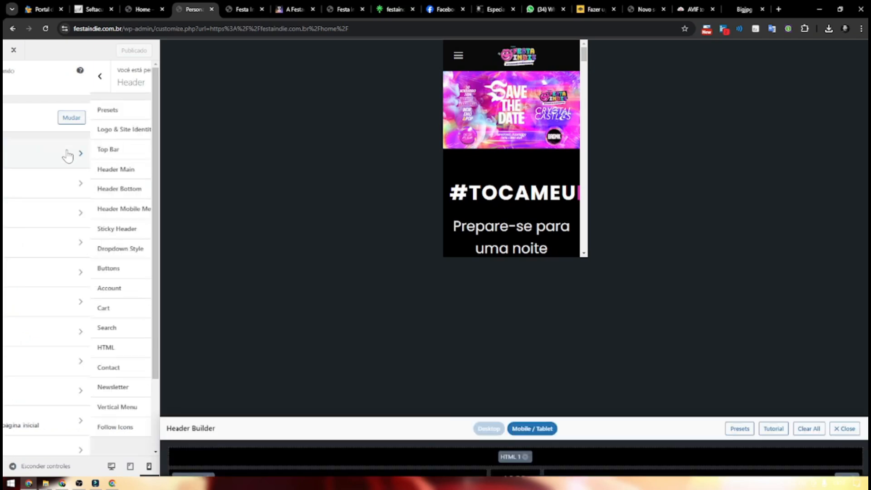
{"action": "left_click", "coordinate": [32, 213]}
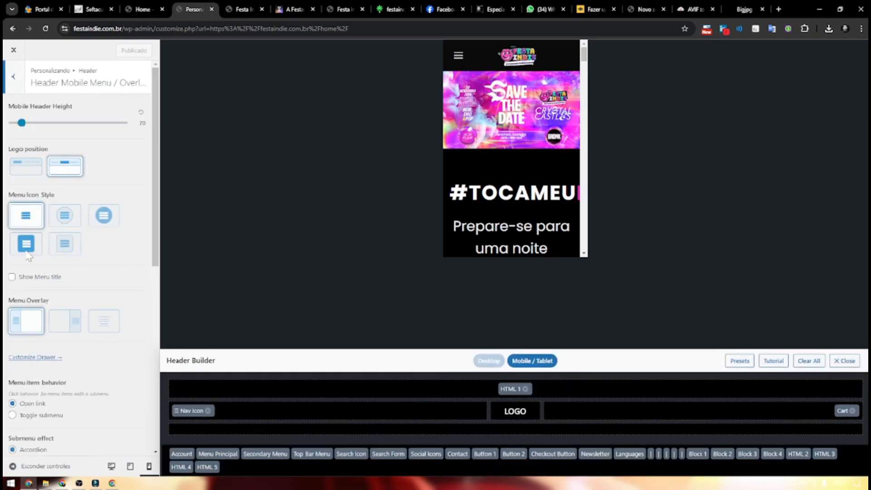
{"action": "left_click", "coordinate": [27, 254]}
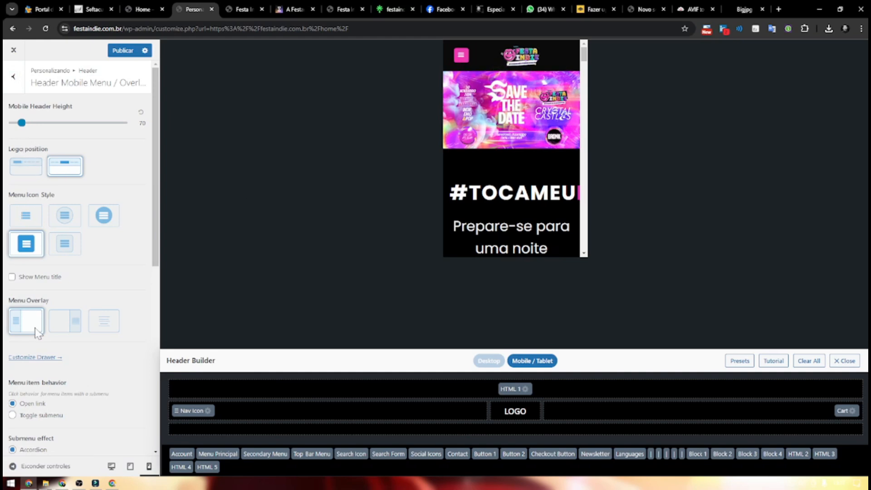
{"action": "left_click", "coordinate": [104, 321]}
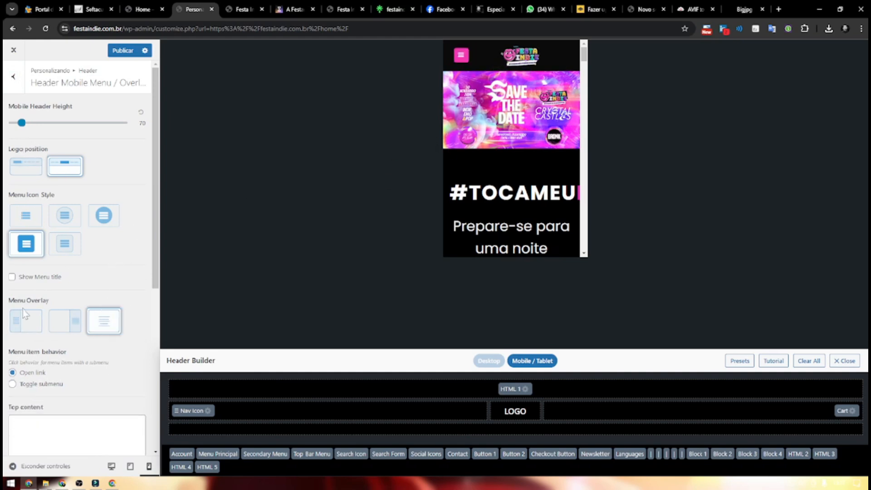
Step: Hide Search Form, Account, Newsletter, Social Icons, HTML 2 and HTML 3, show Button 1, and use the dark colour scheme
{"action": "scroll", "coordinate": [5, 315], "scroll_direction": "down", "scroll_amount": 5}
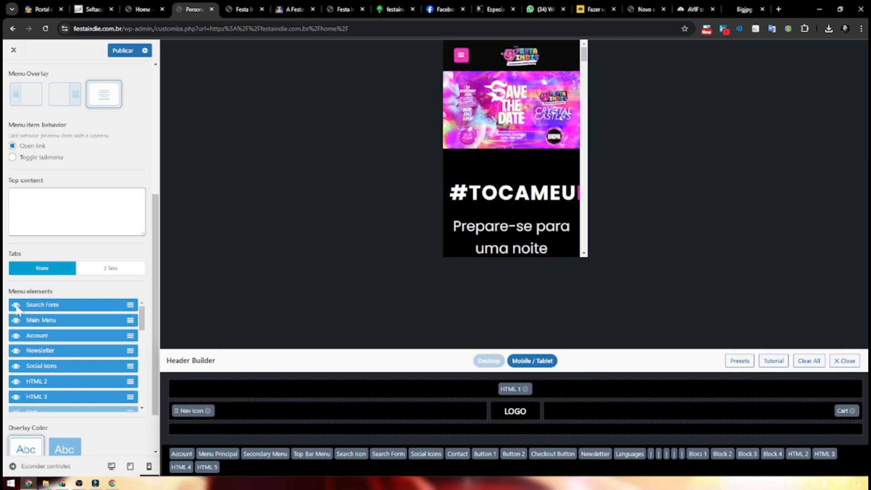
{"action": "left_click", "coordinate": [16, 306]}
{"action": "left_click", "coordinate": [16, 335]}
{"action": "left_click", "coordinate": [17, 351]}
{"action": "left_click", "coordinate": [16, 366]}
{"action": "left_click", "coordinate": [17, 381]}
{"action": "left_click", "coordinate": [16, 398]}
{"action": "scroll", "coordinate": [23, 386], "scroll_direction": "down", "scroll_amount": 2}
{"action": "scroll", "coordinate": [18, 340], "scroll_direction": "down", "scroll_amount": 2}
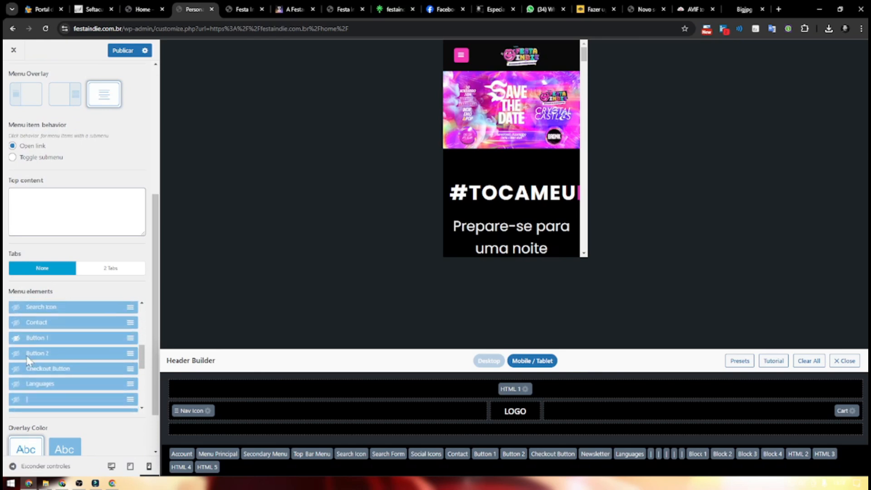
{"action": "left_click", "coordinate": [16, 338]}
{"action": "left_click", "coordinate": [63, 448]}
{"action": "scroll", "coordinate": [91, 338], "scroll_direction": "down", "scroll_amount": 3}
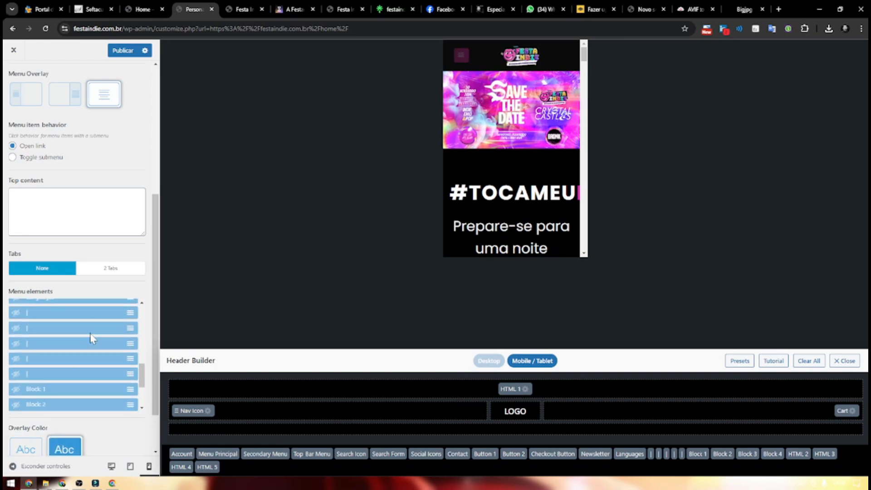
Step: Check the new overlay in the mobile preview and return to the header settings list
{"action": "left_click", "coordinate": [463, 58]}
{"action": "left_click", "coordinate": [463, 54]}
{"action": "left_click", "coordinate": [463, 54]}
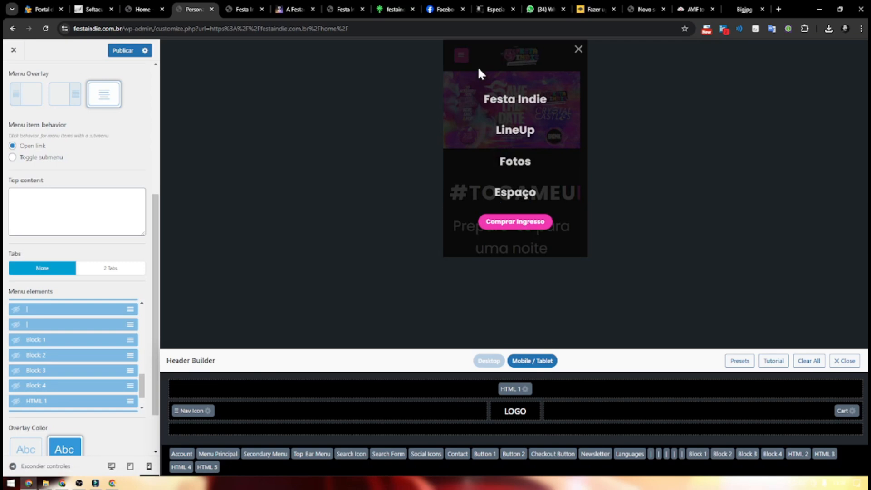
{"action": "left_click", "coordinate": [579, 49]}
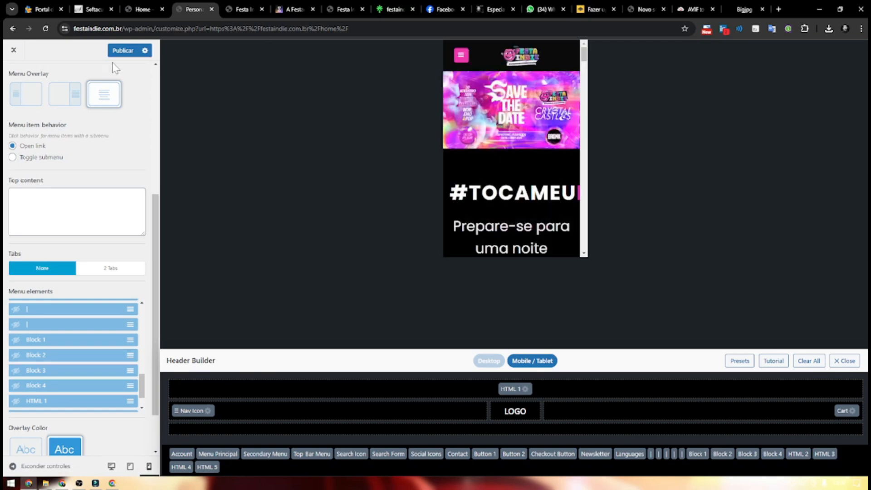
{"action": "scroll", "coordinate": [91, 168], "scroll_direction": "up", "scroll_amount": 10}
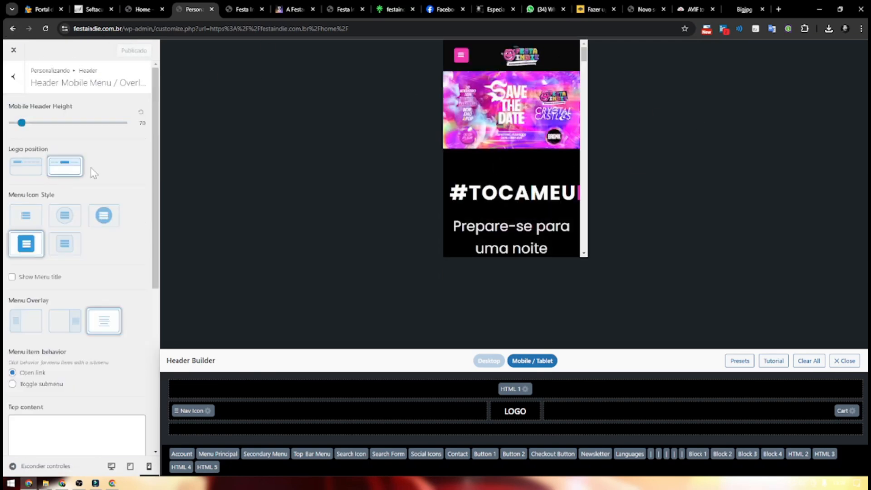
{"action": "left_click", "coordinate": [16, 79]}
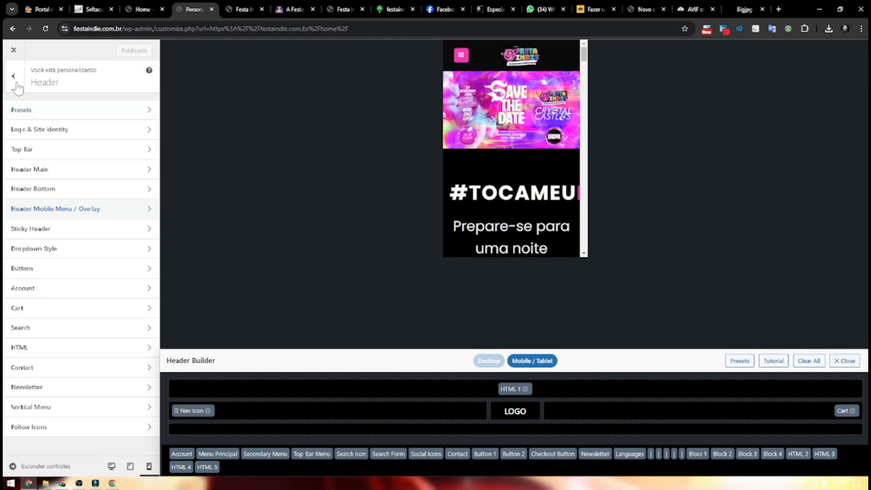
Step: Go into the Header section's Logo & Site Identity settings
{"action": "left_click", "coordinate": [14, 77]}
{"action": "left_click", "coordinate": [53, 164]}
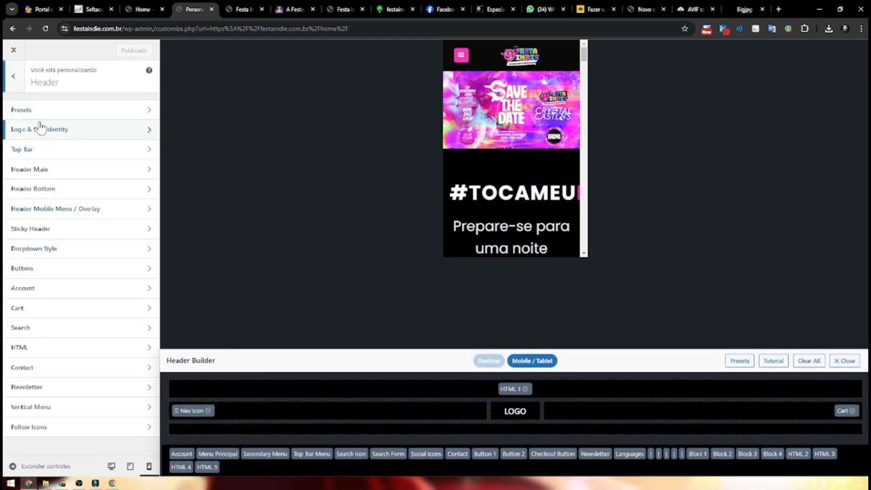
{"action": "left_click", "coordinate": [13, 76]}
{"action": "left_click", "coordinate": [50, 165]}
{"action": "left_click", "coordinate": [71, 132]}
{"action": "scroll", "coordinate": [99, 310], "scroll_direction": "down", "scroll_amount": 4}
{"action": "scroll", "coordinate": [32, 365], "scroll_direction": "down", "scroll_amount": 2}
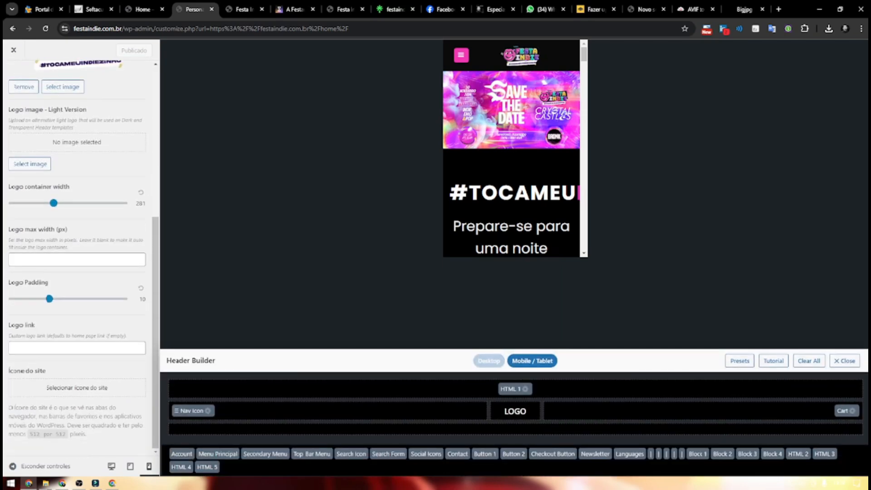
Step: Pick logoindie-1.png as the site icon and crop it to a square centred on the logo
{"action": "left_click", "coordinate": [35, 388]}
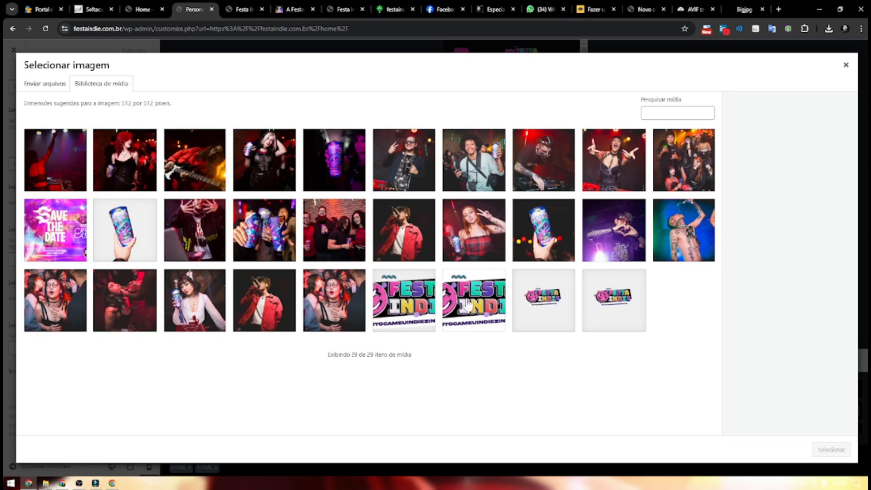
{"action": "left_click", "coordinate": [429, 306]}
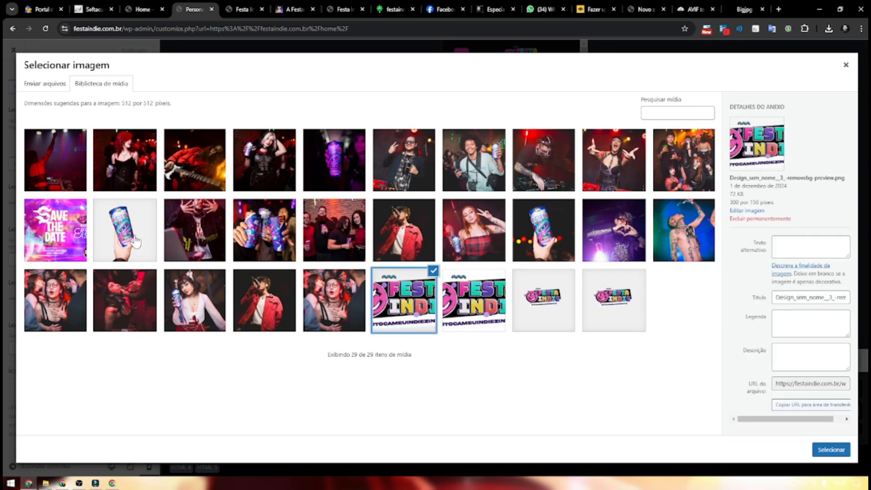
{"action": "left_click", "coordinate": [138, 242]}
{"action": "left_click", "coordinate": [549, 297]}
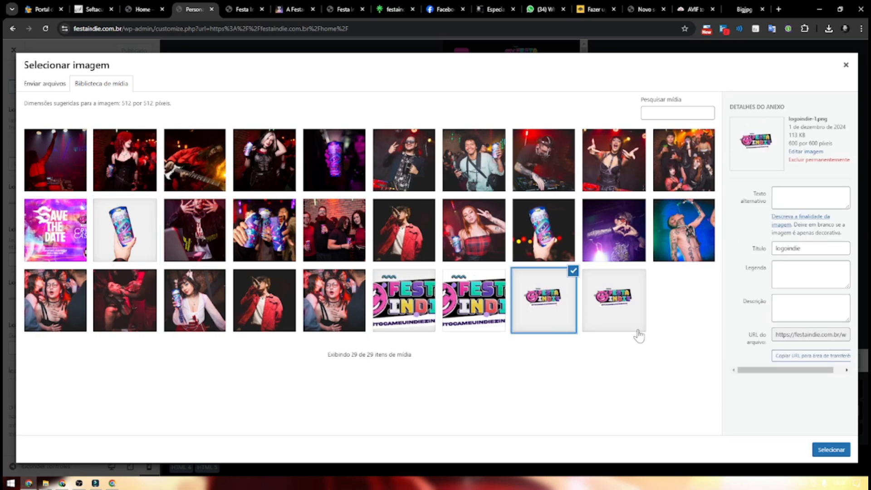
{"action": "left_click", "coordinate": [824, 451]}
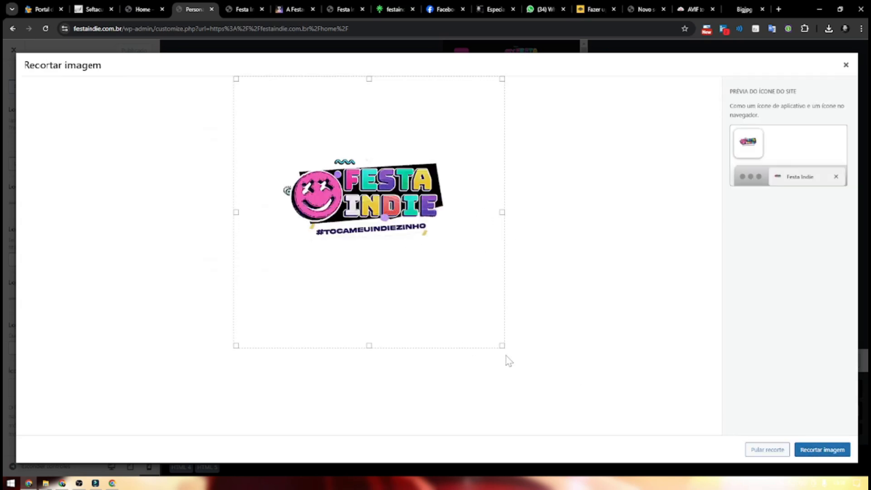
{"action": "left_click_drag", "start_coordinate": [502, 346], "coordinate": [456, 295]}
{"action": "left_click_drag", "start_coordinate": [353, 202], "coordinate": [374, 216]}
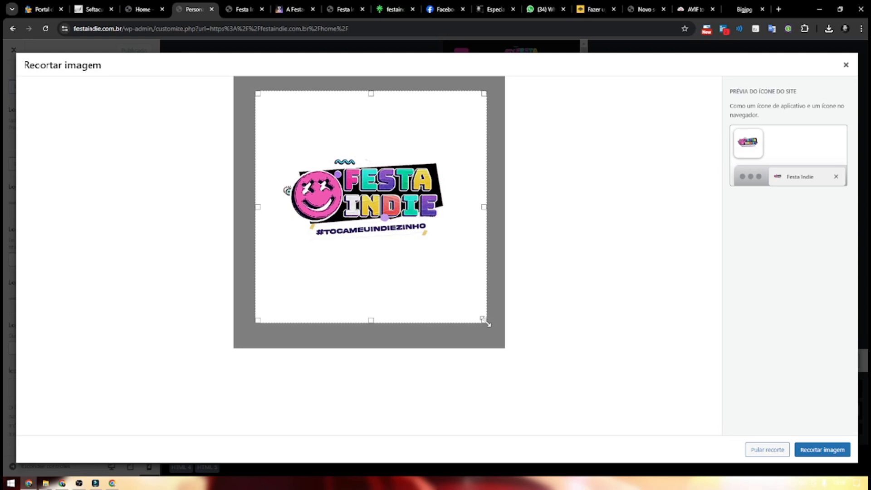
{"action": "left_click_drag", "start_coordinate": [401, 216], "coordinate": [399, 205]}
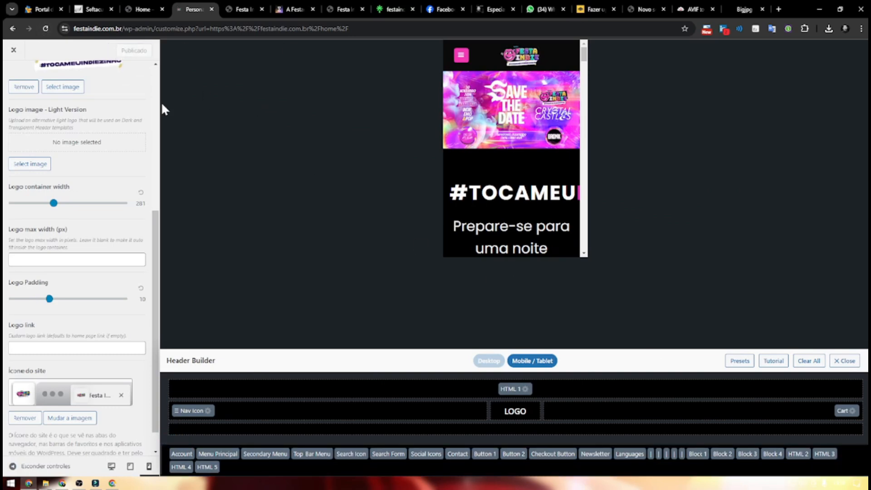
Step: Exit the Customizer and scroll through the Festa Indie Home page in UX Builder
{"action": "left_click", "coordinate": [14, 50]}
{"action": "scroll", "coordinate": [681, 330], "scroll_direction": "down", "scroll_amount": 14}
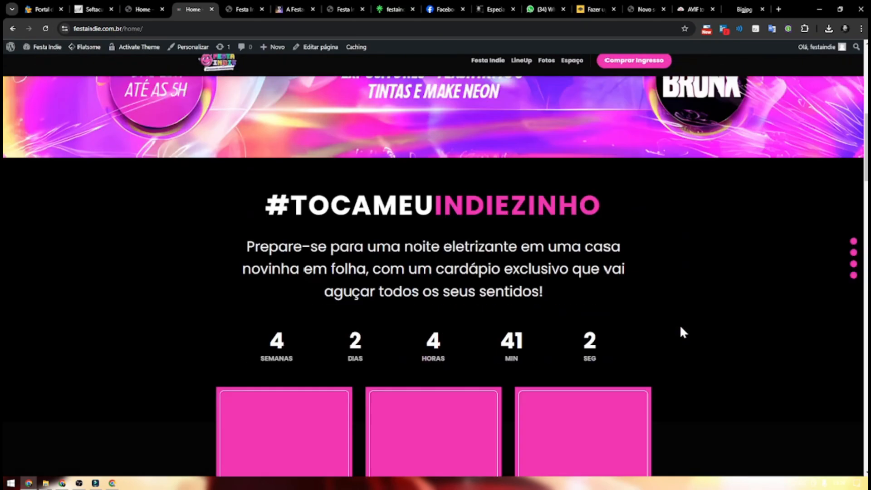
{"action": "scroll", "coordinate": [679, 325], "scroll_direction": "up", "scroll_amount": 13}
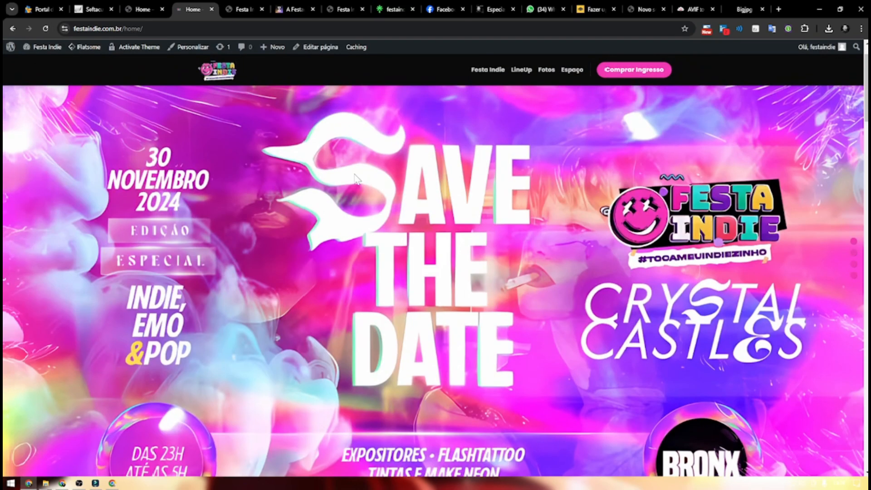
{"action": "mouse_move", "coordinate": [317, 54]}
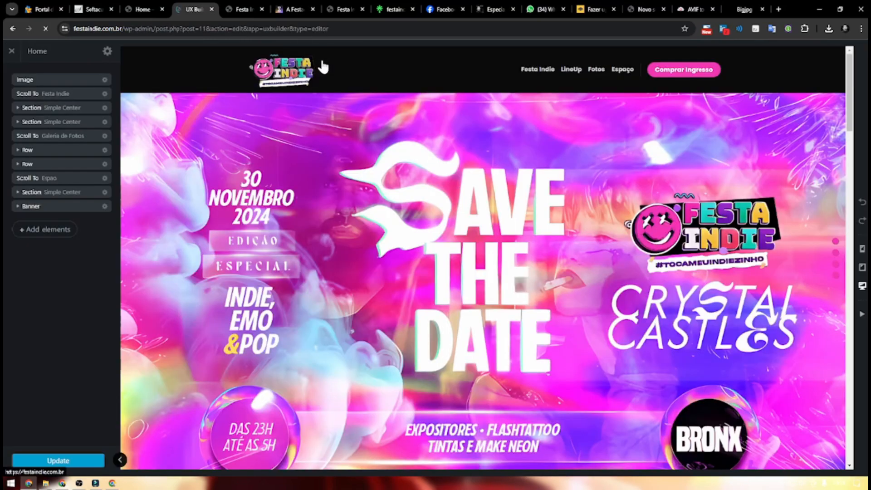
{"action": "scroll", "coordinate": [640, 182], "scroll_direction": "down", "scroll_amount": 8}
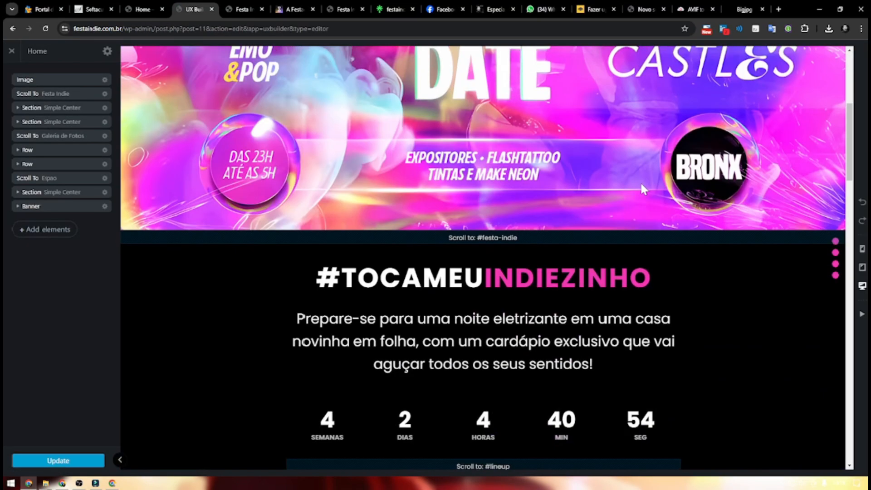
{"action": "scroll", "coordinate": [511, 177], "scroll_direction": "down", "scroll_amount": 5}
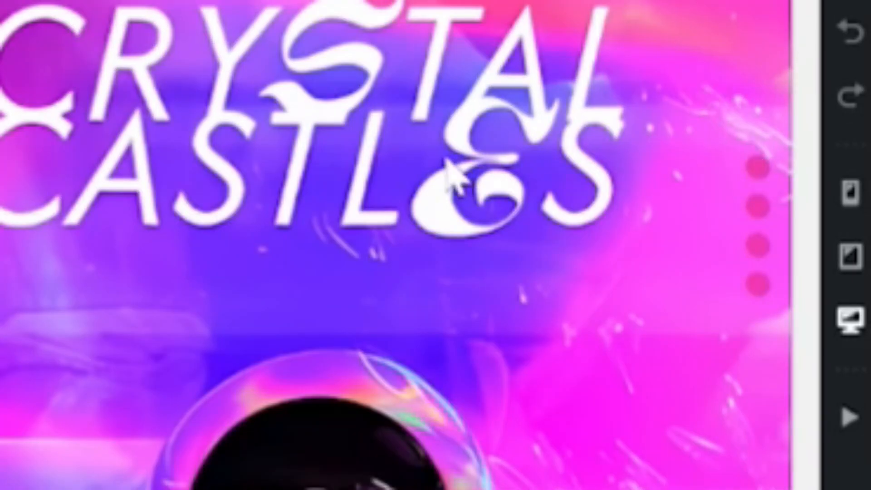
{"action": "scroll", "coordinate": [127, 132], "scroll_direction": "down", "scroll_amount": 5}
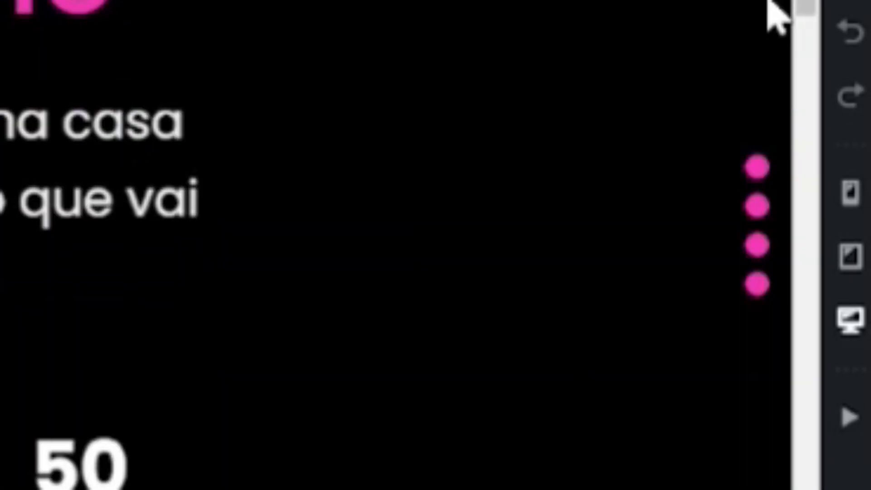
Step: In mobile view, set the #TOCAMEUINDIEZINHO heading to 1.25 rem, intro paragraph to 0.9 rem, countdown to 221%
{"action": "left_click", "coordinate": [857, 195]}
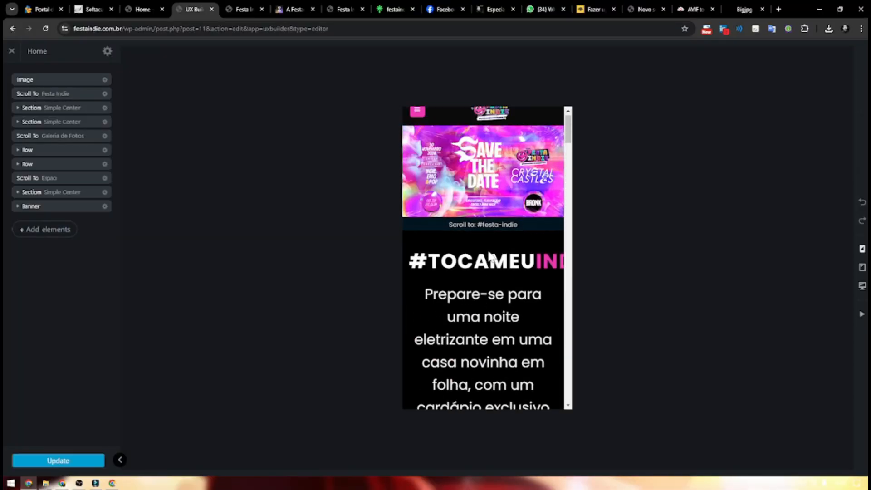
{"action": "scroll", "coordinate": [481, 209], "scroll_direction": "up", "scroll_amount": 1}
{"action": "left_click", "coordinate": [482, 295]}
{"action": "scroll", "coordinate": [513, 272], "scroll_direction": "down", "scroll_amount": 1}
{"action": "left_click", "coordinate": [519, 239]}
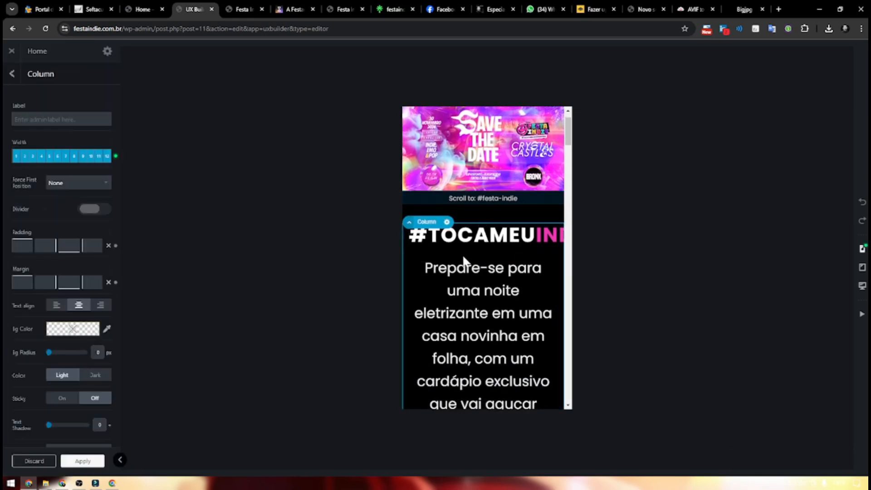
{"action": "left_click", "coordinate": [533, 236]}
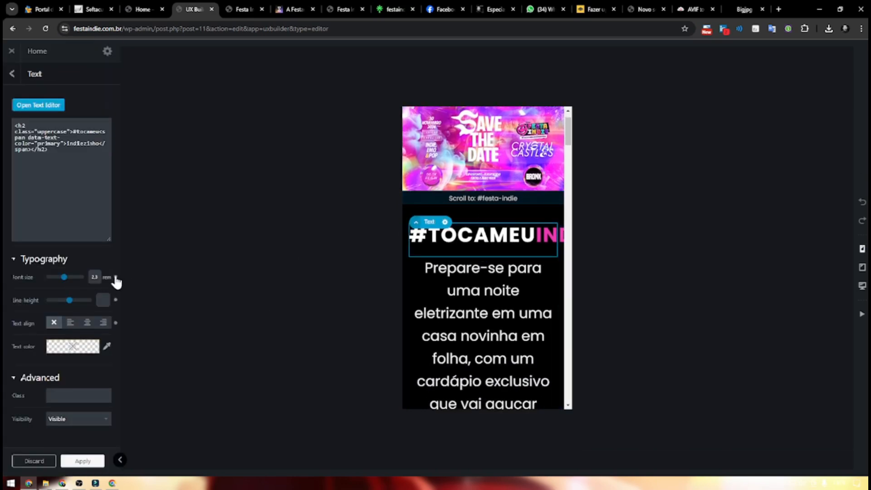
{"action": "left_click_drag", "start_coordinate": [72, 277], "coordinate": [51, 280]}
{"action": "left_click", "coordinate": [439, 273]}
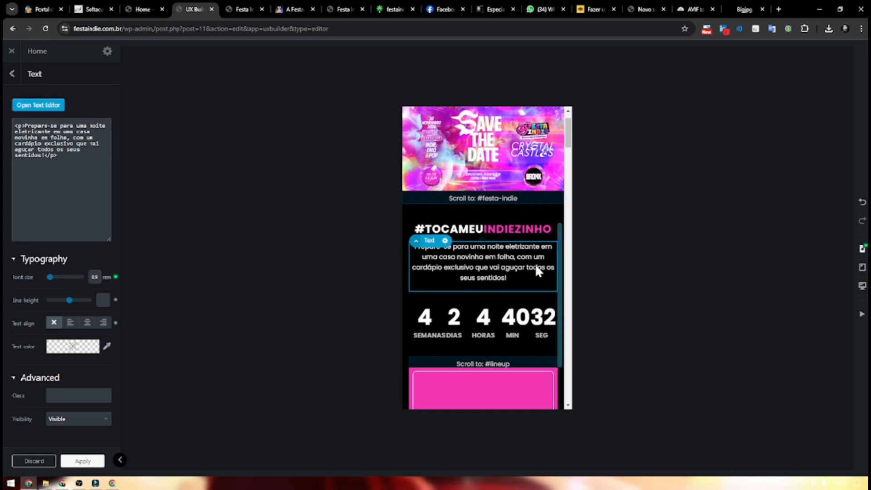
{"action": "left_click", "coordinate": [525, 328]}
{"action": "left_click_drag", "start_coordinate": [75, 129], "coordinate": [69, 129]}
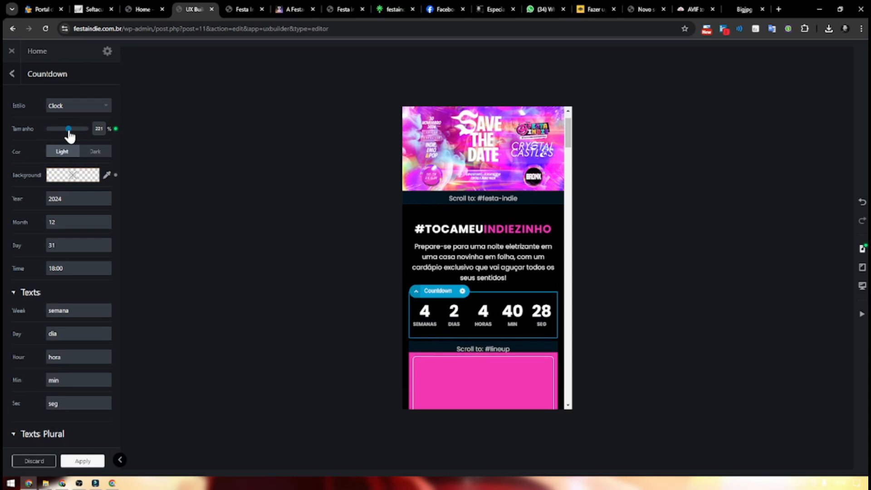
{"action": "scroll", "coordinate": [520, 288], "scroll_direction": "down", "scroll_amount": 5}
Step: Shrink the Crystal Castles paragraph to 0.95 rem and the O ESPAÇO address text to 1.05 rem
{"action": "left_click", "coordinate": [499, 175]}
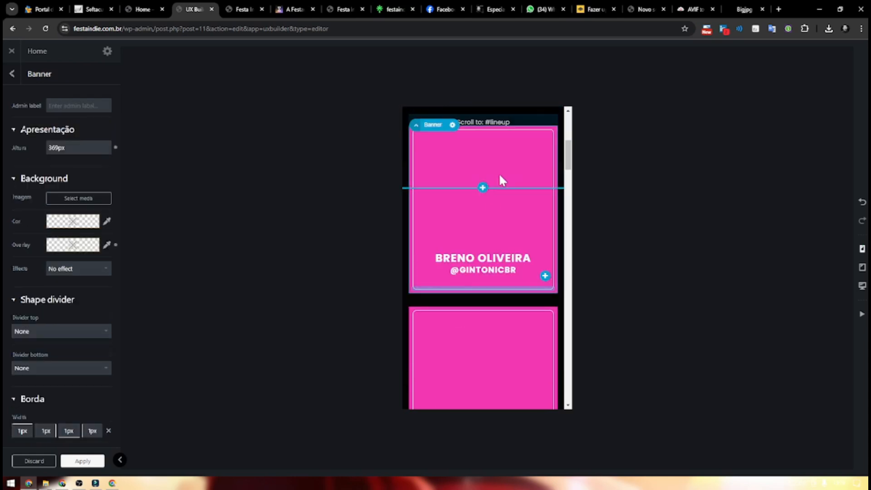
{"action": "scroll", "coordinate": [531, 200], "scroll_direction": "down", "scroll_amount": 5}
{"action": "scroll", "coordinate": [528, 204], "scroll_direction": "down", "scroll_amount": 12}
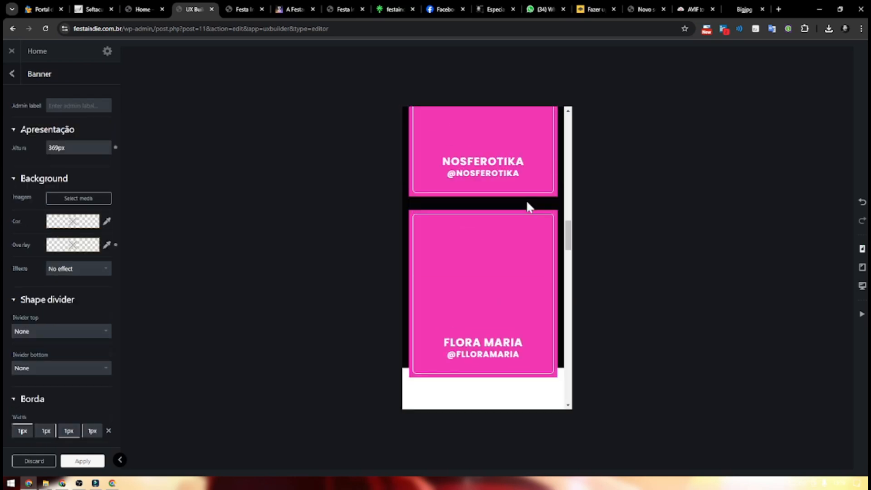
{"action": "left_click", "coordinate": [490, 260]}
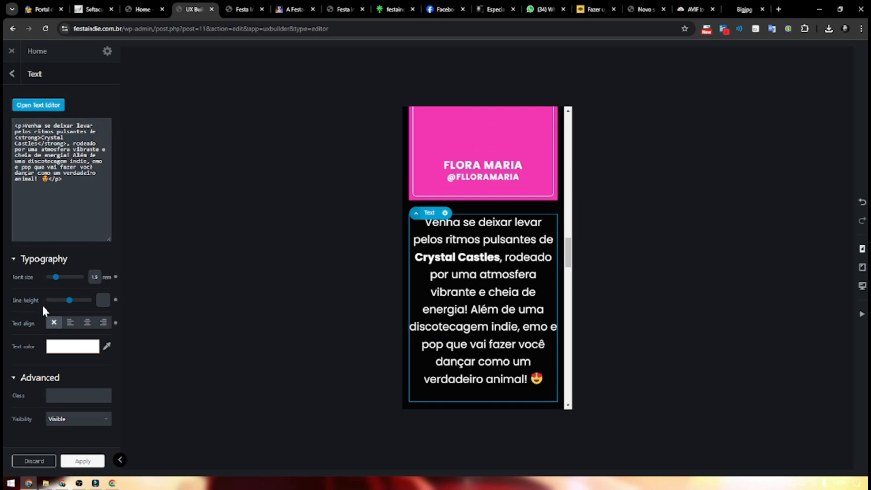
{"action": "left_click_drag", "start_coordinate": [55, 280], "coordinate": [50, 280]}
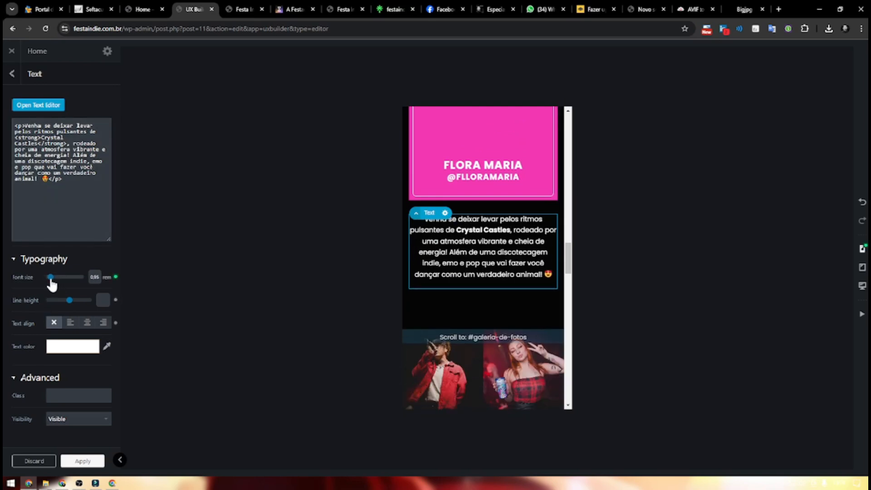
{"action": "scroll", "coordinate": [484, 275], "scroll_direction": "down", "scroll_amount": 8}
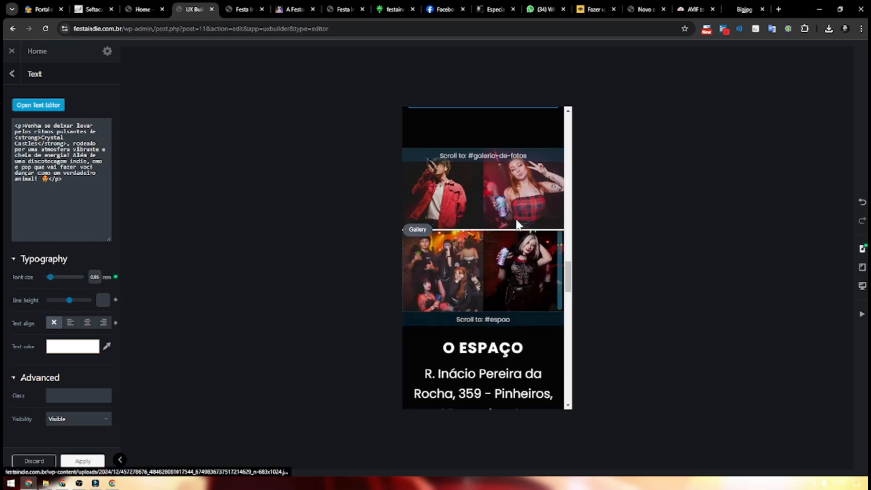
{"action": "left_click", "coordinate": [493, 239]}
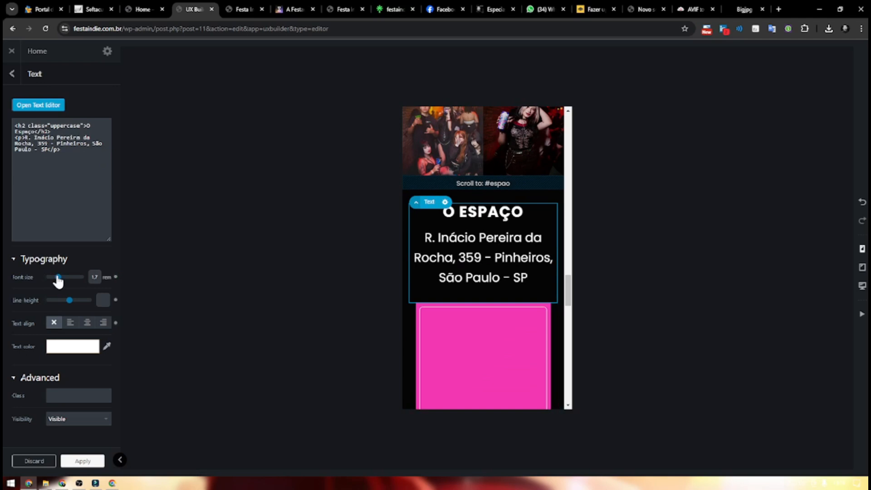
{"action": "left_click_drag", "start_coordinate": [58, 281], "coordinate": [53, 282]}
Step: Shrink the TEREMOS UMA VENDA text in the pink banner and shift it slightly right
{"action": "scroll", "coordinate": [519, 232], "scroll_direction": "down", "scroll_amount": 10}
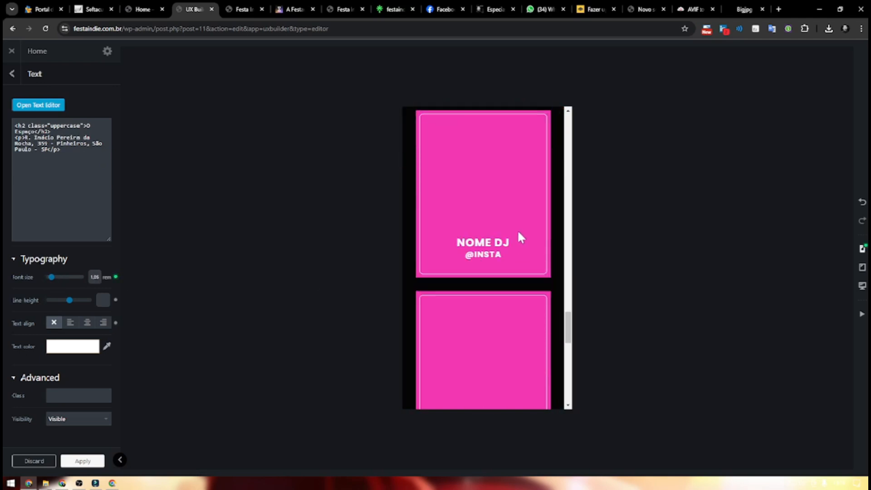
{"action": "scroll", "coordinate": [521, 234], "scroll_direction": "up", "scroll_amount": 3}
{"action": "scroll", "coordinate": [521, 230], "scroll_direction": "up", "scroll_amount": 5}
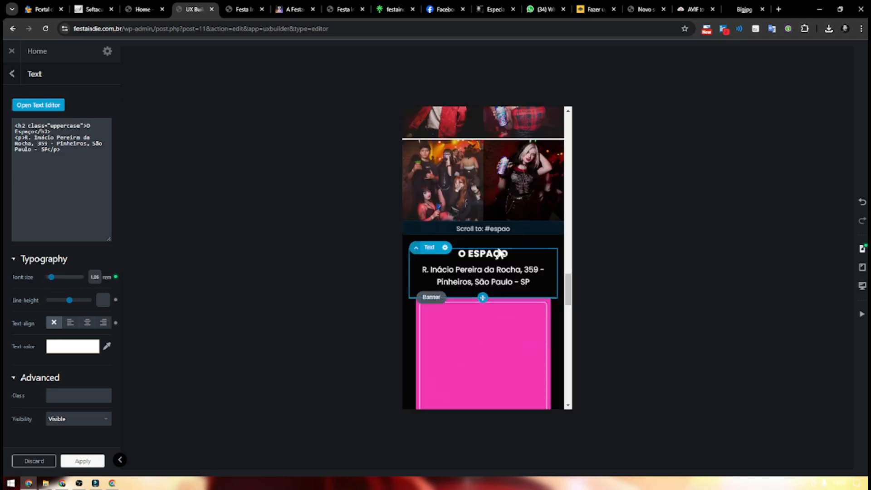
{"action": "scroll", "coordinate": [502, 253], "scroll_direction": "down", "scroll_amount": 7}
{"action": "scroll", "coordinate": [501, 269], "scroll_direction": "down", "scroll_amount": 8}
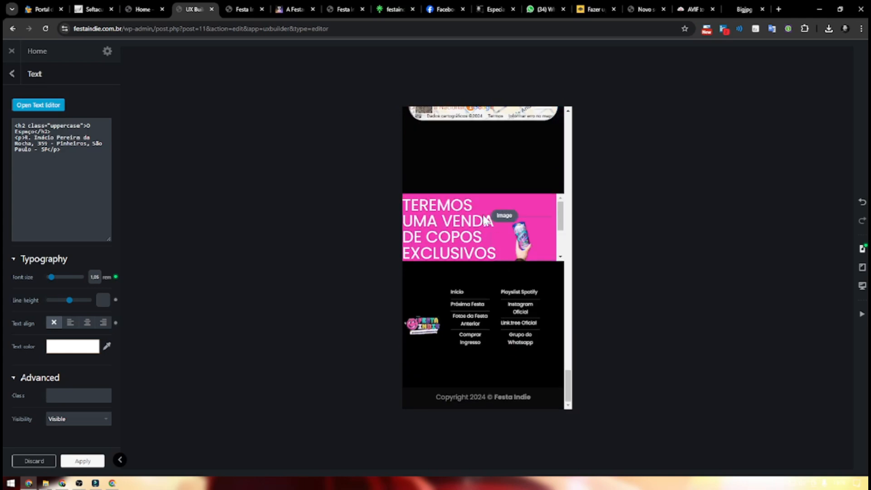
{"action": "left_click", "coordinate": [407, 240]}
{"action": "left_click_drag", "start_coordinate": [52, 278], "coordinate": [49, 278]}
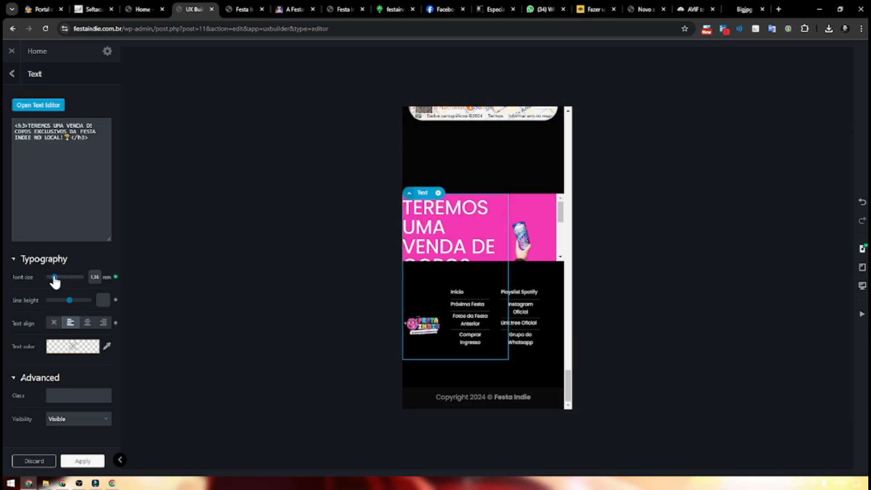
{"action": "left_click_drag", "start_coordinate": [404, 208], "coordinate": [413, 211]}
Step: Enlarge the banner's cup image to about three-quarter width with a -100 margin offset
{"action": "left_click", "coordinate": [538, 250]}
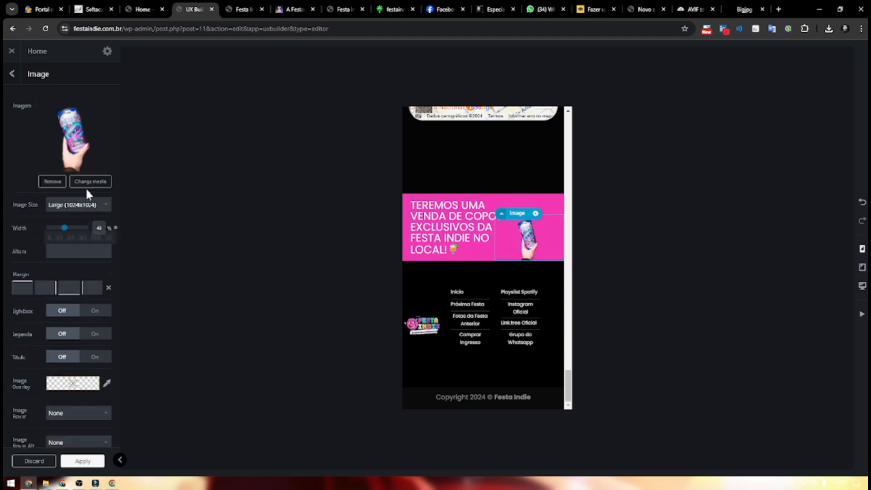
{"action": "left_click_drag", "start_coordinate": [67, 230], "coordinate": [78, 236]}
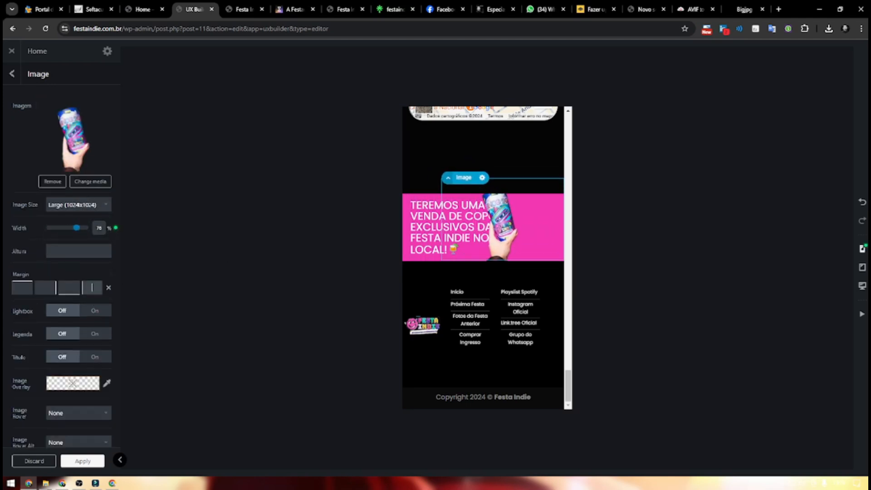
{"action": "type", "text": "-100"}
{"action": "scroll", "coordinate": [87, 306], "scroll_direction": "down", "scroll_amount": 1}
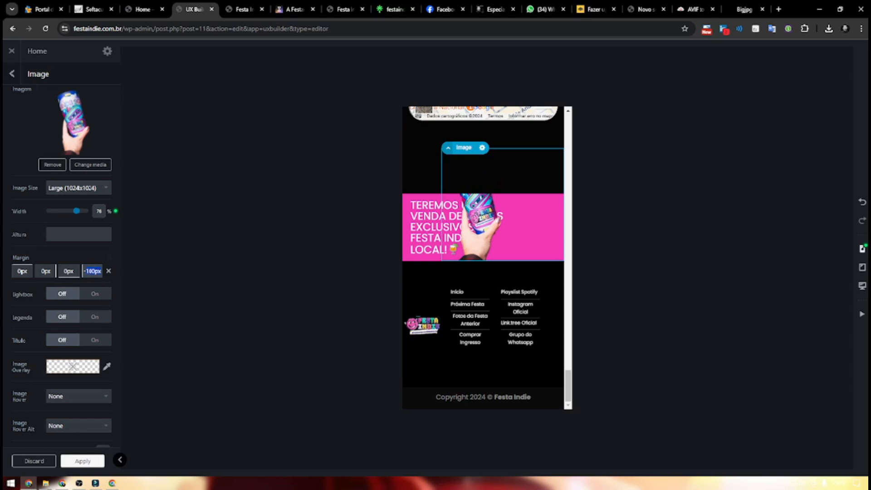
{"action": "key", "text": "BackSpace"}
{"action": "left_click", "coordinate": [41, 271]}
{"action": "type", "text": "-100"}
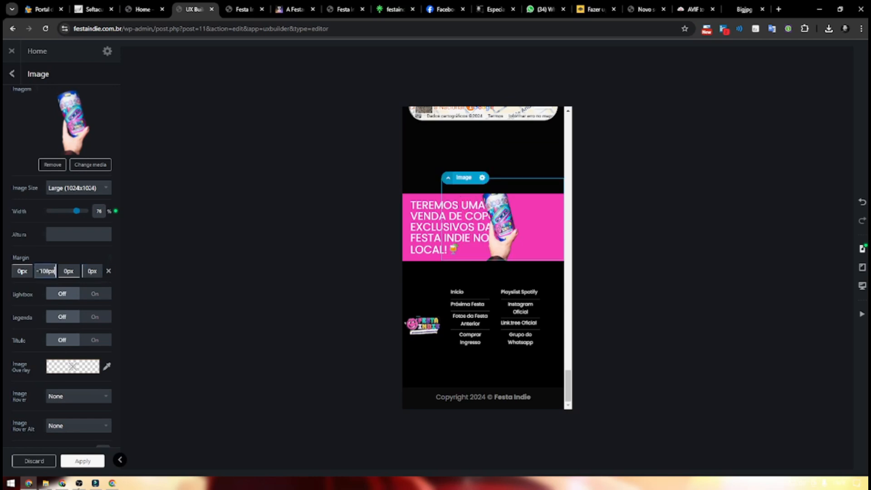
Step: Adjust the pink banner's height, making it taller then slightly shorter
{"action": "left_click", "coordinate": [404, 211]}
{"action": "left_click_drag", "start_coordinate": [80, 130], "coordinate": [81, 63]}
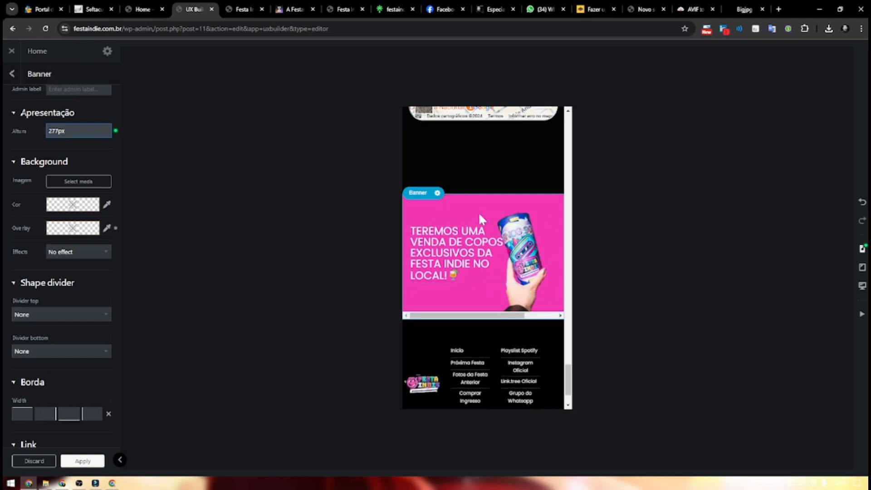
{"action": "left_click", "coordinate": [459, 212]}
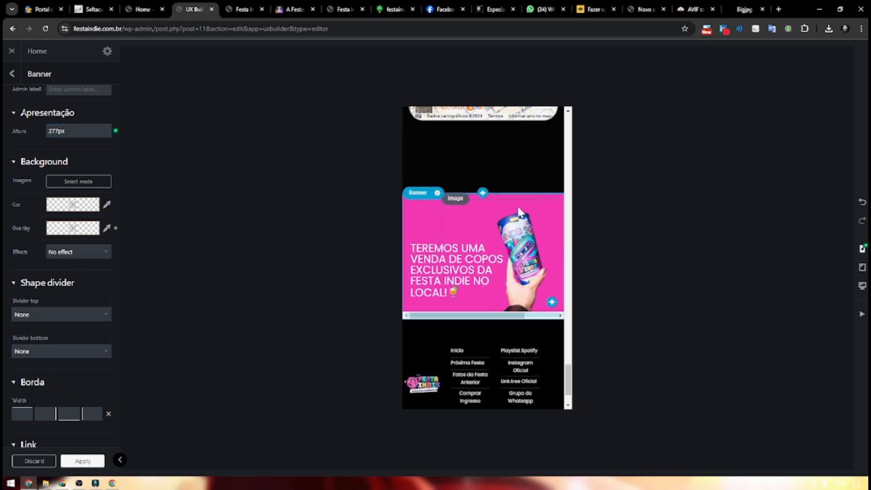
{"action": "left_click", "coordinate": [410, 196]}
{"action": "left_click_drag", "start_coordinate": [78, 132], "coordinate": [85, 145]}
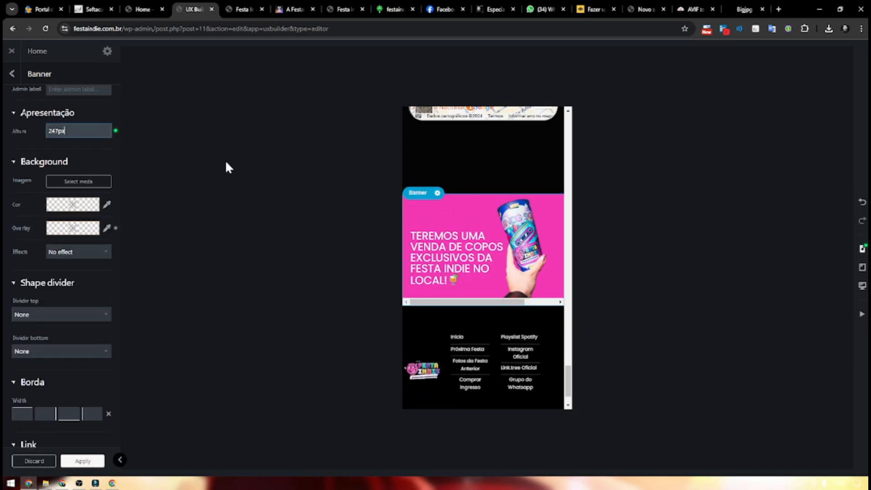
{"action": "left_click", "coordinate": [517, 166]}
{"action": "scroll", "coordinate": [539, 177], "scroll_direction": "up", "scroll_amount": 10}
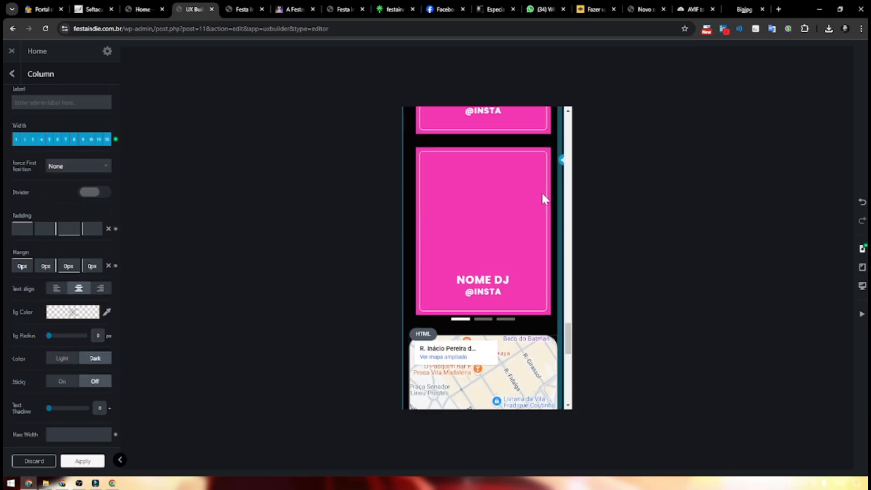
{"action": "scroll", "coordinate": [538, 191], "scroll_direction": "up", "scroll_amount": 15}
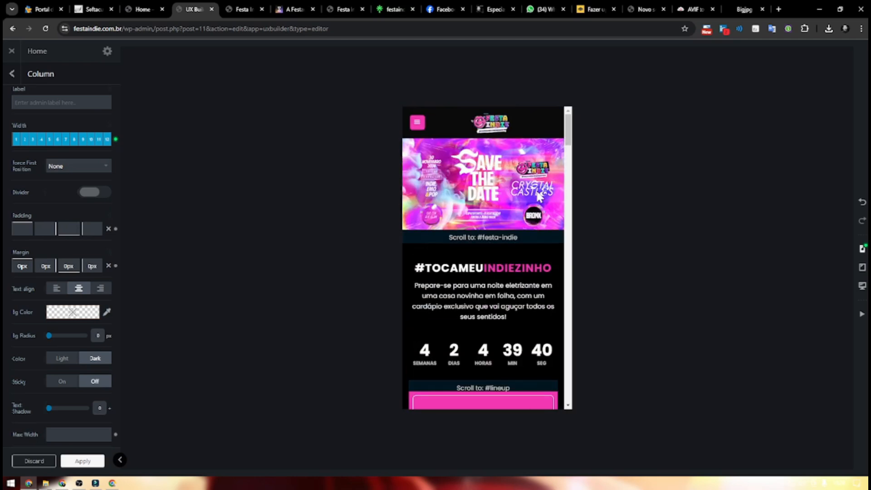
Step: Check the tablet and desktop layouts, apply the column settings, and close UX Builder
{"action": "left_click", "coordinate": [863, 268]}
{"action": "scroll", "coordinate": [547, 266], "scroll_direction": "down", "scroll_amount": 15}
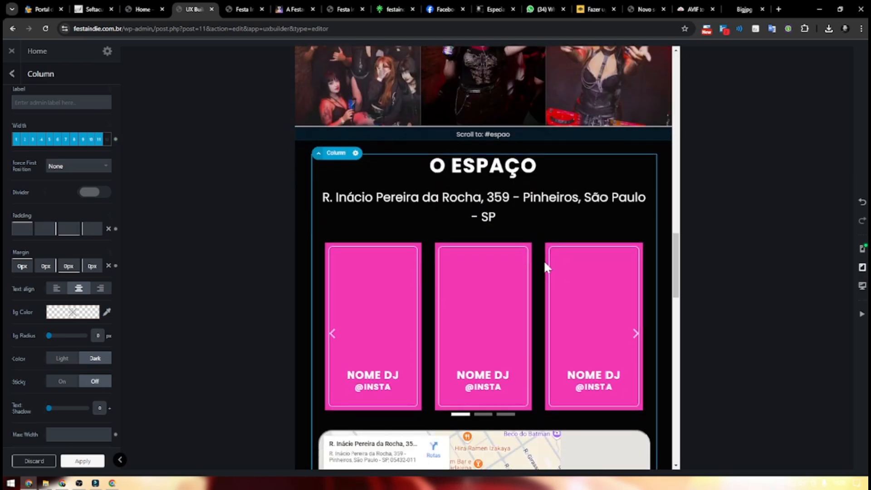
{"action": "left_click", "coordinate": [863, 287]}
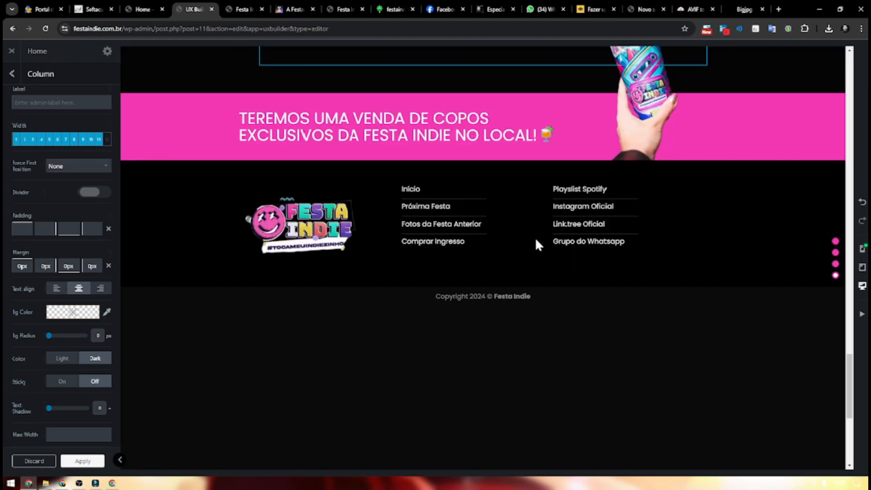
{"action": "scroll", "coordinate": [614, 291], "scroll_direction": "up", "scroll_amount": 15}
{"action": "scroll", "coordinate": [614, 294], "scroll_direction": "up", "scroll_amount": 6}
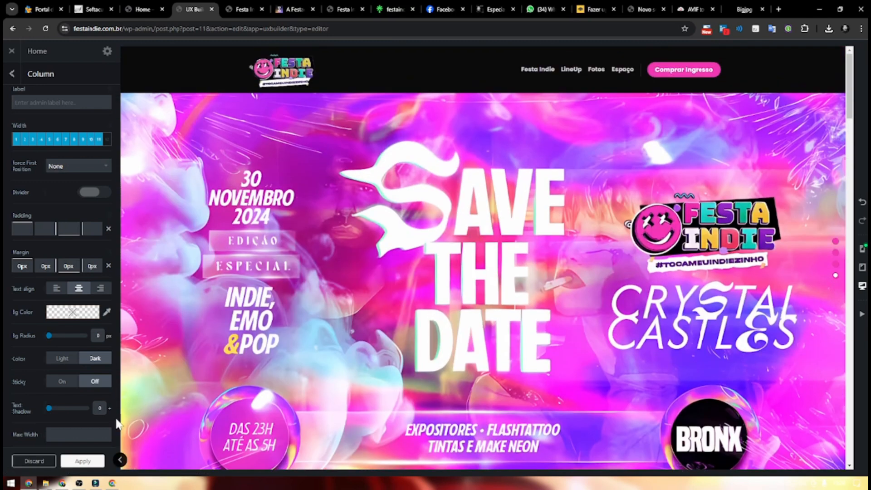
{"action": "left_click", "coordinate": [82, 461]}
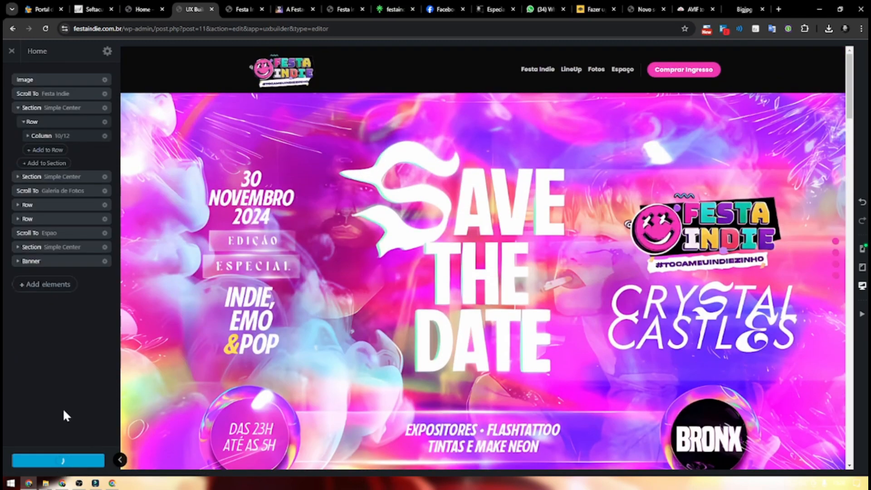
{"action": "left_click", "coordinate": [13, 51]}
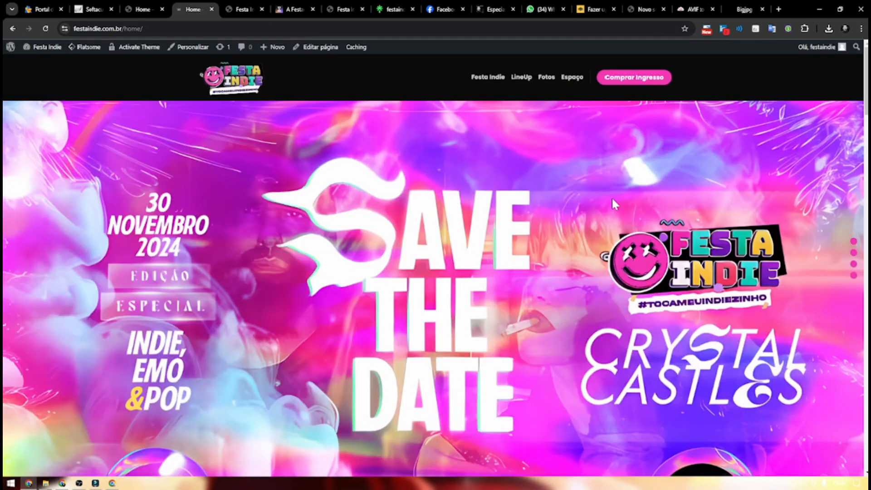
{"action": "scroll", "coordinate": [554, 287], "scroll_direction": "down", "scroll_amount": 20}
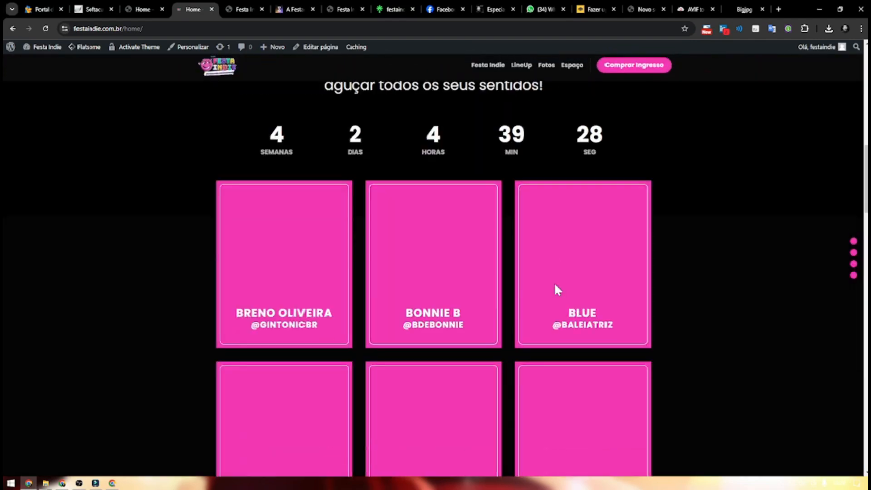
{"action": "scroll", "coordinate": [550, 287], "scroll_direction": "up", "scroll_amount": 20}
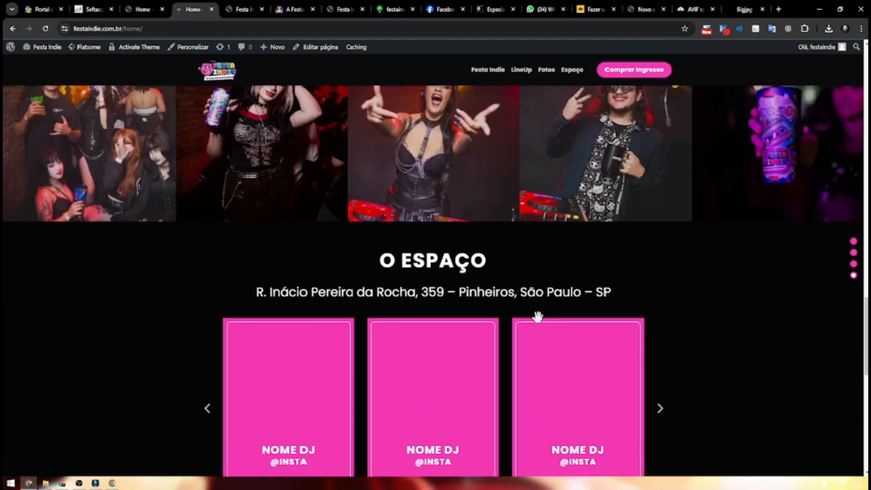
{"action": "scroll", "coordinate": [553, 377], "scroll_direction": "up", "scroll_amount": 5}
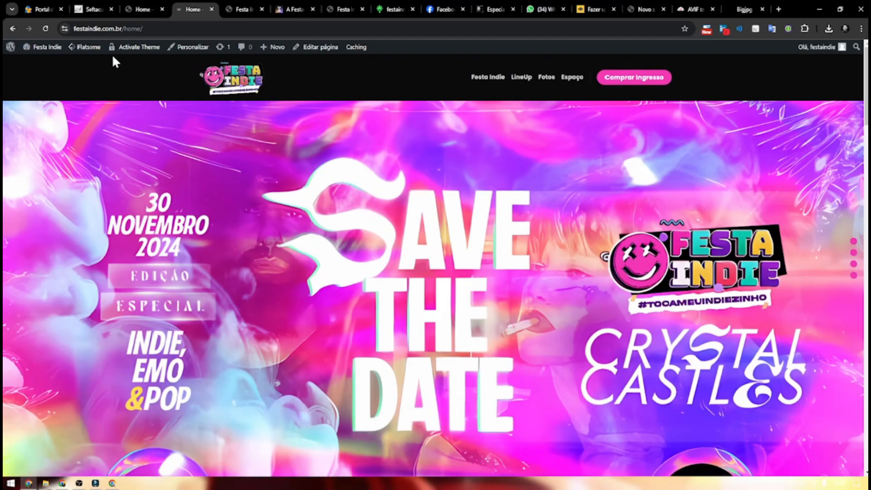
{"action": "mouse_move", "coordinate": [88, 50]}
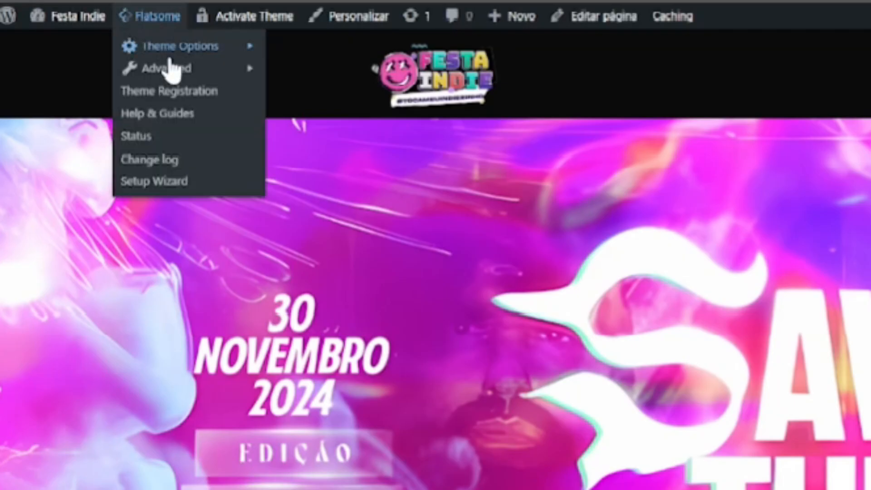
Step: Enable the Site Loader on the homepage with Dark colour and a black background, then preview it
{"action": "mouse_move", "coordinate": [116, 78]}
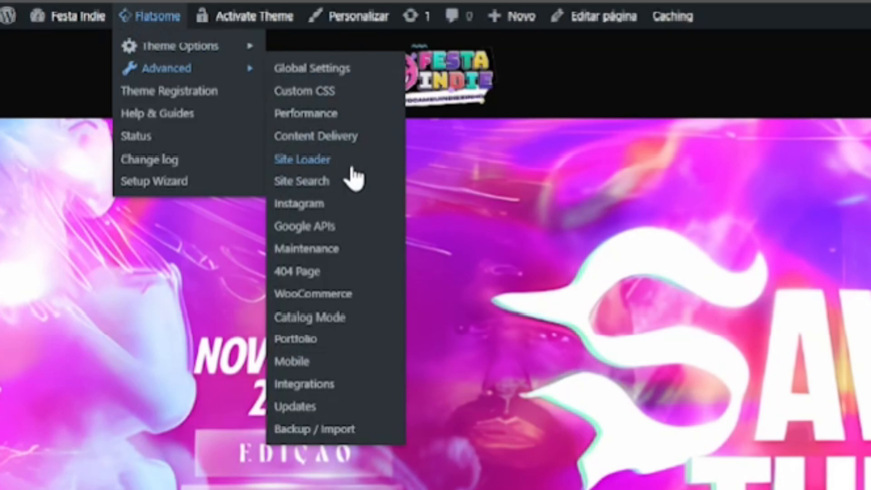
{"action": "left_click", "coordinate": [352, 169]}
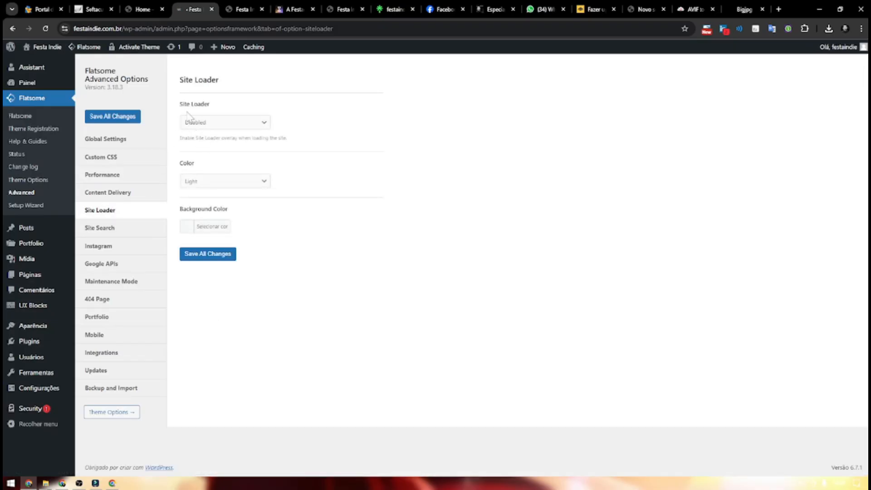
{"action": "left_click", "coordinate": [193, 122]}
{"action": "left_click", "coordinate": [199, 147]}
{"action": "left_click", "coordinate": [204, 181]}
{"action": "left_click", "coordinate": [188, 228]}
{"action": "left_click_drag", "start_coordinate": [197, 278], "coordinate": [125, 335]}
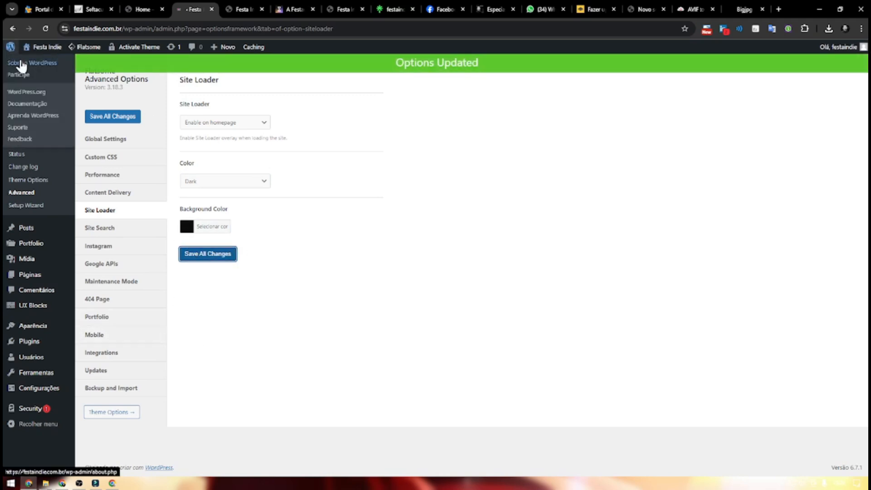
{"action": "left_click", "coordinate": [45, 47]}
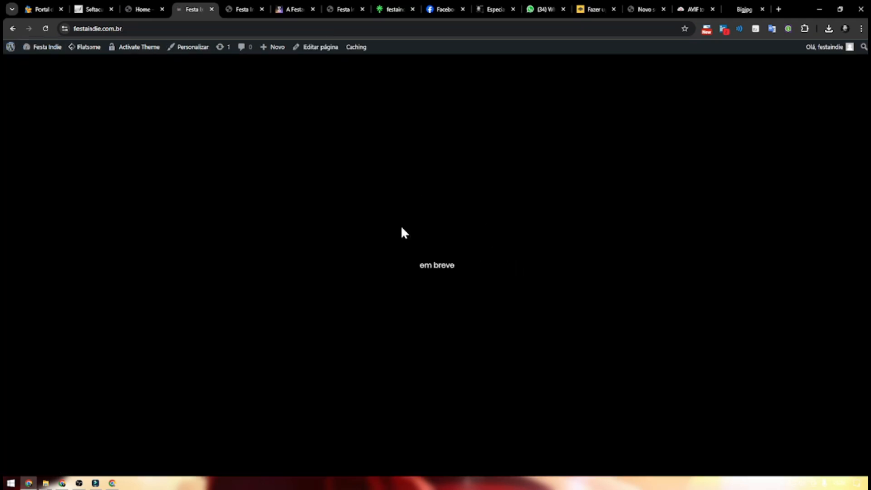
{"action": "scroll", "coordinate": [415, 252], "scroll_direction": "down", "scroll_amount": 20}
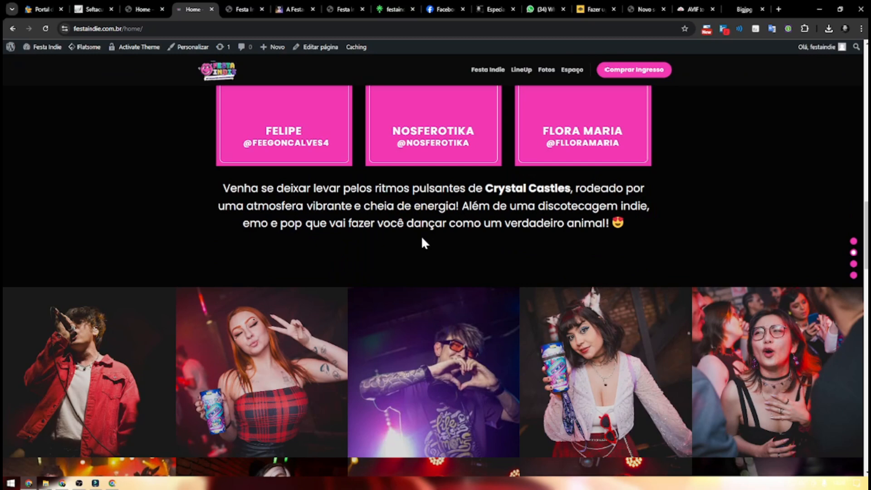
{"action": "scroll", "coordinate": [423, 237], "scroll_direction": "up", "scroll_amount": 7}
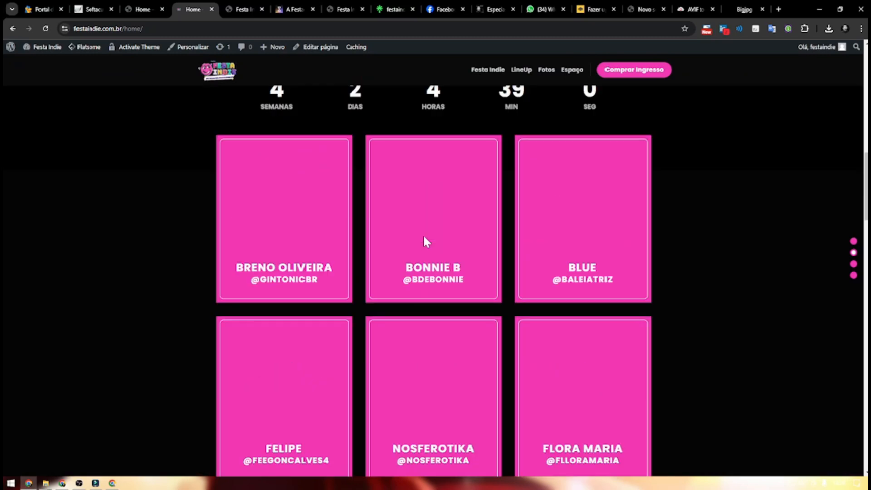
{"action": "scroll", "coordinate": [638, 230], "scroll_direction": "up", "scroll_amount": 12}
{"action": "scroll", "coordinate": [608, 236], "scroll_direction": "down", "scroll_amount": 5}
{"action": "scroll", "coordinate": [610, 240], "scroll_direction": "down", "scroll_amount": 20}
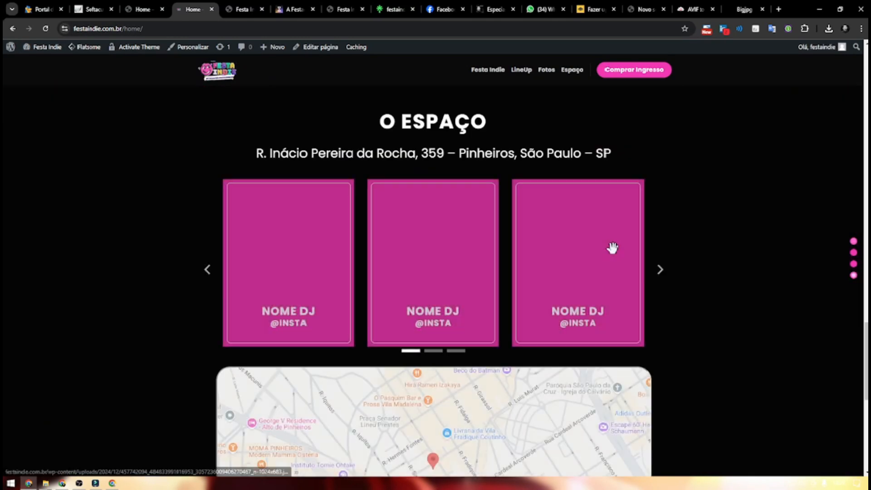
{"action": "scroll", "coordinate": [625, 265], "scroll_direction": "up", "scroll_amount": 9}
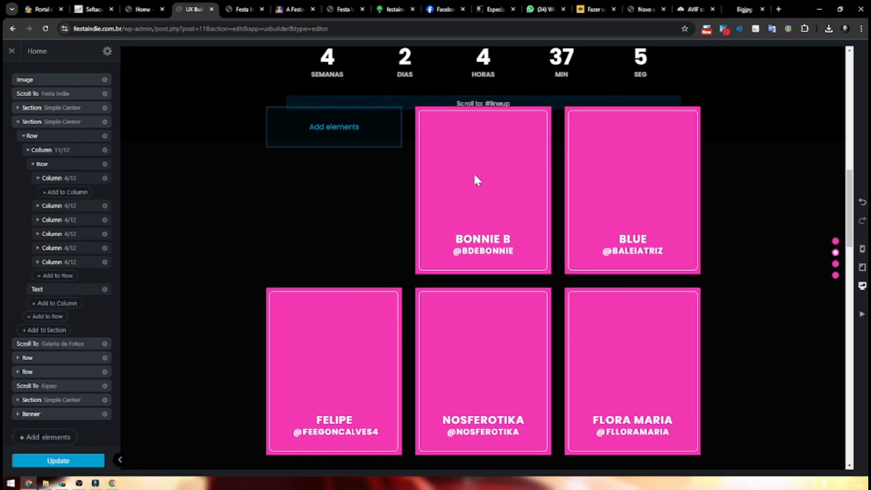
Step: Delete the middle DJ, BLUE, Flora Maria, Nosferotika and Felipe banners from the lineup
{"action": "right_click", "coordinate": [474, 180]}
{"action": "left_click", "coordinate": [455, 262]}
{"action": "right_click", "coordinate": [636, 186]}
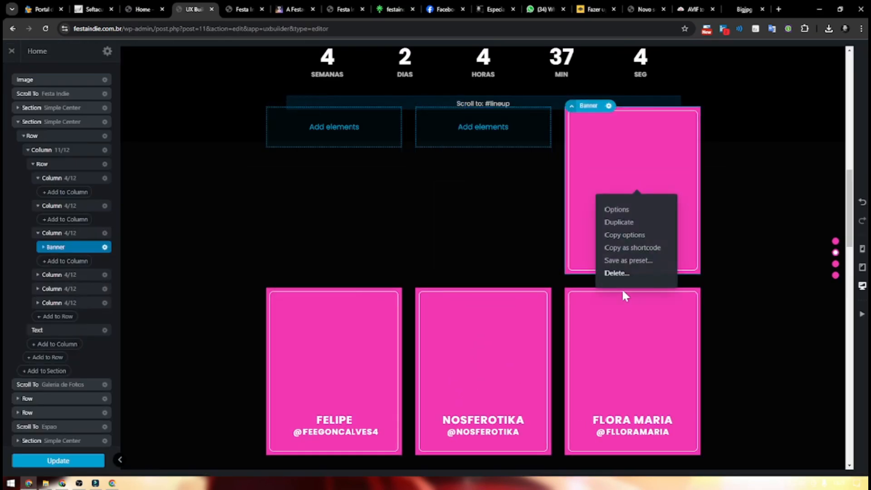
{"action": "left_click", "coordinate": [618, 274]}
{"action": "right_click", "coordinate": [628, 229]}
{"action": "left_click", "coordinate": [631, 318]}
{"action": "right_click", "coordinate": [502, 237]}
{"action": "left_click", "coordinate": [483, 333]}
{"action": "right_click", "coordinate": [373, 227]}
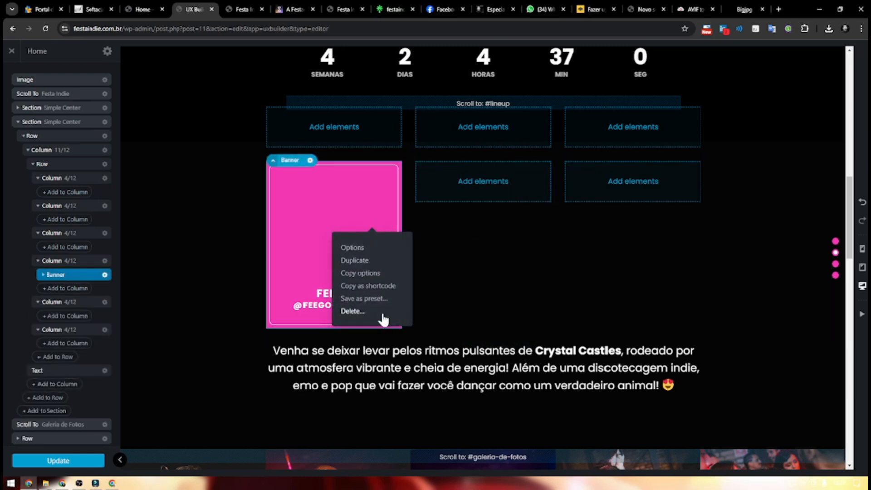
{"action": "left_click", "coordinate": [354, 312]}
Step: Place an Image element into the first empty lineup column
{"action": "scroll", "coordinate": [590, 176], "scroll_direction": "up", "scroll_amount": 1}
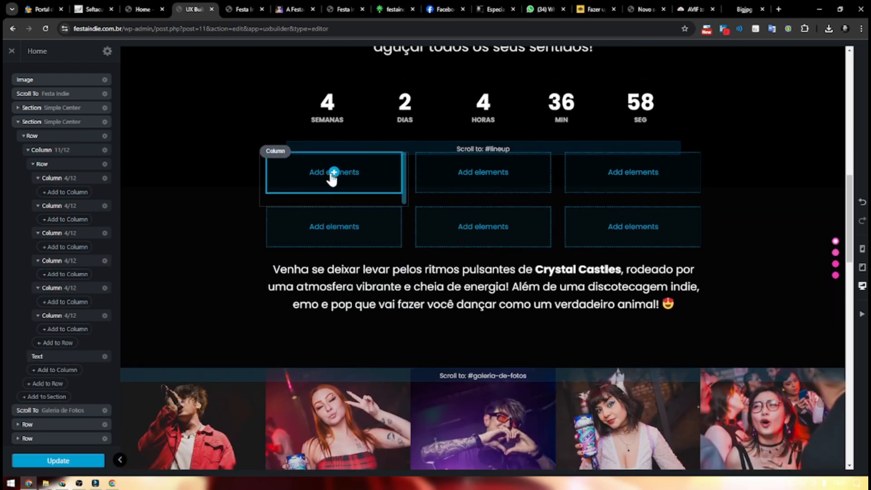
{"action": "left_click", "coordinate": [334, 173]}
{"action": "scroll", "coordinate": [50, 232], "scroll_direction": "down", "scroll_amount": 5}
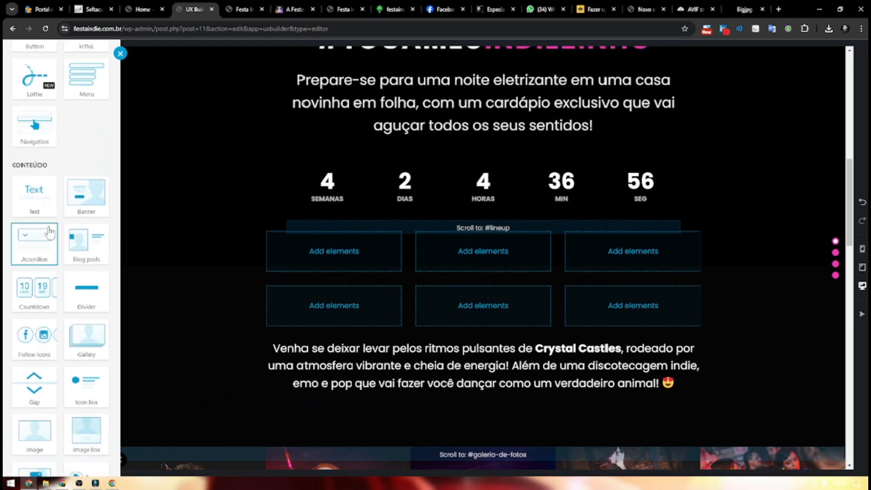
{"action": "scroll", "coordinate": [50, 233], "scroll_direction": "down", "scroll_amount": 3}
{"action": "left_click_drag", "start_coordinate": [33, 313], "coordinate": [330, 235]}
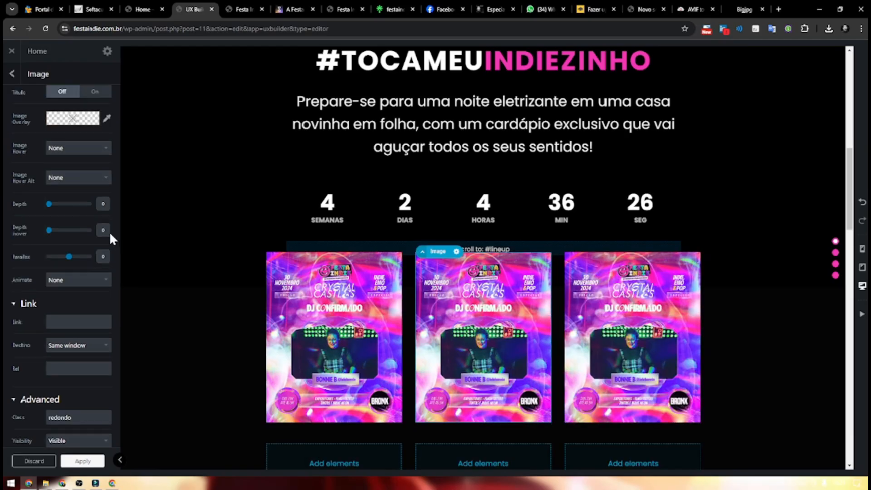
Step: Delete the three empty columns from the lineup row
{"action": "scroll", "coordinate": [467, 247], "scroll_direction": "down", "scroll_amount": 5}
{"action": "right_click", "coordinate": [577, 245]}
{"action": "left_click", "coordinate": [566, 329]}
{"action": "right_click", "coordinate": [545, 250]}
{"action": "left_click", "coordinate": [545, 335]}
{"action": "right_click", "coordinate": [475, 242]}
{"action": "left_click", "coordinate": [472, 327]}
Step: Replace the middle flyer image with a different flyer from the media library
{"action": "scroll", "coordinate": [486, 187], "scroll_direction": "up", "scroll_amount": 2}
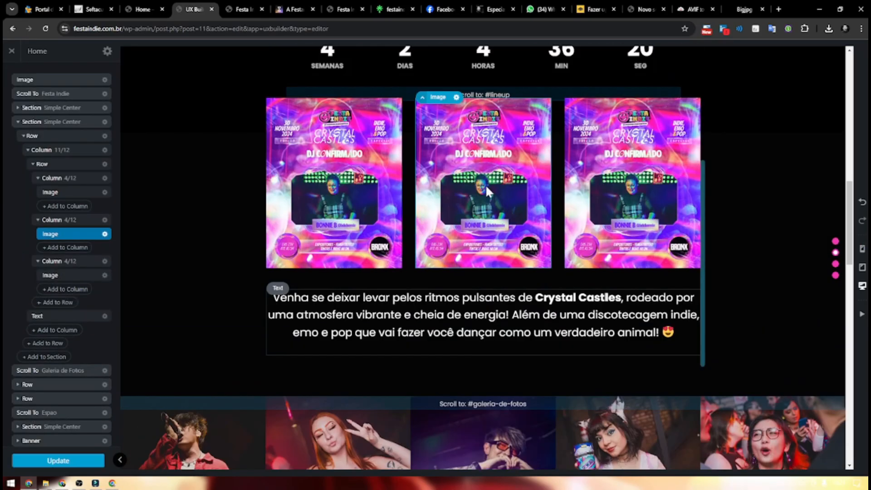
{"action": "left_click", "coordinate": [488, 191]}
{"action": "double_click", "coordinate": [483, 263]}
{"action": "left_click", "coordinate": [194, 159]}
{"action": "left_click", "coordinate": [825, 450]}
Step: Remove the third column and set both remaining flyer columns to half width (6/12)
{"action": "right_click", "coordinate": [570, 213]}
{"action": "left_click", "coordinate": [583, 293]}
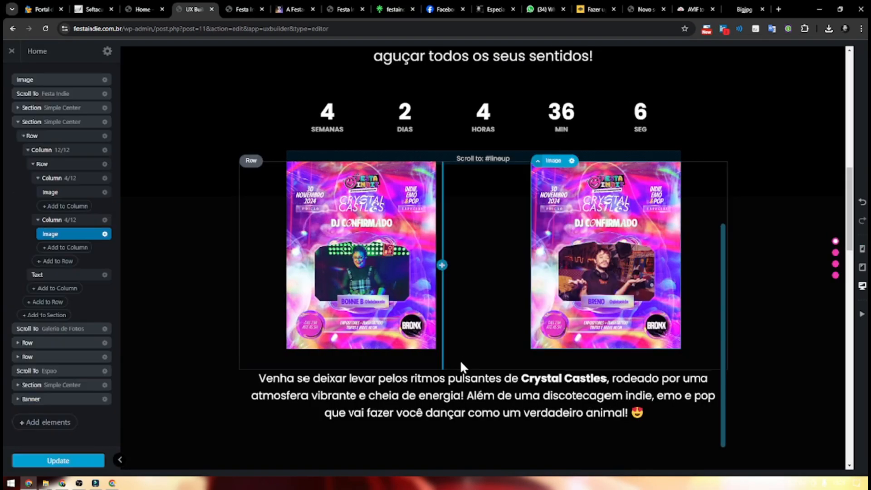
{"action": "double_click", "coordinate": [409, 360]}
{"action": "left_click", "coordinate": [57, 156]}
{"action": "double_click", "coordinate": [597, 360]}
{"action": "left_click", "coordinate": [57, 156]}
Step: Insert a Slider below the flyers and drag the flyer row into it
{"action": "scroll", "coordinate": [569, 347], "scroll_direction": "down", "scroll_amount": 3}
{"action": "scroll", "coordinate": [569, 347], "scroll_direction": "up", "scroll_amount": 3}
{"action": "left_click", "coordinate": [494, 148]}
{"action": "scroll", "coordinate": [490, 182], "scroll_direction": "down", "scroll_amount": 3}
{"action": "left_click", "coordinate": [483, 335]}
{"action": "left_click", "coordinate": [87, 152]}
{"action": "left_click", "coordinate": [397, 229]}
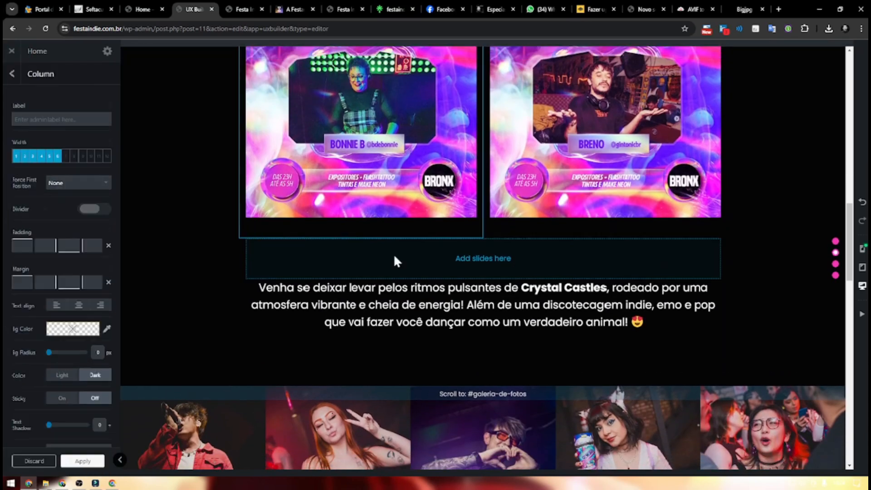
{"action": "scroll", "coordinate": [397, 262], "scroll_direction": "up", "scroll_amount": 4}
{"action": "left_click", "coordinate": [249, 94]}
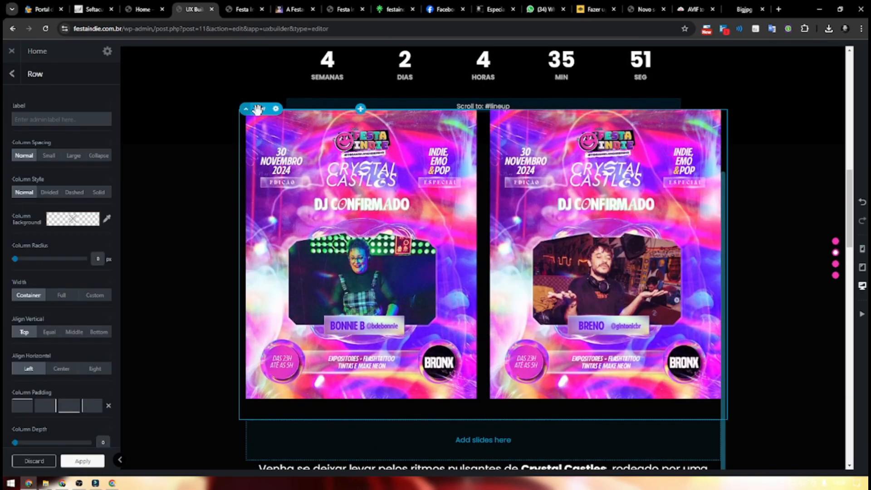
{"action": "left_click_drag", "start_coordinate": [258, 108], "coordinate": [486, 380]}
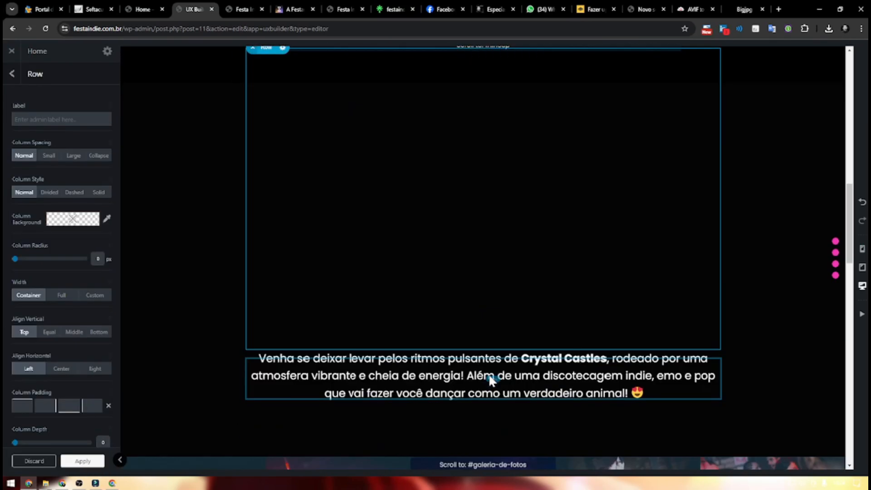
{"action": "scroll", "coordinate": [533, 363], "scroll_direction": "up", "scroll_amount": 2}
Step: Duplicate the slide's row to create a second slide
{"action": "left_click", "coordinate": [185, 53]}
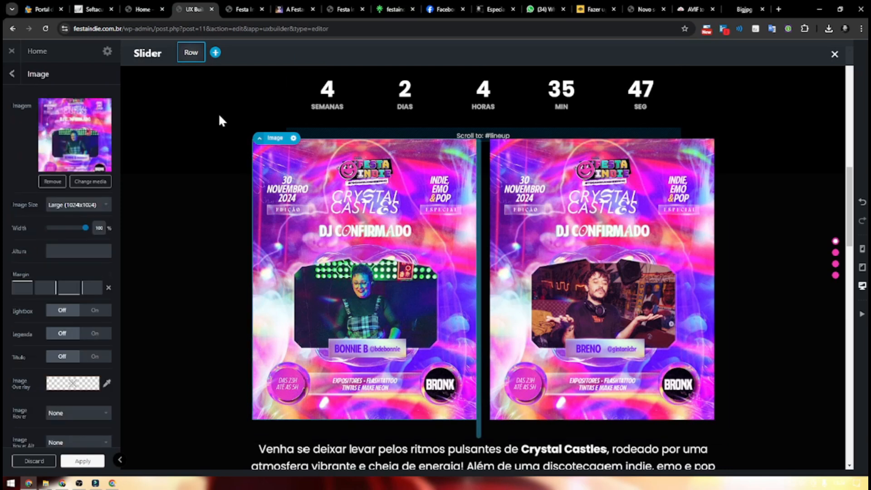
{"action": "left_click", "coordinate": [263, 128]}
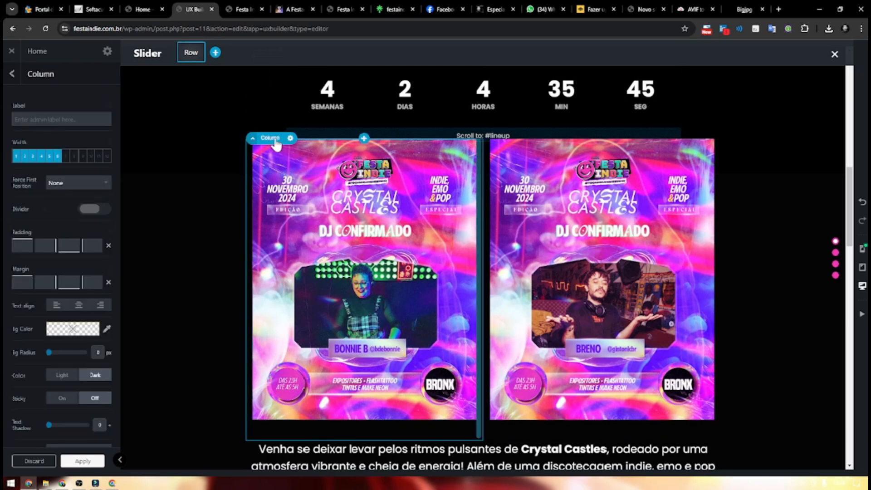
{"action": "left_click", "coordinate": [255, 125]}
{"action": "left_click", "coordinate": [282, 137]}
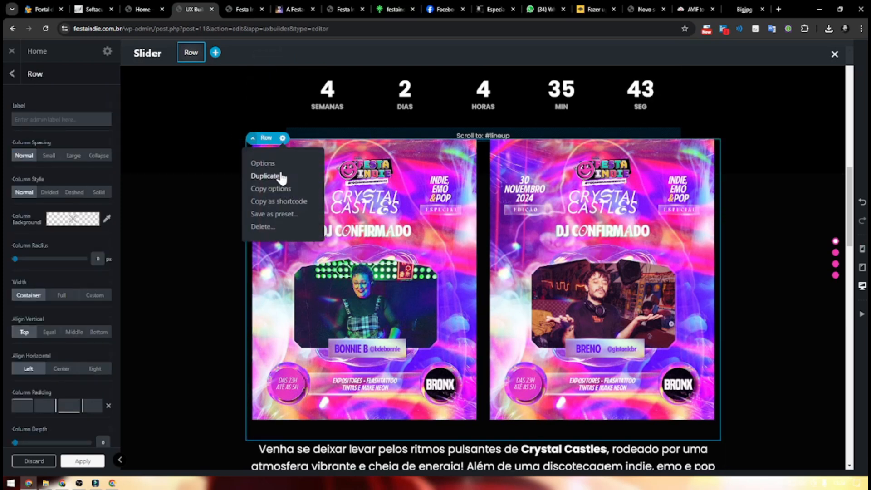
{"action": "left_click", "coordinate": [268, 176]}
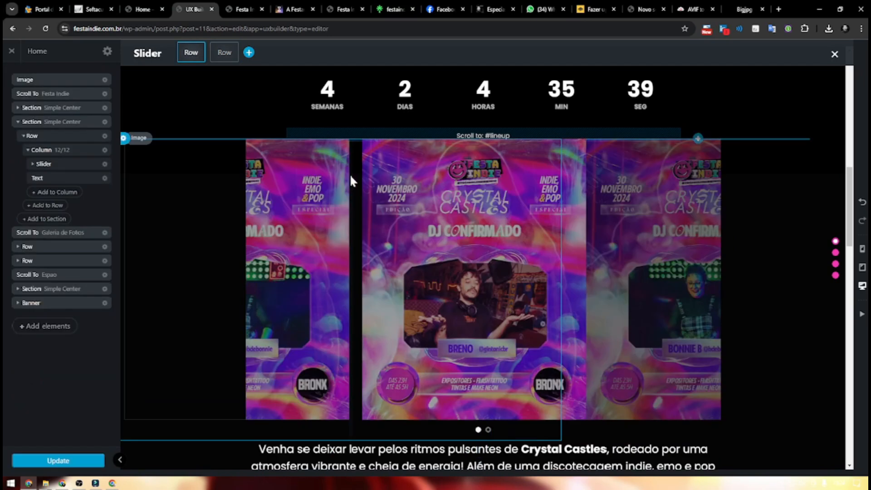
Step: Swap the second slide's images for the DJ Blue and Felipe flyers
{"action": "left_click", "coordinate": [349, 181]}
{"action": "left_click", "coordinate": [90, 181]}
{"action": "left_click", "coordinate": [126, 161]}
{"action": "left_click", "coordinate": [821, 450]}
{"action": "left_click", "coordinate": [553, 245]}
{"action": "left_click", "coordinate": [93, 183]}
{"action": "left_click", "coordinate": [59, 161]}
{"action": "left_click", "coordinate": [812, 448]}
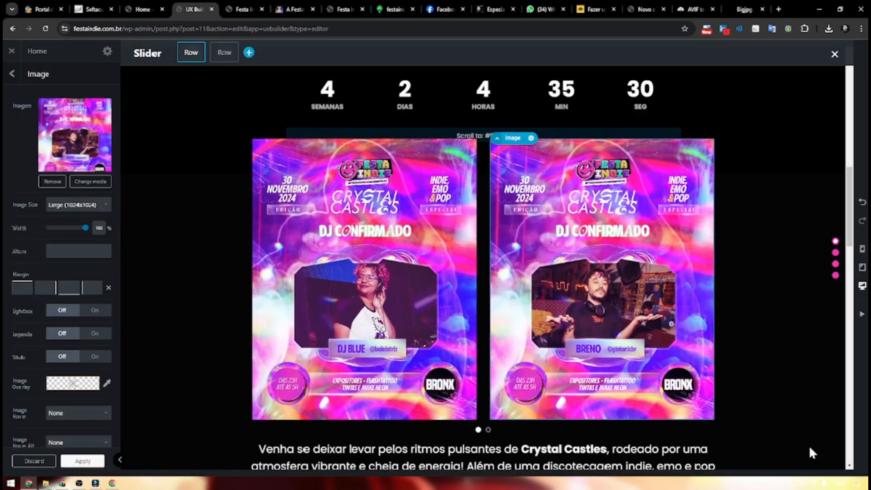
Step: Set the slider's navigation Arrow Style to Simple and review the surrounding section
{"action": "left_click", "coordinate": [154, 55]}
{"action": "scroll", "coordinate": [69, 312], "scroll_direction": "down", "scroll_amount": 3}
{"action": "left_click", "coordinate": [70, 399]}
{"action": "left_click", "coordinate": [71, 414]}
{"action": "scroll", "coordinate": [71, 414], "scroll_direction": "down", "scroll_amount": 1}
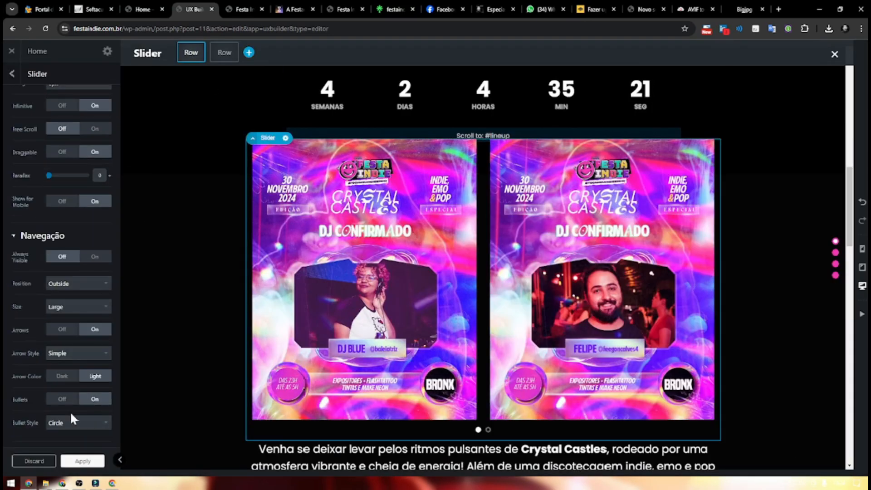
{"action": "left_click", "coordinate": [764, 313]}
{"action": "scroll", "coordinate": [765, 314], "scroll_direction": "down", "scroll_amount": 4}
{"action": "scroll", "coordinate": [666, 276], "scroll_direction": "up", "scroll_amount": 9}
{"action": "scroll", "coordinate": [674, 279], "scroll_direction": "down", "scroll_amount": 20}
Step: Check the ticket event page, then delete the placeholder DJ slider in the builder
{"action": "key", "text": "ctrl+Tab"}
{"action": "key", "text": "ctrl+Tab"}
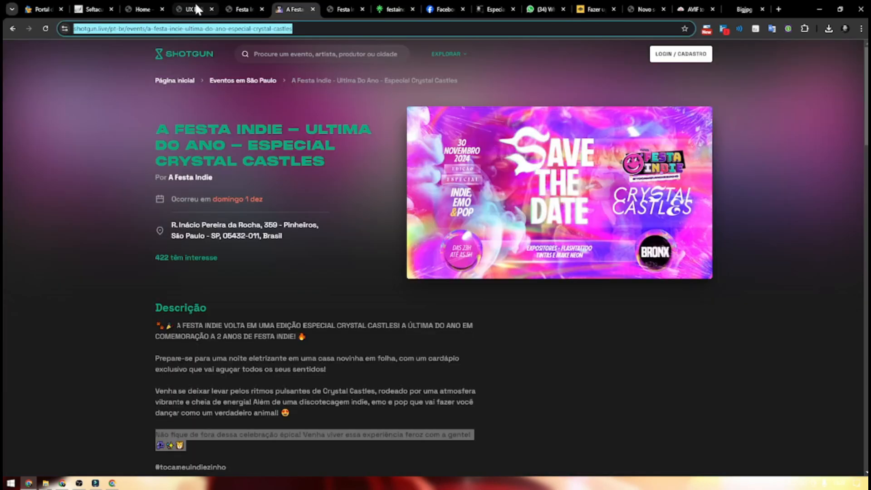
{"action": "left_click", "coordinate": [195, 3]}
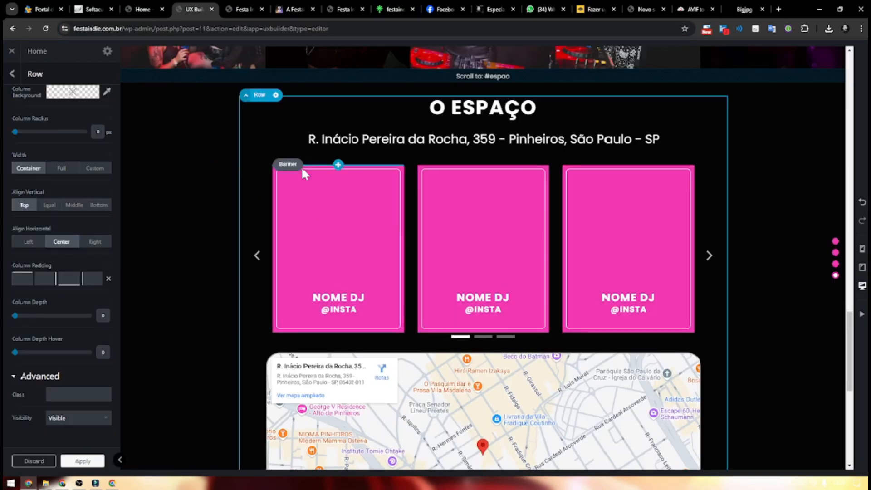
{"action": "left_click", "coordinate": [276, 165]}
{"action": "left_click", "coordinate": [288, 164]}
Step: Reduce the Gap element's height and apply the section changes
{"action": "left_click", "coordinate": [296, 253]}
{"action": "scroll", "coordinate": [544, 282], "scroll_direction": "down", "scroll_amount": 3}
{"action": "left_click", "coordinate": [601, 303]}
{"action": "left_click_drag", "start_coordinate": [85, 106], "coordinate": [85, 71]}
{"action": "left_click", "coordinate": [753, 246]}
{"action": "left_click", "coordinate": [83, 462]}
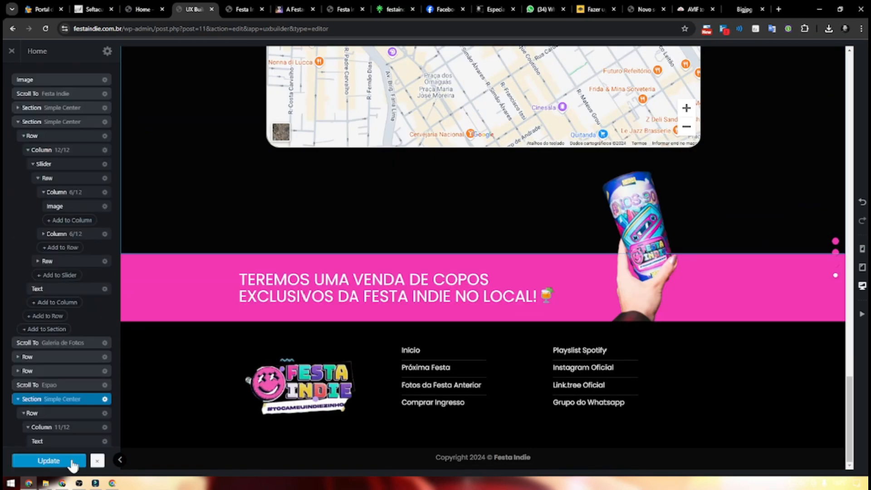
{"action": "scroll", "coordinate": [335, 236], "scroll_direction": "up", "scroll_amount": 20}
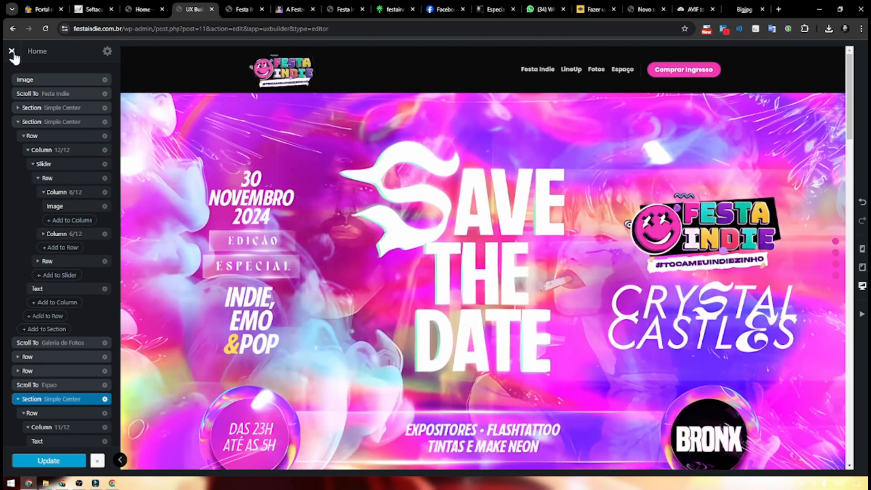
{"action": "scroll", "coordinate": [539, 252], "scroll_direction": "down", "scroll_amount": 20}
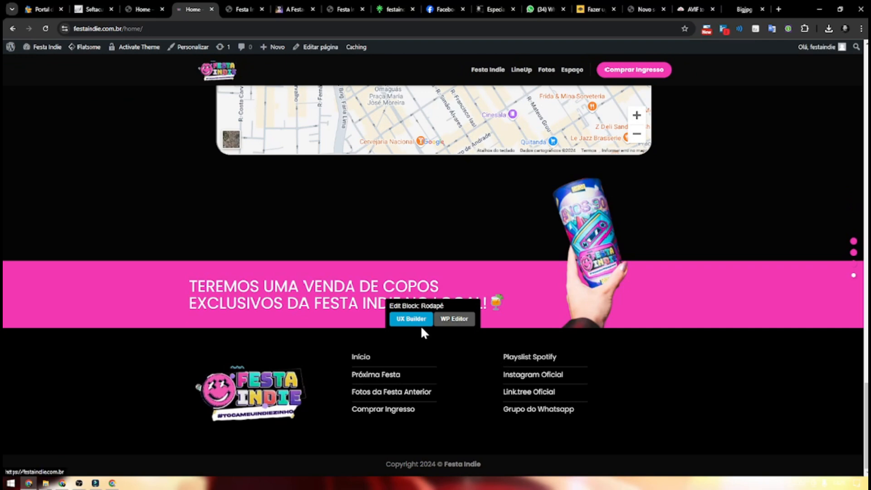
Step: In the footer block, paste the site address into the Início and Próxima Festa links
{"action": "left_click", "coordinate": [411, 320]}
{"action": "left_click", "coordinate": [240, 8]}
{"action": "left_click", "coordinate": [200, 9]}
{"action": "scroll", "coordinate": [454, 222], "scroll_direction": "down", "scroll_amount": 15}
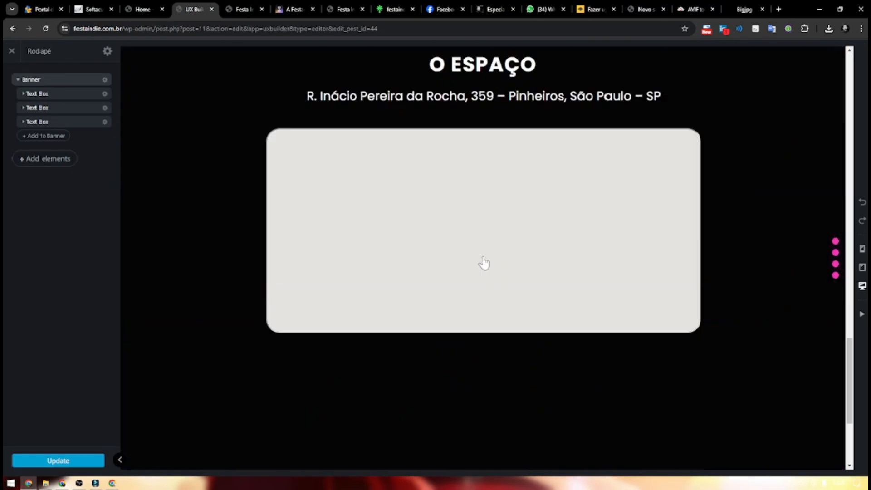
{"action": "scroll", "coordinate": [484, 262], "scroll_direction": "down", "scroll_amount": 10}
{"action": "left_click", "coordinate": [432, 353]}
{"action": "left_click_drag", "start_coordinate": [74, 28], "coordinate": [143, 28]}
{"action": "key", "text": "ctrl+c"}
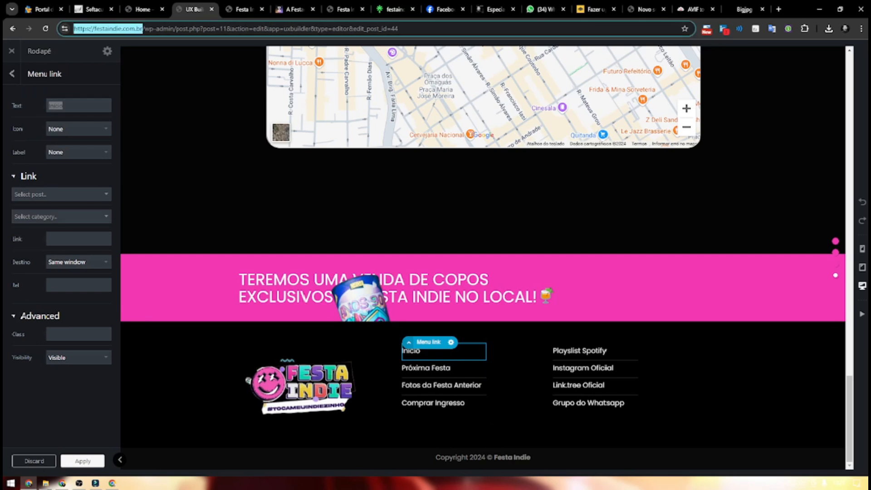
{"action": "left_click", "coordinate": [78, 239]}
{"action": "key", "text": "ctrl+v"}
{"action": "left_click", "coordinate": [454, 369]}
{"action": "left_click", "coordinate": [79, 239]}
{"action": "key", "text": "ctrl+v"}
Step: Link Fotos da Festa Anterior to the Facebook photos page, opening in a new window
{"action": "left_click", "coordinate": [449, 385]}
{"action": "left_click", "coordinate": [445, 9]}
{"action": "left_click", "coordinate": [236, 28]}
{"action": "key", "text": "ctrl+c"}
{"action": "left_click", "coordinate": [195, 9]}
{"action": "left_click", "coordinate": [79, 194]}
{"action": "key", "text": "ctrl+v"}
{"action": "left_click", "coordinate": [68, 217]}
Step: Link Comprar Ingresso to the Shotgun ticket event page address
{"action": "left_click", "coordinate": [431, 403]}
{"action": "left_click", "coordinate": [294, 9]}
{"action": "left_click", "coordinate": [236, 28]}
{"action": "key", "text": "ctrl+c"}
{"action": "left_click", "coordinate": [195, 9]}
{"action": "left_click", "coordinate": [79, 194]}
{"action": "key", "text": "ctrl+v"}
Step: Copy the Linktree page address for the Link.tree Oficial footer link
{"action": "left_click", "coordinate": [599, 351]}
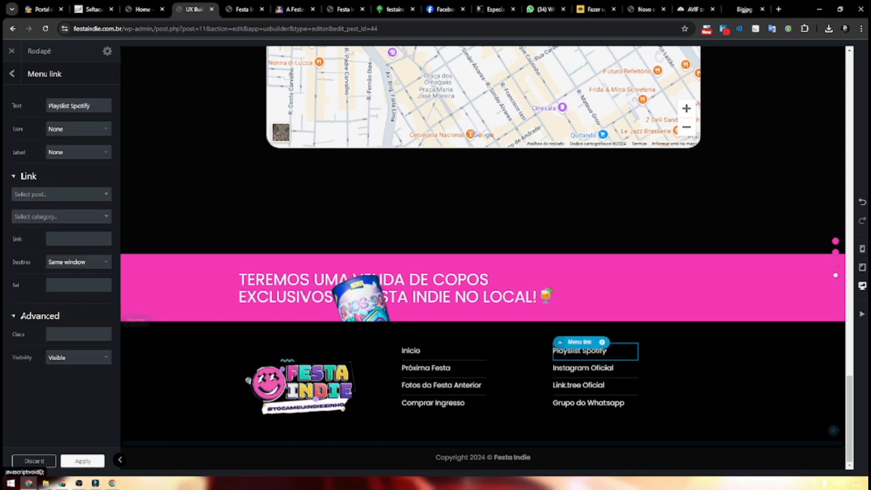
{"action": "left_click", "coordinate": [581, 385]}
{"action": "left_click", "coordinate": [78, 218]}
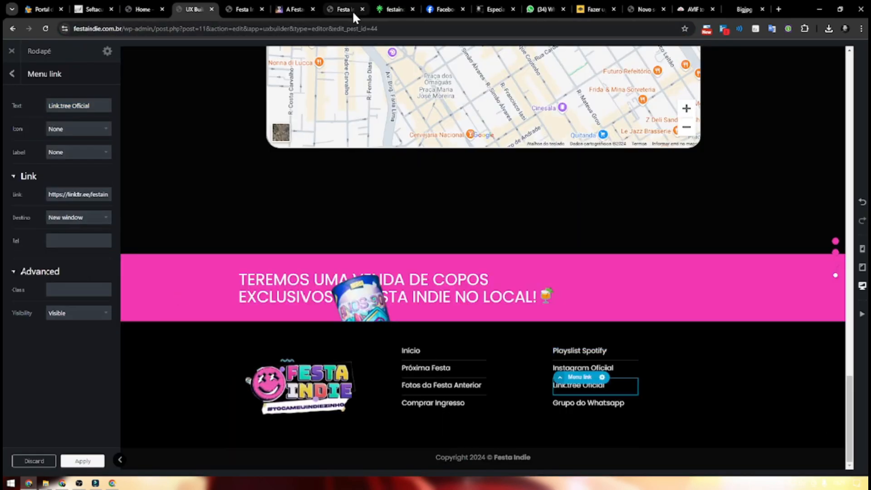
{"action": "left_click", "coordinate": [352, 9]}
{"action": "left_click", "coordinate": [395, 9]}
{"action": "left_click", "coordinate": [100, 28]}
{"action": "key", "text": "ctrl+c"}
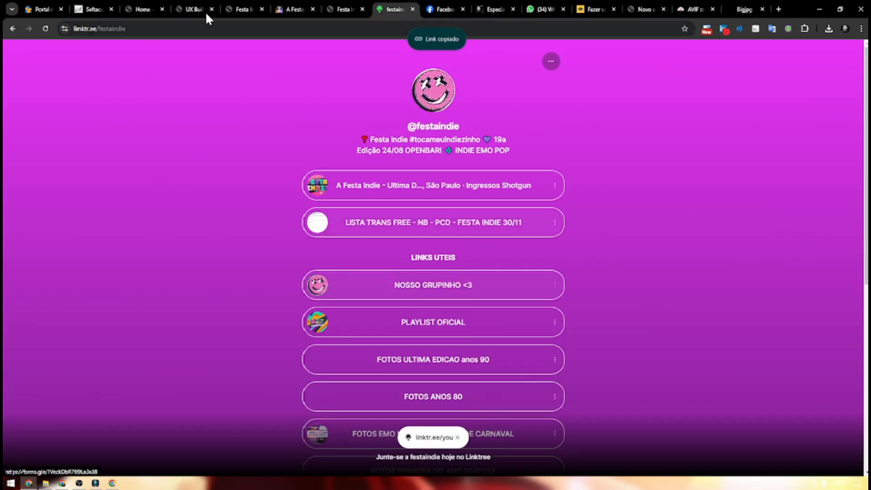
{"action": "left_click", "coordinate": [195, 9]}
Step: Link Playlist Spotify to the PLAYLIST OFICIAL address from Linktree, opening in a new window
{"action": "left_click", "coordinate": [594, 403]}
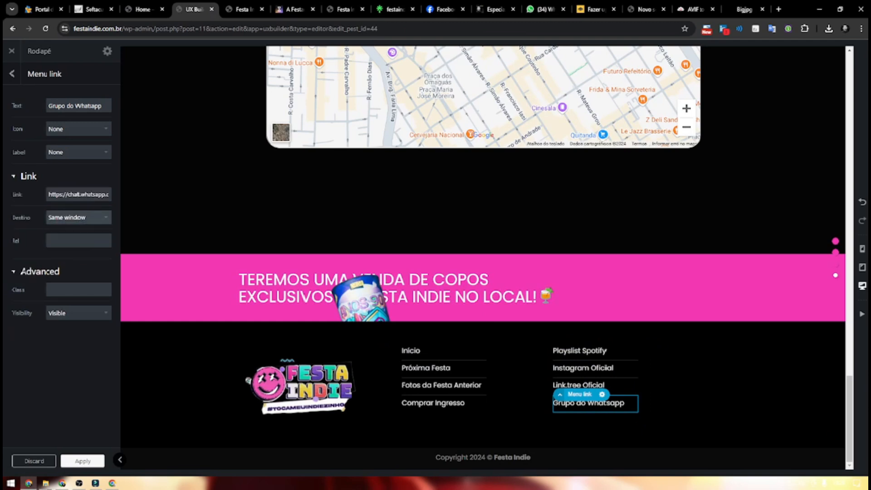
{"action": "left_click", "coordinate": [345, 9]}
{"action": "left_click_drag", "start_coordinate": [395, 9], "coordinate": [245, 9]}
{"action": "right_click", "coordinate": [456, 112]}
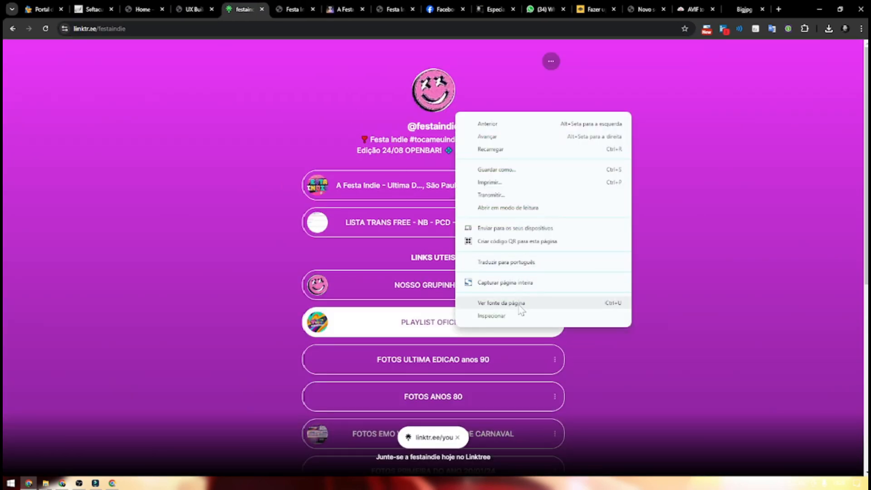
{"action": "right_click", "coordinate": [422, 108]}
{"action": "left_click", "coordinate": [411, 318]}
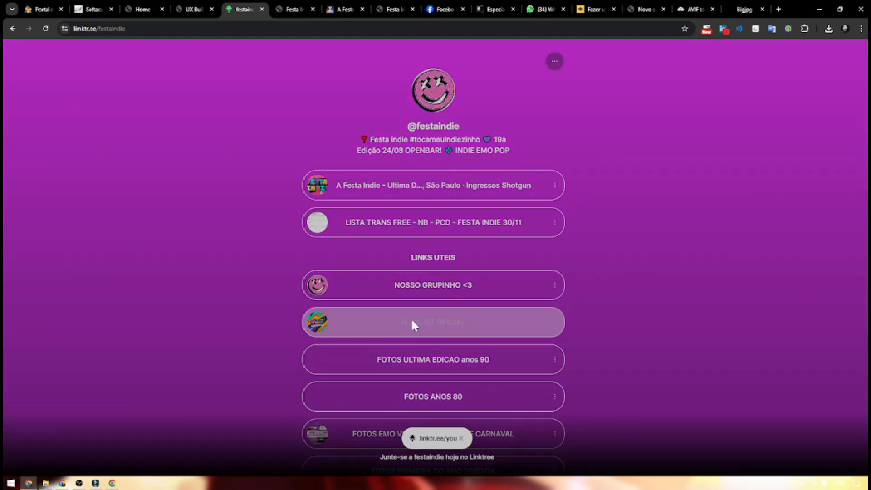
{"action": "right_click", "coordinate": [440, 368]}
{"action": "left_click", "coordinate": [468, 317]}
{"action": "left_click", "coordinate": [199, 9]}
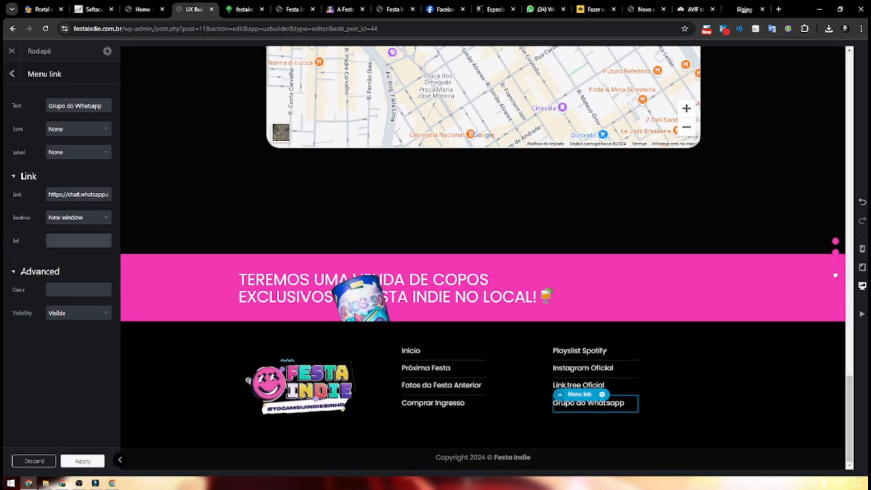
{"action": "left_click", "coordinate": [586, 350]}
{"action": "left_click", "coordinate": [78, 218]}
{"action": "left_click", "coordinate": [81, 242]}
Step: Link Instagram Oficial to the Instagram profile address, opening in a new window
{"action": "left_click", "coordinate": [590, 368]}
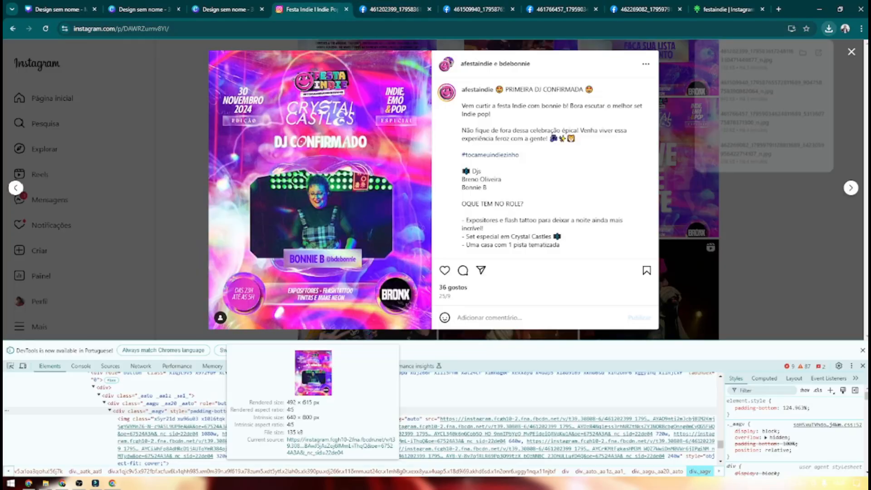
{"action": "key", "text": "Escape"}
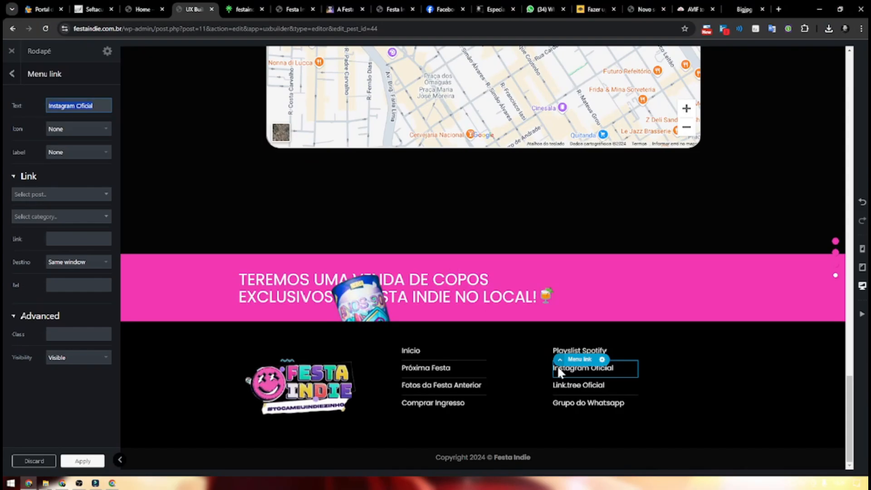
{"action": "left_click", "coordinate": [68, 238]}
{"action": "key", "text": "ctrl+v"}
{"action": "left_click", "coordinate": [77, 217]}
{"action": "left_click", "coordinate": [76, 242]}
{"action": "left_click", "coordinate": [483, 408]}
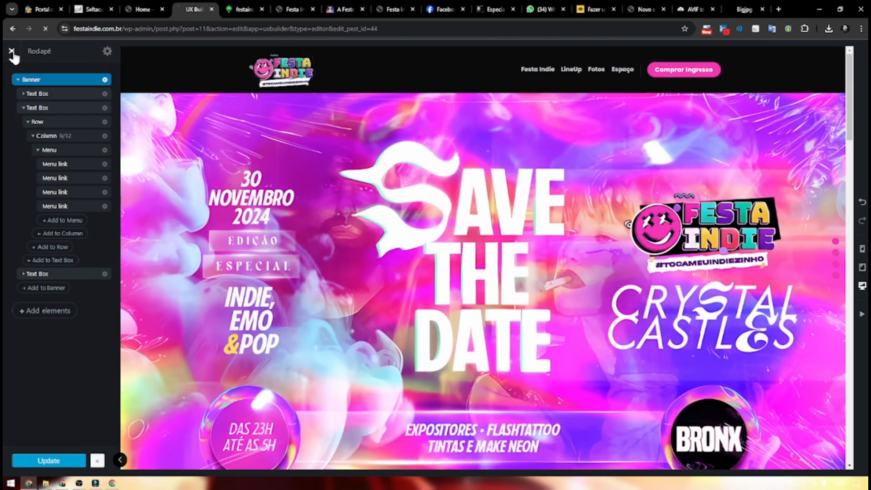
Step: Close the builder, scroll the live homepage, and inspect the scroll-to-bullets navigation links
{"action": "left_click", "coordinate": [12, 50]}
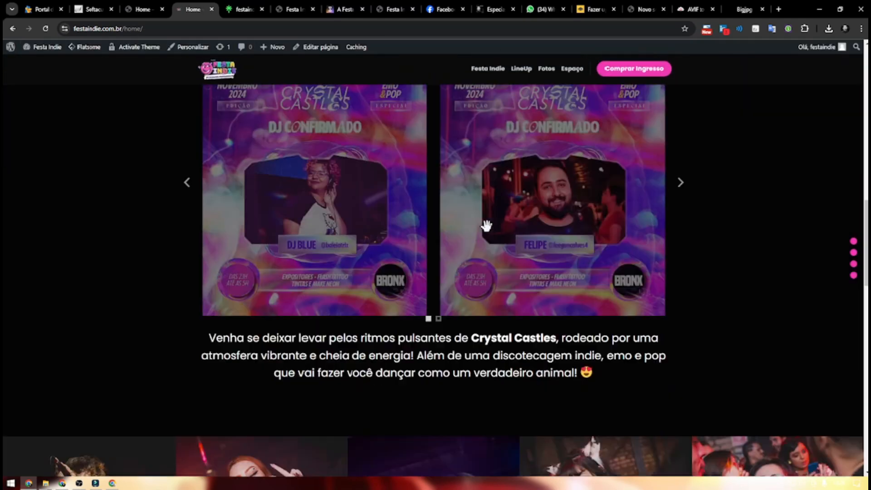
{"action": "scroll", "coordinate": [488, 233], "scroll_direction": "down", "scroll_amount": 5}
{"action": "scroll", "coordinate": [490, 238], "scroll_direction": "down", "scroll_amount": 3}
{"action": "scroll", "coordinate": [592, 277], "scroll_direction": "up", "scroll_amount": 10}
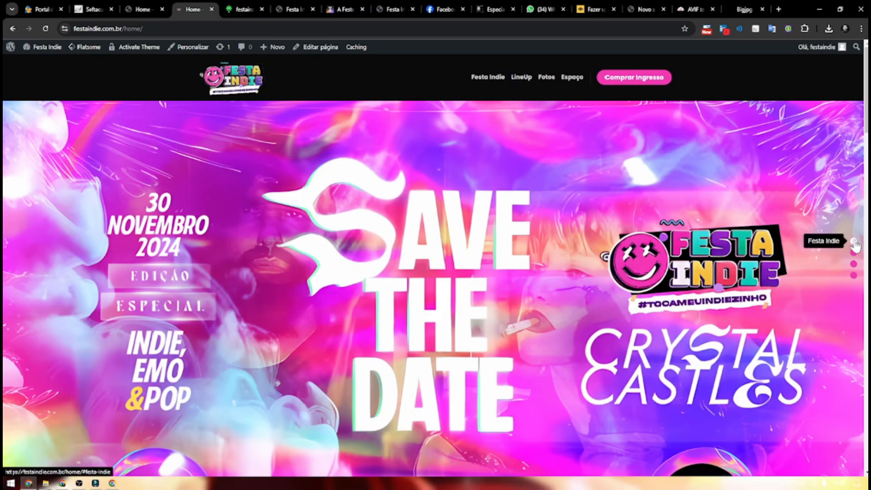
{"action": "scroll", "coordinate": [620, 207], "scroll_direction": "down", "scroll_amount": 6}
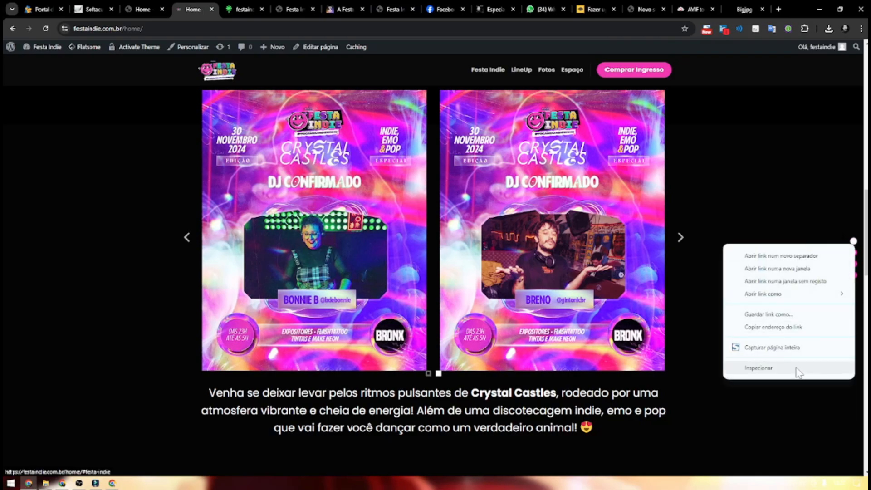
{"action": "left_click", "coordinate": [759, 367]}
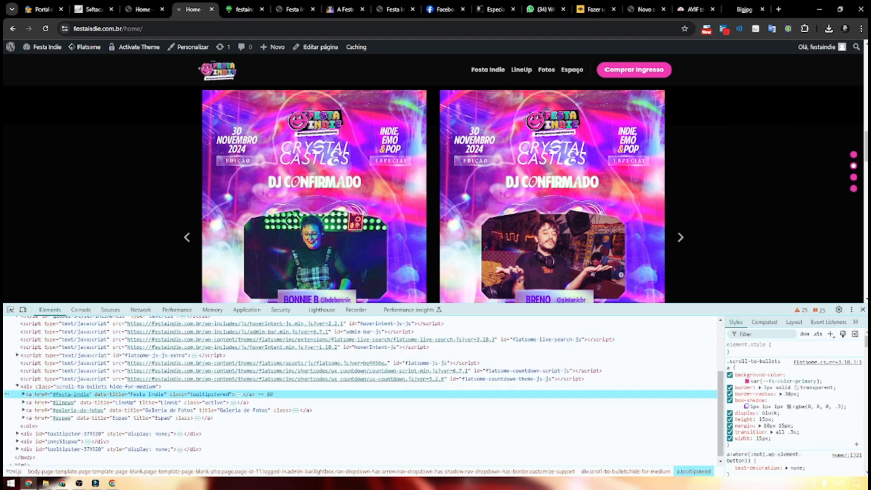
Step: Add a .scroll-to-bullets a rule with padding: 15px in DevTools and copy its text
{"action": "left_click", "coordinate": [755, 361]}
{"action": "left_click", "coordinate": [828, 335]}
{"action": "type", "text": ".scroll-to-bullets a"}
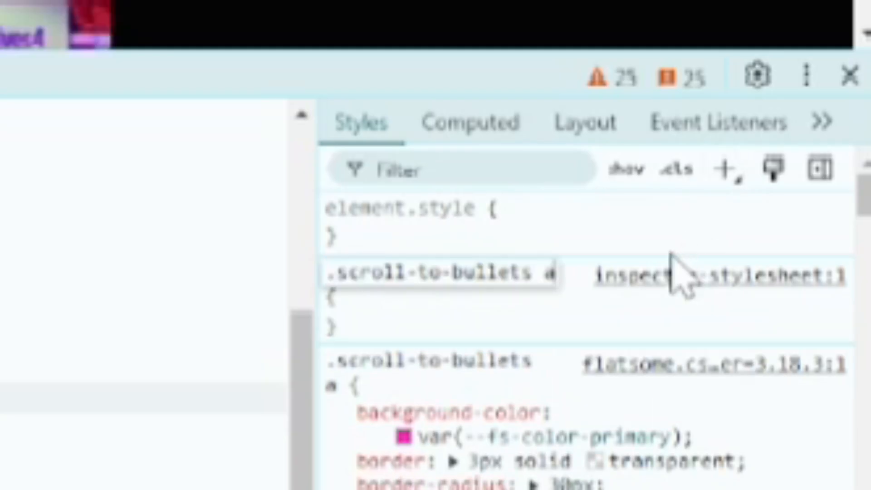
{"action": "key", "text": "Return"}
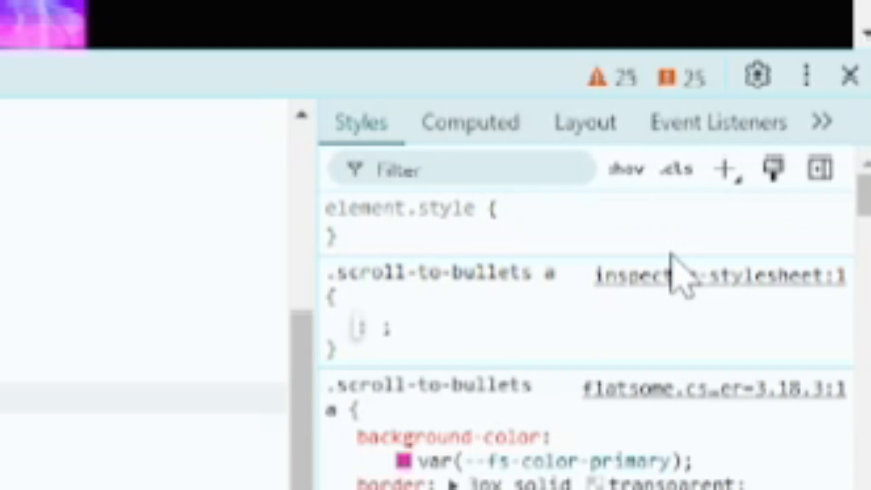
{"action": "type", "text": "padding: 10"}
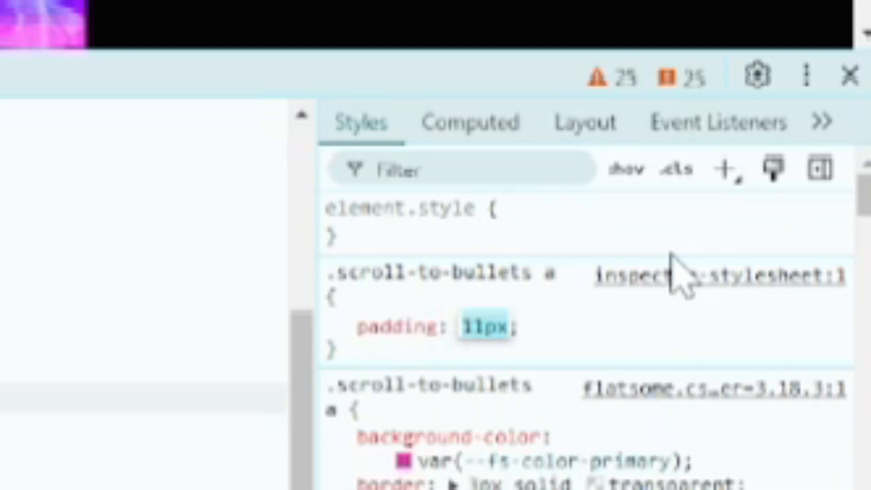
{"action": "key", "text": "Up"}
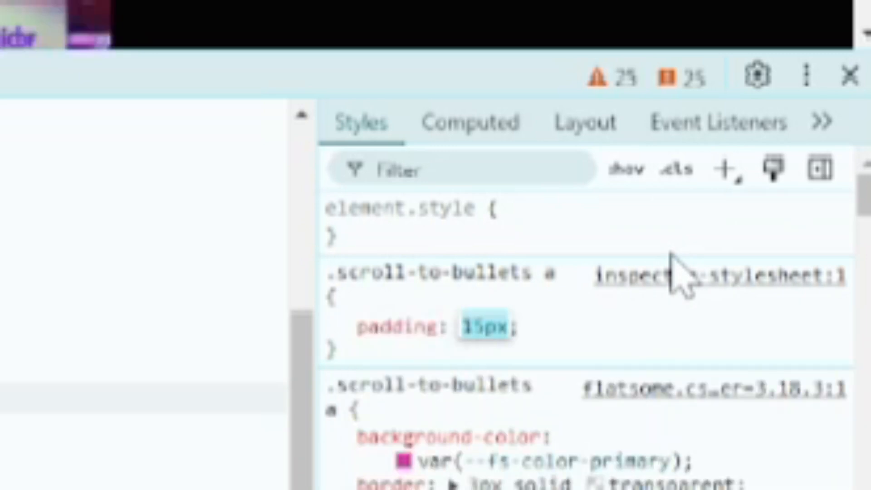
{"action": "left_click", "coordinate": [584, 330]}
{"action": "left_click_drag", "start_coordinate": [350, 350], "coordinate": [324, 281]}
{"action": "key", "text": "ctrl+c"}
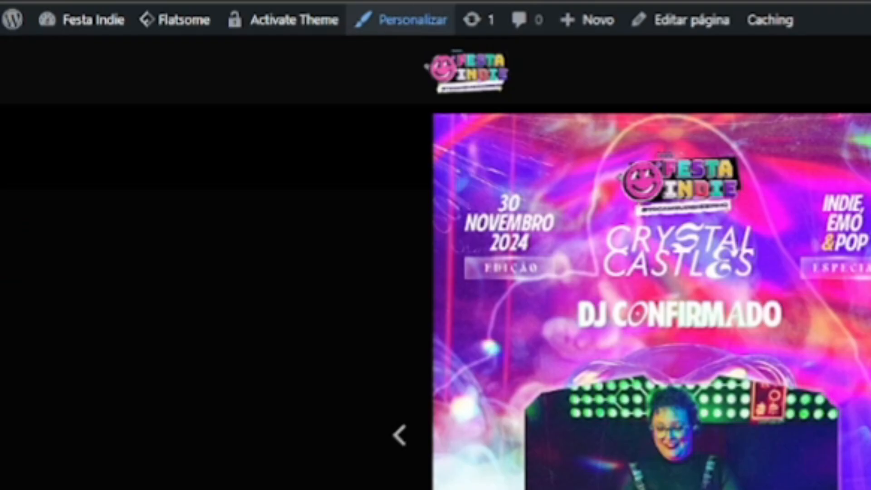
{"action": "left_click", "coordinate": [413, 20]}
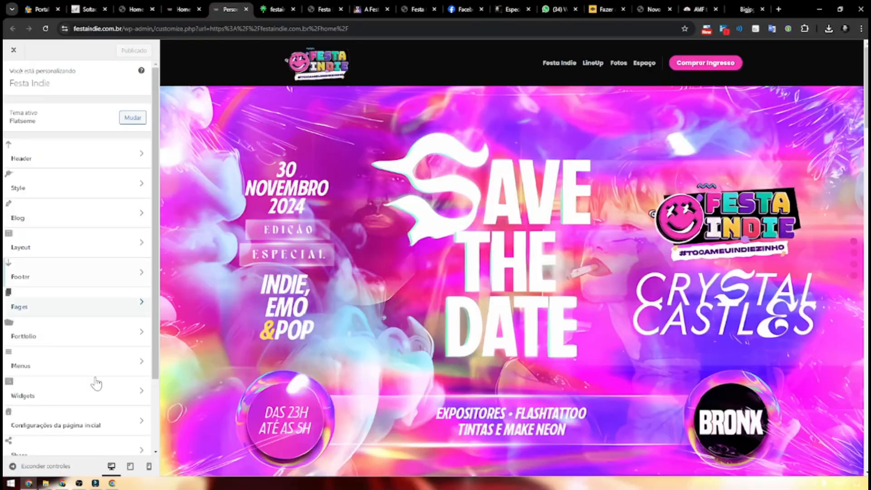
Step: Add the rule .redondo{border-radius:30px;overflow:hidden;} on line 5 of Additional CSS, then close the Customizer
{"action": "scroll", "coordinate": [93, 383], "scroll_direction": "down", "scroll_amount": 2}
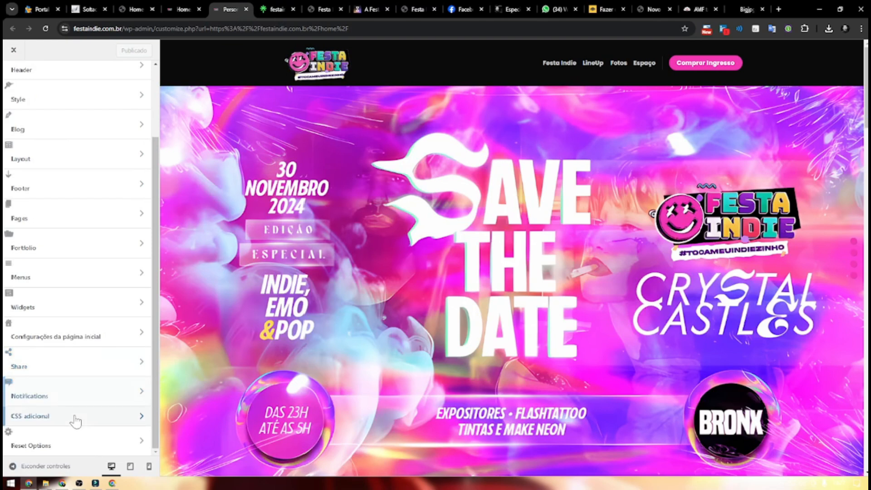
{"action": "left_click", "coordinate": [74, 416]}
{"action": "left_click", "coordinate": [90, 342]}
{"action": "key", "text": "ctrl+v"}
{"action": "key", "text": "Return"}
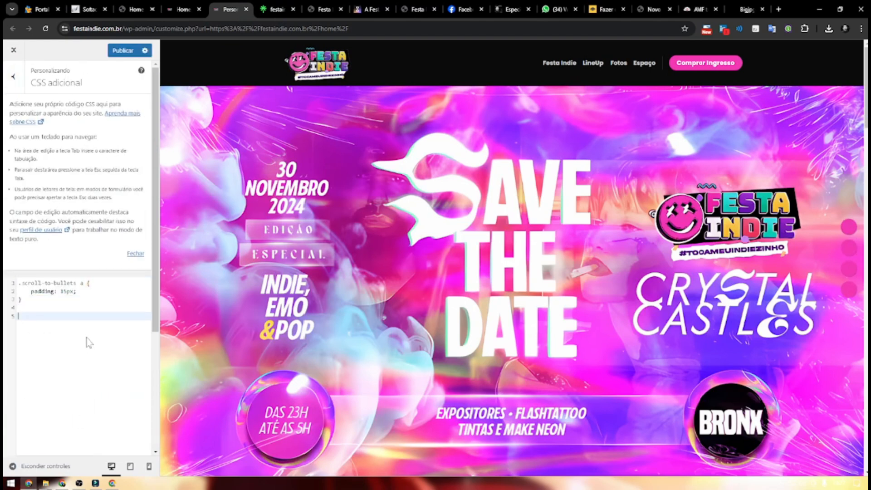
{"action": "left_click", "coordinate": [182, 10]}
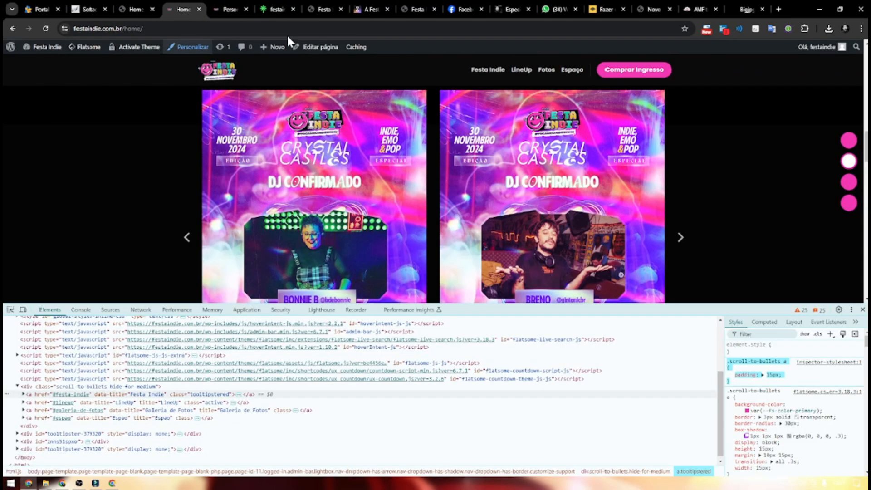
{"action": "left_click", "coordinate": [229, 10]}
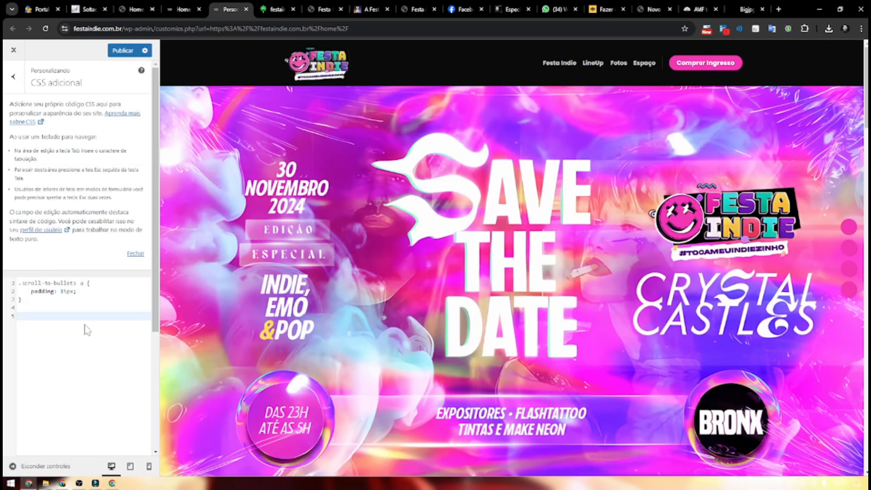
{"action": "type", "text": "border-radius:30px;overflo"}
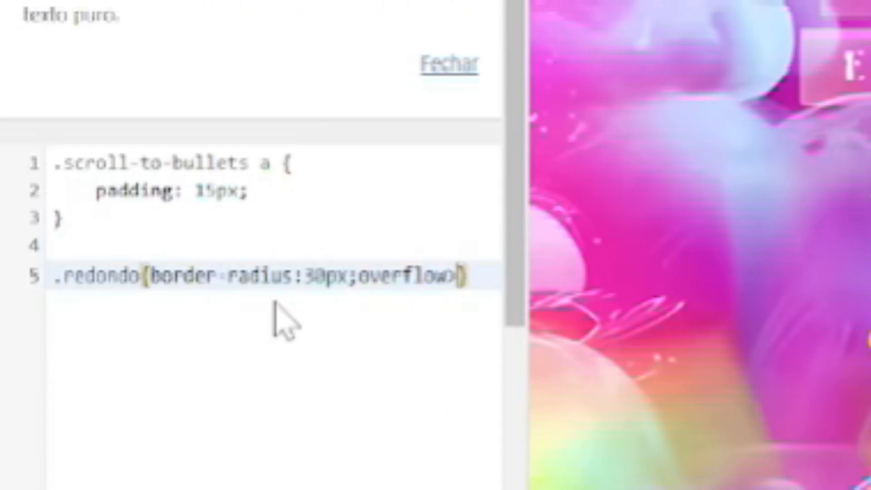
{"action": "type", "text": ":hidden;"}
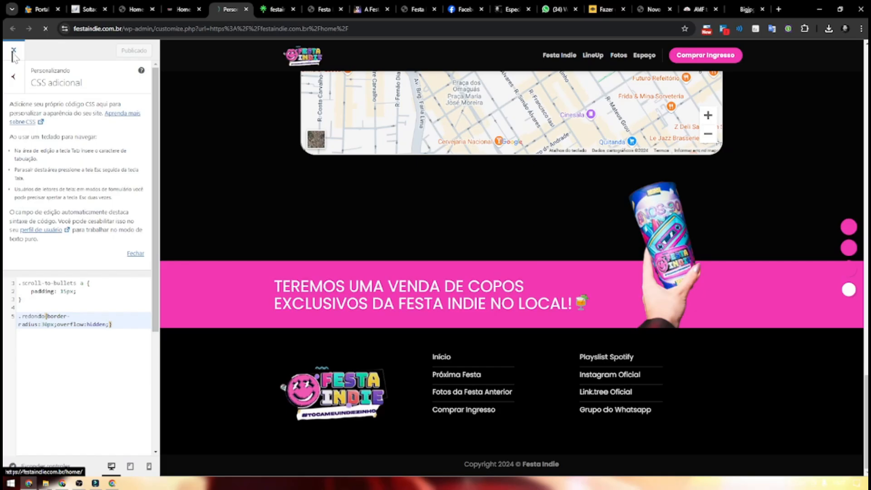
{"action": "left_click", "coordinate": [14, 52]}
{"action": "scroll", "coordinate": [578, 268], "scroll_direction": "down", "scroll_amount": 15}
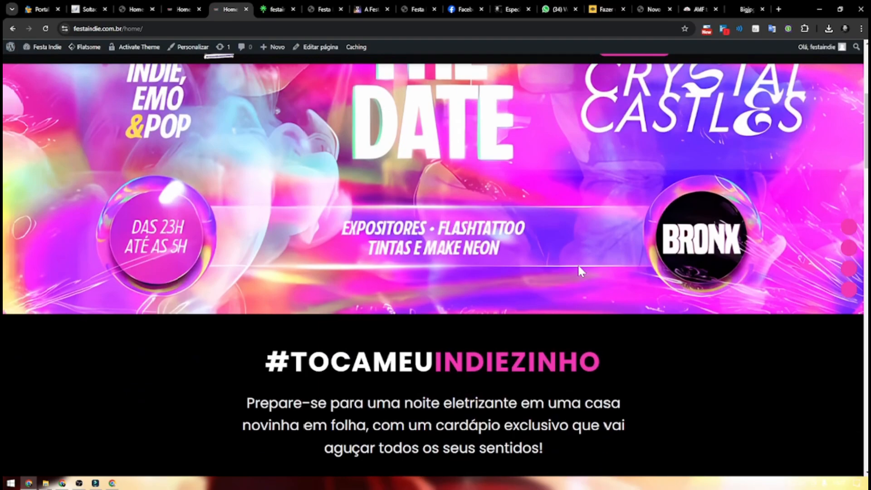
{"action": "scroll", "coordinate": [586, 290], "scroll_direction": "down", "scroll_amount": 8}
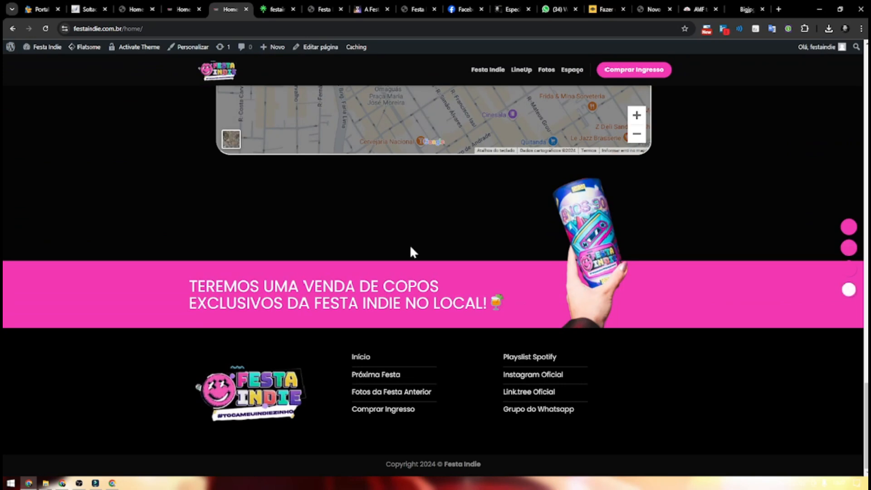
{"action": "scroll", "coordinate": [411, 251], "scroll_direction": "up", "scroll_amount": 15}
{"action": "scroll", "coordinate": [375, 274], "scroll_direction": "up", "scroll_amount": 10}
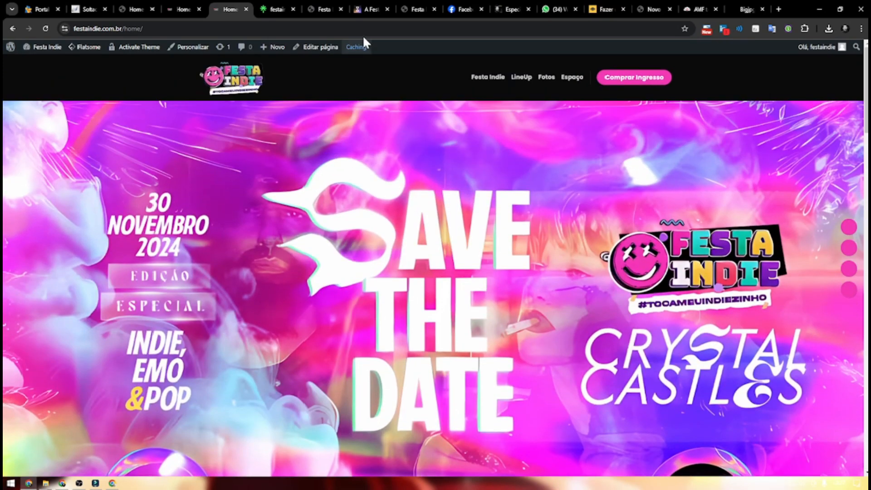
{"action": "key", "text": "F11"}
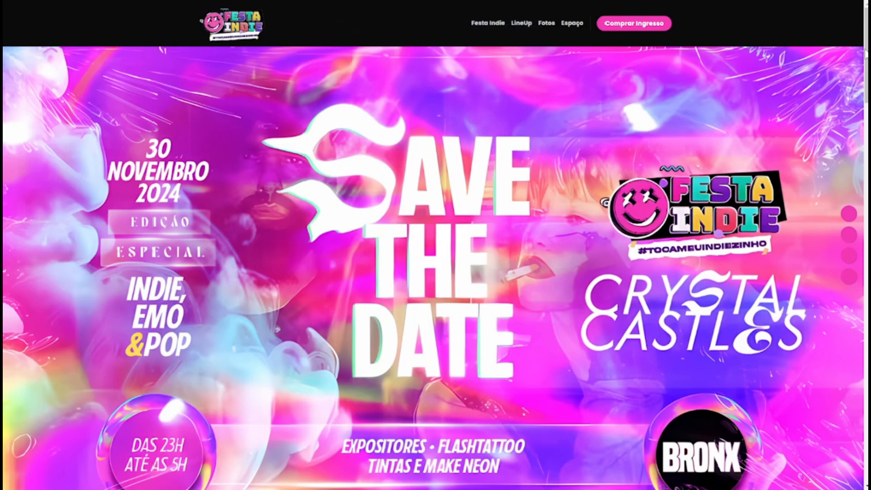
{"action": "scroll", "coordinate": [436, 245], "scroll_direction": "down", "scroll_amount": 3}
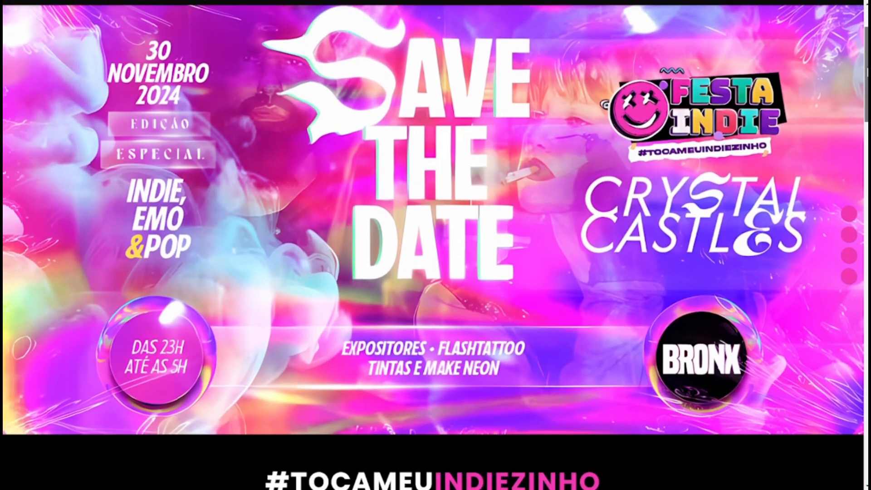
{"action": "scroll", "coordinate": [862, 127], "scroll_direction": "down", "scroll_amount": 5}
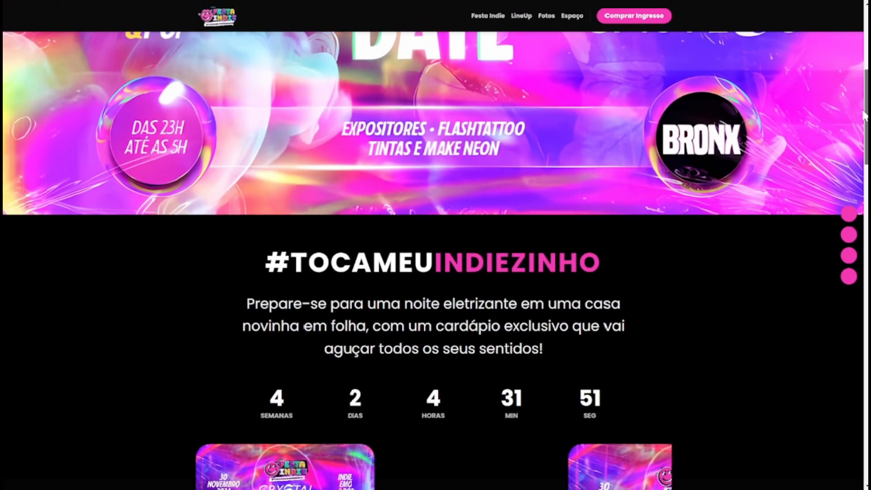
{"action": "scroll", "coordinate": [862, 127], "scroll_direction": "down", "scroll_amount": 4}
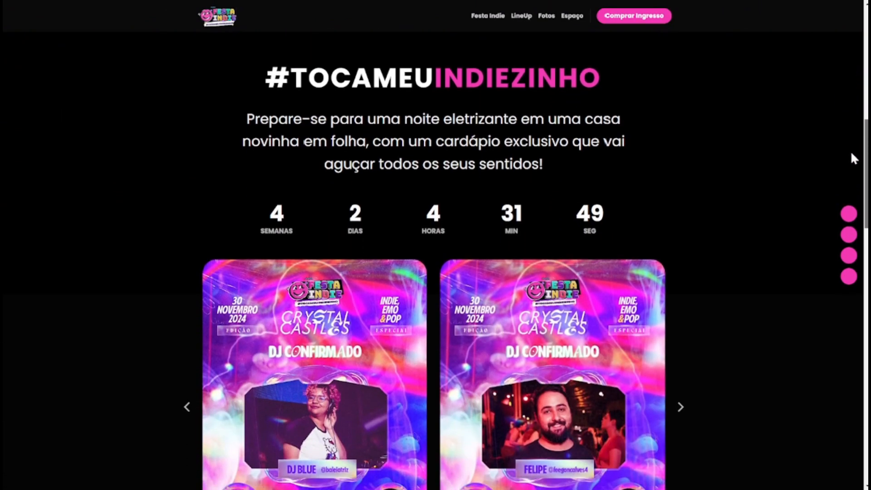
{"action": "scroll", "coordinate": [850, 181], "scroll_direction": "down", "scroll_amount": 4}
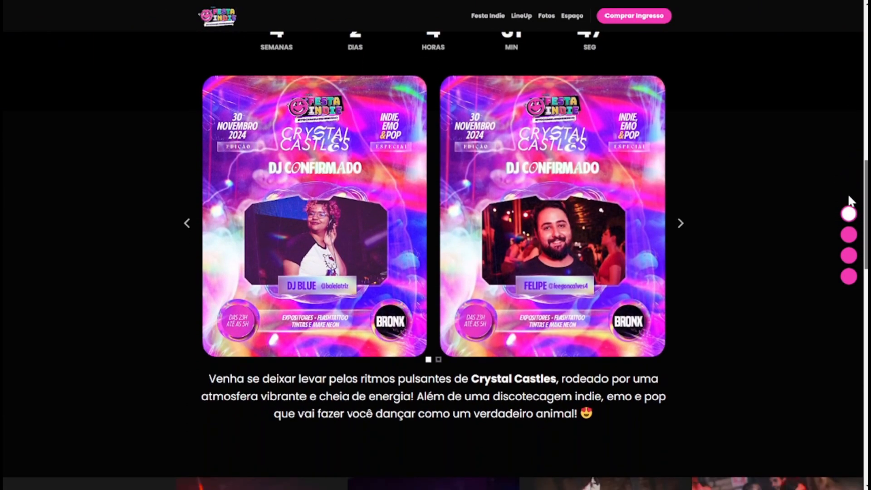
{"action": "scroll", "coordinate": [849, 220], "scroll_direction": "down", "scroll_amount": 3}
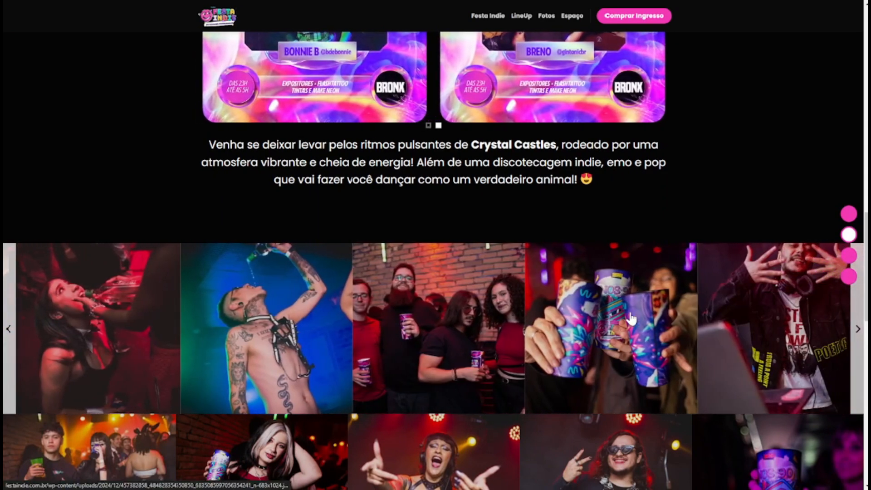
{"action": "left_click", "coordinate": [633, 370]}
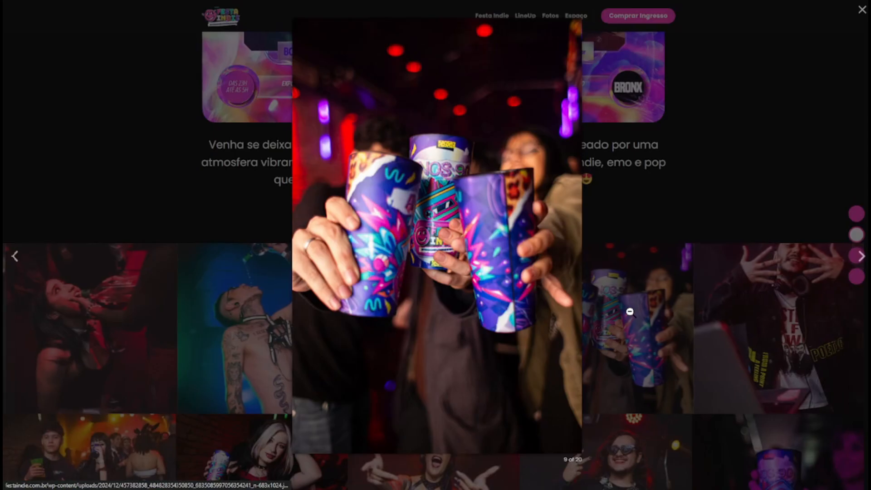
{"action": "left_click", "coordinate": [686, 188]}
{"action": "scroll", "coordinate": [584, 370], "scroll_direction": "down", "scroll_amount": 5}
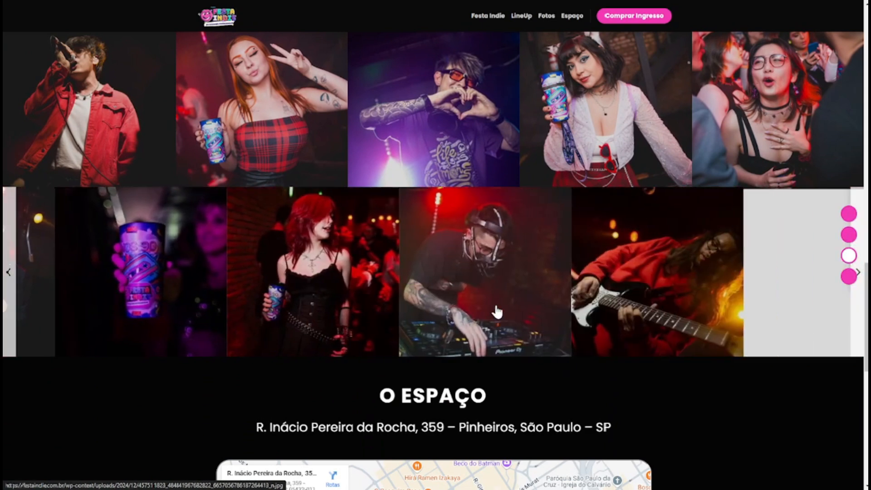
{"action": "left_click", "coordinate": [750, 278]}
{"action": "left_click", "coordinate": [690, 282]}
{"action": "scroll", "coordinate": [683, 286], "scroll_direction": "down", "scroll_amount": 6}
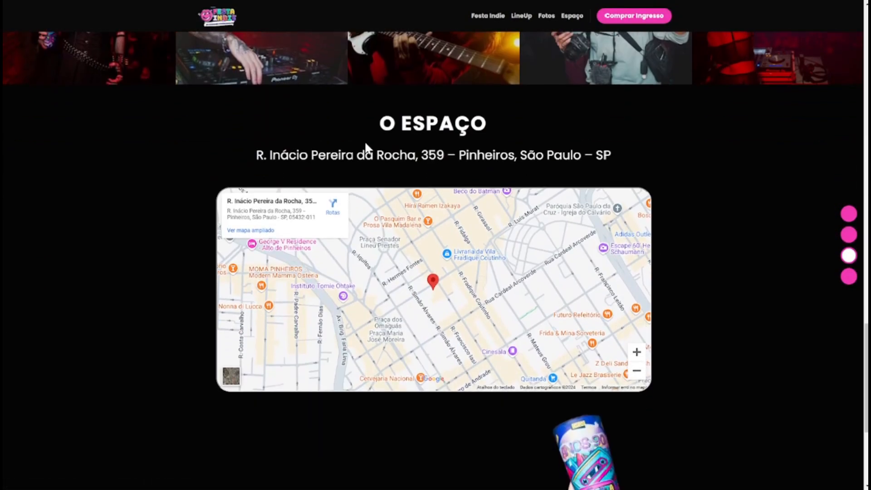
{"action": "mouse_move", "coordinate": [454, 273]}
{"action": "left_mouse_down"}
{"action": "mouse_move", "coordinate": [380, 245]}
{"action": "mouse_move", "coordinate": [509, 305]}
{"action": "mouse_move", "coordinate": [438, 325]}
{"action": "left_mouse_up"}
{"action": "scroll", "coordinate": [654, 295], "scroll_direction": "down", "scroll_amount": 5}
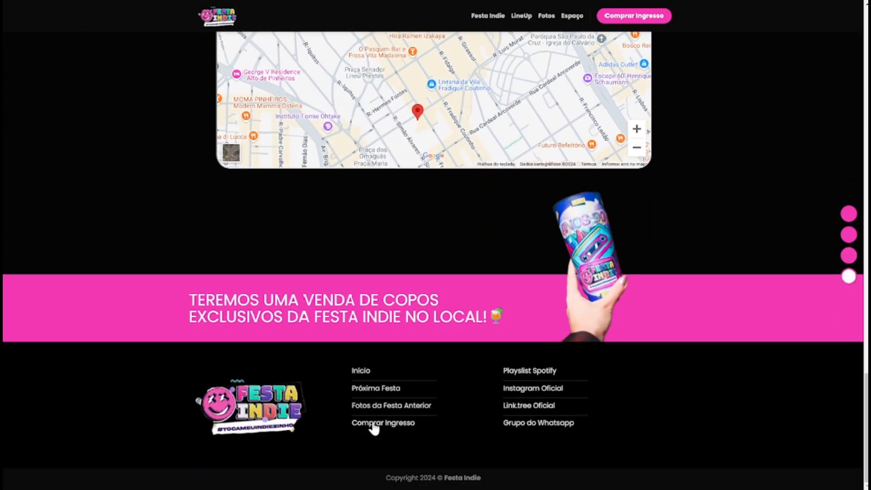
{"action": "scroll", "coordinate": [557, 341], "scroll_direction": "up", "scroll_amount": 2}
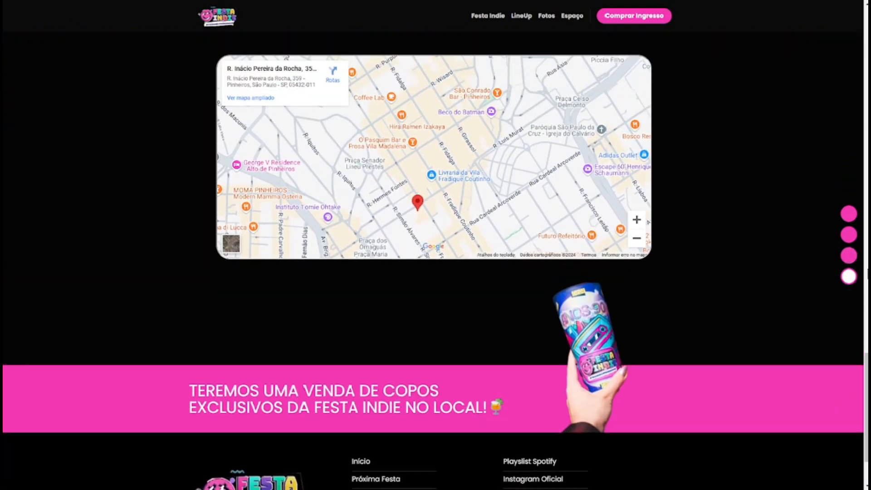
{"action": "left_click", "coordinate": [849, 255]}
{"action": "left_click", "coordinate": [849, 235]}
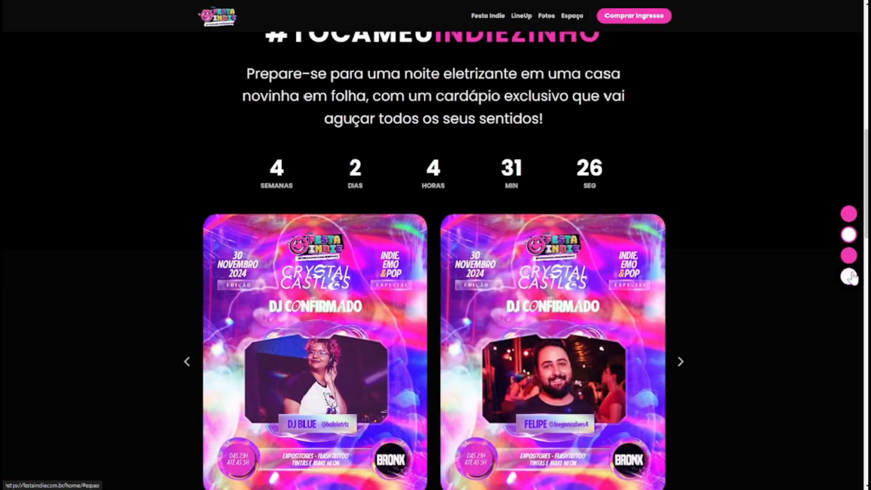
{"action": "left_click", "coordinate": [849, 277]}
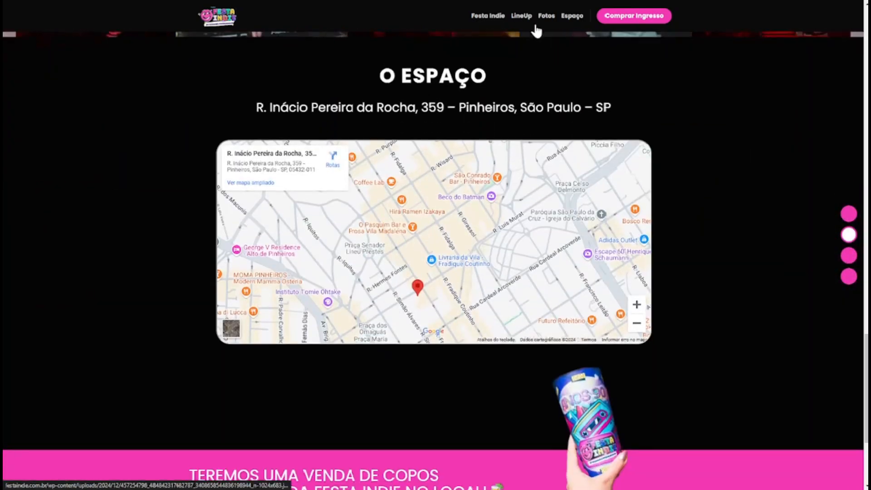
{"action": "left_click", "coordinate": [522, 18]}
{"action": "left_click", "coordinate": [542, 19]}
{"action": "left_click", "coordinate": [486, 18]}
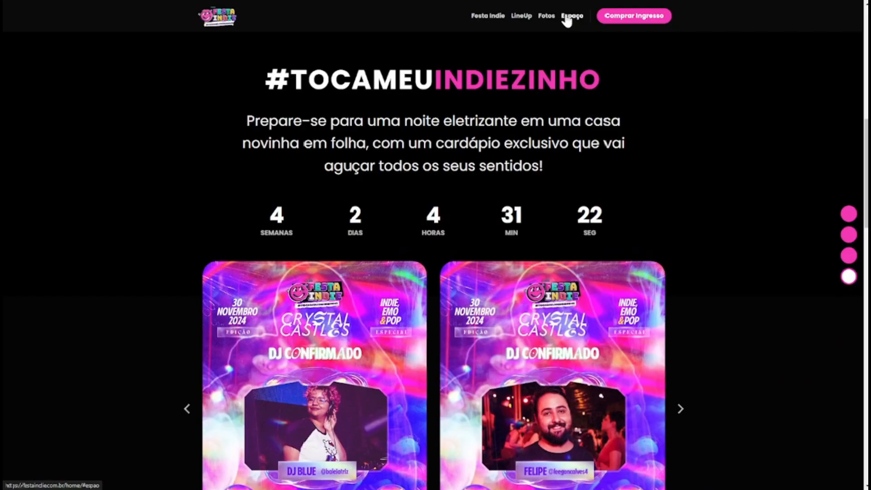
{"action": "left_click", "coordinate": [571, 17]}
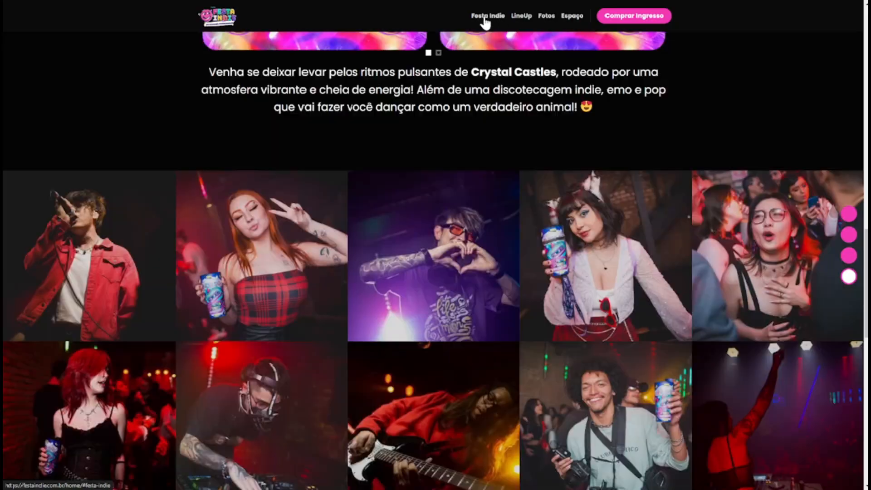
{"action": "left_click", "coordinate": [487, 18]}
{"action": "key", "text": "F11"}
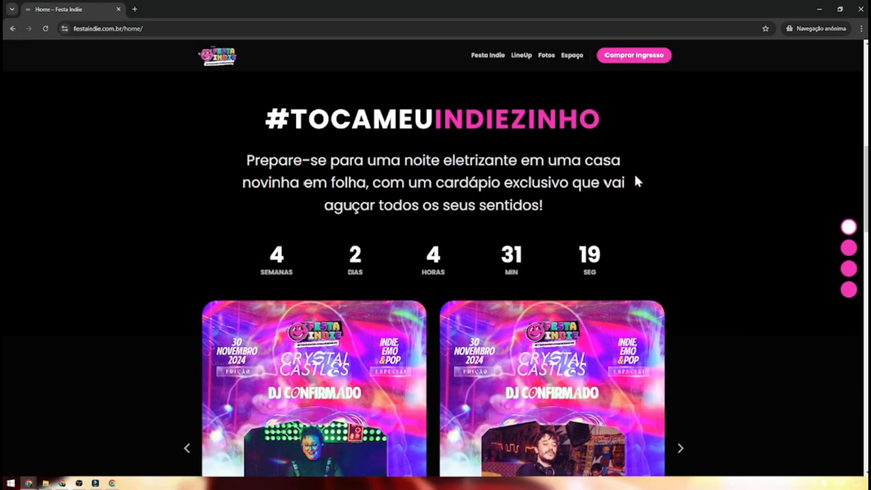